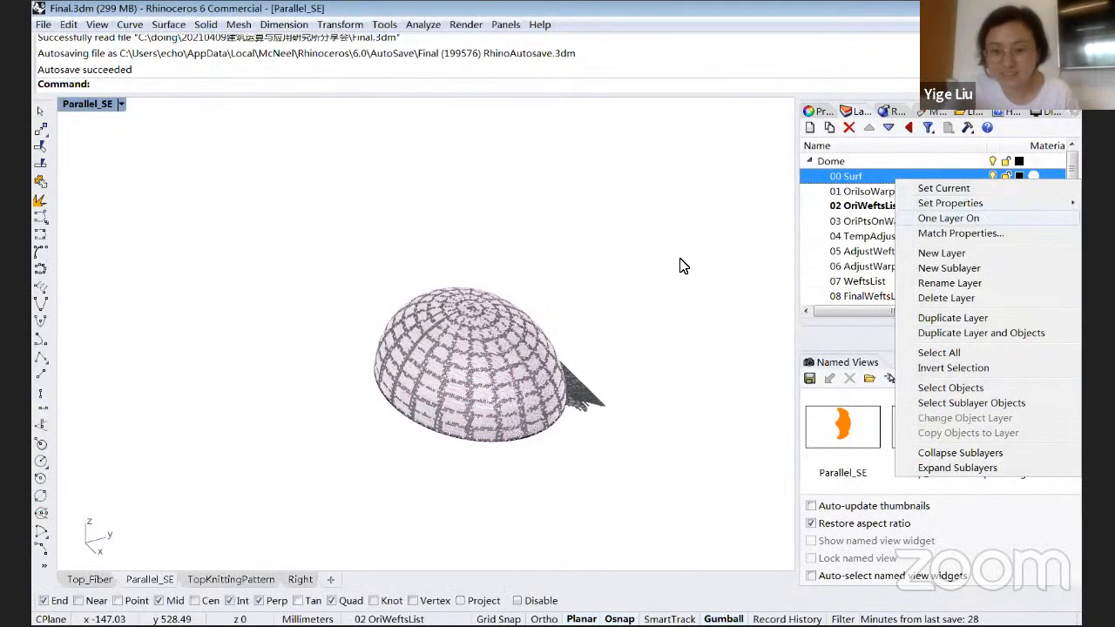
# Step: Show only the 00 Surf layer and turn on the 01 OriIsoWarpsList layer over the dome surface
pyautogui.click(948, 218)
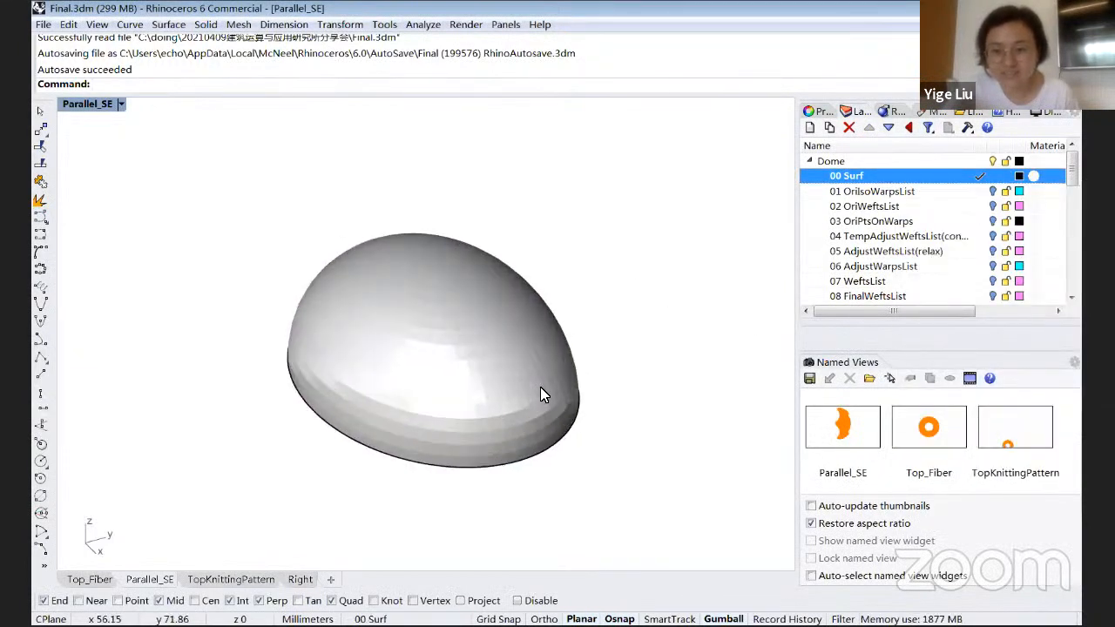
pyautogui.click(942, 191)
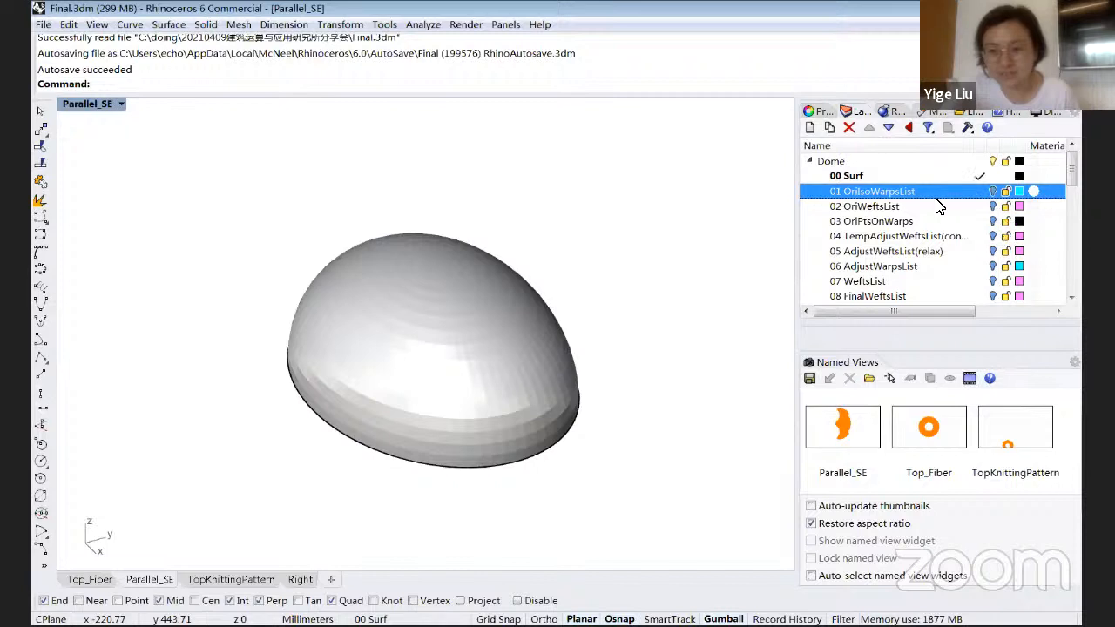
pyautogui.rightClick(896, 192)
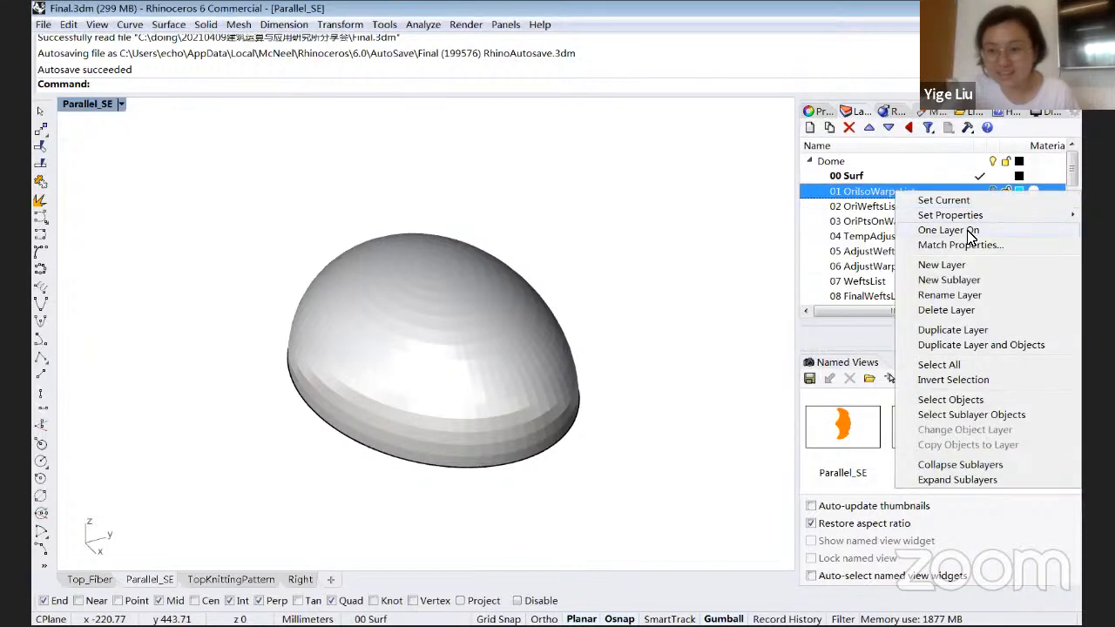
pyautogui.click(912, 193)
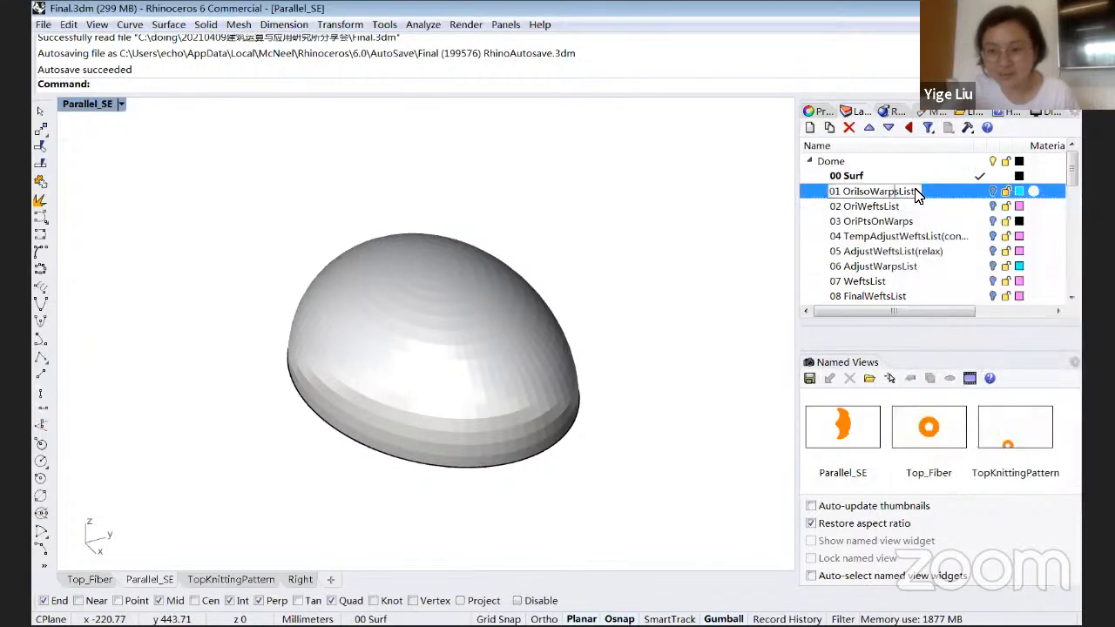
pyautogui.click(991, 193)
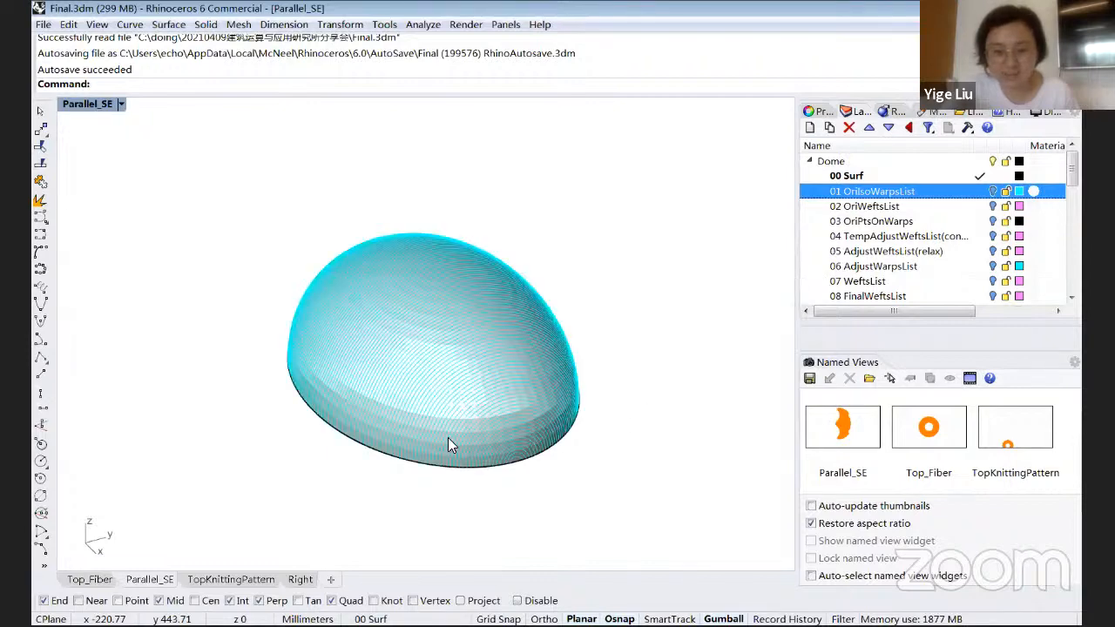
pyautogui.scroll(2, 458, 393)
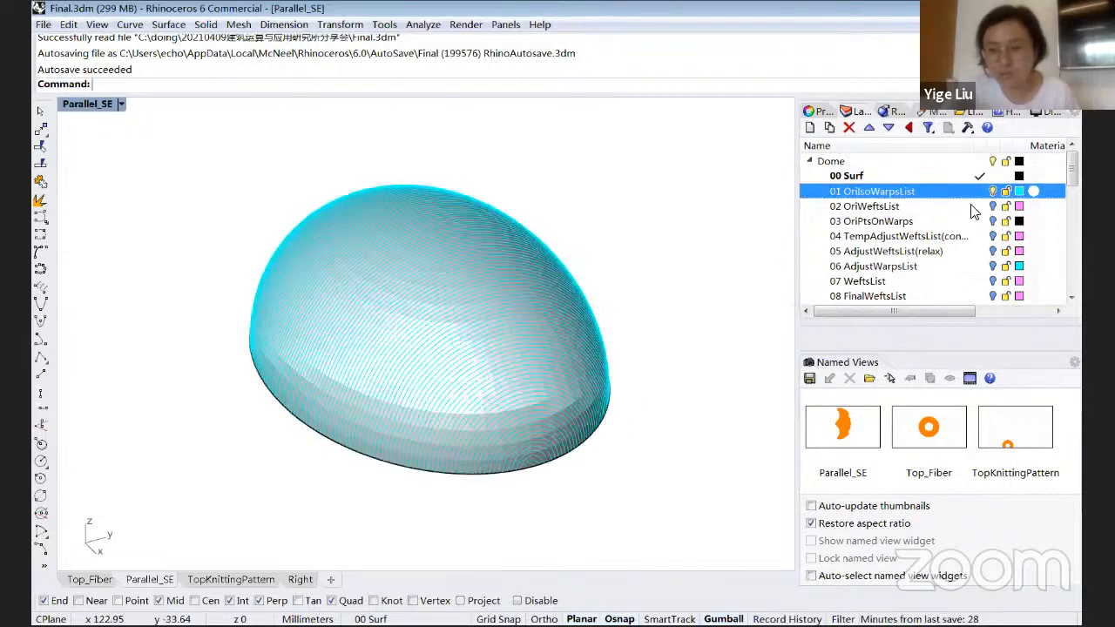
pyautogui.scroll(2, 451, 442)
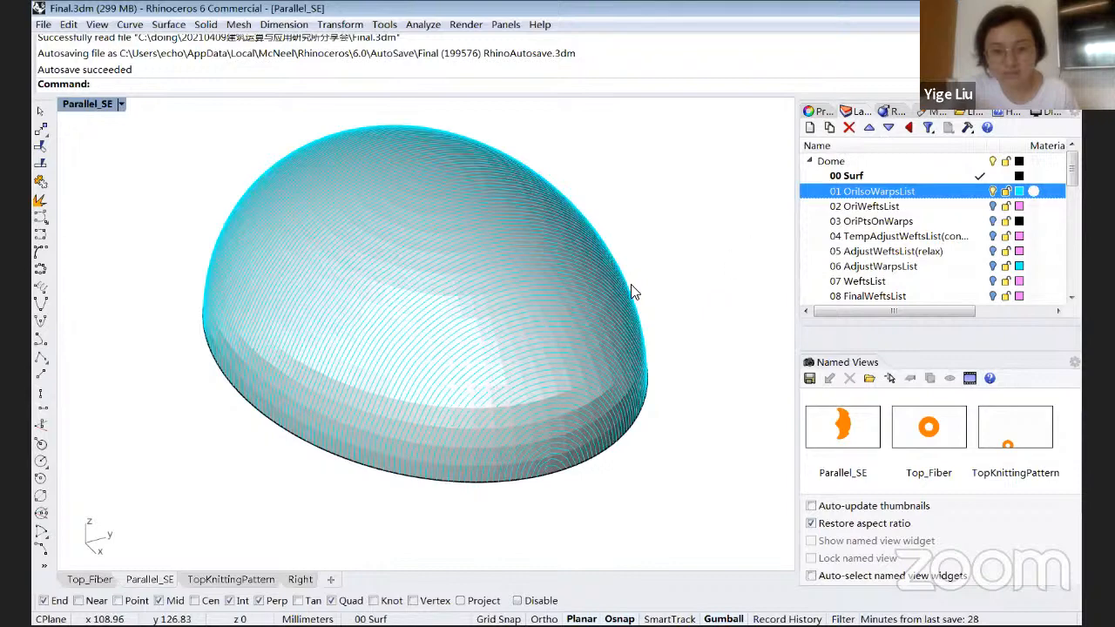
pyautogui.scroll(2, 455, 383)
# Step: Turn on the 02 OriWeftsList layer and inspect the warp and weft grid on the dome surface up close
pyautogui.click(992, 206)
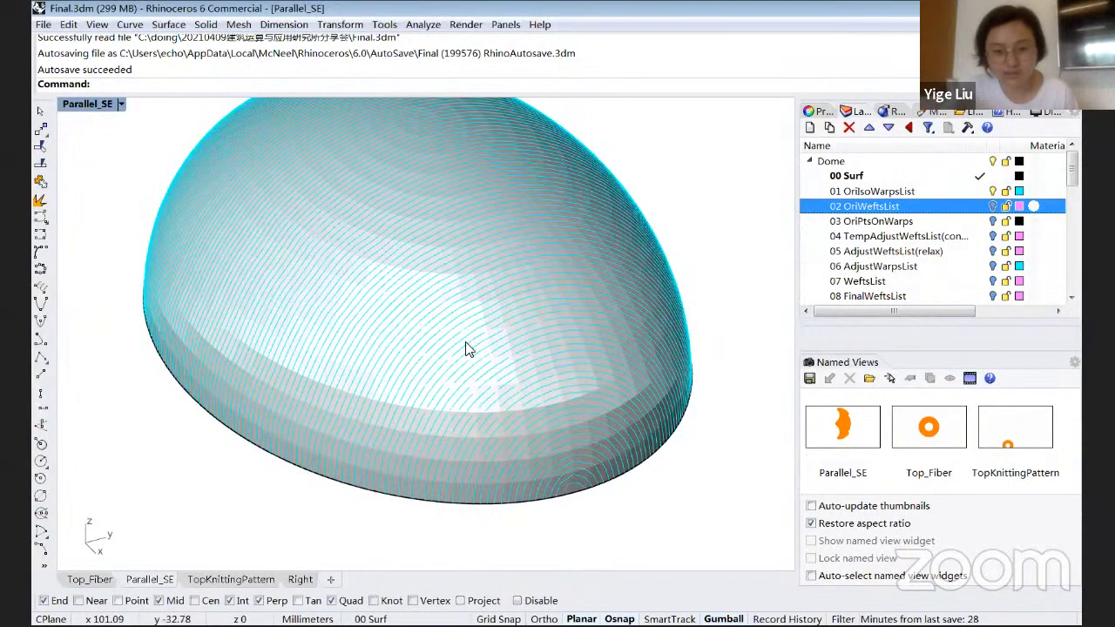
pyautogui.moveTo(454, 357); pyautogui.dragTo(670, 245, button='right')
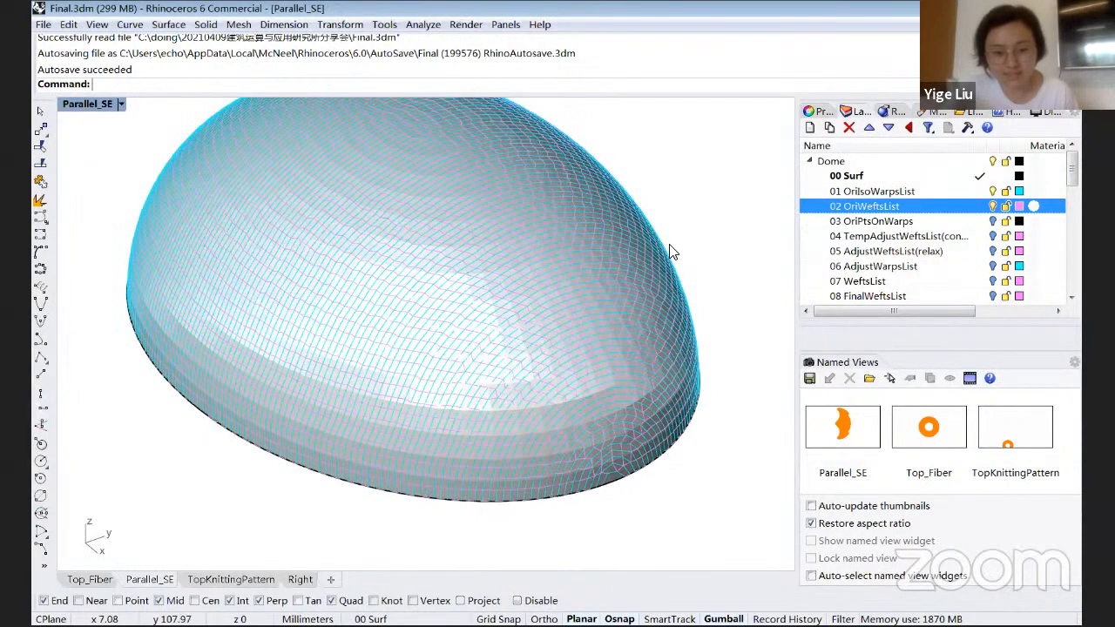
pyautogui.scroll(10, 522, 309)
pyautogui.scroll(-15, 339, 270)
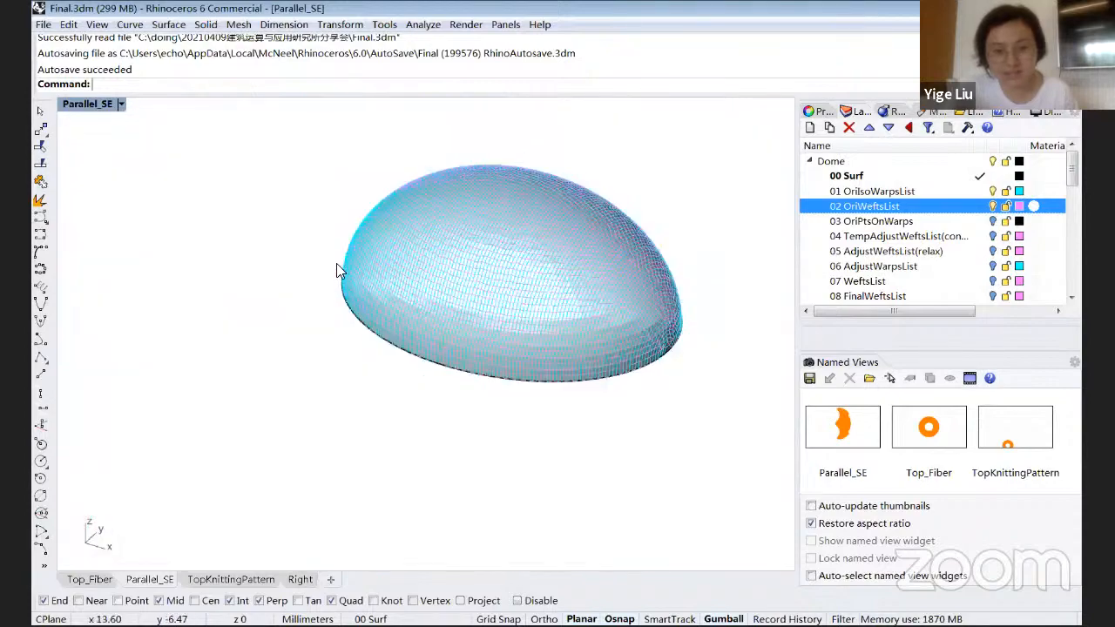
pyautogui.moveTo(364, 296); pyautogui.dragTo(357, 301, button='right')
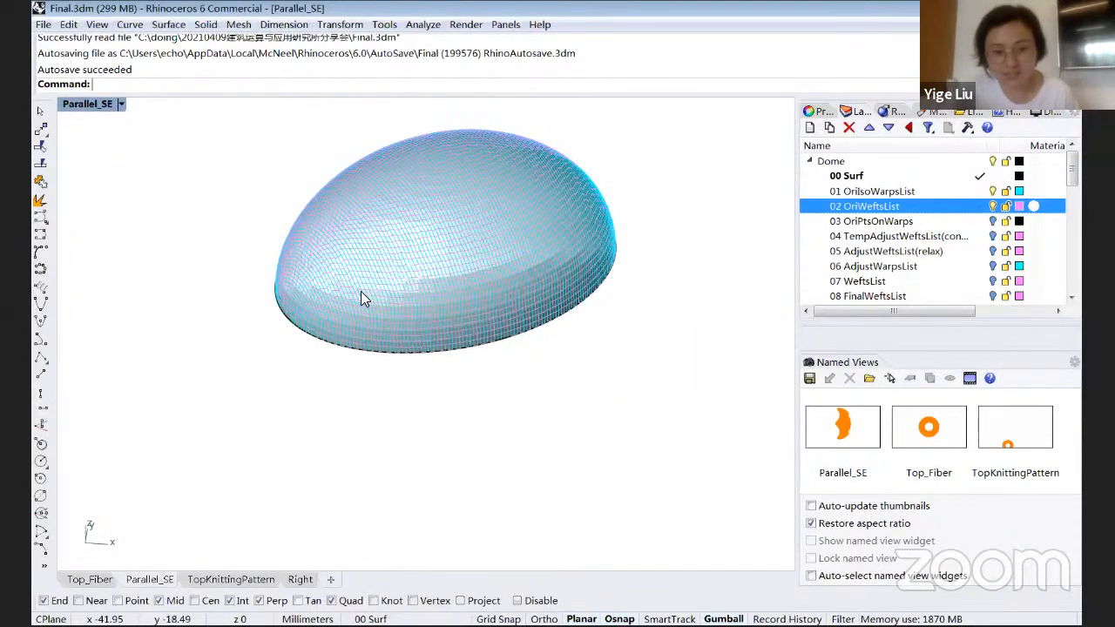
pyautogui.scroll(3, 374, 318)
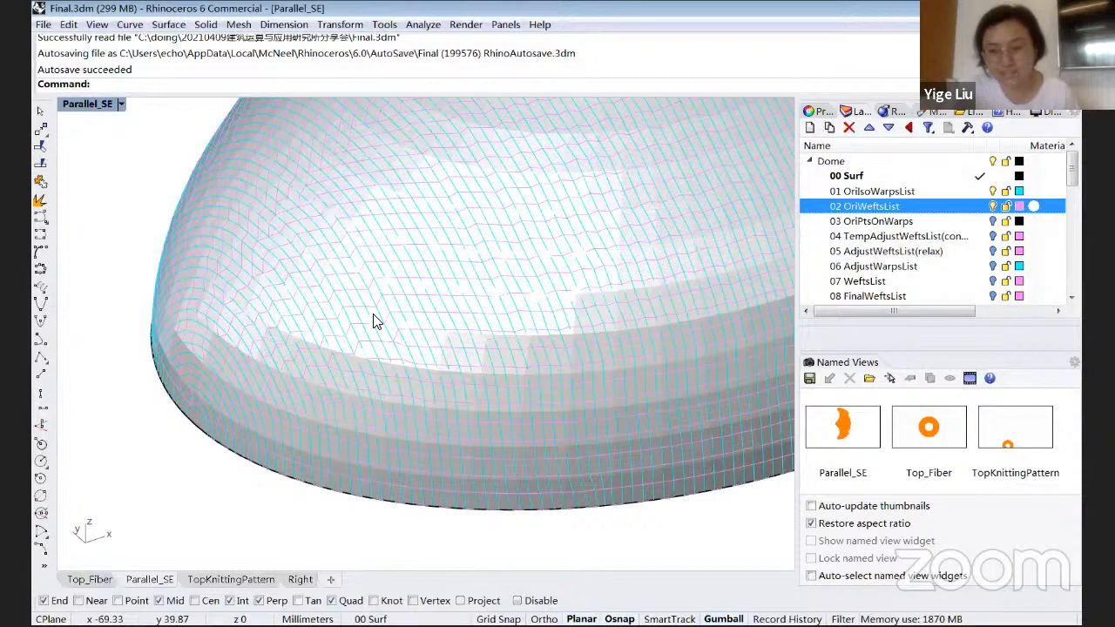
pyautogui.scroll(4, 388, 315)
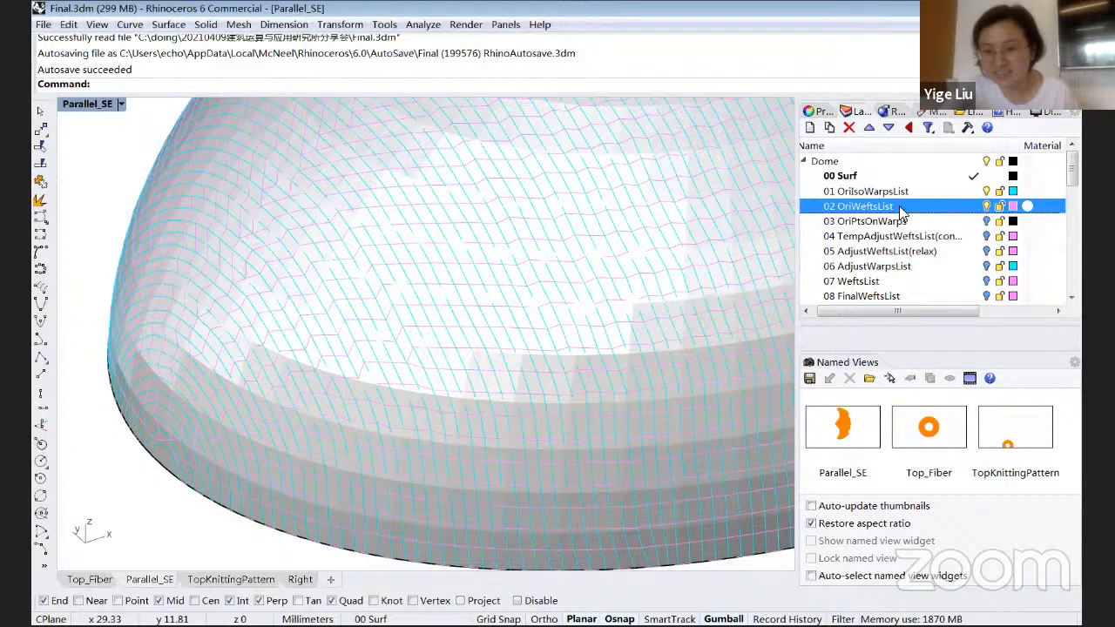
# Step: Display only the 06 AdjustWarpsList and 08 FinalWeftsList layers, with 08 FinalWeftsList as the current layer
pyautogui.scroll(-2, 894, 226)
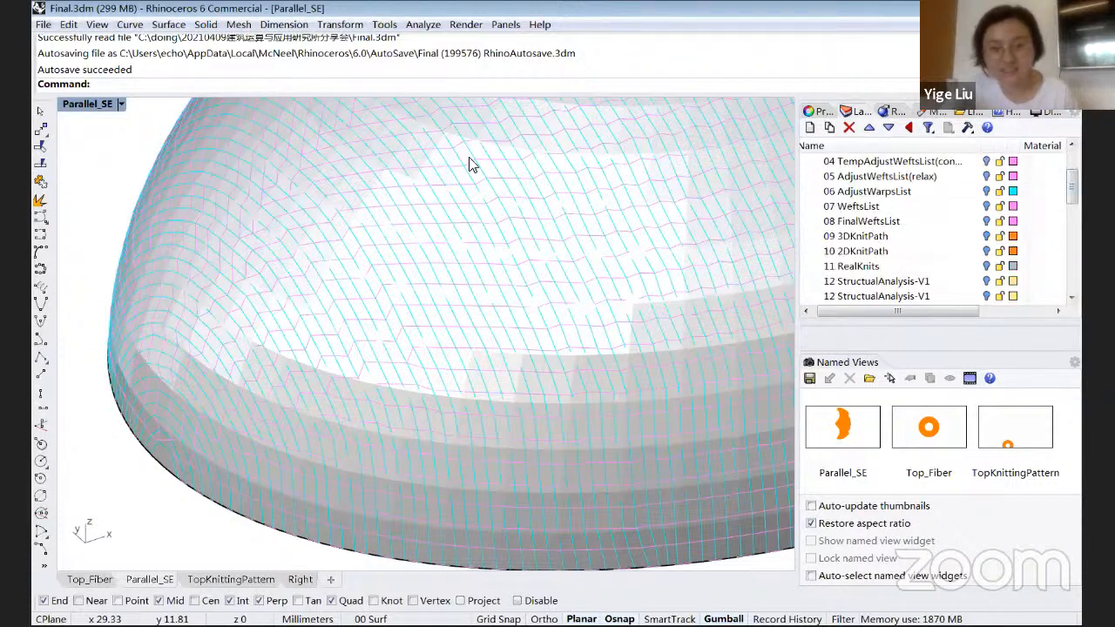
pyautogui.click(871, 191)
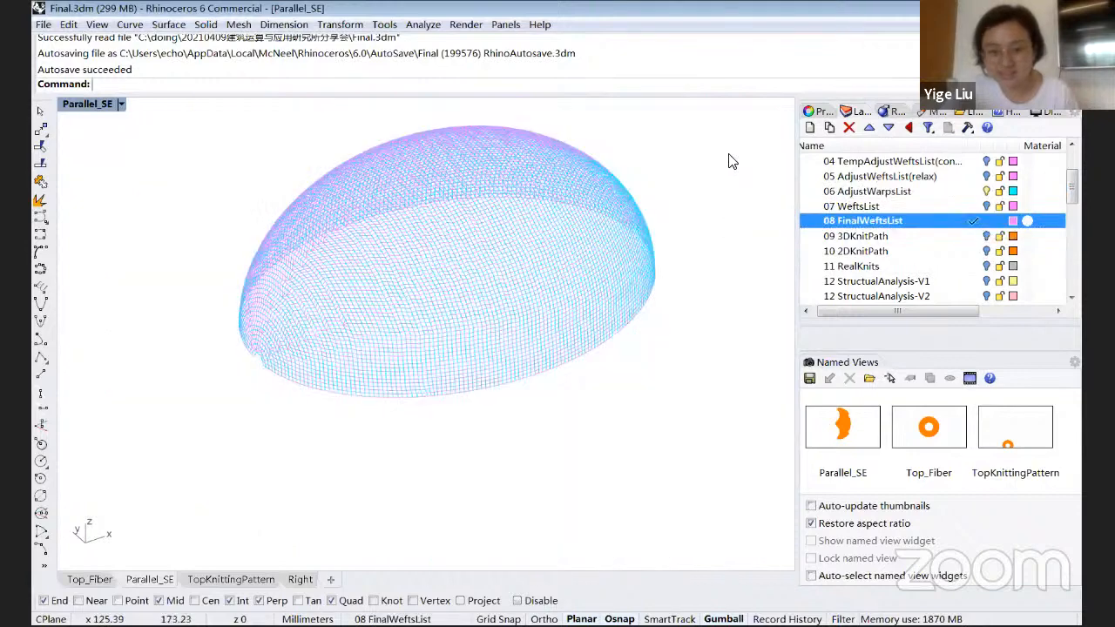
pyautogui.moveTo(374, 439); pyautogui.dragTo(403, 409, button='right')
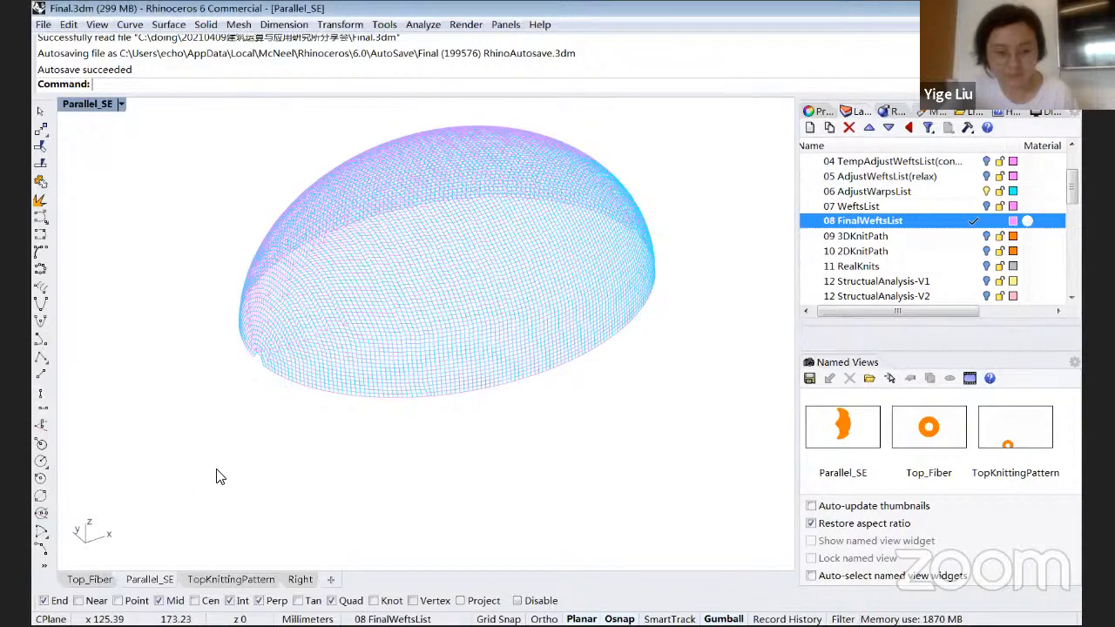
# Step: Isolate the 09 3DKnitPath layer so only the knitting path curves are displayed
pyautogui.click(882, 239)
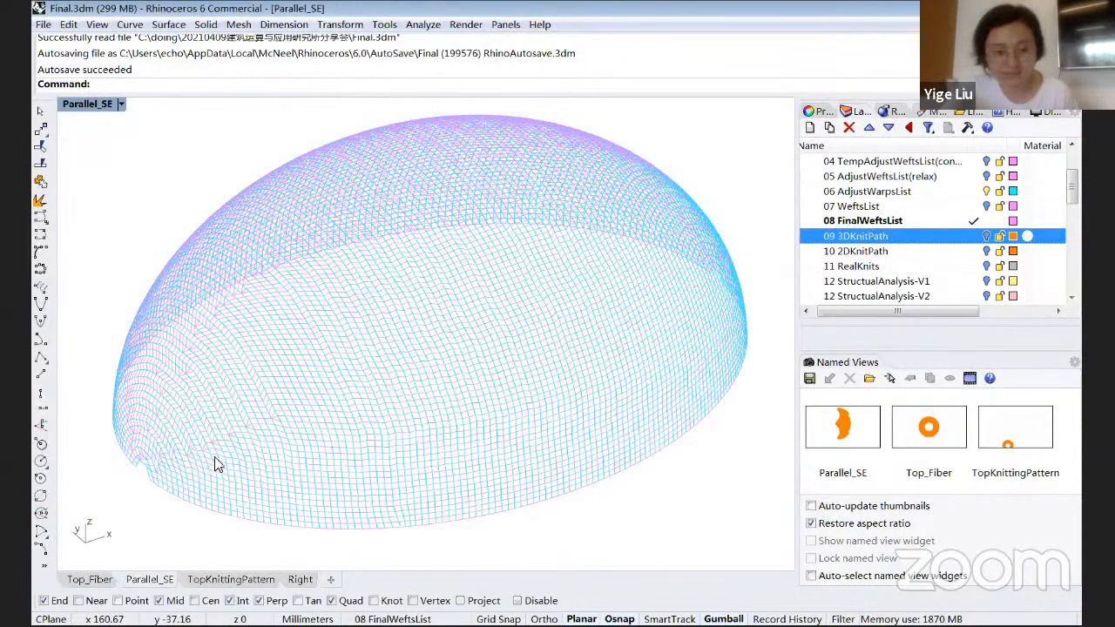
pyautogui.scroll(8, 214, 457)
pyautogui.moveTo(639, 303); pyautogui.dragTo(574, 320, button='right')
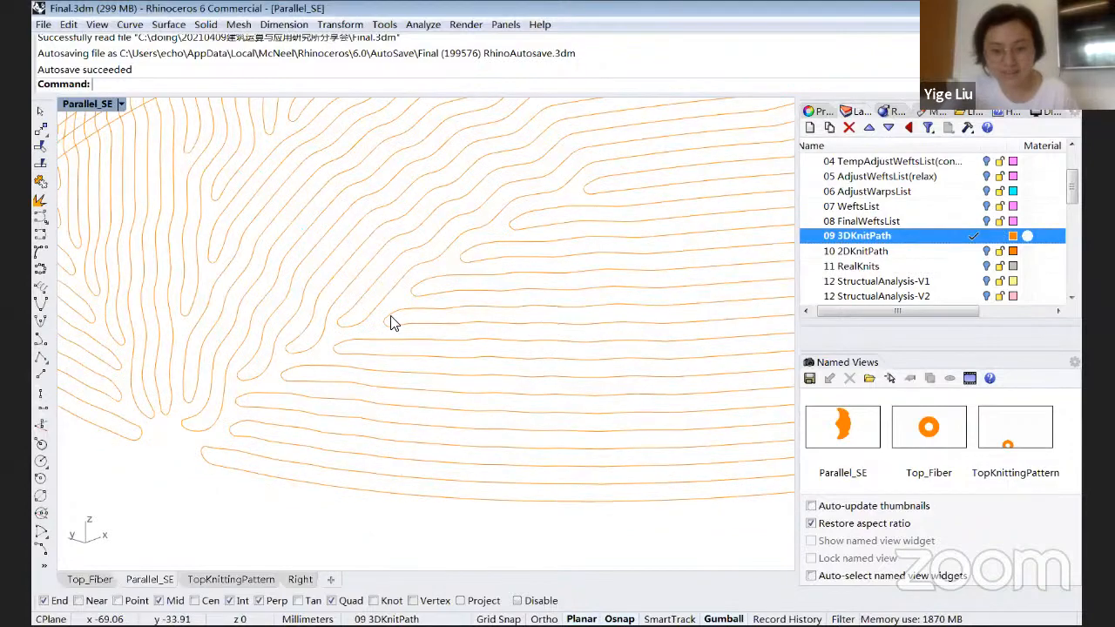
# Step: Examine the 3D knit path from several sides, above and up close where the curves converge at the dome's end
pyautogui.scroll(-5, 575, 452)
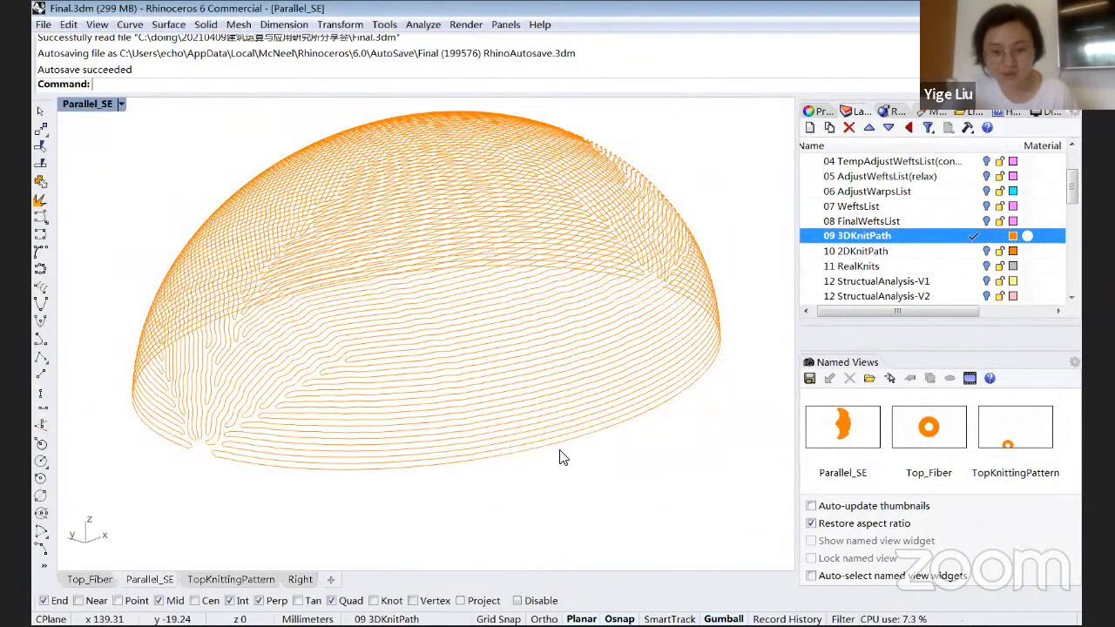
pyautogui.moveTo(561, 464); pyautogui.dragTo(493, 480, button='right')
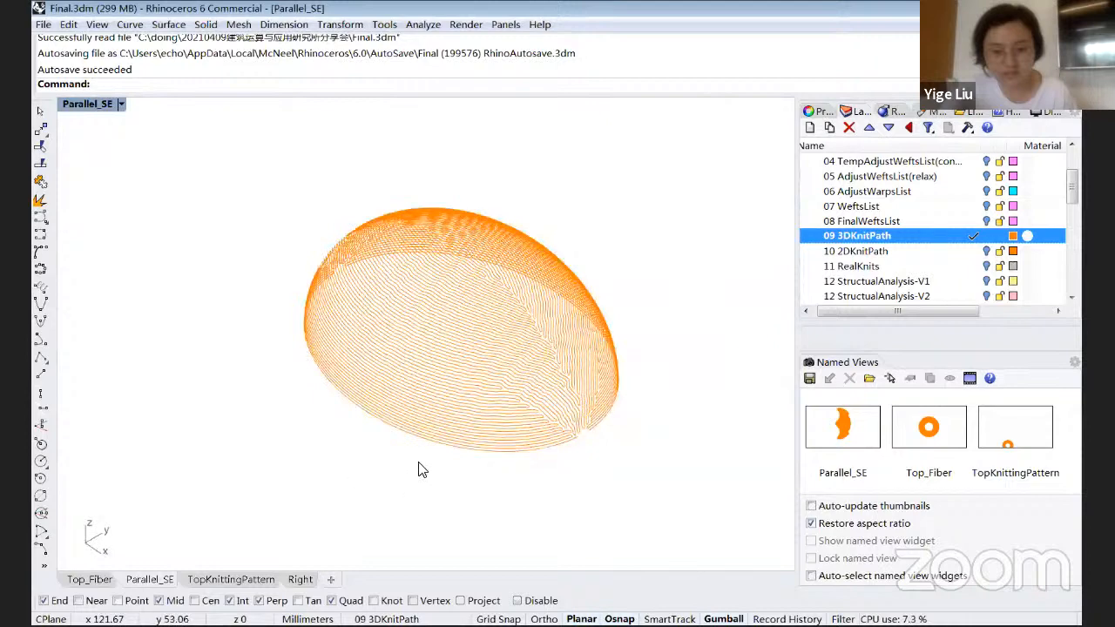
pyautogui.moveTo(436, 405); pyautogui.dragTo(477, 392, button='right')
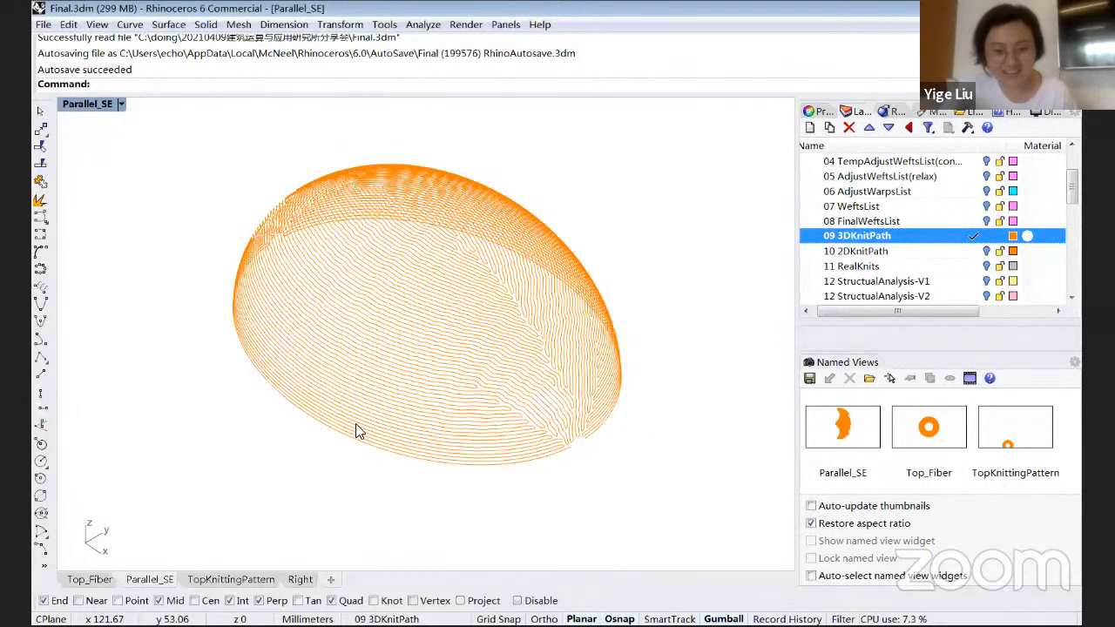
pyautogui.moveTo(397, 244); pyautogui.dragTo(333, 246, button='right')
pyautogui.moveTo(575, 476); pyautogui.dragTo(534, 399, button='right')
pyautogui.moveTo(482, 424); pyautogui.dragTo(347, 438, button='right')
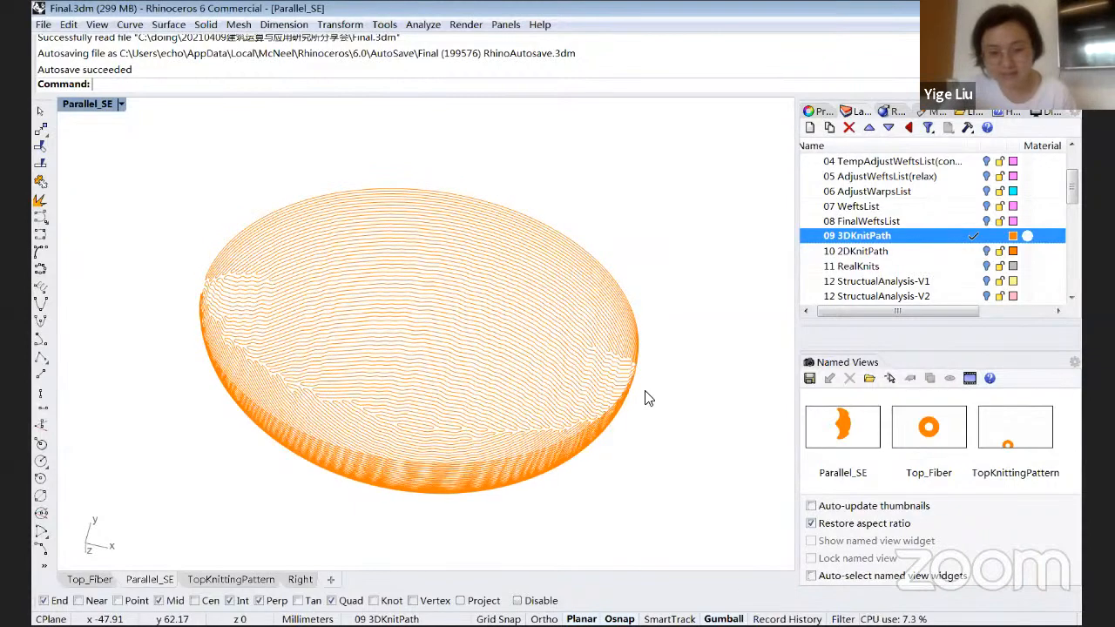
pyautogui.moveTo(431, 397); pyautogui.dragTo(296, 346, button='right')
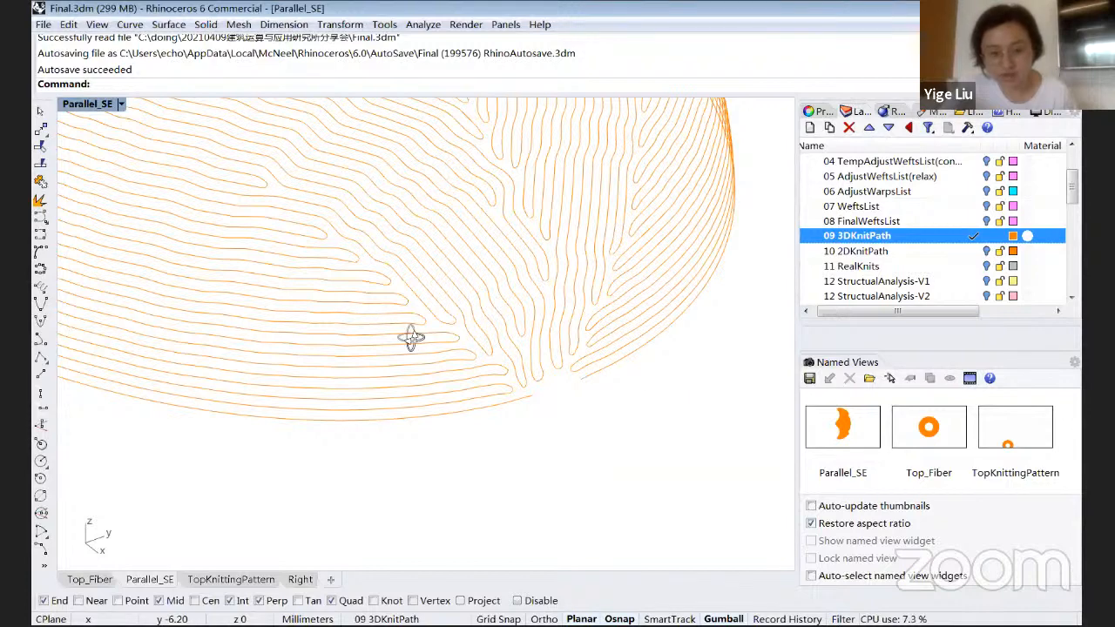
pyautogui.scroll(-5, 595, 354)
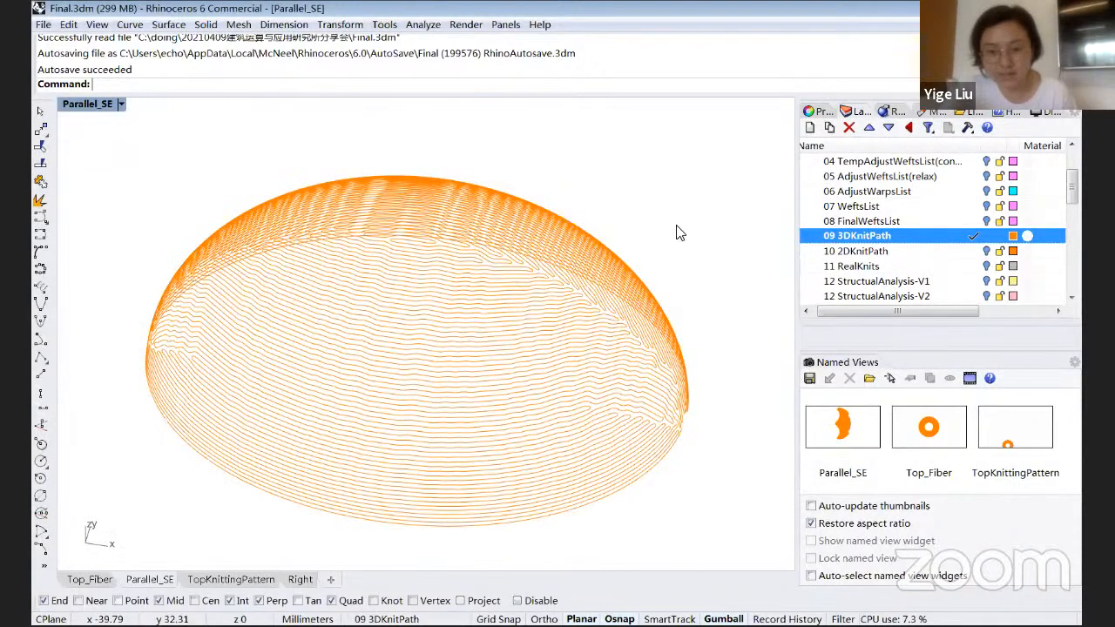
pyautogui.moveTo(681, 233); pyautogui.dragTo(685, 406, button='right')
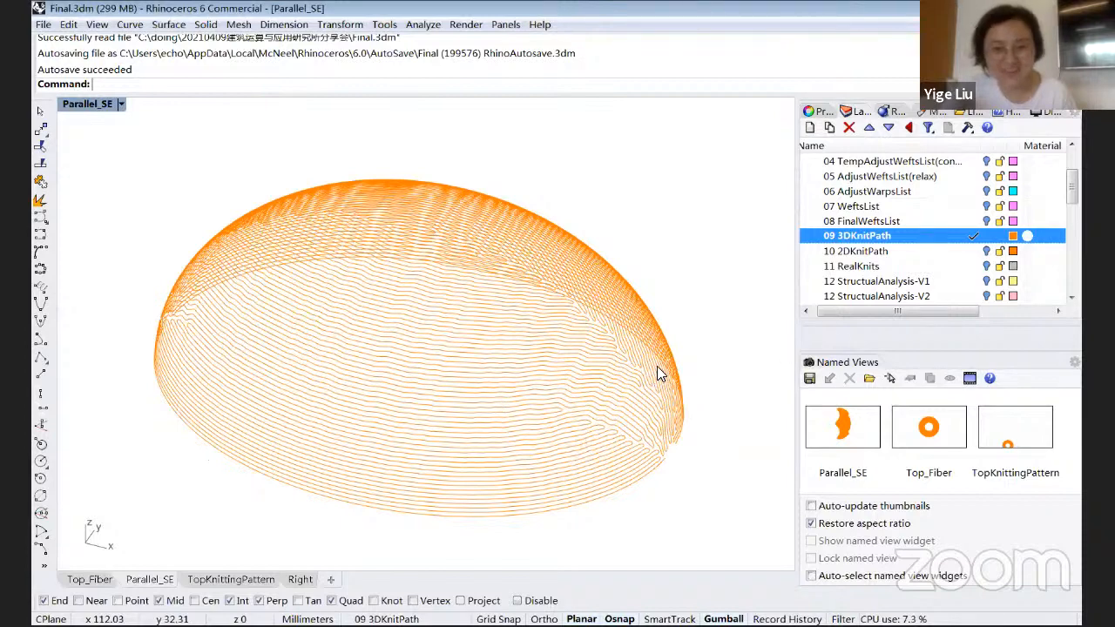
# Step: Isolate the 11 RealKnits layer and inspect its zigzag knit pattern up close
pyautogui.rightClick(876, 267)
pyautogui.moveTo(656, 367); pyautogui.dragTo(580, 362, button='right')
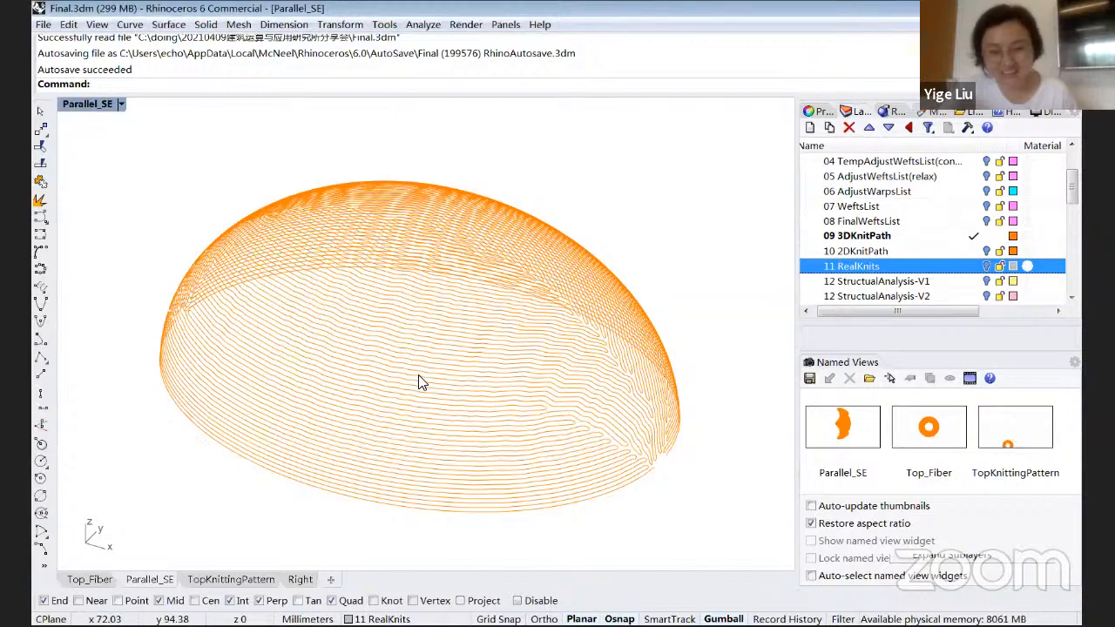
pyautogui.scroll(7, 417, 344)
pyautogui.scroll(4, 449, 352)
pyautogui.scroll(-2, 532, 392)
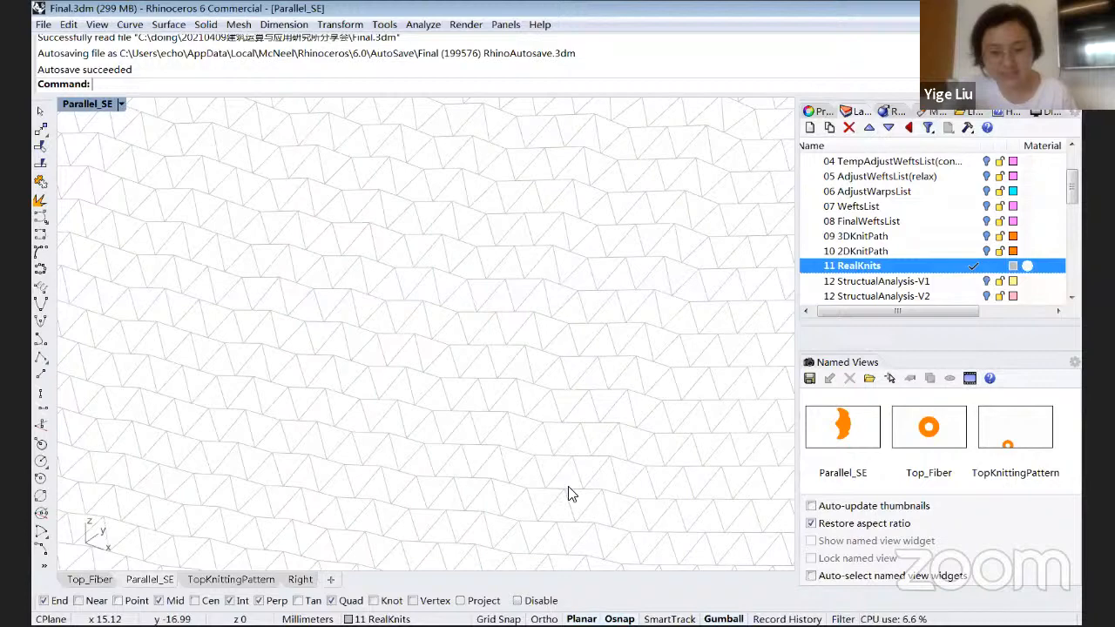
# Step: Show the 12 StructualAnalysis-V1, V2 and V3 layers together with RealKnits, making V3 the current layer
pyautogui.scroll(-5, 537, 481)
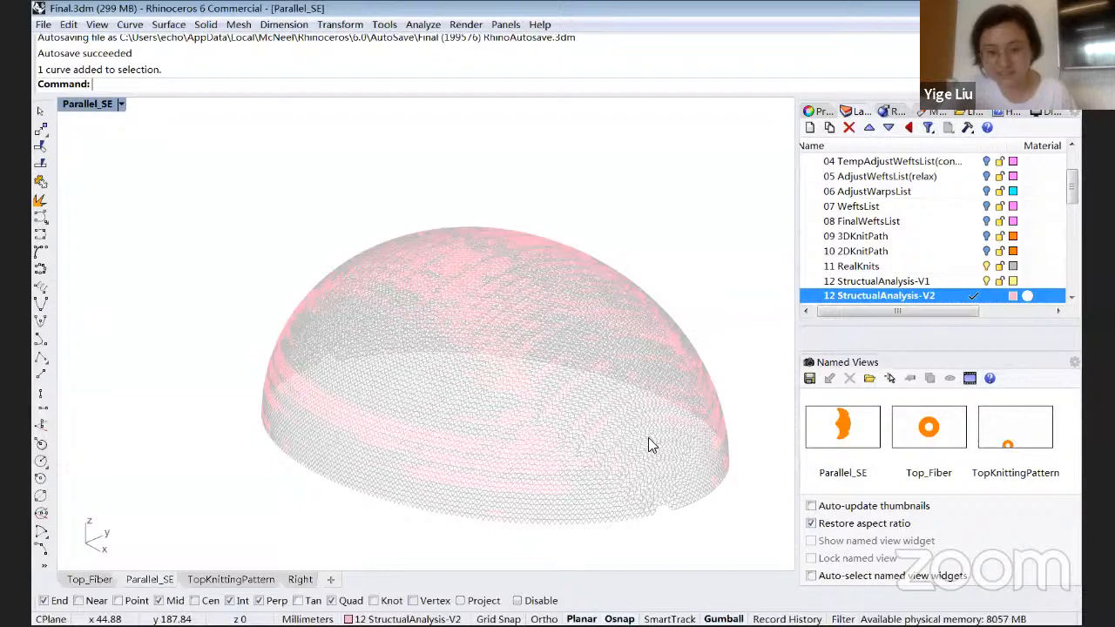
pyautogui.scroll(-1, 888, 288)
pyautogui.doubleClick(890, 266)
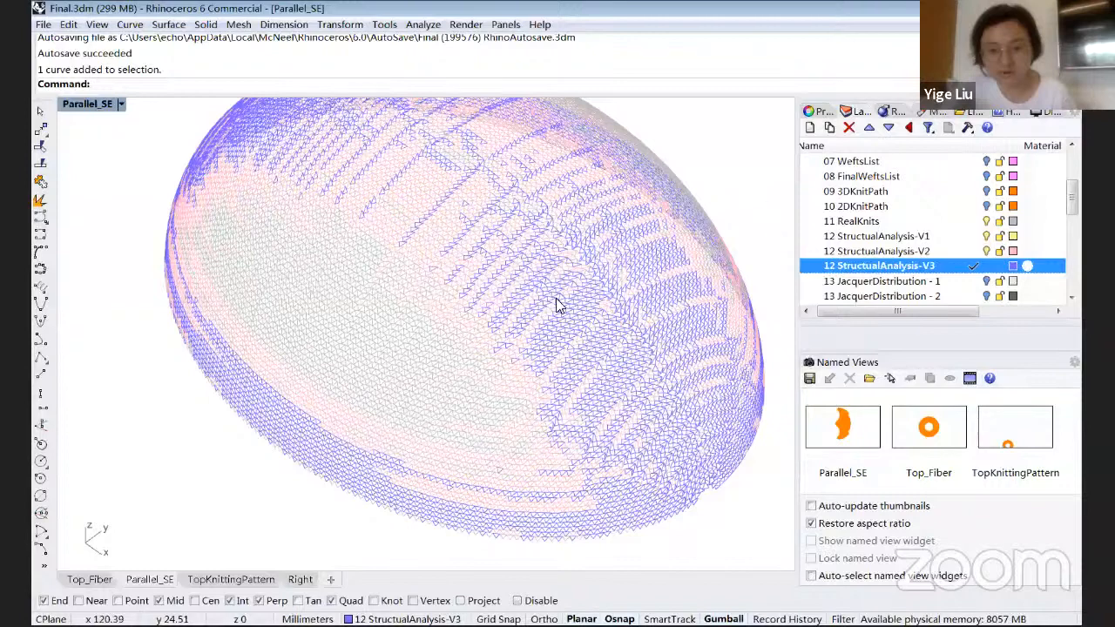
# Step: Make KnitsPattern the current layer with the structural analysis layers hidden, and turn off both 13 JacquerDistribution layers
pyautogui.click(971, 278)
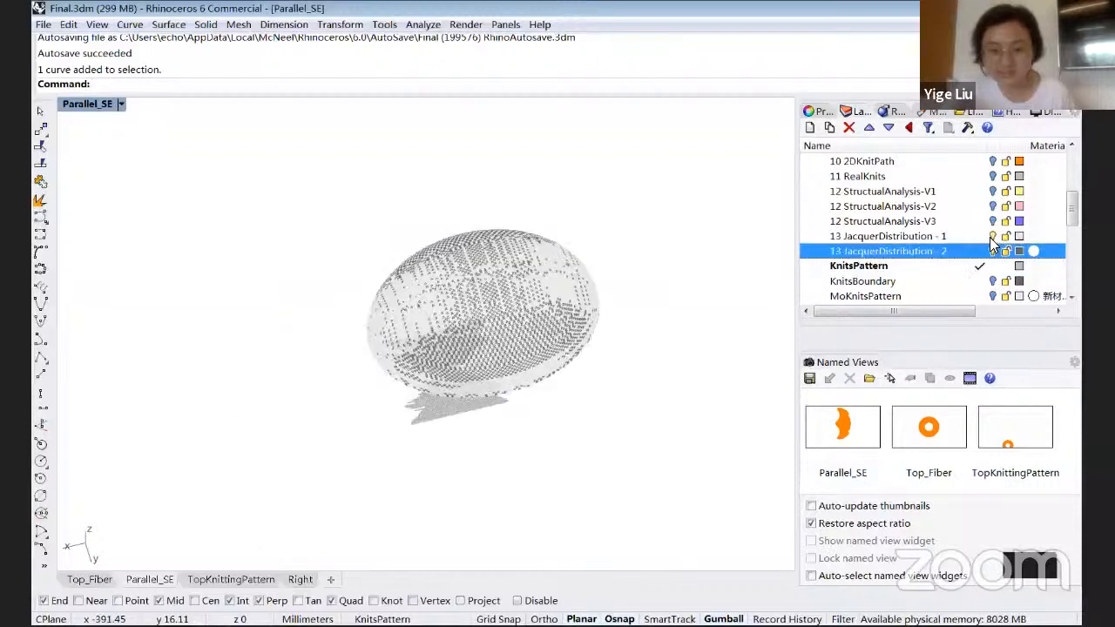
pyautogui.click(993, 249)
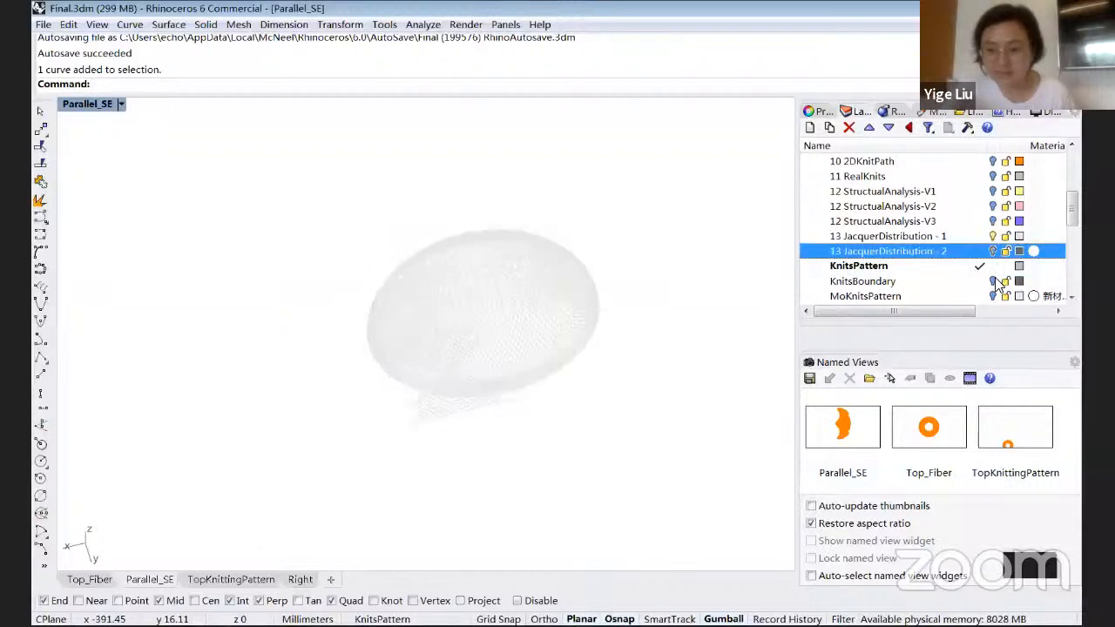
# Step: Turn on the KnitsBoundary and MoKnitsPattern layers to display the flat knitting pattern grid
pyautogui.click(994, 281)
pyautogui.moveTo(524, 461); pyautogui.dragTo(437, 425, button='right')
pyautogui.scroll(3, 442, 399)
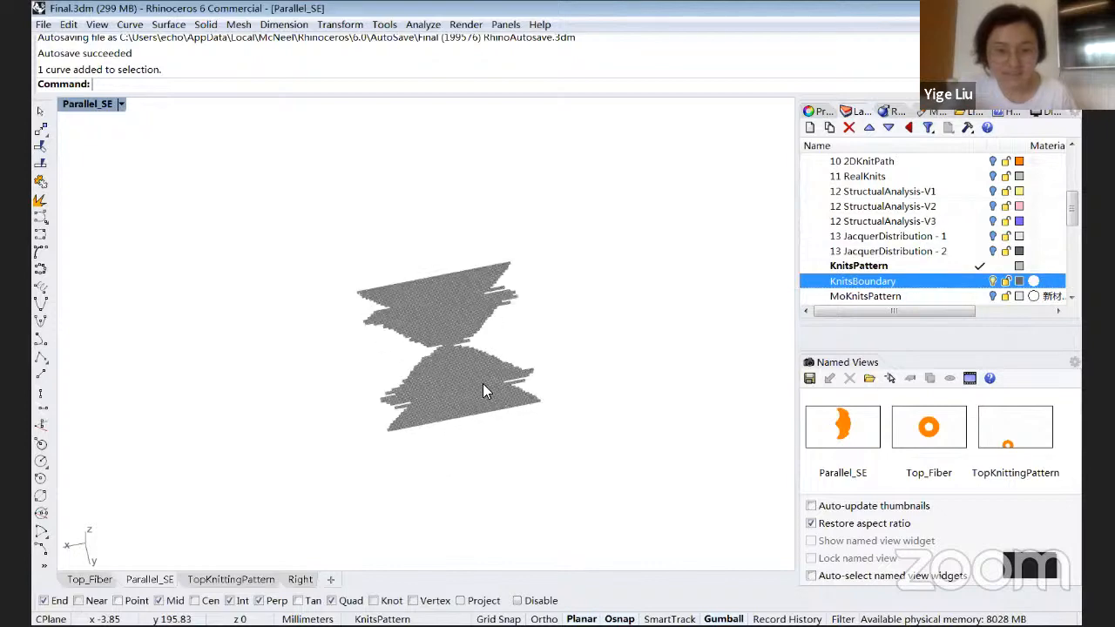
pyautogui.scroll(2, 484, 390)
pyautogui.scroll(2, 605, 388)
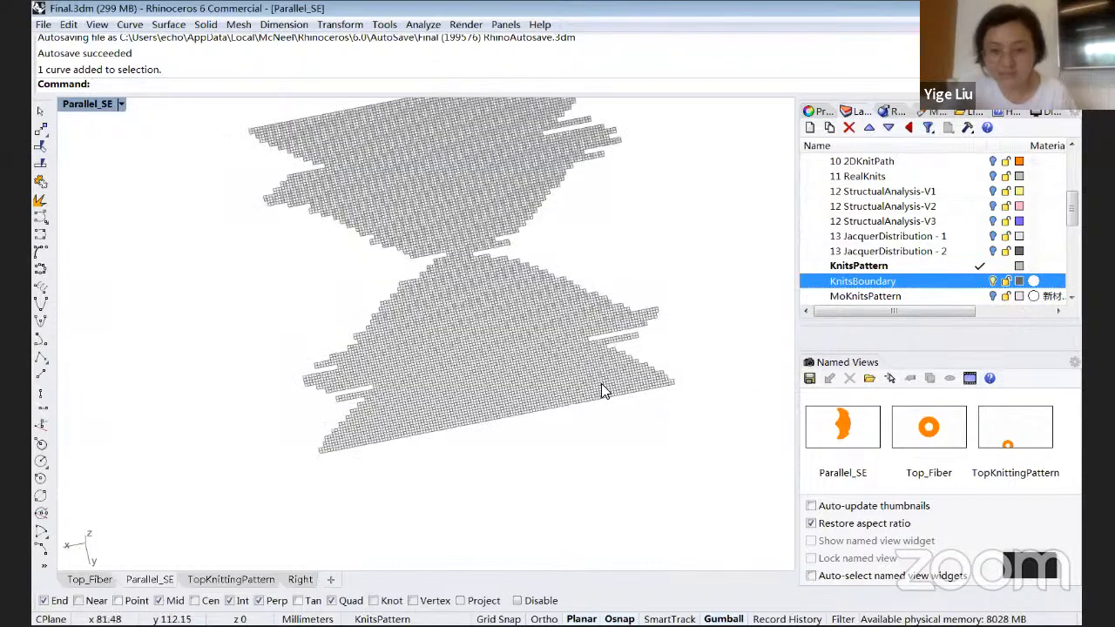
pyautogui.scroll(4, 449, 390)
pyautogui.click(993, 296)
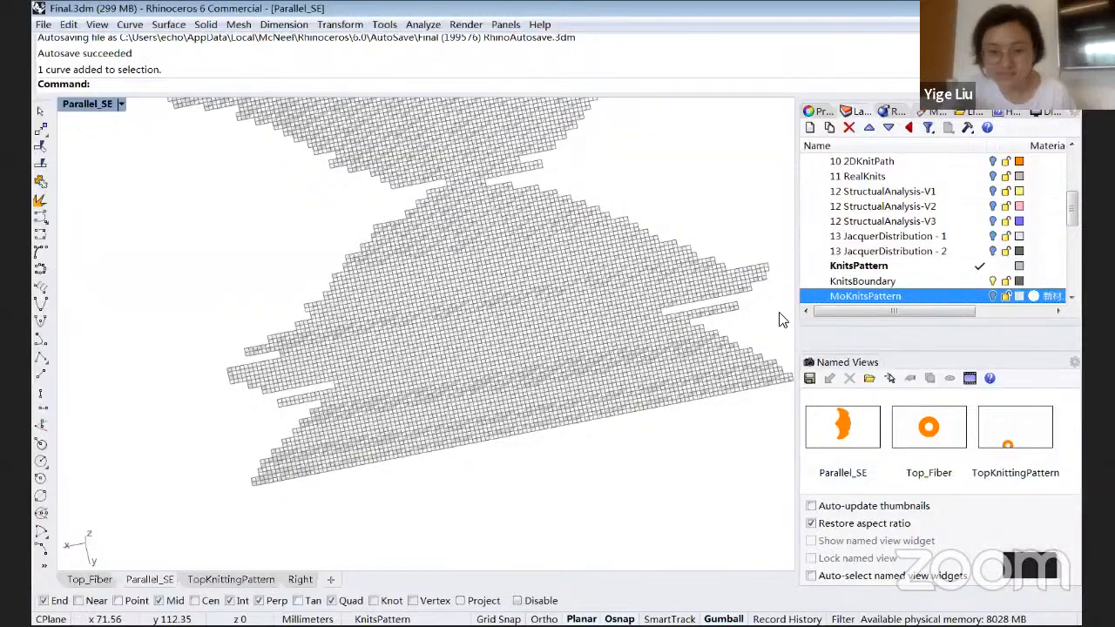
pyautogui.scroll(-1, 901, 287)
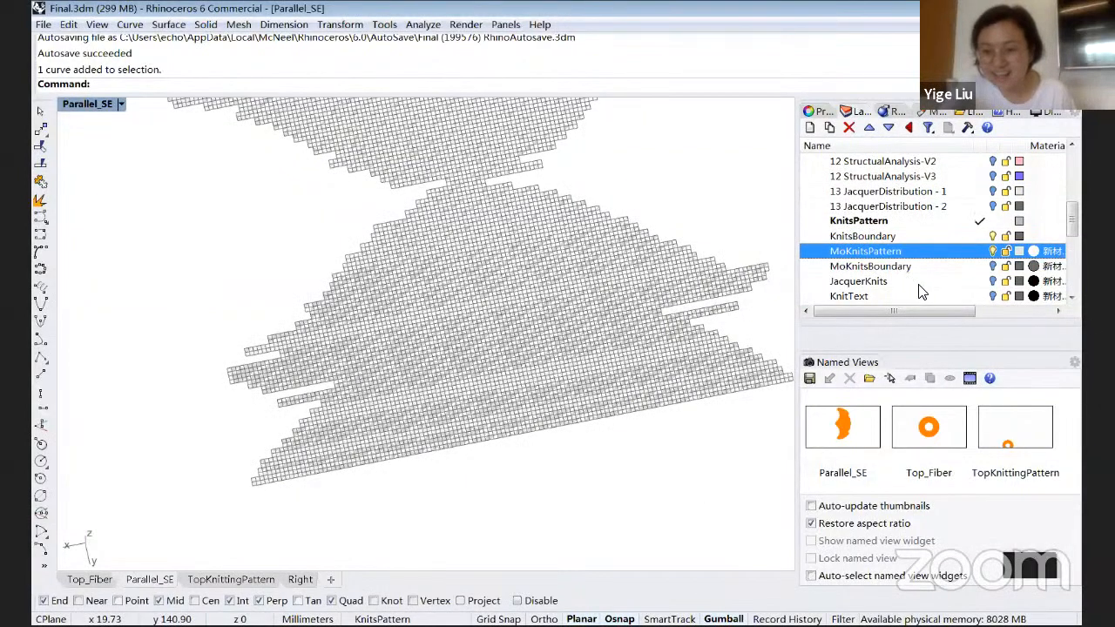
# Step: Isolate the Pattern1a layer and turn on 3DPattern1a-1, 3DPattern1a-2 and 3DPattern1a-3 to show the pattern on the dome
pyautogui.click(914, 281)
pyautogui.scroll(-1, 914, 266)
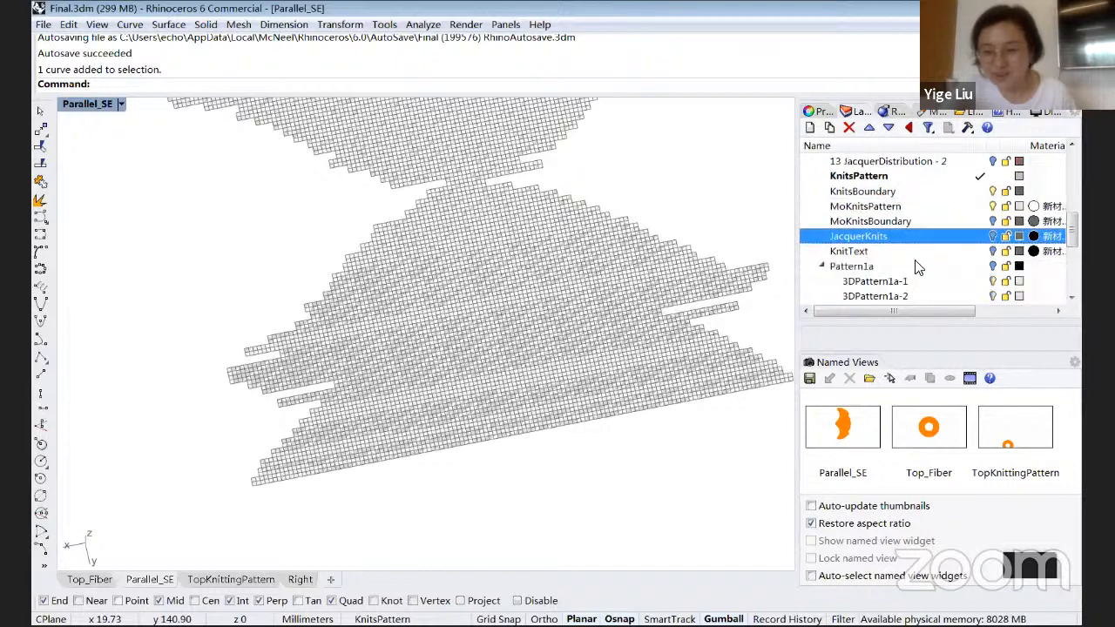
pyautogui.click(930, 269)
pyautogui.rightClick(895, 267)
pyautogui.click(980, 274)
pyautogui.click(992, 280)
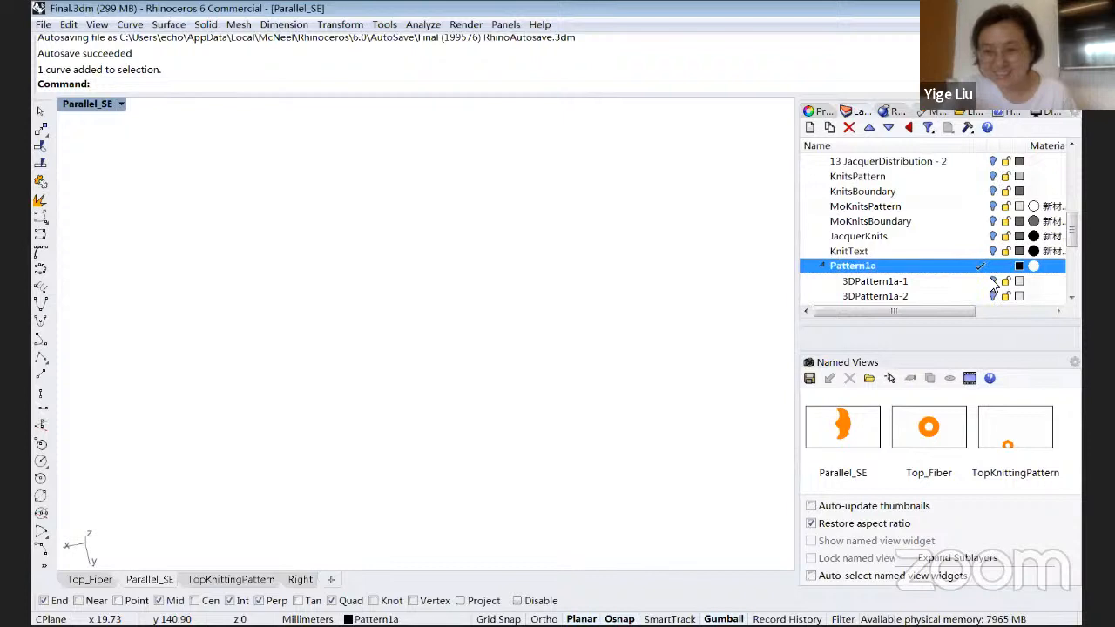
pyautogui.click(991, 296)
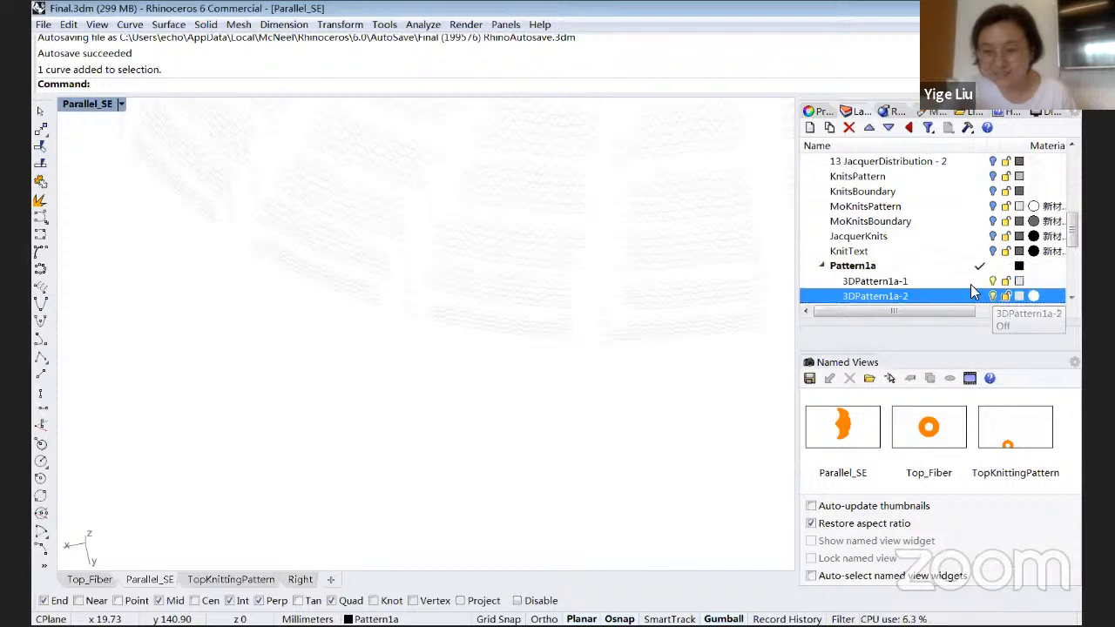
pyautogui.click(992, 222)
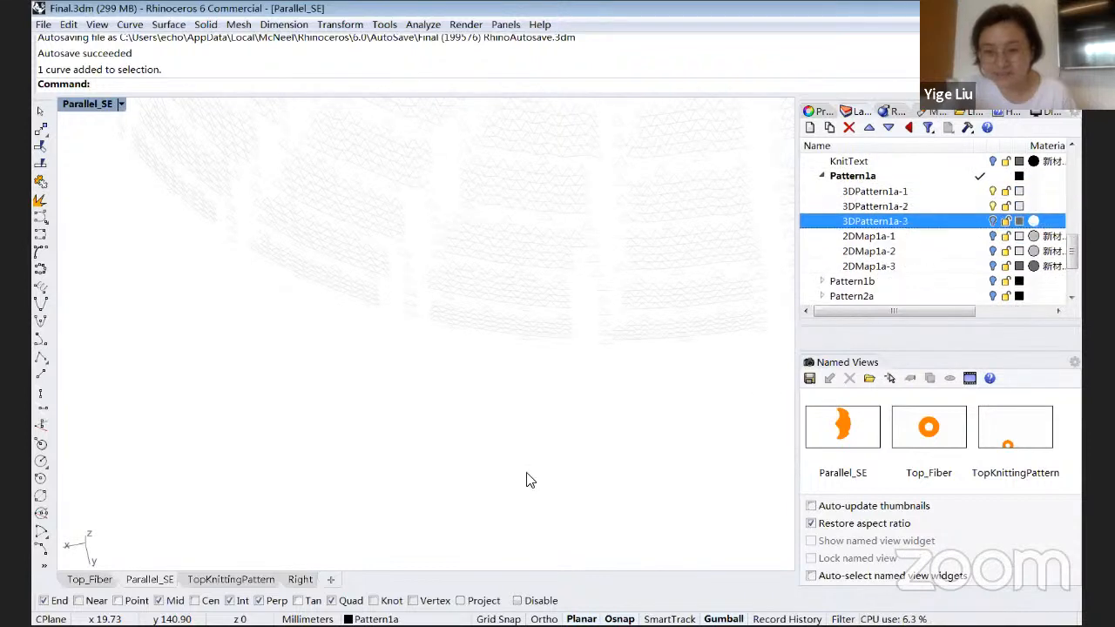
pyautogui.moveTo(585, 389); pyautogui.dragTo(530, 325, button='right')
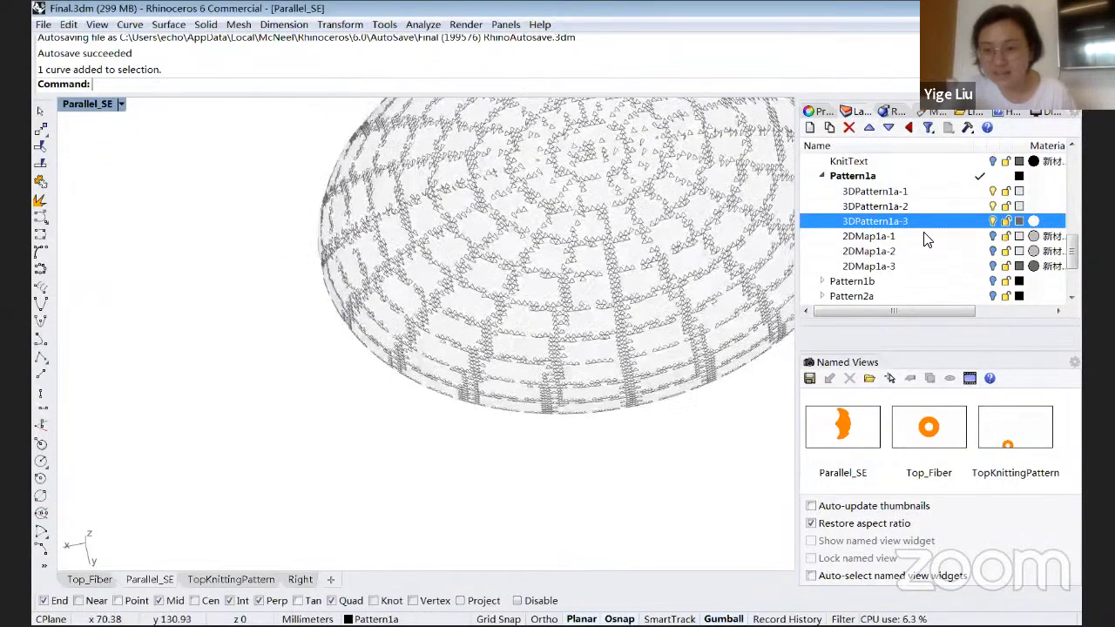
# Step: Show only the flat maps 2DMap1a-1, 2DMap1a-2 and 2DMap1a-3, making 2DMap1a-3 the current layer
pyautogui.rightClick(923, 236)
pyautogui.click(957, 246)
pyautogui.click(956, 252)
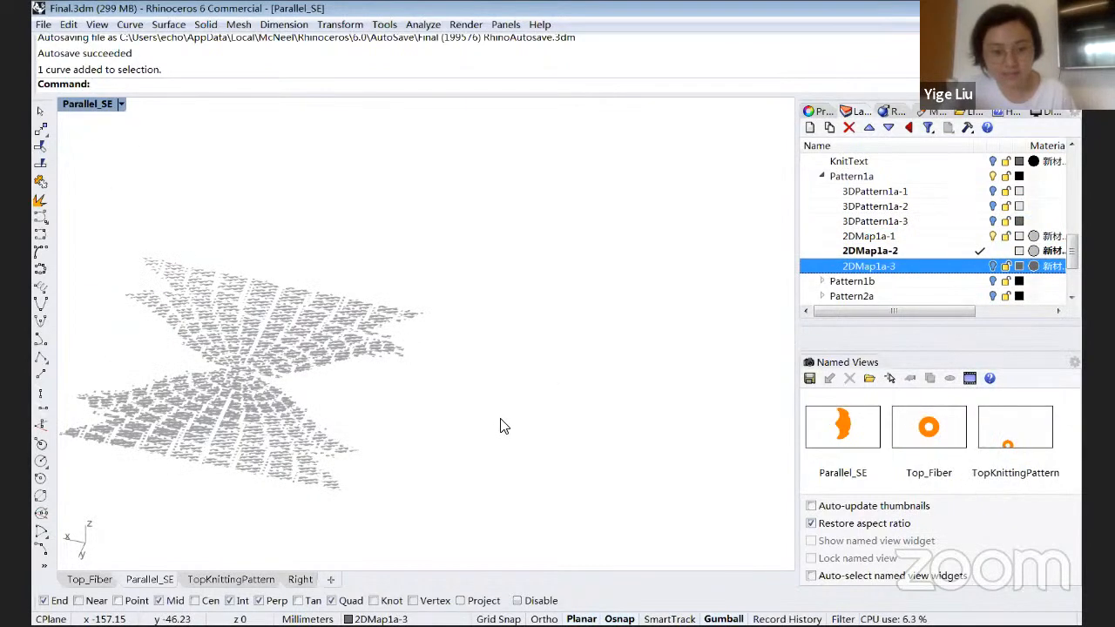
pyautogui.moveTo(505, 422); pyautogui.dragTo(508, 429, button='right')
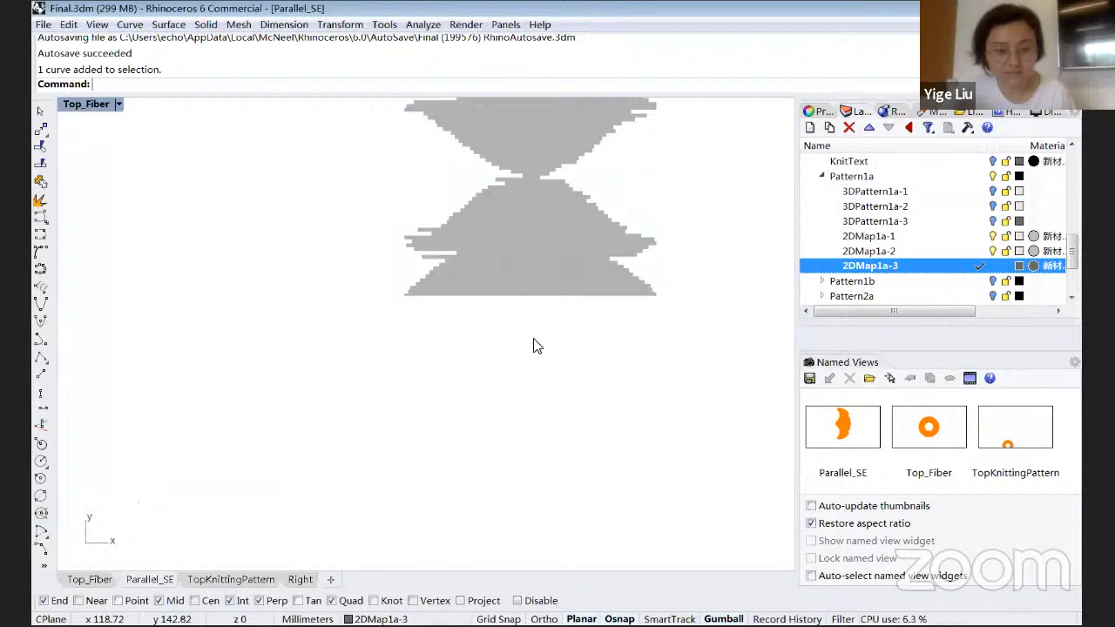
# Step: Examine the flat 2DMap1a knitting map in the Top_Fiber view, both up close and as a whole
pyautogui.scroll(5, 545, 219)
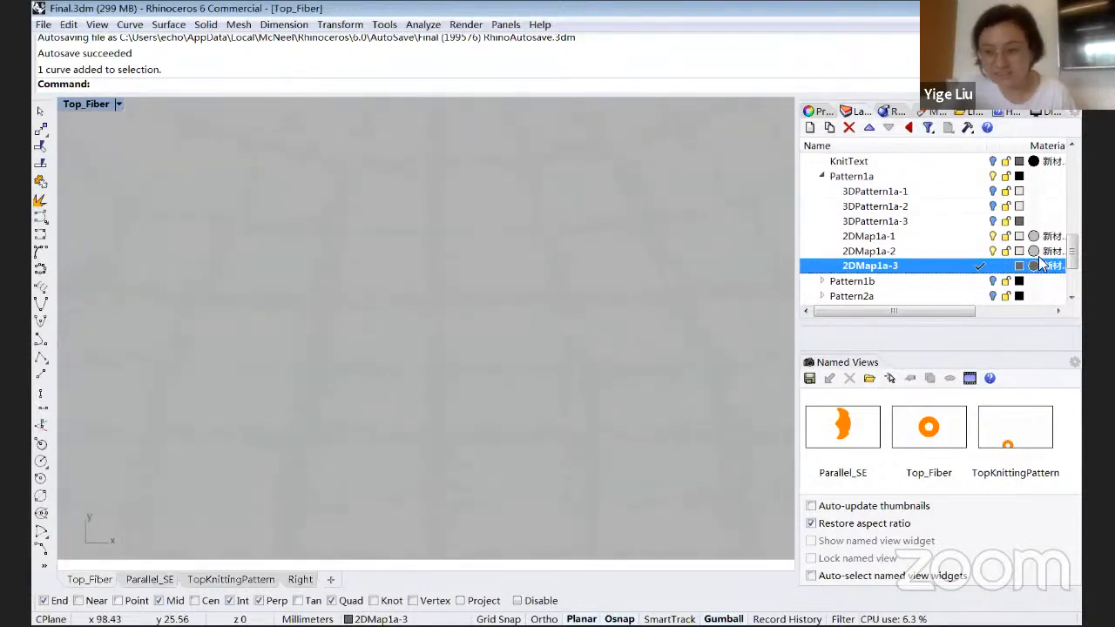
pyautogui.scroll(4, 441, 375)
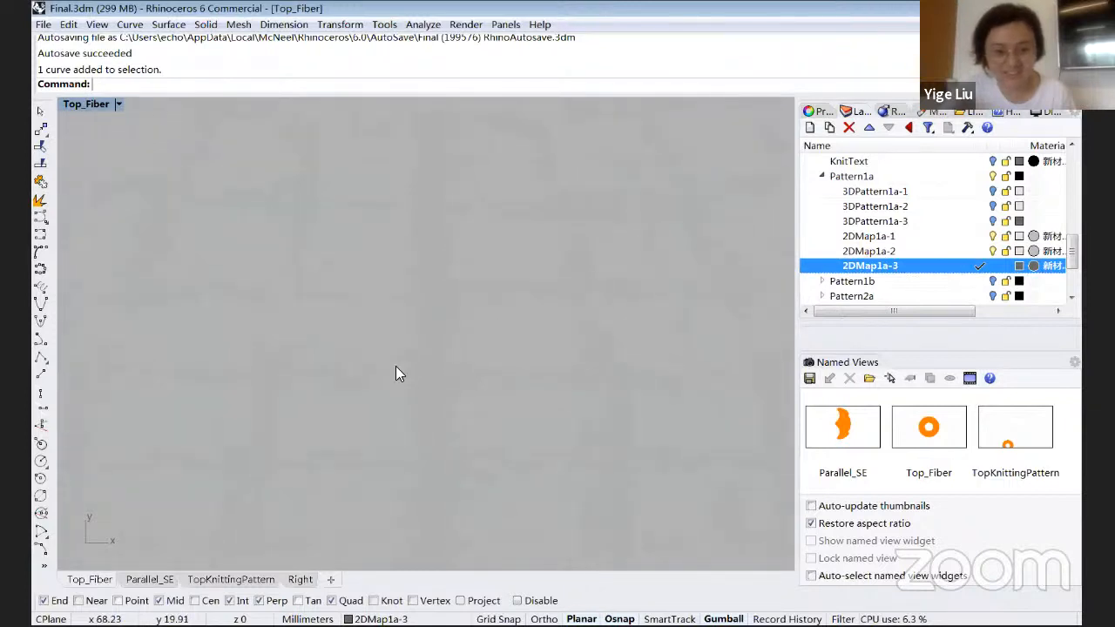
pyautogui.scroll(-3, 392, 356)
pyautogui.scroll(-6, 390, 357)
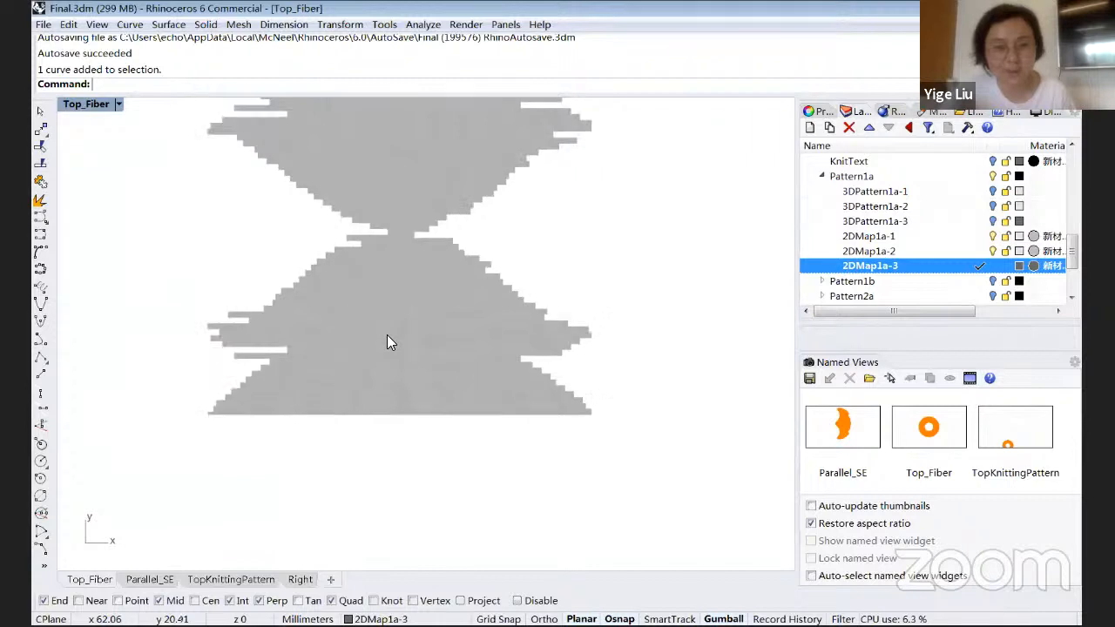
pyautogui.scroll(8, 428, 249)
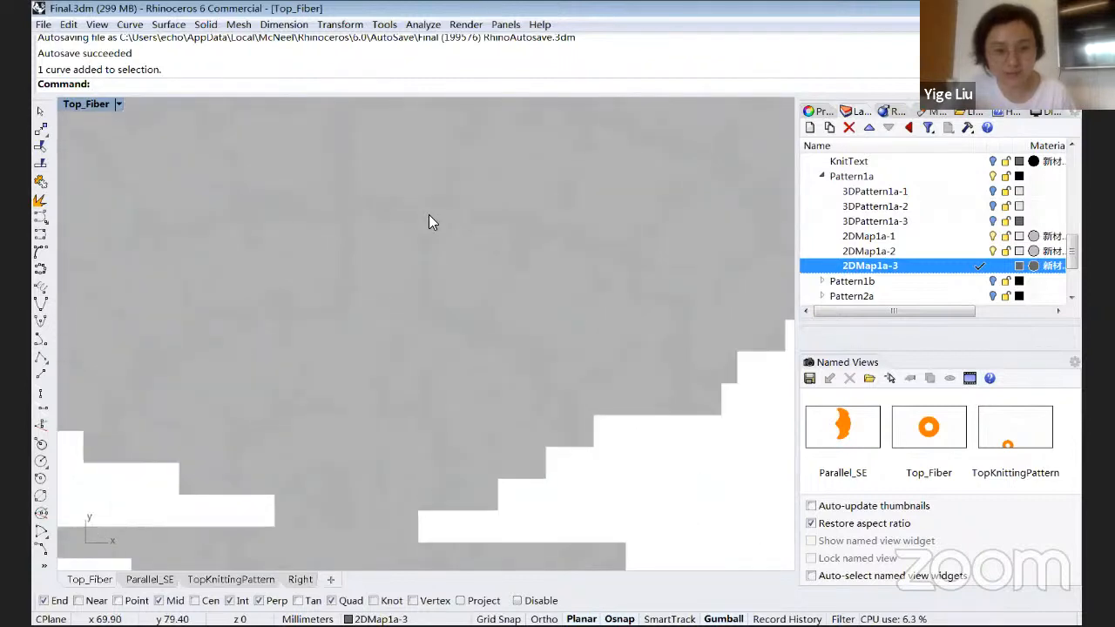
pyautogui.scroll(-7, 506, 283)
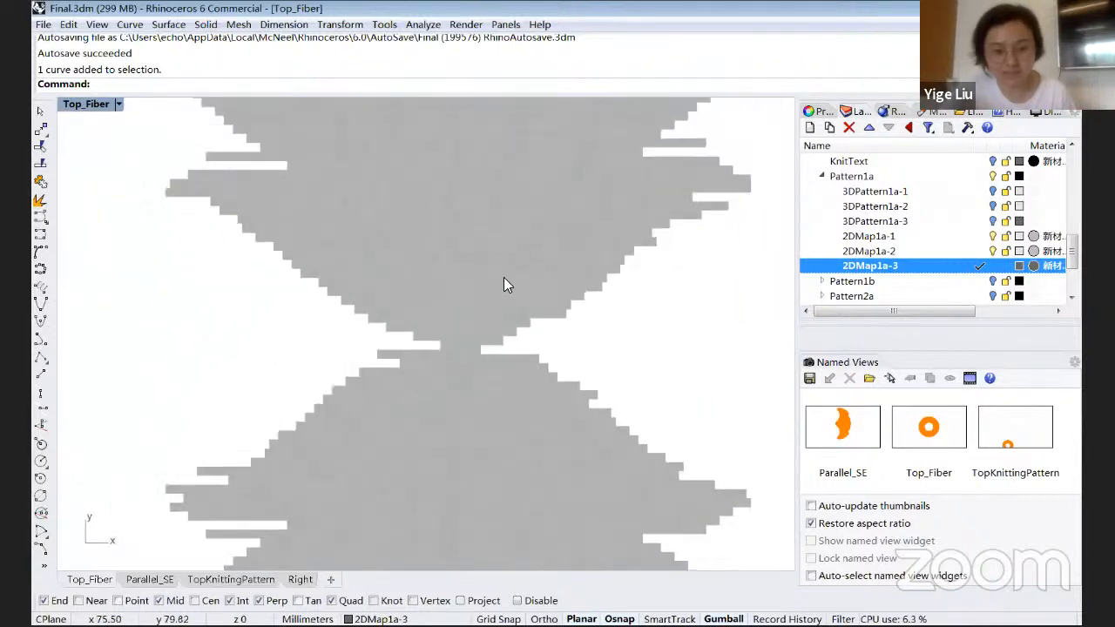
pyautogui.scroll(3, 519, 294)
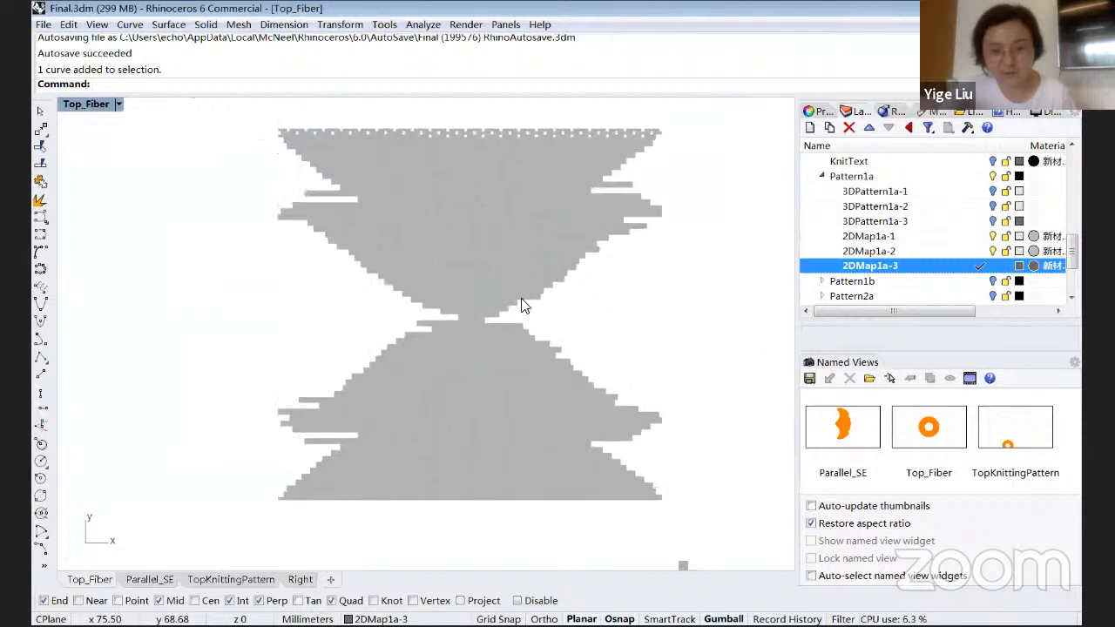
# Step: Isolate the Pattern1b layer and turn on its flat maps 2DMap1b-1, 2DMap1b-2 and 2DMap1b-3
pyautogui.rightClick(967, 280)
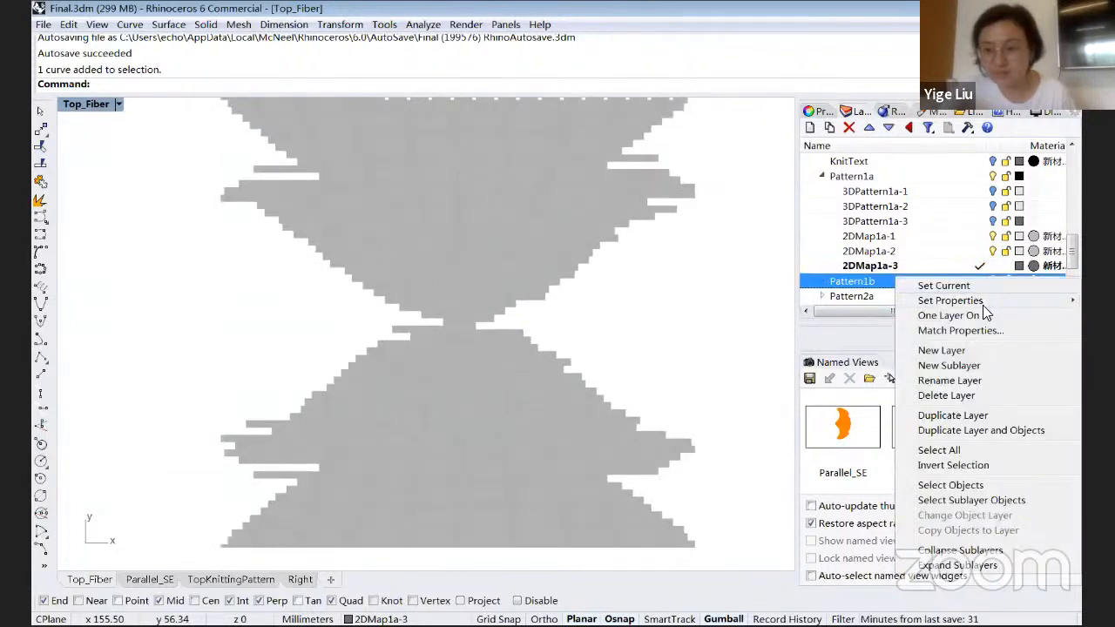
pyautogui.click(976, 317)
pyautogui.click(822, 281)
pyautogui.scroll(-2, 990, 268)
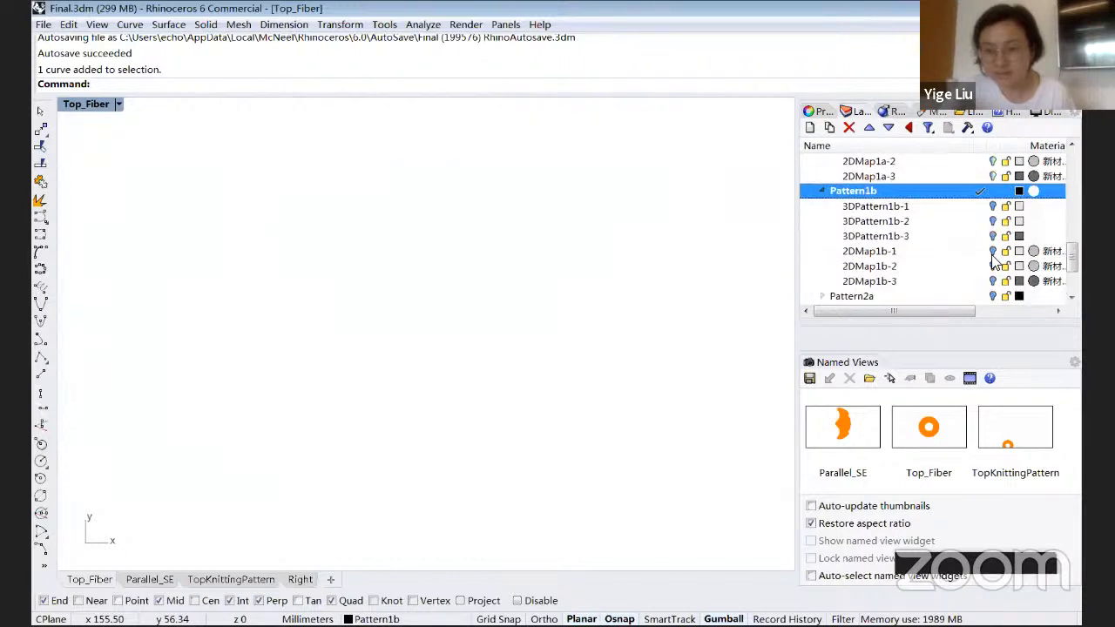
pyautogui.click(990, 254)
pyautogui.press('Down')
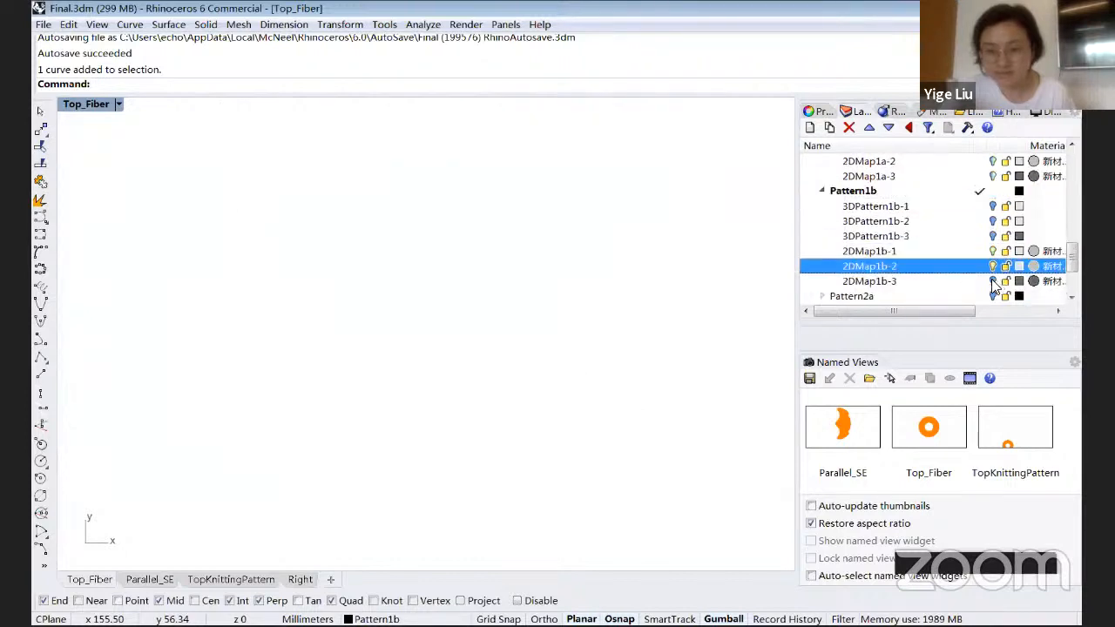
pyautogui.click(993, 281)
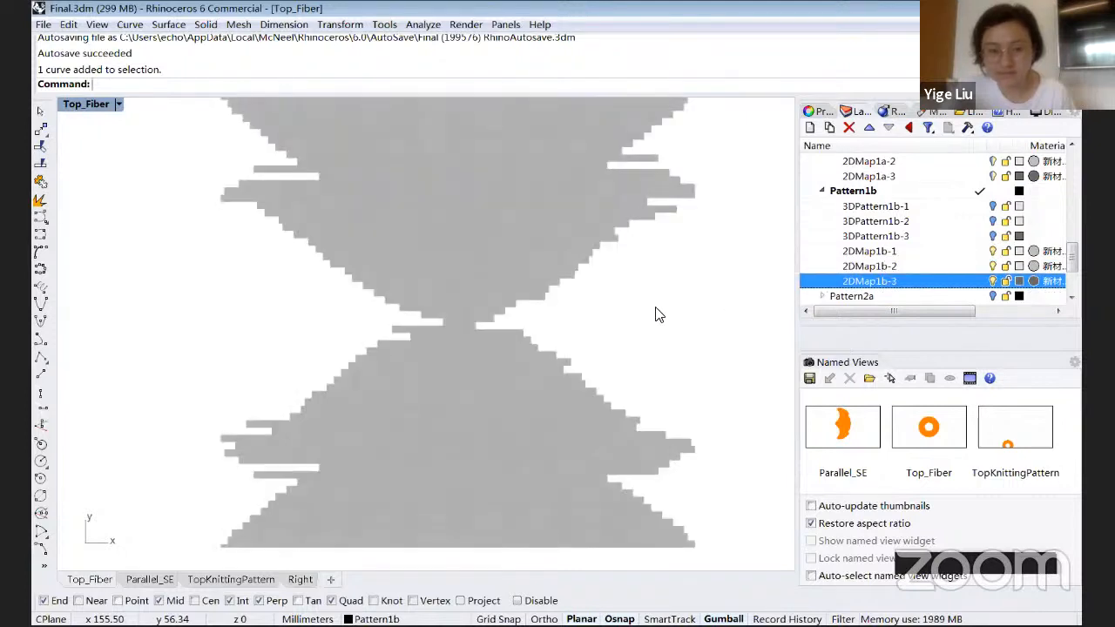
pyautogui.scroll(-2, 540, 331)
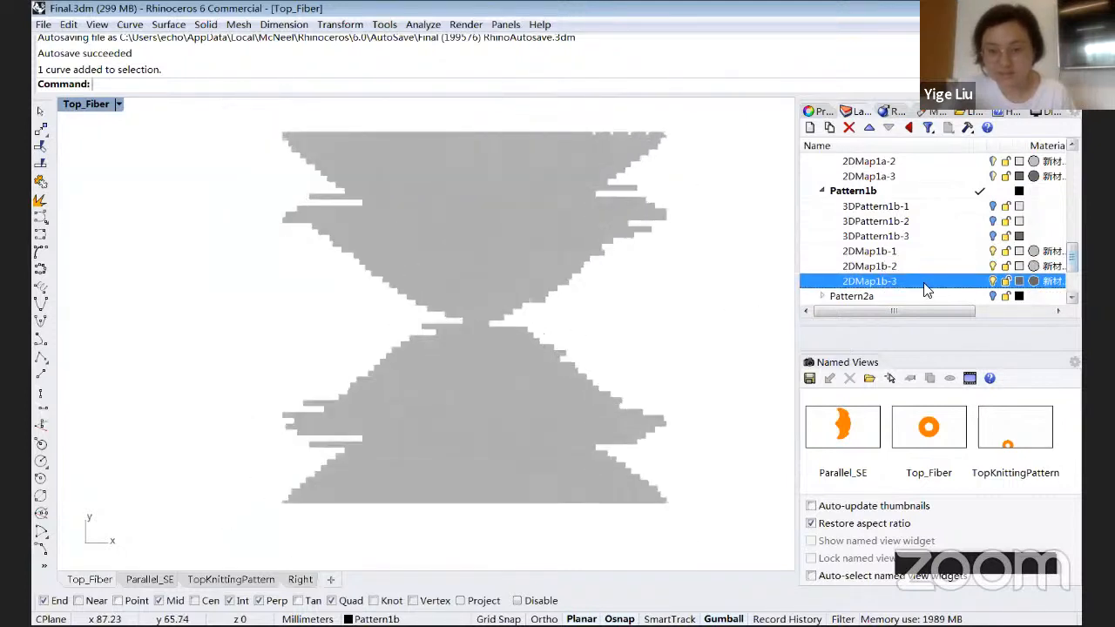
# Step: Isolate 2DMap1b-1, and turn on MinimalSrf-Ro with its 00 Surf layer to show the spiral surface in the Parallel_SE view
pyautogui.rightClick(904, 255)
pyautogui.click(944, 295)
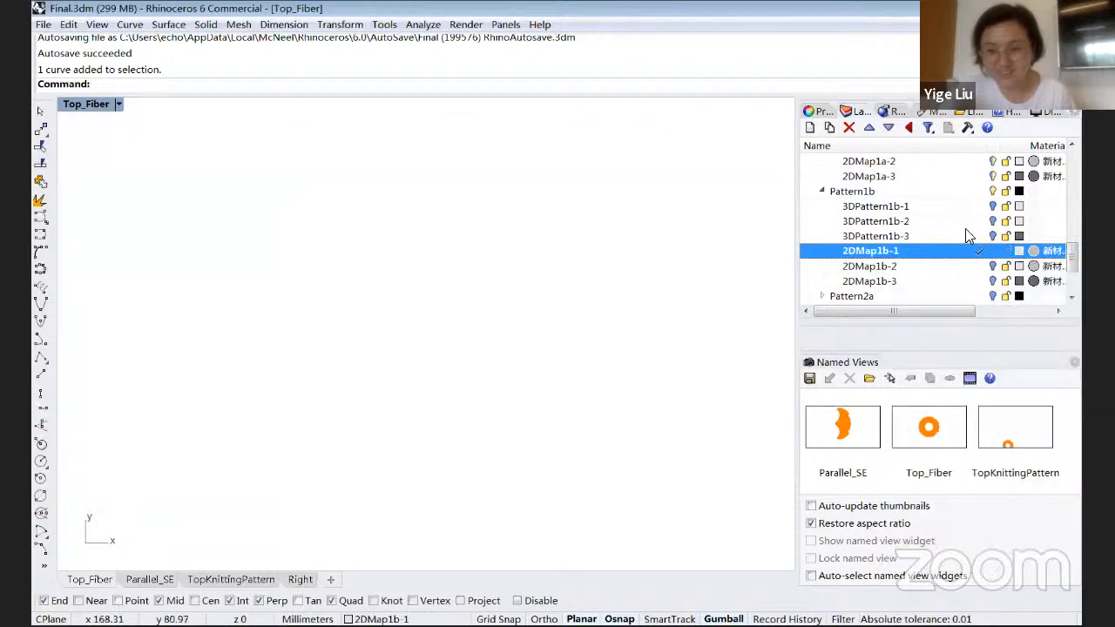
pyautogui.click(823, 192)
pyautogui.click(826, 253)
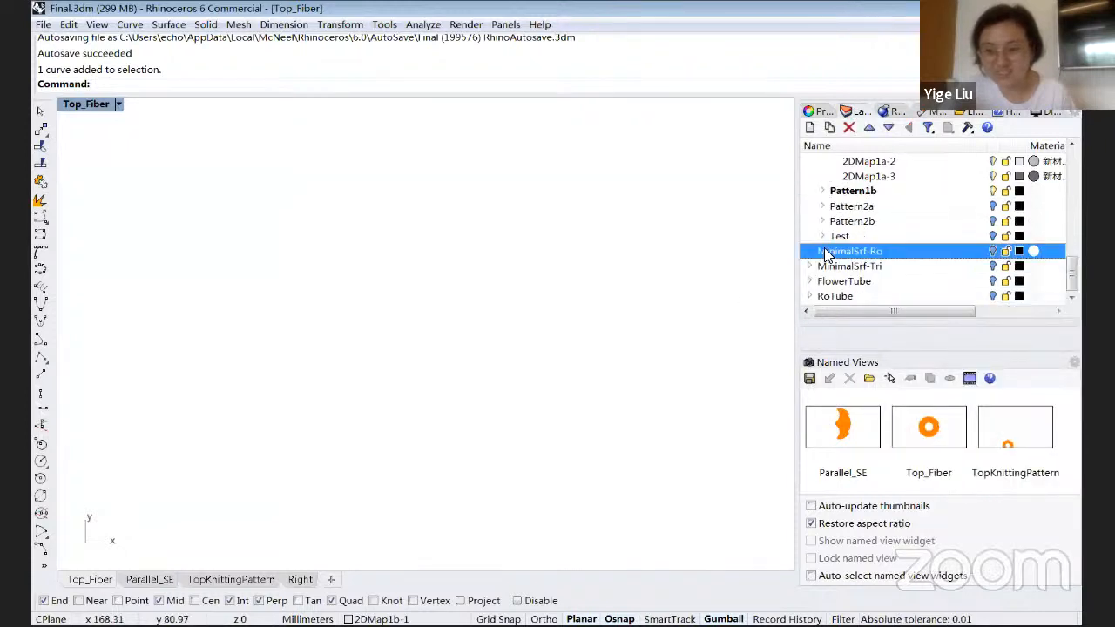
pyautogui.rightClick(830, 253)
pyautogui.click(871, 537)
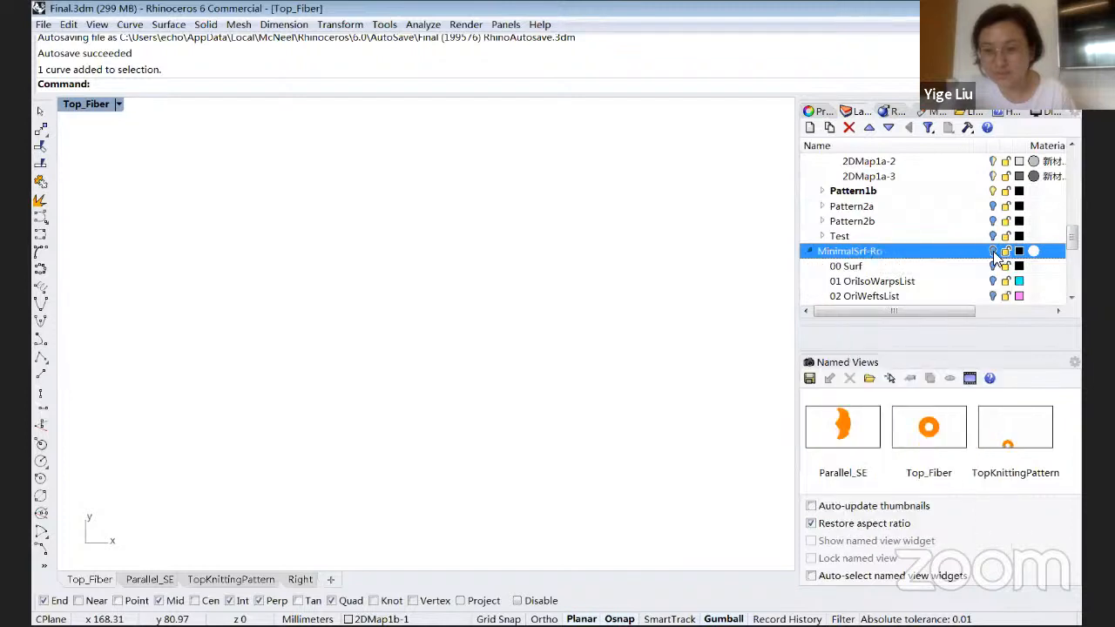
pyautogui.click(993, 266)
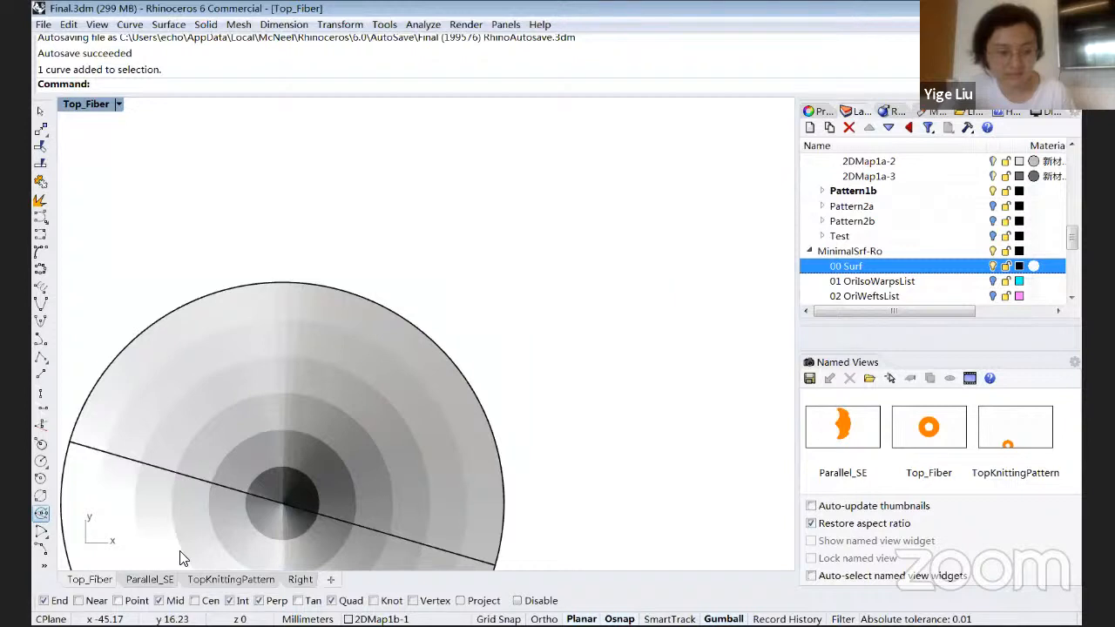
pyautogui.click(137, 586)
pyautogui.moveTo(497, 331); pyautogui.dragTo(285, 377, button='right')
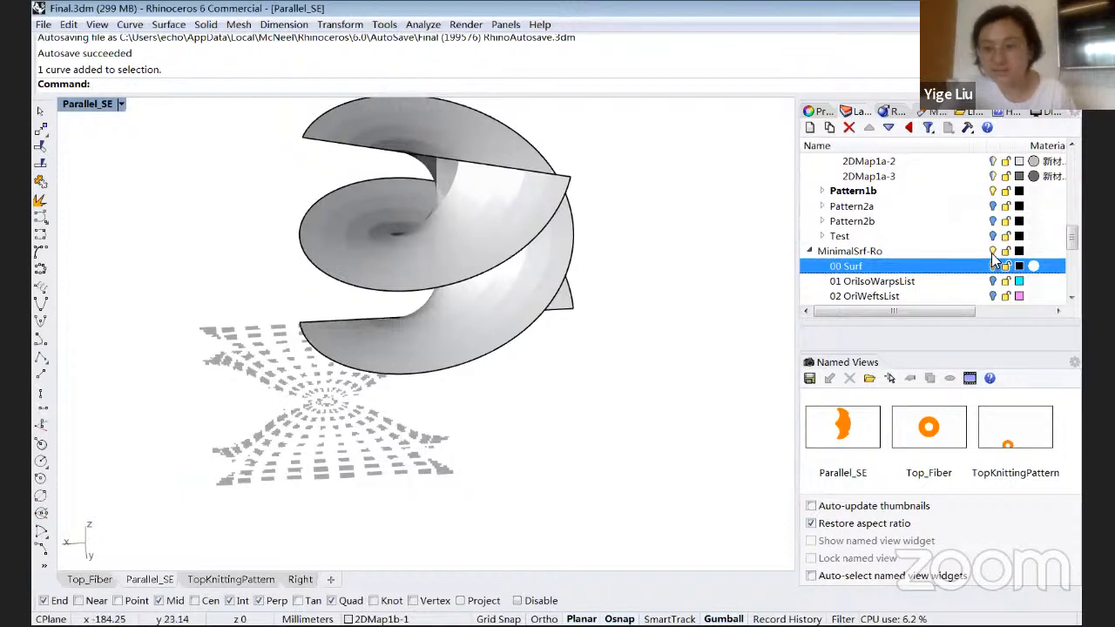
# Step: Make MinimalSrf-Ro the current layer and turn off Pattern1b so only the spiral surface is displayed
pyautogui.click(992, 192)
pyautogui.click(992, 191)
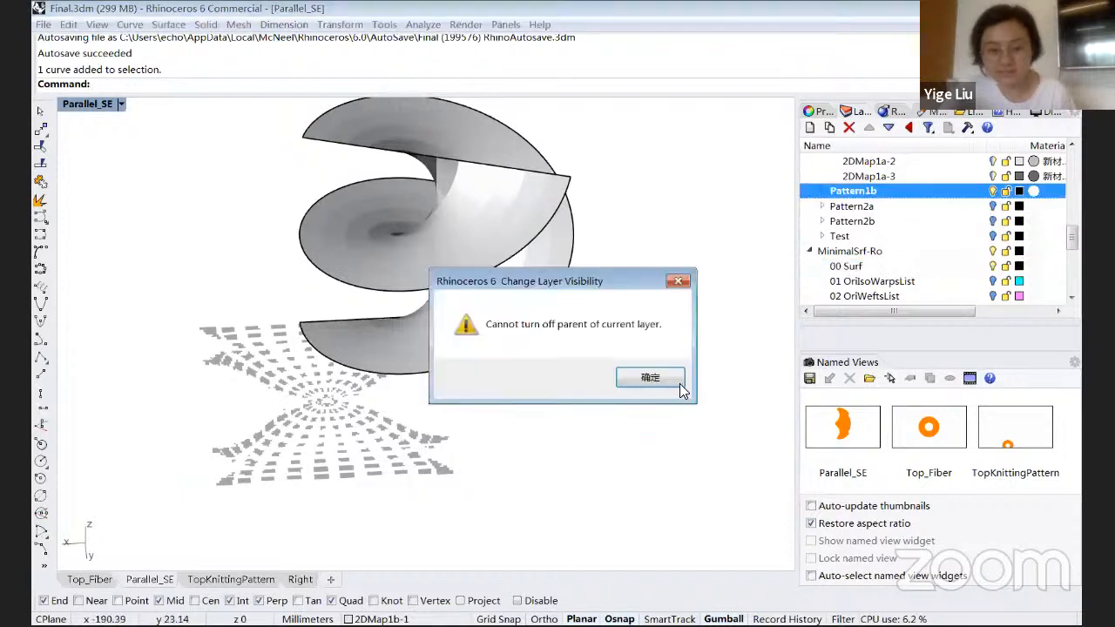
pyautogui.click(652, 376)
pyautogui.doubleClick(904, 256)
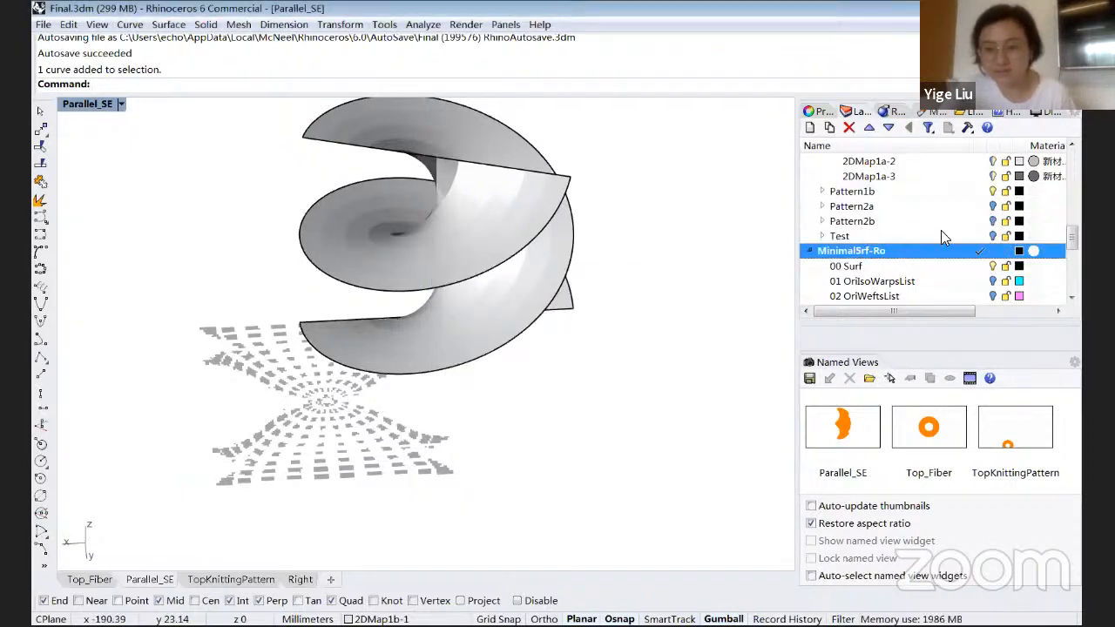
pyautogui.click(992, 192)
pyautogui.moveTo(436, 306); pyautogui.dragTo(218, 316, button='right')
# Step: Display the 01 OriIsoWarpsList and 02 OriWeftsList curves on the spiral surface, making 02 OriWeftsList the current layer
pyautogui.click(915, 281)
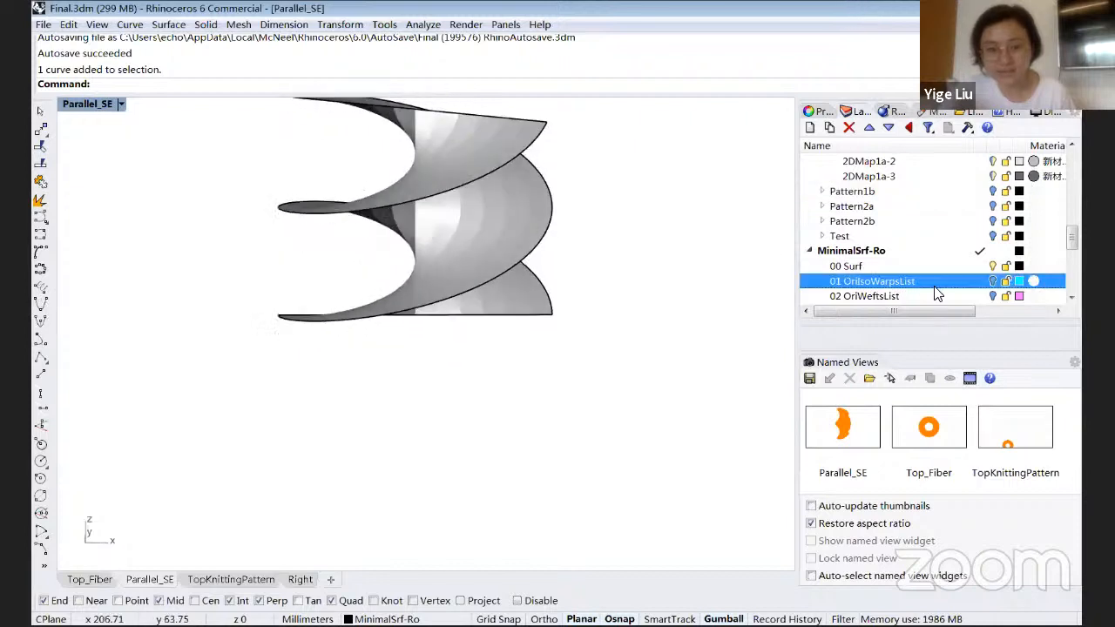
pyautogui.scroll(4, 483, 266)
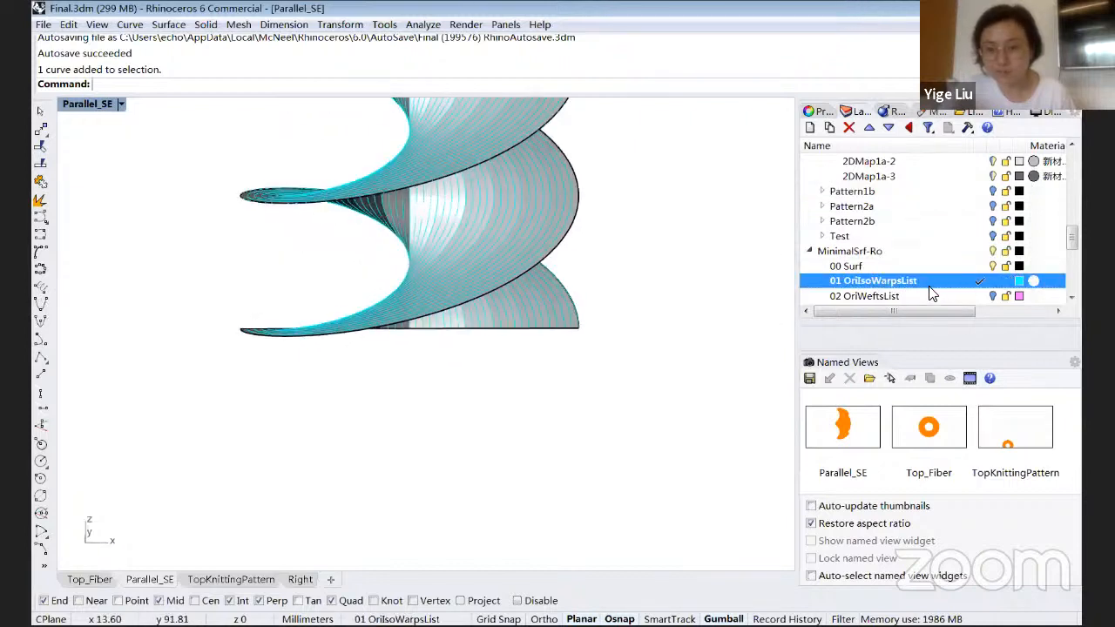
pyautogui.doubleClick(910, 296)
pyautogui.scroll(2, 439, 251)
pyautogui.moveTo(406, 366); pyautogui.dragTo(771, 408, button='right')
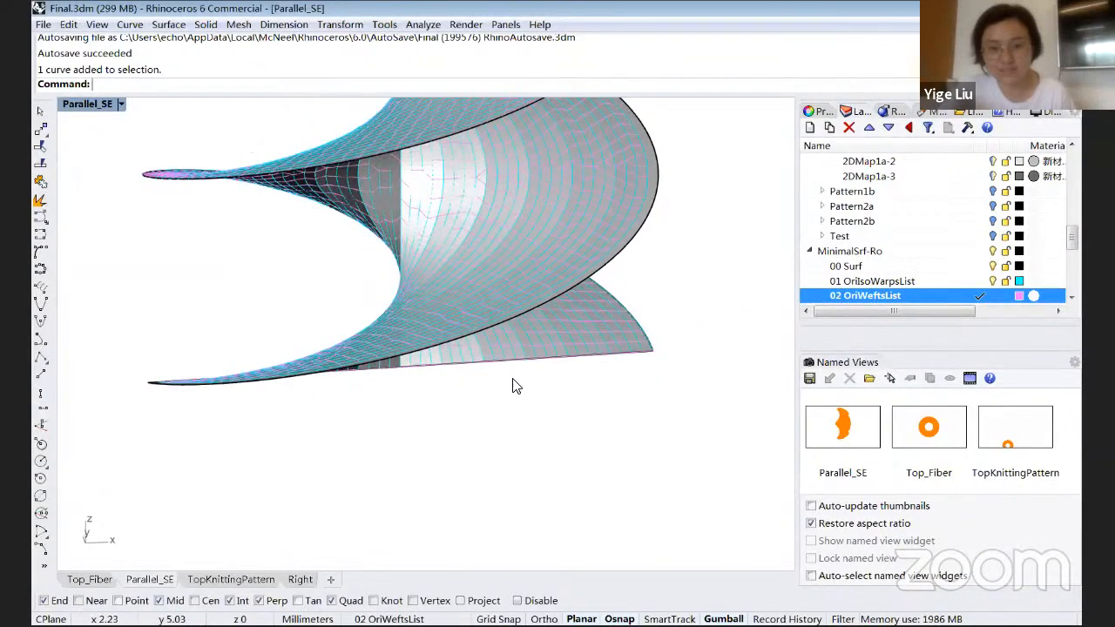
pyautogui.moveTo(571, 354); pyautogui.dragTo(515, 316, button='right')
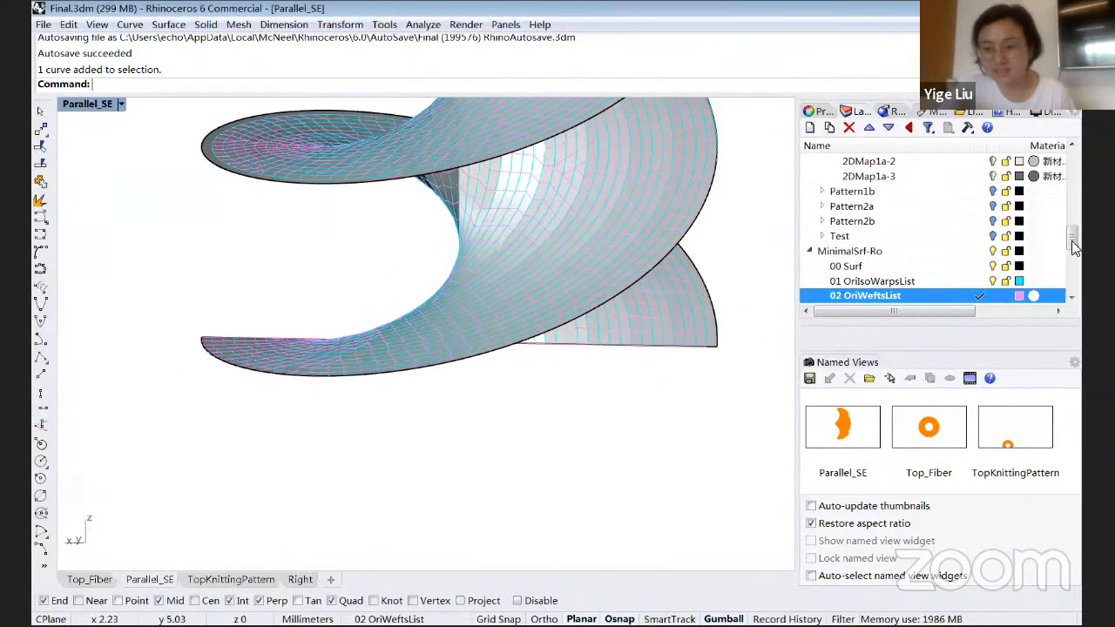
# Step: Isolate the 09 3DKnitPath layer of MinimalSrf-Ro and inspect the knit path from several angles
pyautogui.scroll(-4, 1001, 251)
pyautogui.click(997, 238)
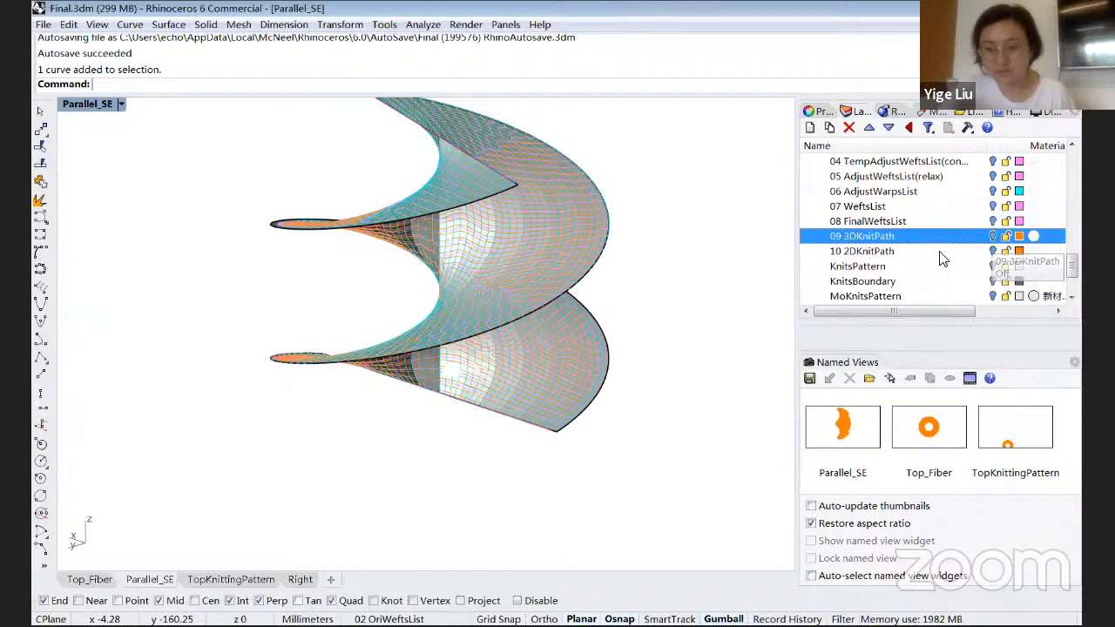
pyautogui.rightClick(897, 237)
pyautogui.click(948, 274)
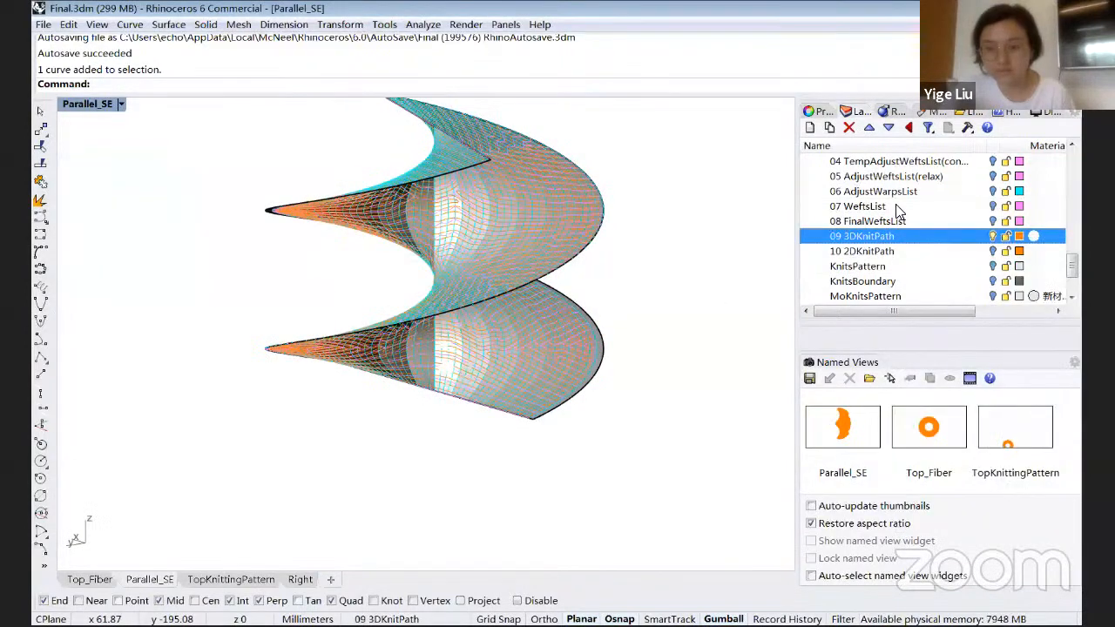
pyautogui.scroll(2, 531, 349)
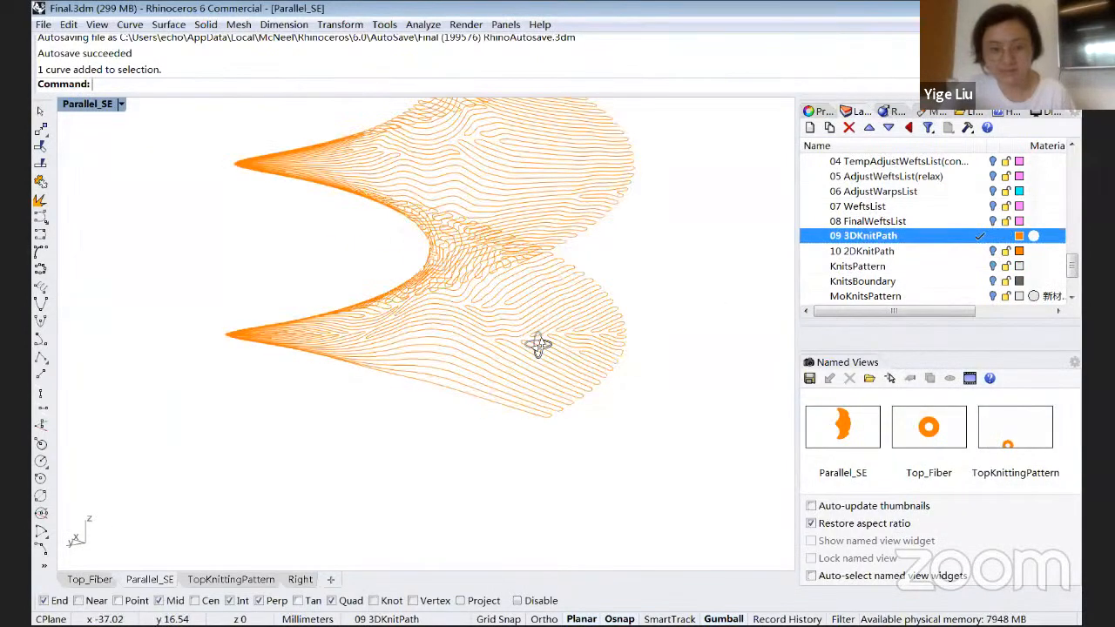
pyautogui.scroll(2, 461, 388)
pyautogui.moveTo(215, 375); pyautogui.dragTo(607, 407, button='right')
pyautogui.moveTo(524, 261); pyautogui.dragTo(462, 218, button='right')
pyautogui.moveTo(477, 111); pyautogui.dragTo(652, 314, button='right')
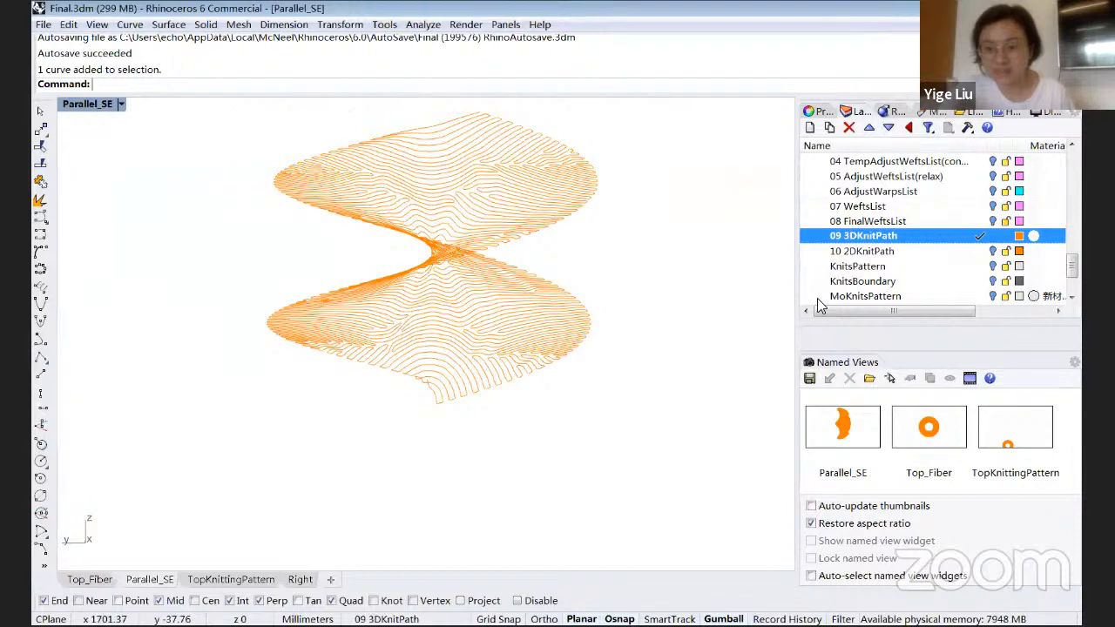
# Step: Make MinimalSrf-Ro's KnitsPattern the current layer and view the flat pattern together with the knit path in the Parallel_SE view
pyautogui.doubleClick(906, 269)
pyautogui.moveTo(378, 442); pyautogui.dragTo(603, 555, button='right')
pyautogui.moveTo(346, 442); pyautogui.dragTo(88, 584, button='right')
pyautogui.scroll(-7, 512, 316)
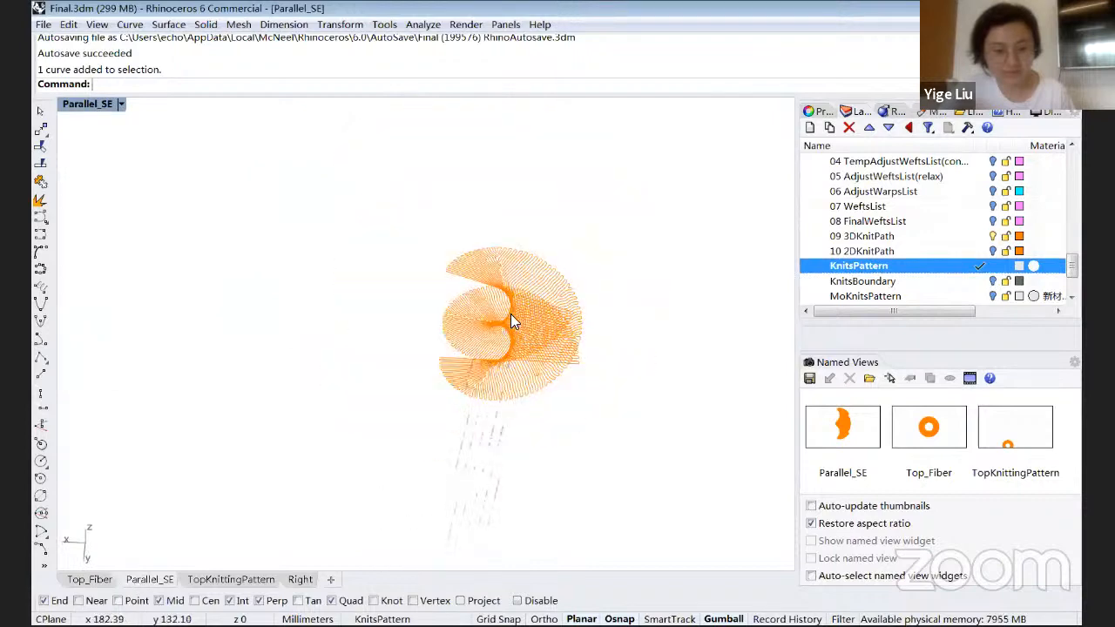
# Step: Switch to the Top_Fiber view, set its display mode to Shaded, and examine the knit path from above
pyautogui.hotkey('ctrl', 'Tab')
pyautogui.scroll(-6, 493, 309)
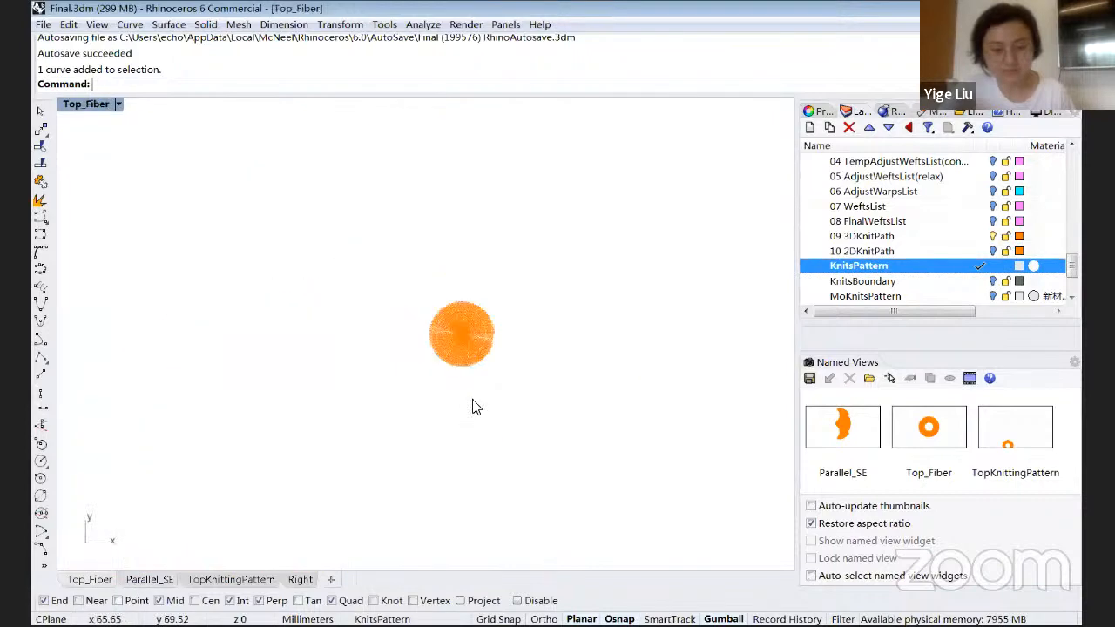
pyautogui.scroll(5, 505, 369)
pyautogui.middleClick(540, 369)
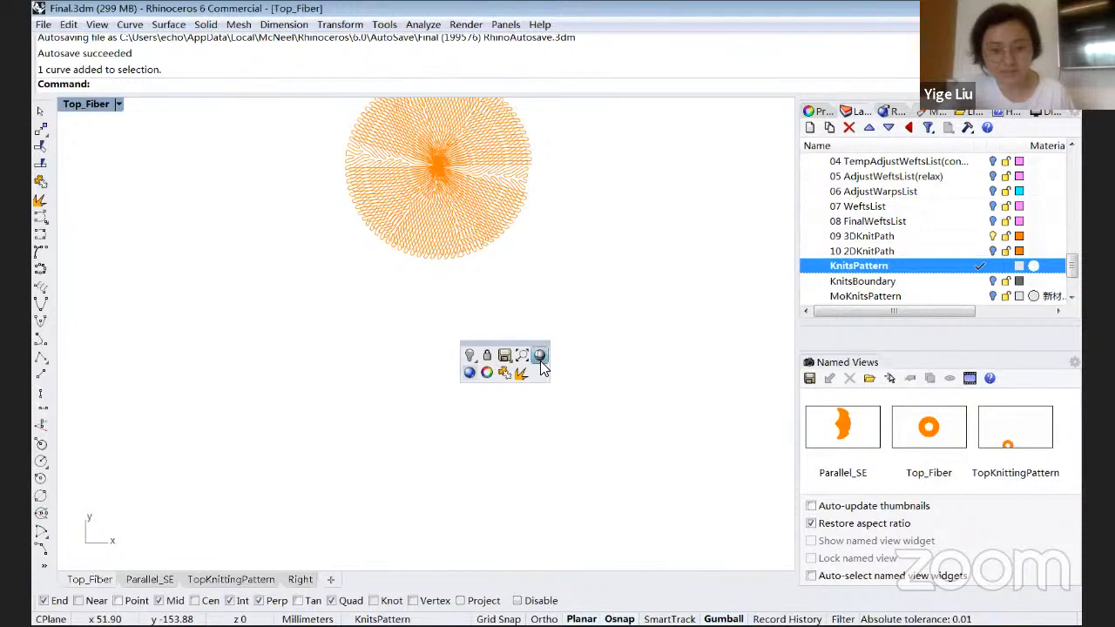
pyautogui.click(540, 360)
pyautogui.moveTo(373, 285); pyautogui.dragTo(378, 281, button='right')
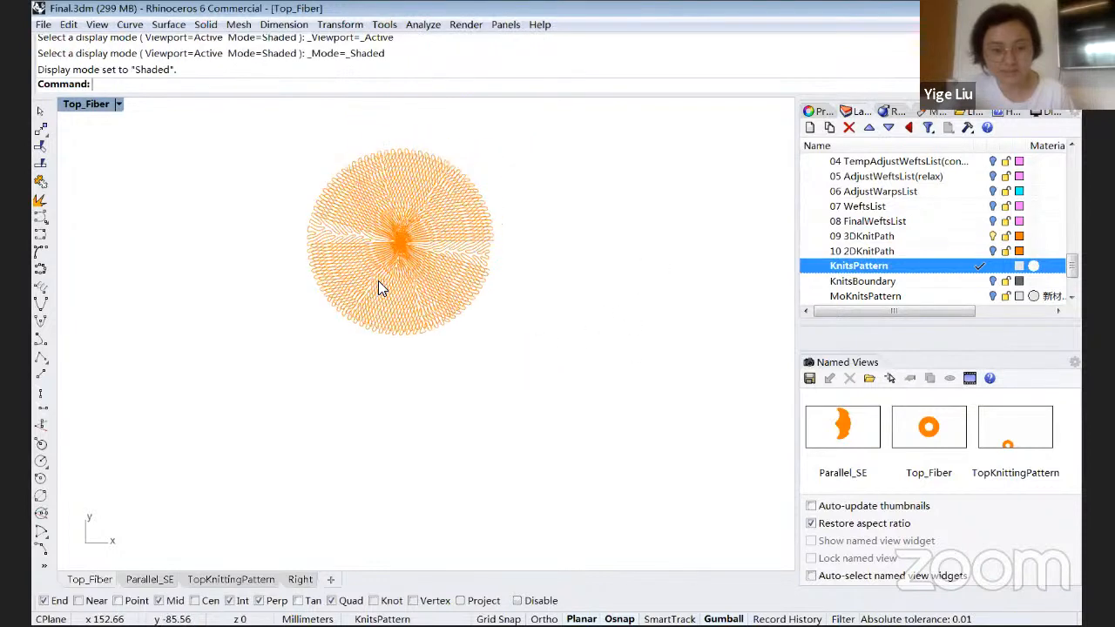
pyautogui.scroll(-8, 382, 277)
pyautogui.scroll(5, 388, 275)
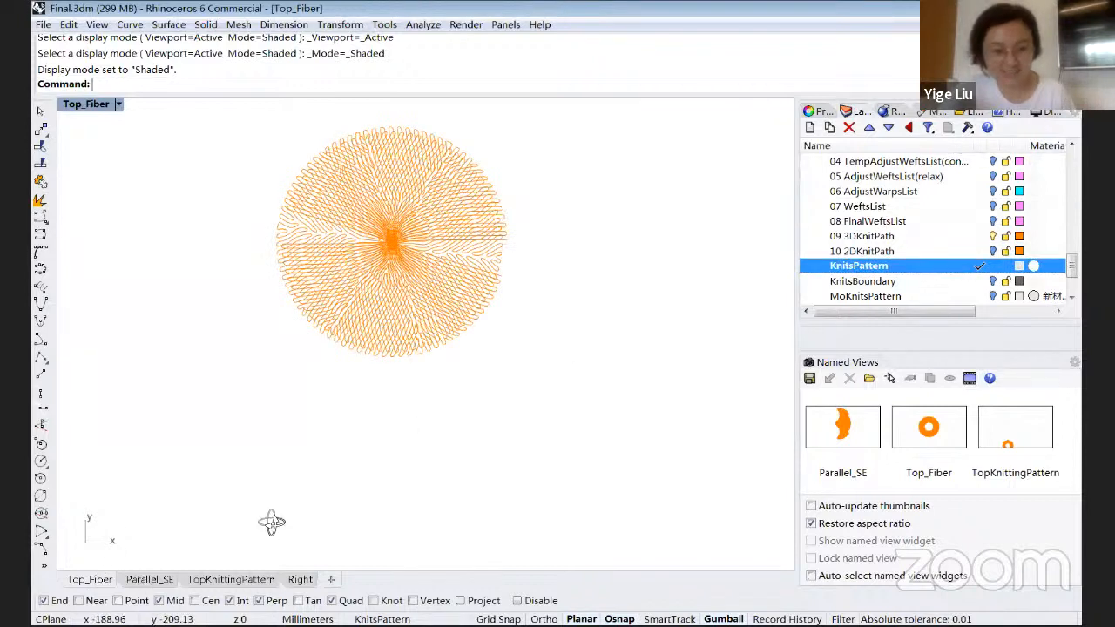
# Step: Return to the Parallel_SE view, examine the flat knit pattern up close, and set the viewport to Rendered display
pyautogui.hotkey('ctrl', 'Tab')
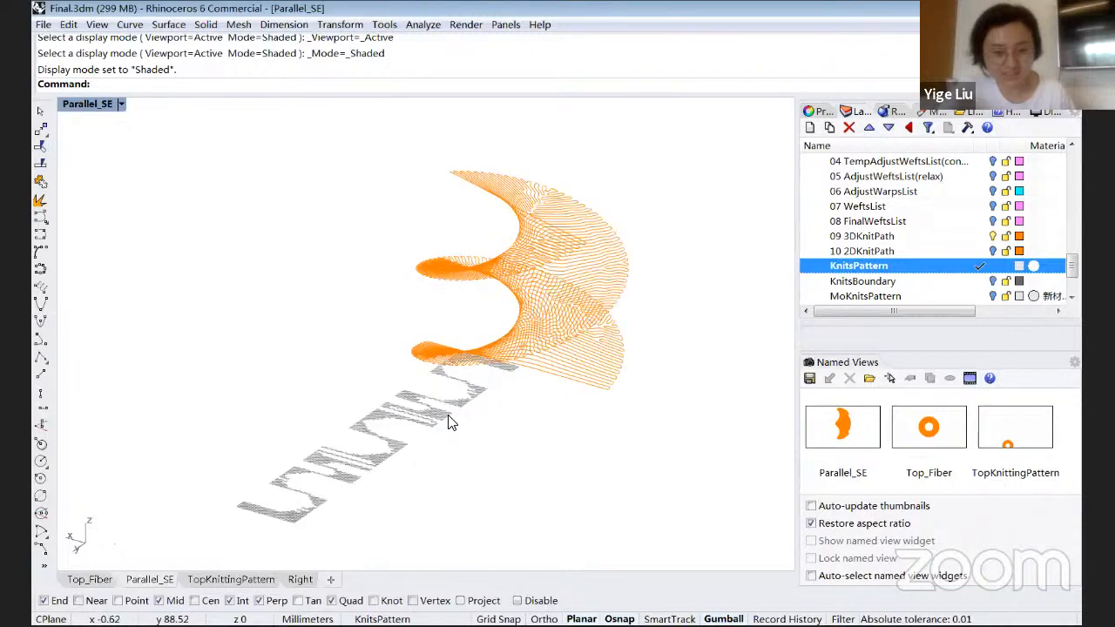
pyautogui.scroll(10, 450, 422)
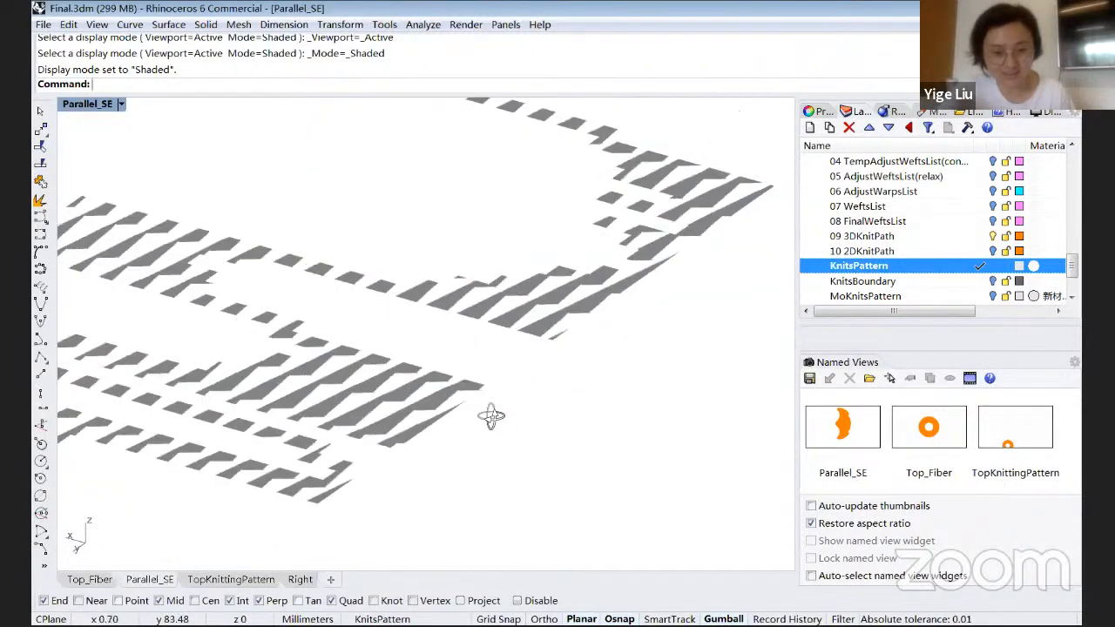
pyautogui.moveTo(503, 425); pyautogui.dragTo(530, 398, button='right')
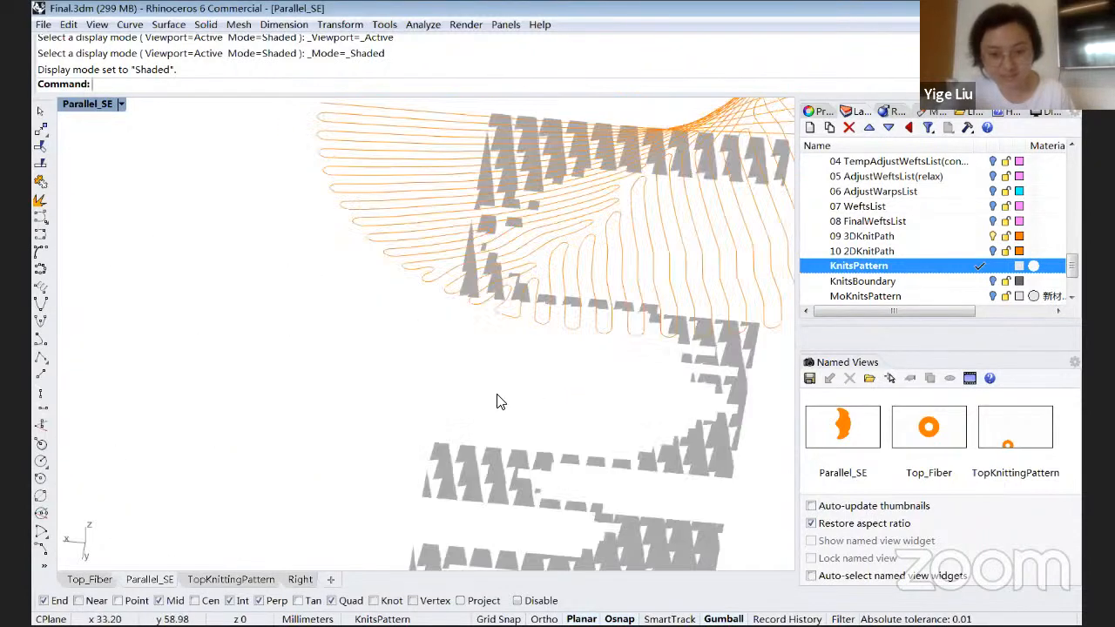
pyautogui.middleClick(498, 400)
pyautogui.click(497, 400)
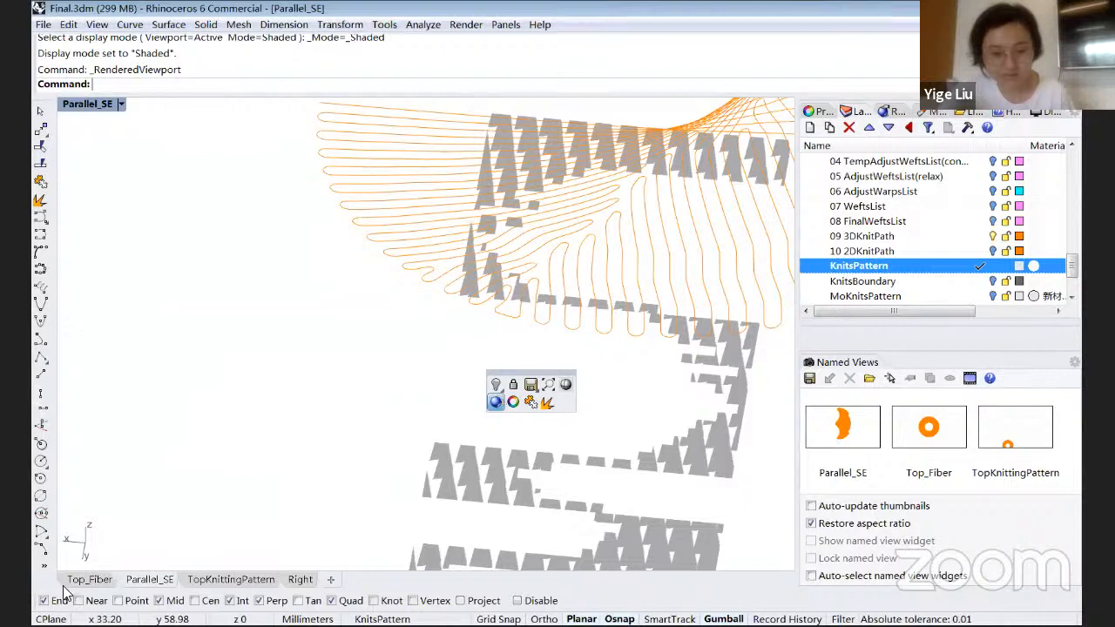
# Step: Check the knit path in Top_Fiber and inspect the full length of the flat knit pattern in Parallel_SE
pyautogui.click(97, 580)
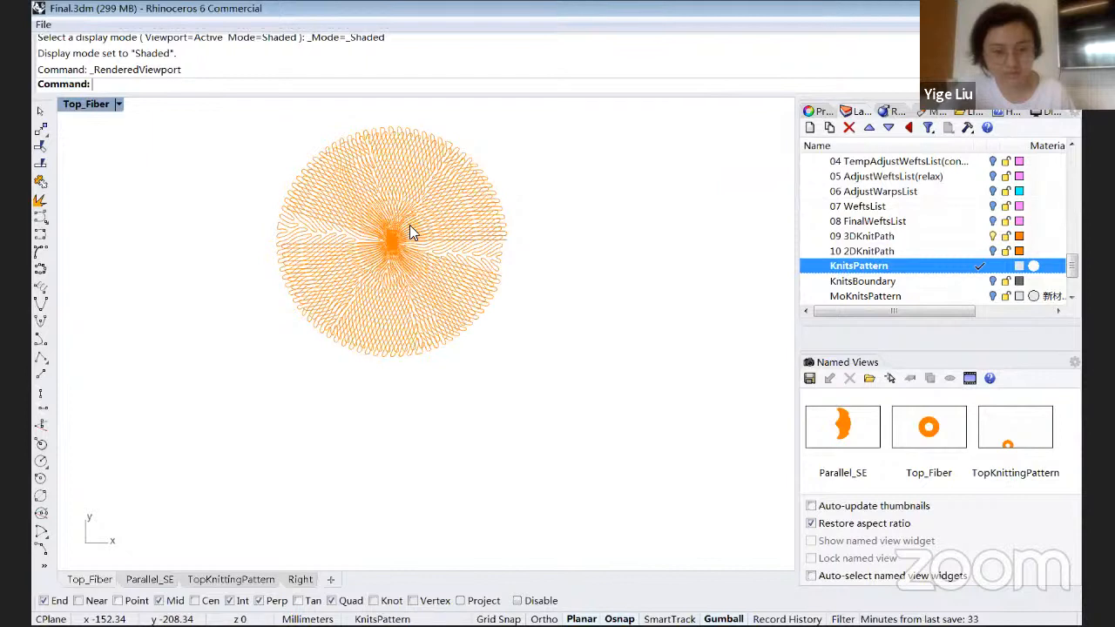
pyautogui.scroll(-9, 409, 227)
pyautogui.scroll(12, 393, 434)
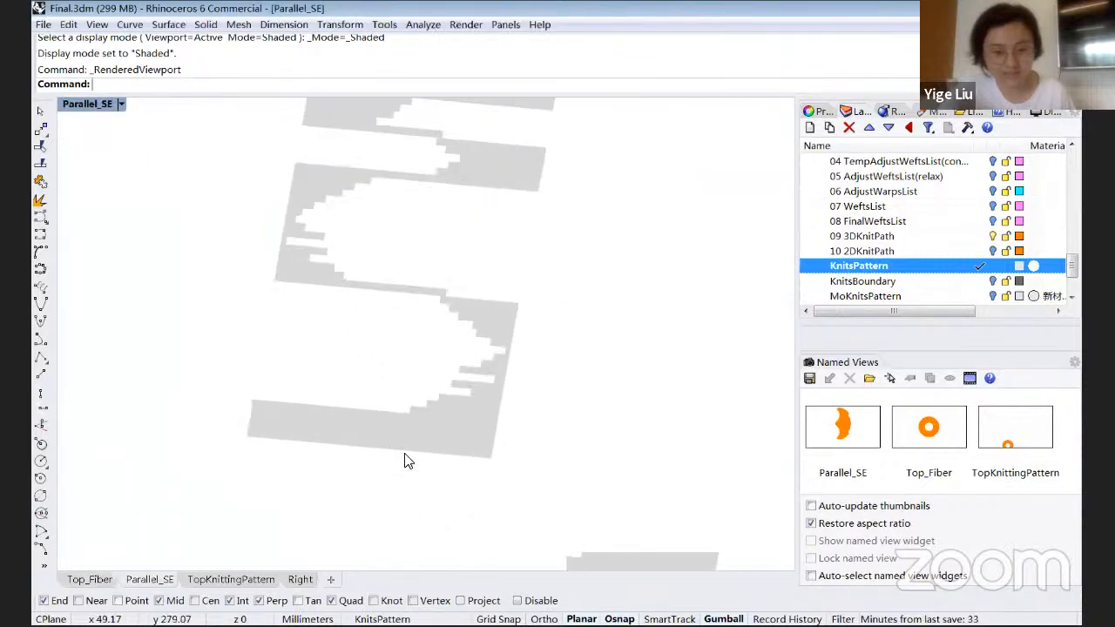
pyautogui.scroll(-6, 406, 458)
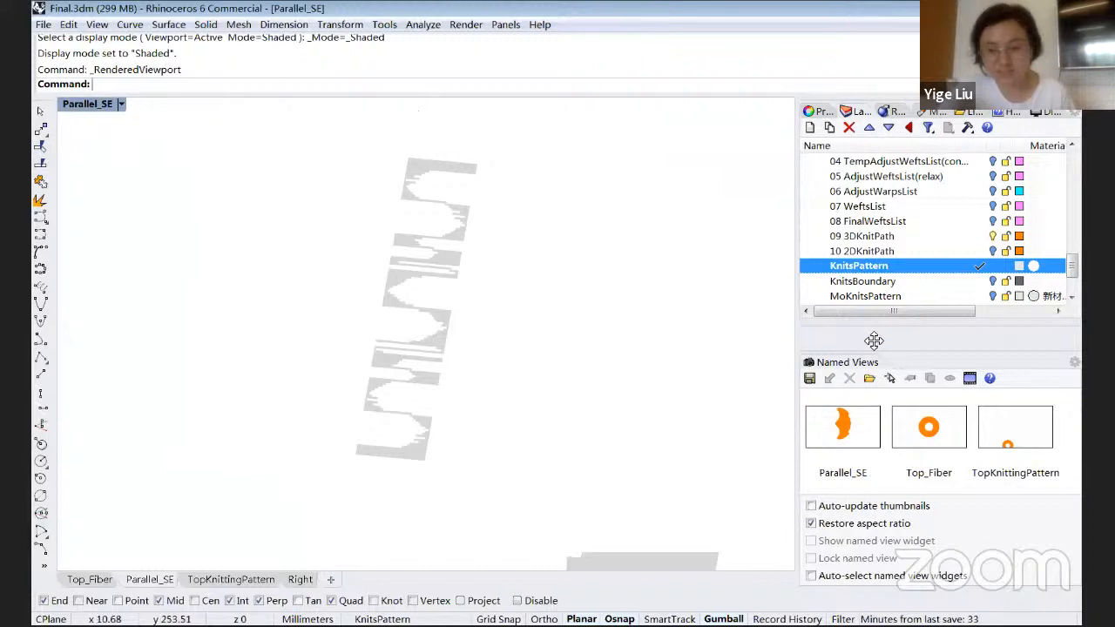
# Step: Isolate the MinimalSrf-Tri layer and turn on its 00 Surf sublayer to show the minimal surface
pyautogui.moveTo(1073, 267); pyautogui.dragTo(1073, 285)
pyautogui.rightClick(930, 266)
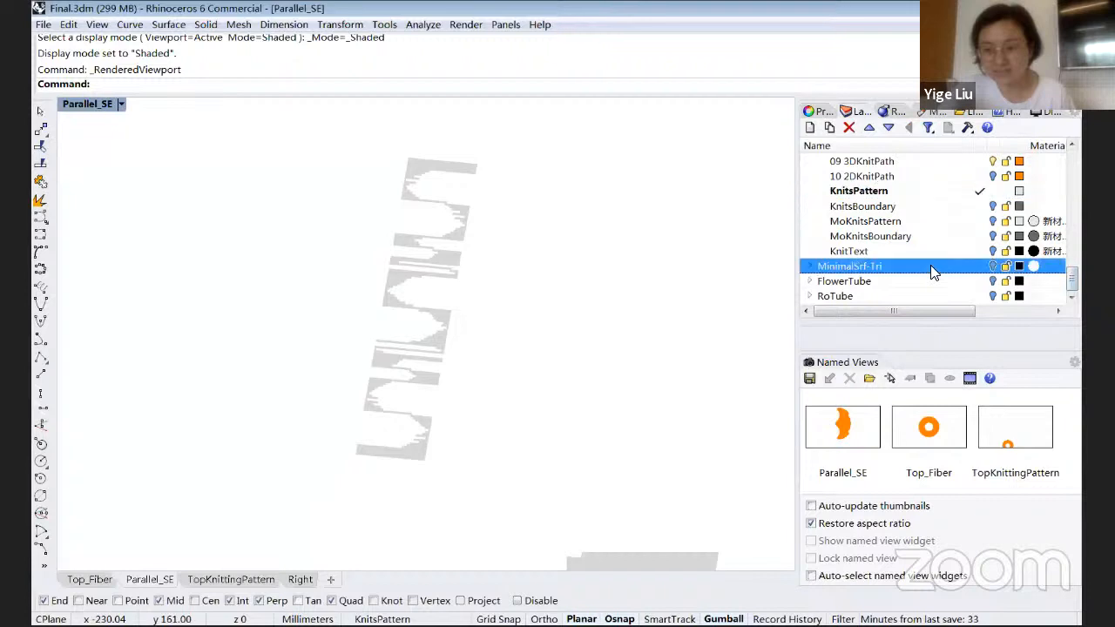
pyautogui.click(957, 307)
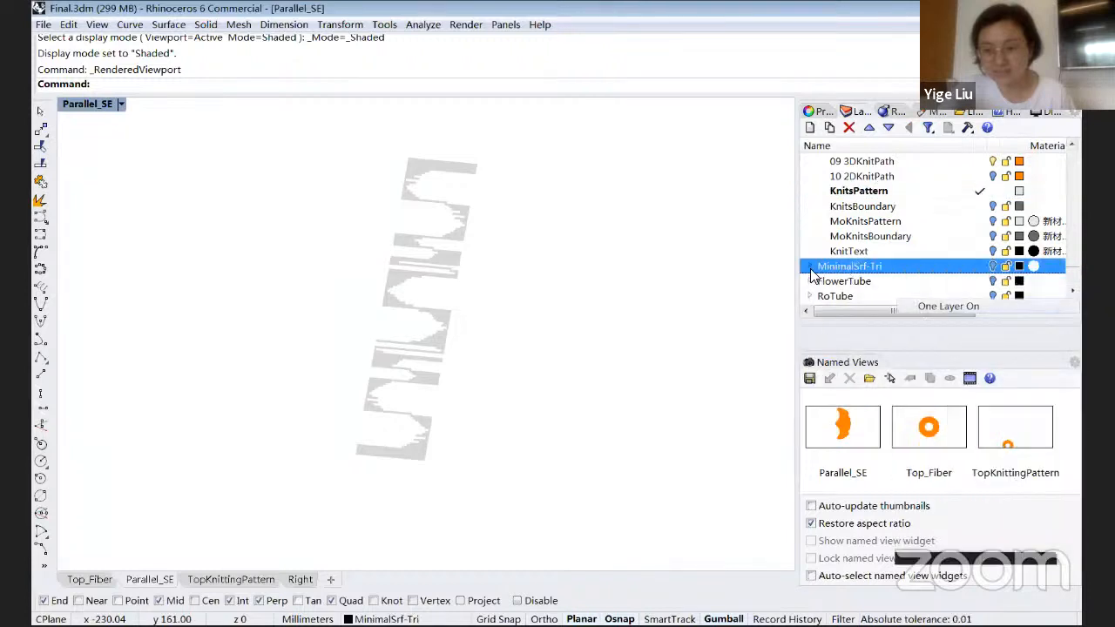
pyautogui.click(809, 265)
pyautogui.click(992, 281)
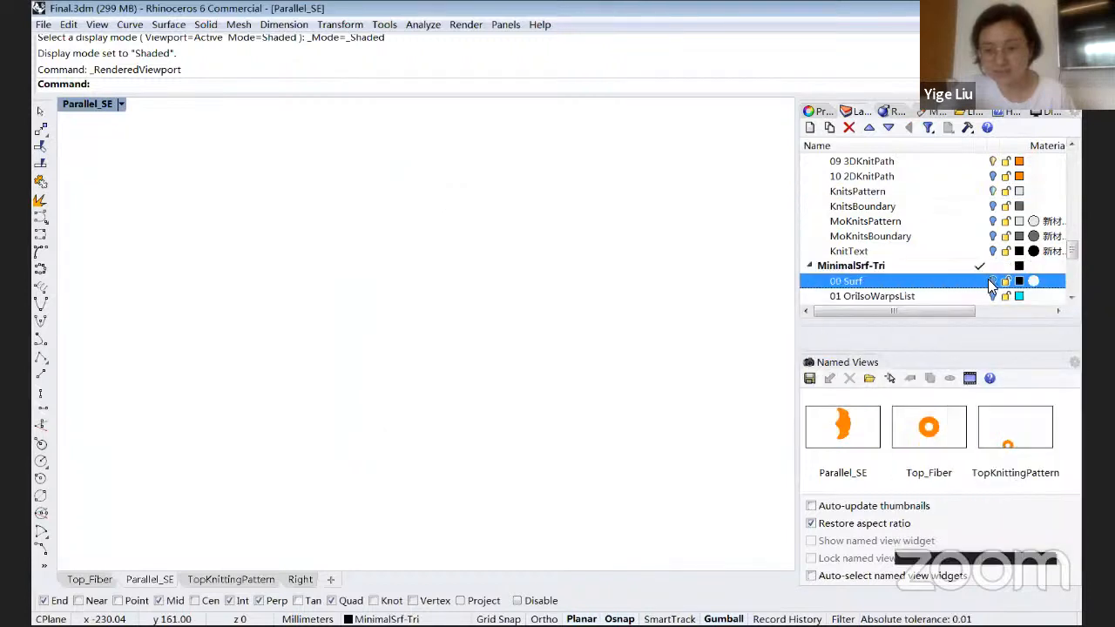
pyautogui.moveTo(498, 296); pyautogui.dragTo(568, 288, button='right')
pyautogui.scroll(-6, 519, 376)
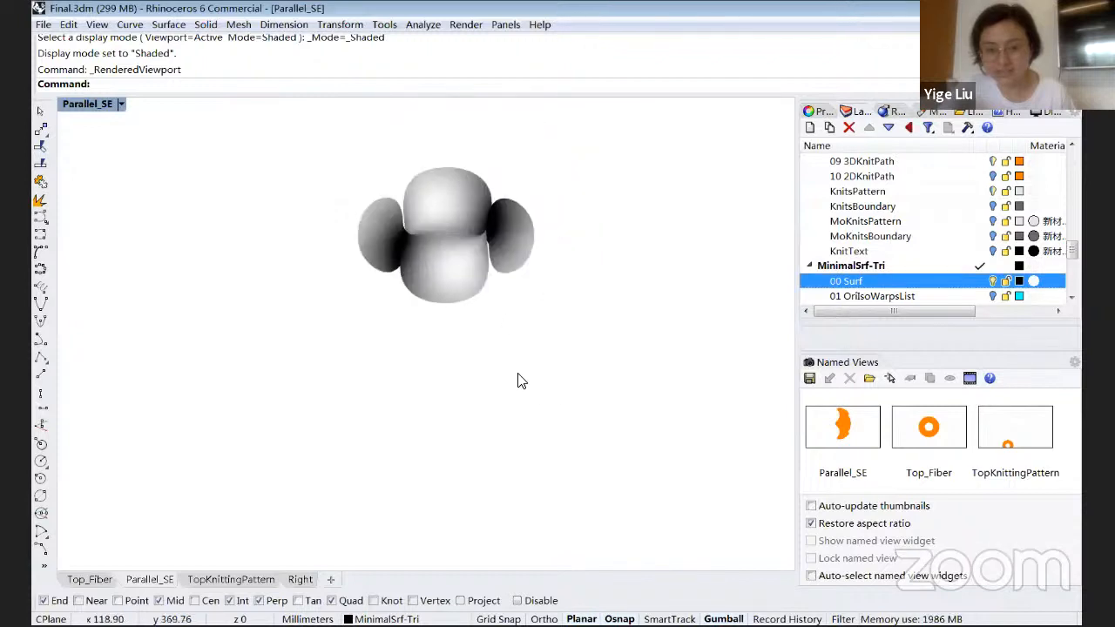
# Step: Turn on MinimalSrf-Tri's 01 OriIsoWarpsList and 02 OriWeftsList layers, leaving 02 OriWeftsList current
pyautogui.scroll(10, 479, 242)
pyautogui.doubleClick(886, 297)
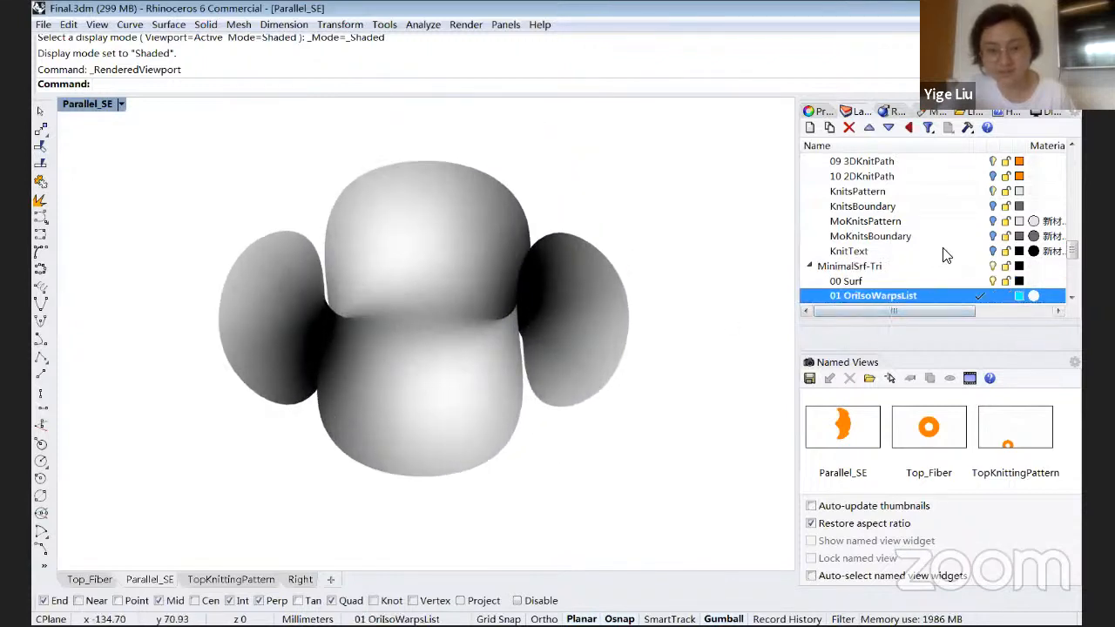
pyautogui.scroll(-1, 966, 258)
pyautogui.click(951, 269)
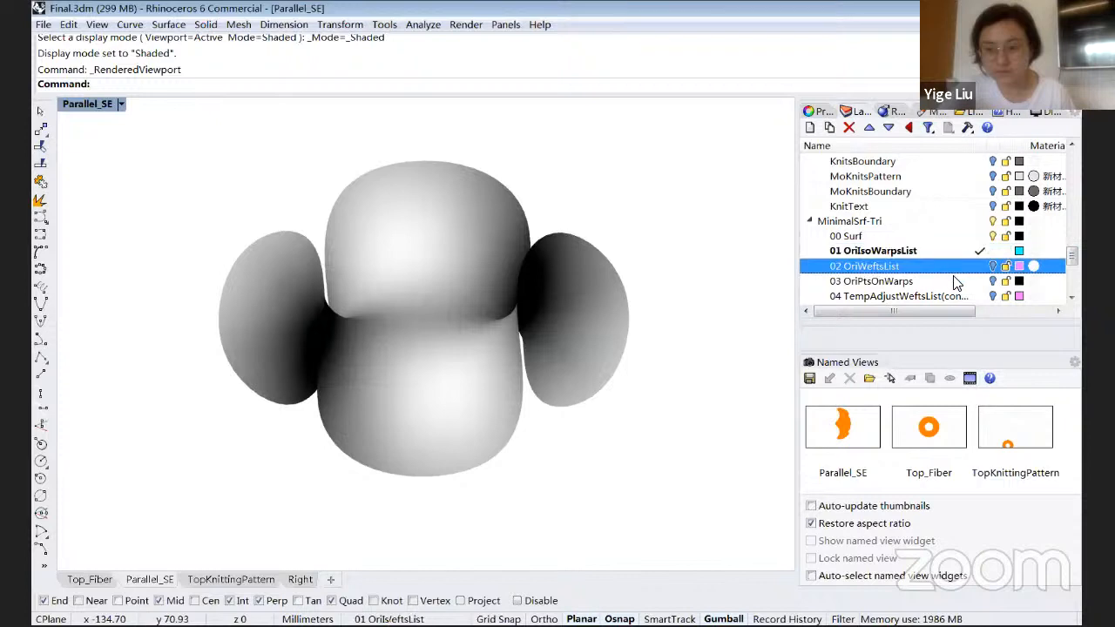
pyautogui.doubleClick(949, 266)
# Step: Enable Curves in the Rendered display settings and view the warp and weft curves on the surface from another angle
pyautogui.click(1038, 111)
pyautogui.moveTo(1073, 147); pyautogui.dragTo(1076, 209)
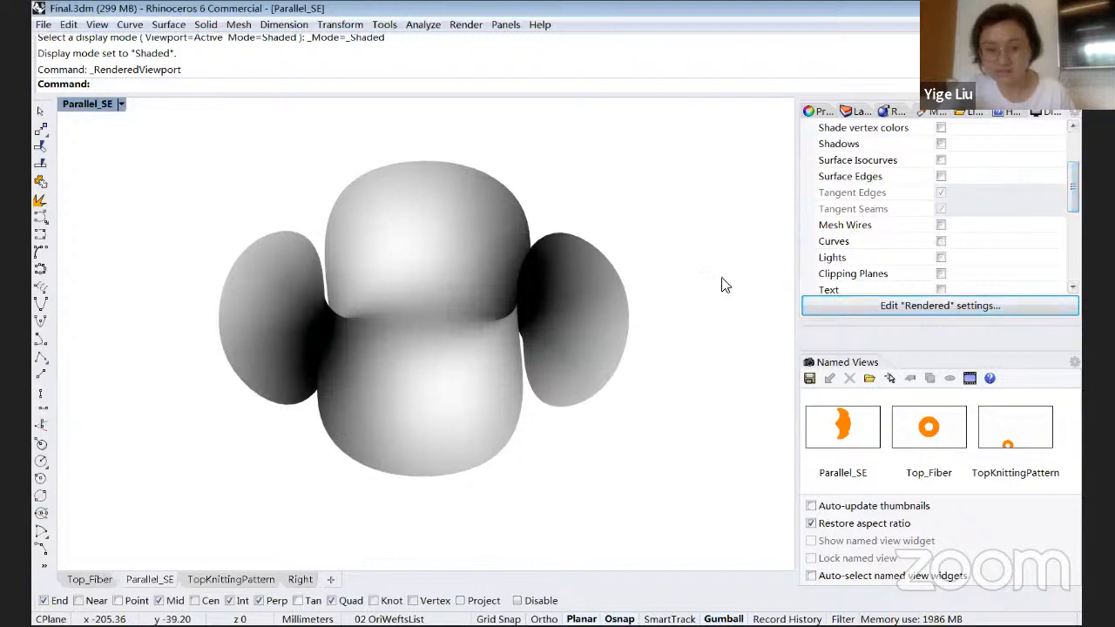
pyautogui.moveTo(496, 392); pyautogui.dragTo(1075, 115, button='right')
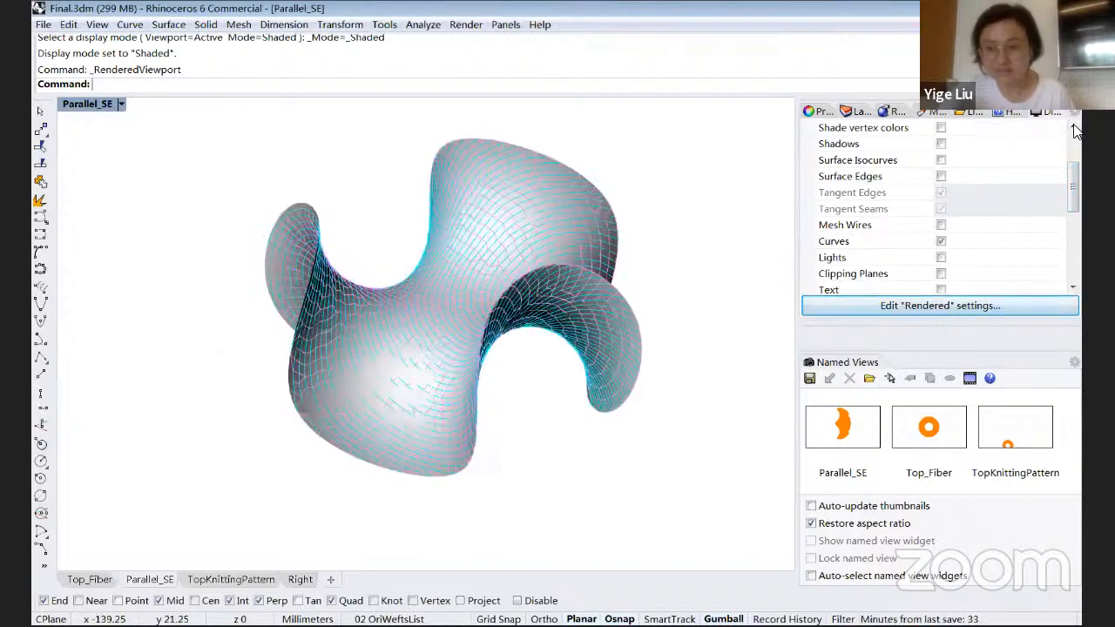
# Step: Turn on MinimalSrf-Tri's KnitsPattern layer and view the flat pattern together with the surface and its curves
pyautogui.click(859, 111)
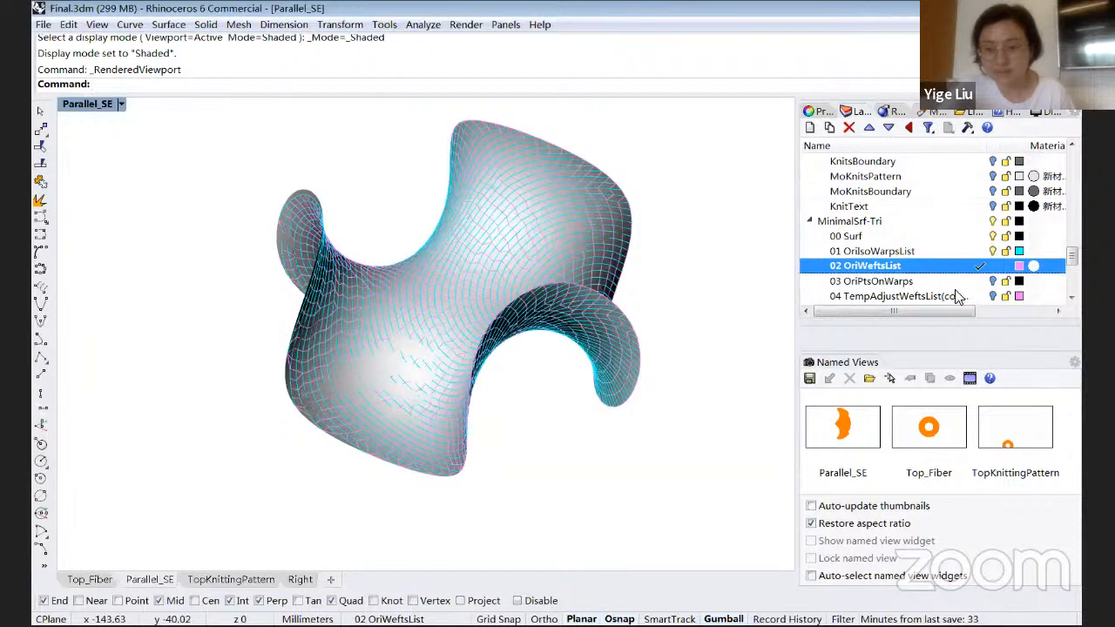
pyautogui.moveTo(1076, 261); pyautogui.dragTo(1077, 288)
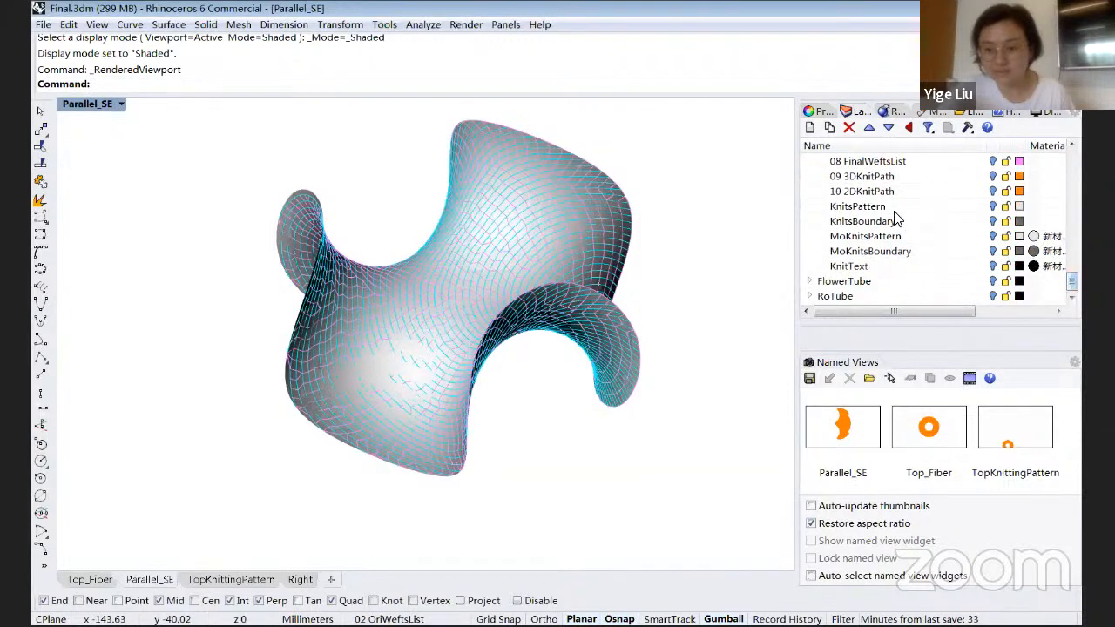
pyautogui.click(992, 207)
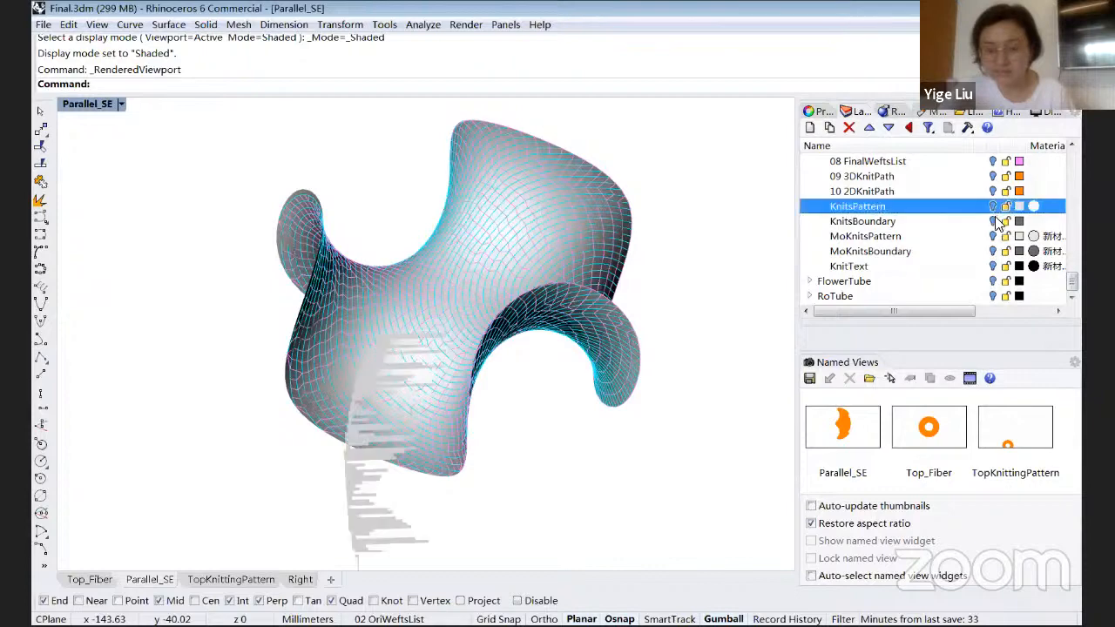
pyautogui.moveTo(269, 373); pyautogui.dragTo(419, 339, button='right')
pyautogui.moveTo(336, 434); pyautogui.dragTo(911, 219, button='right')
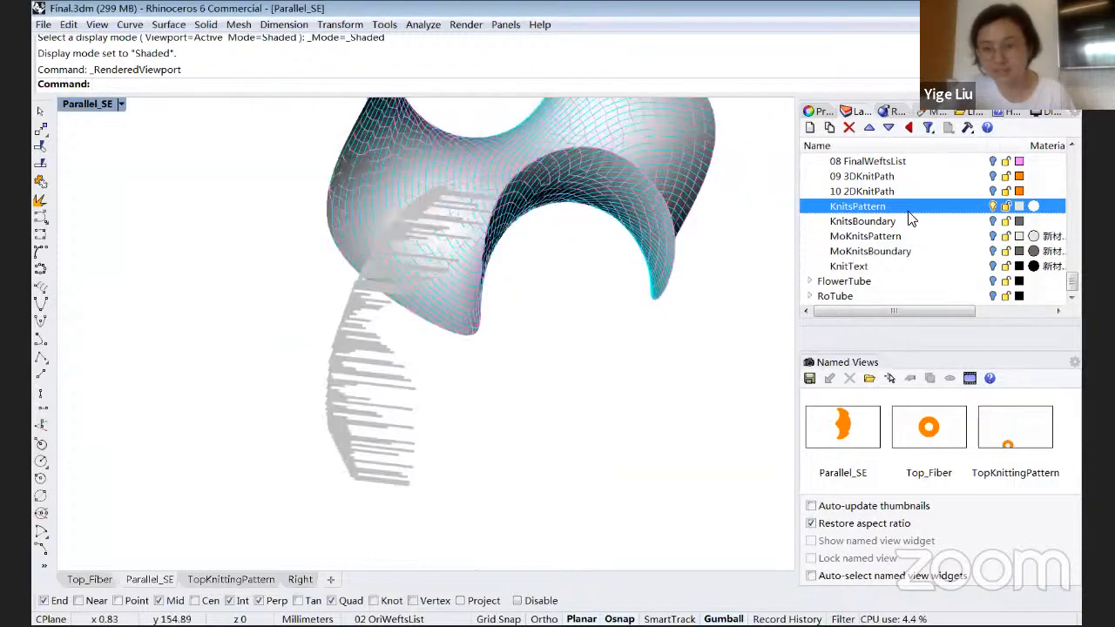
# Step: Isolate MinimalSrf-Tri's 09 3DKnitPath layer and inspect the knit path from several angles
pyautogui.rightClick(896, 176)
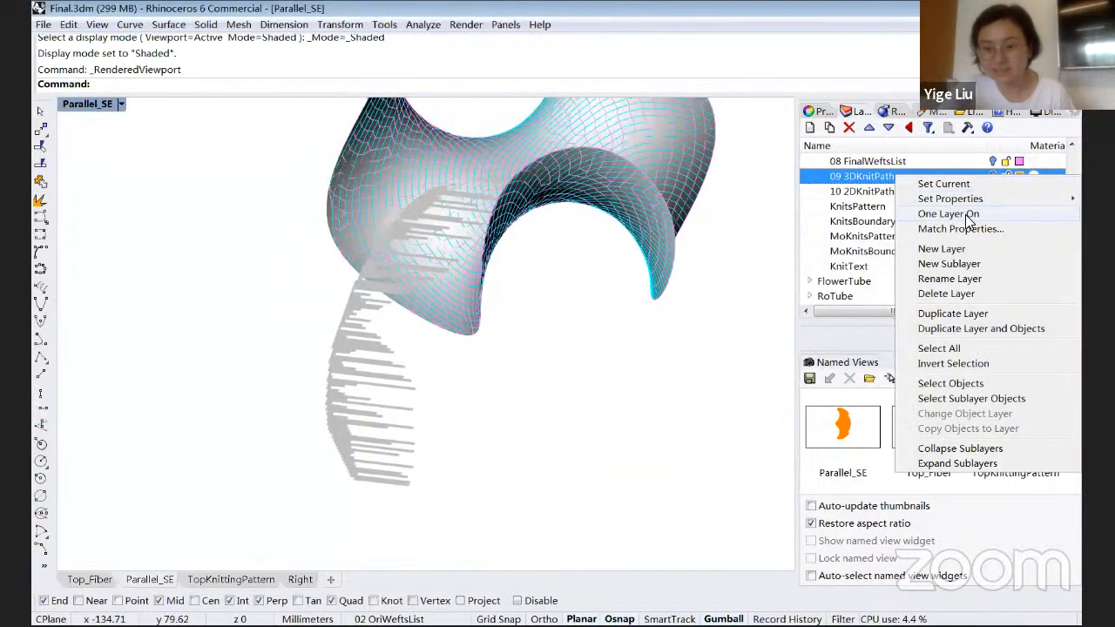
pyautogui.click(965, 214)
pyautogui.moveTo(299, 328); pyautogui.dragTo(479, 311, button='right')
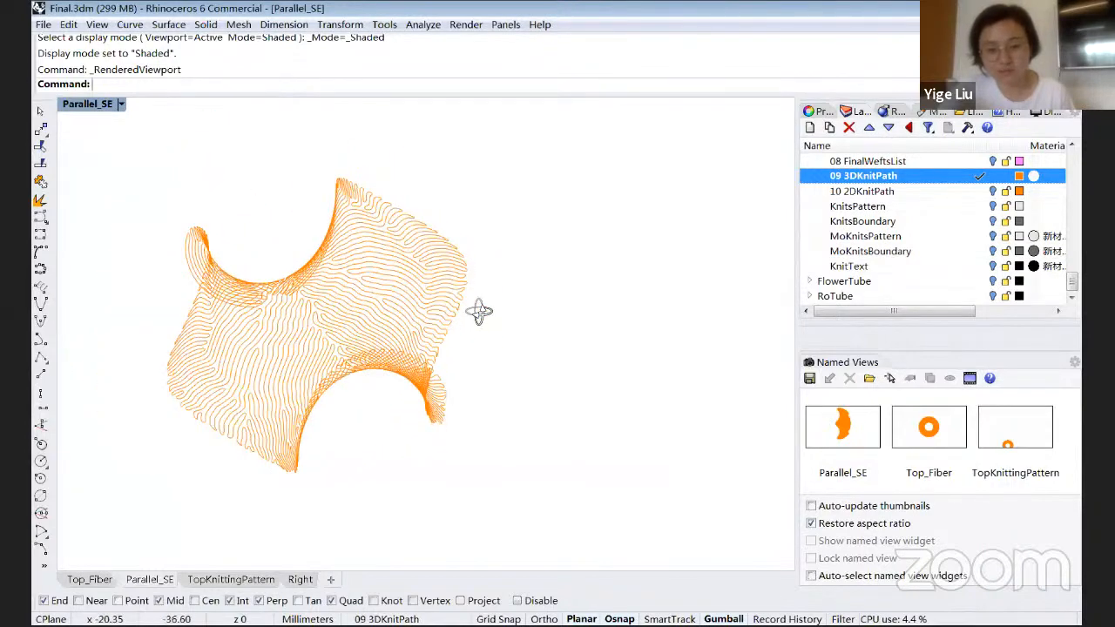
pyautogui.moveTo(478, 441); pyautogui.dragTo(574, 404, button='right')
pyautogui.scroll(2, 536, 423)
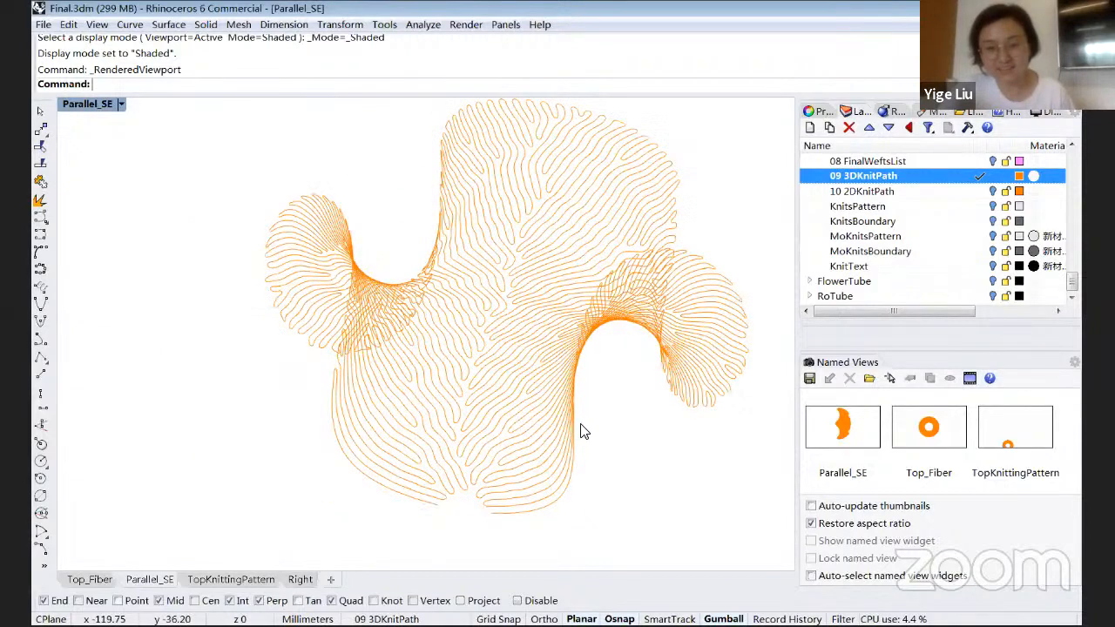
pyautogui.moveTo(612, 284); pyautogui.dragTo(588, 307, button='right')
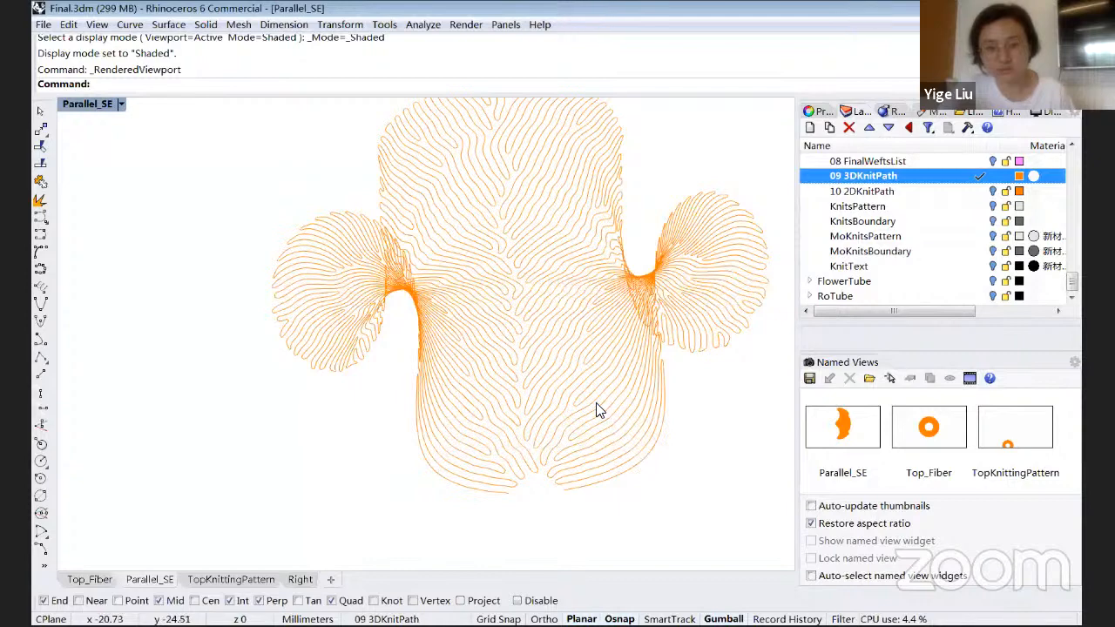
pyautogui.scroll(-3, 592, 435)
pyautogui.scroll(1, 613, 392)
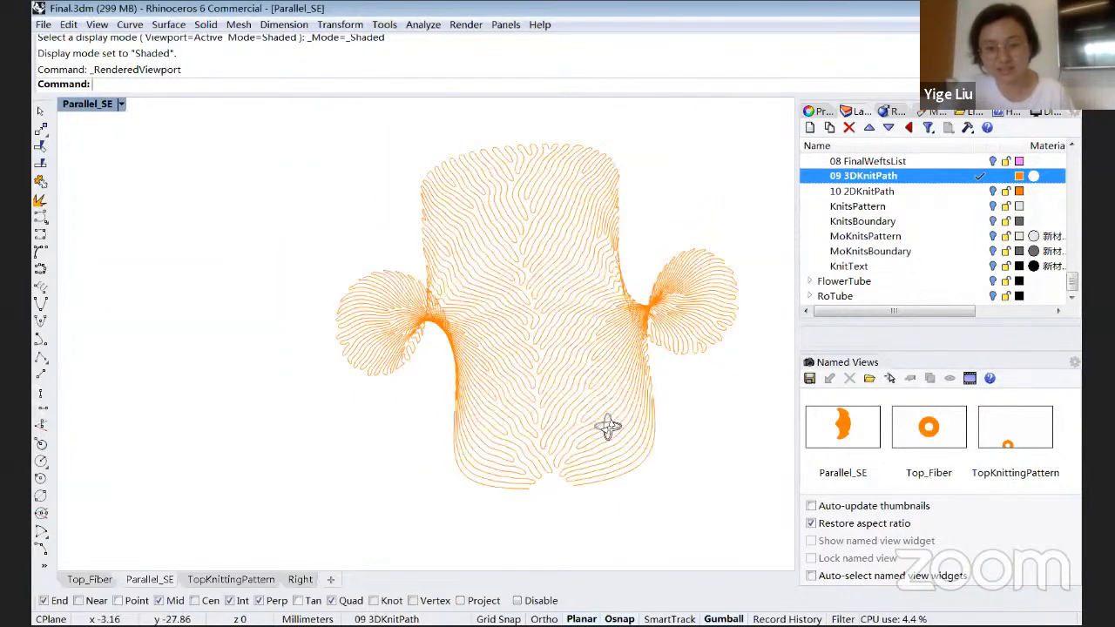
pyautogui.scroll(1, 575, 374)
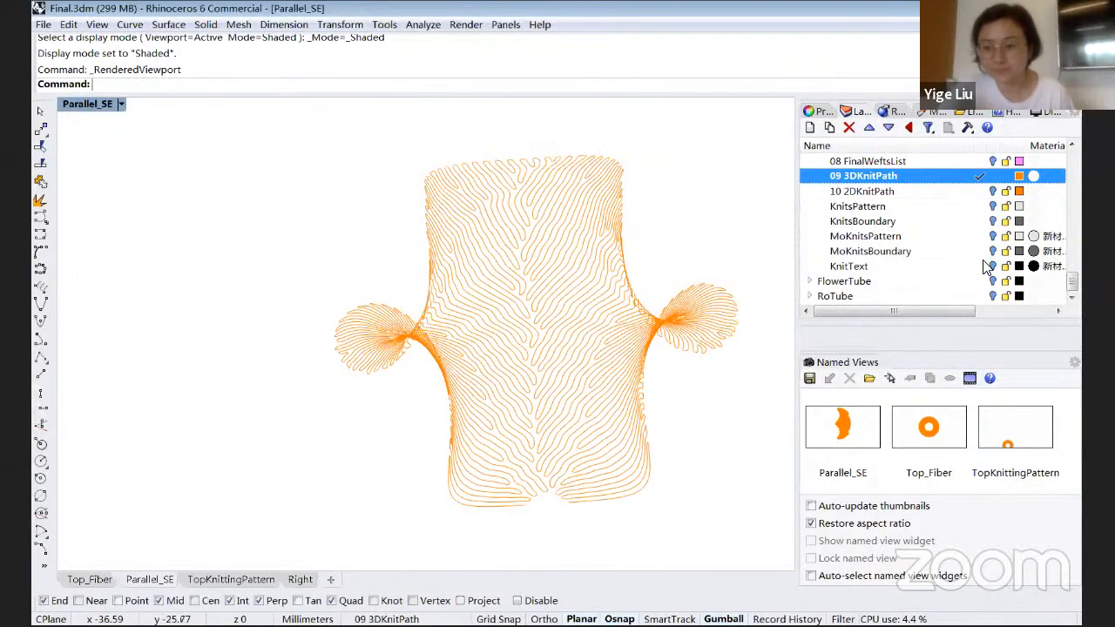
pyautogui.moveTo(517, 517); pyautogui.dragTo(478, 534, button='right')
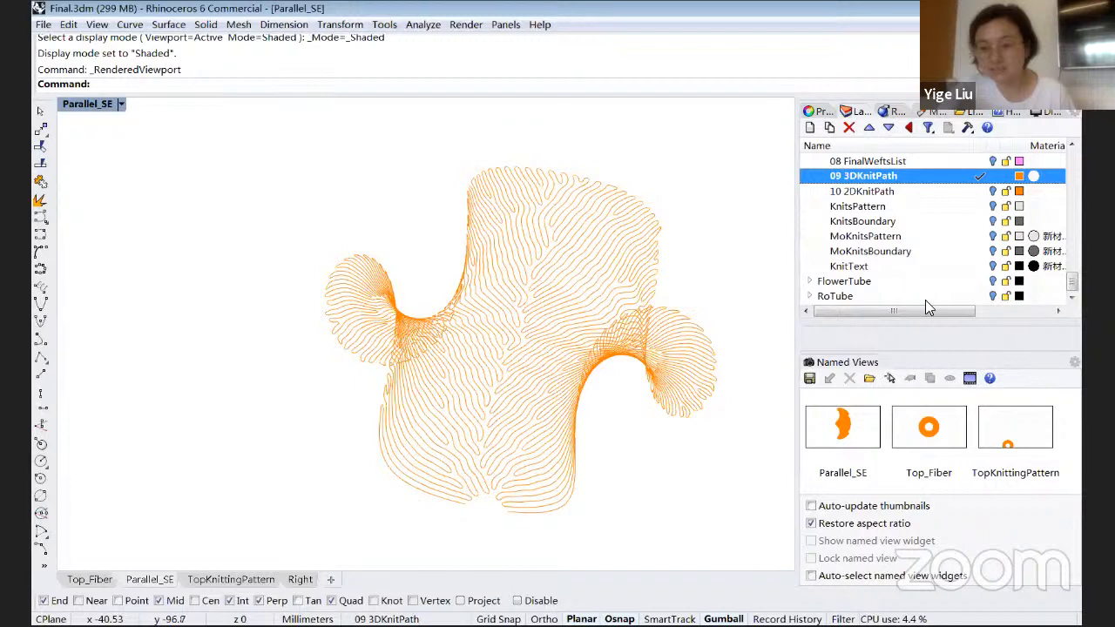
# Step: Isolate the FlowerTube layer, turn on its 00 Surf sublayer, and inspect the flared tube surface from several angles
pyautogui.click(836, 282)
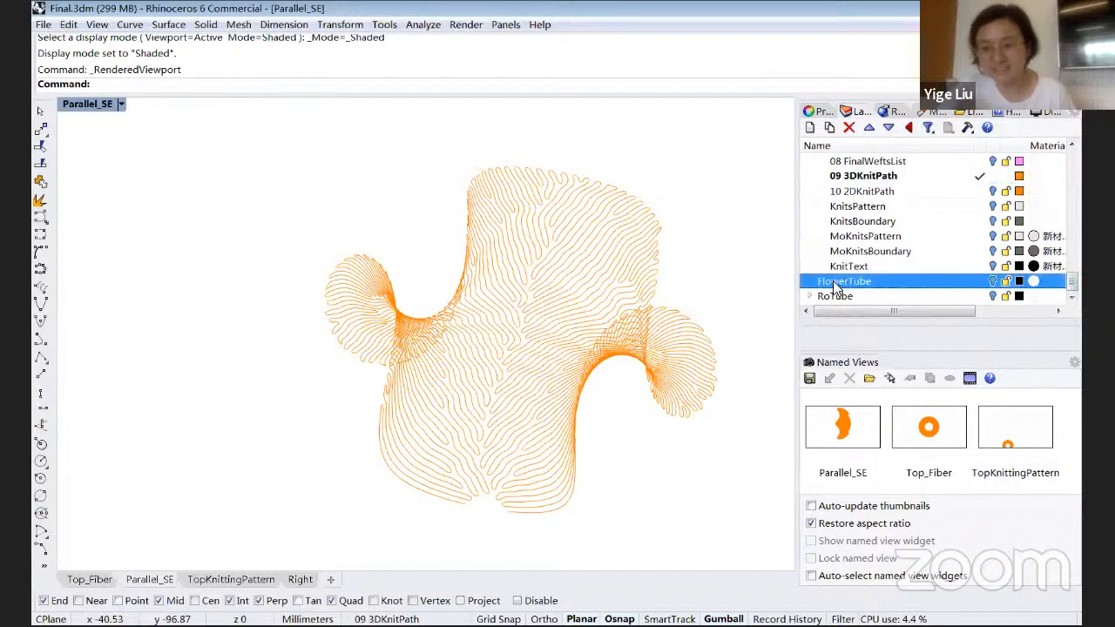
pyautogui.rightClick(846, 283)
pyautogui.click(871, 292)
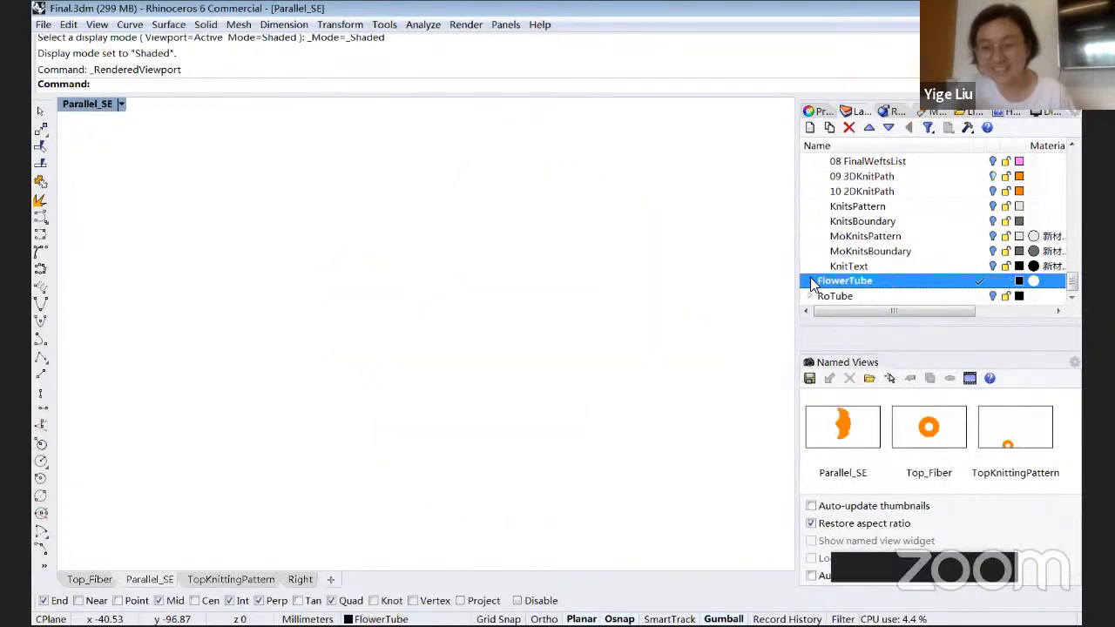
pyautogui.click(810, 280)
pyautogui.click(991, 297)
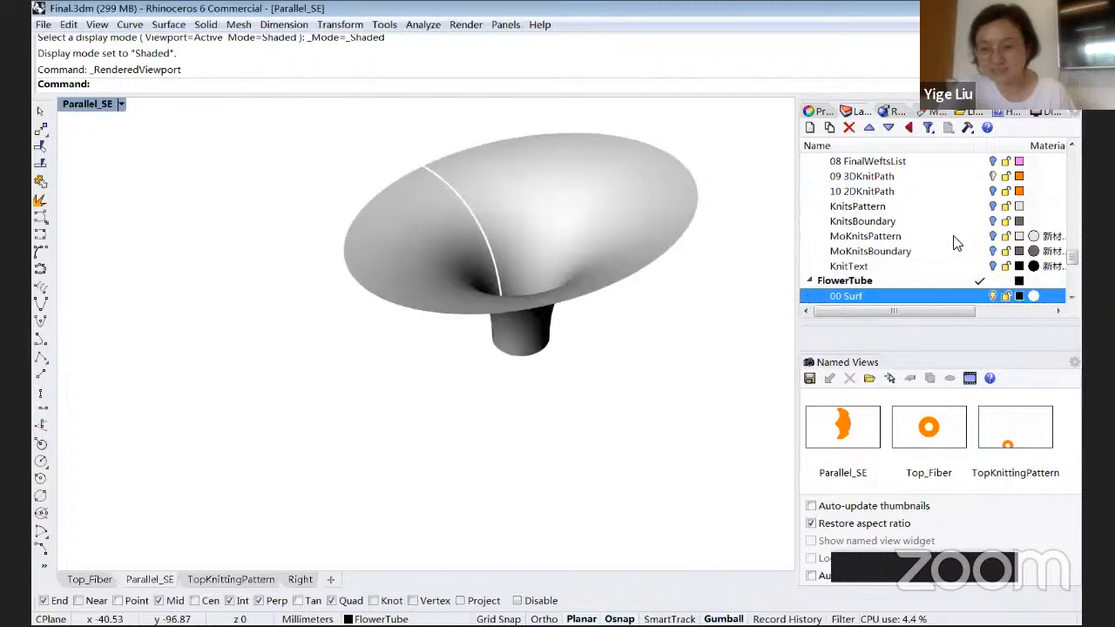
pyautogui.moveTo(687, 316); pyautogui.dragTo(514, 408, button='right')
pyautogui.moveTo(567, 374); pyautogui.dragTo(477, 404, button='right')
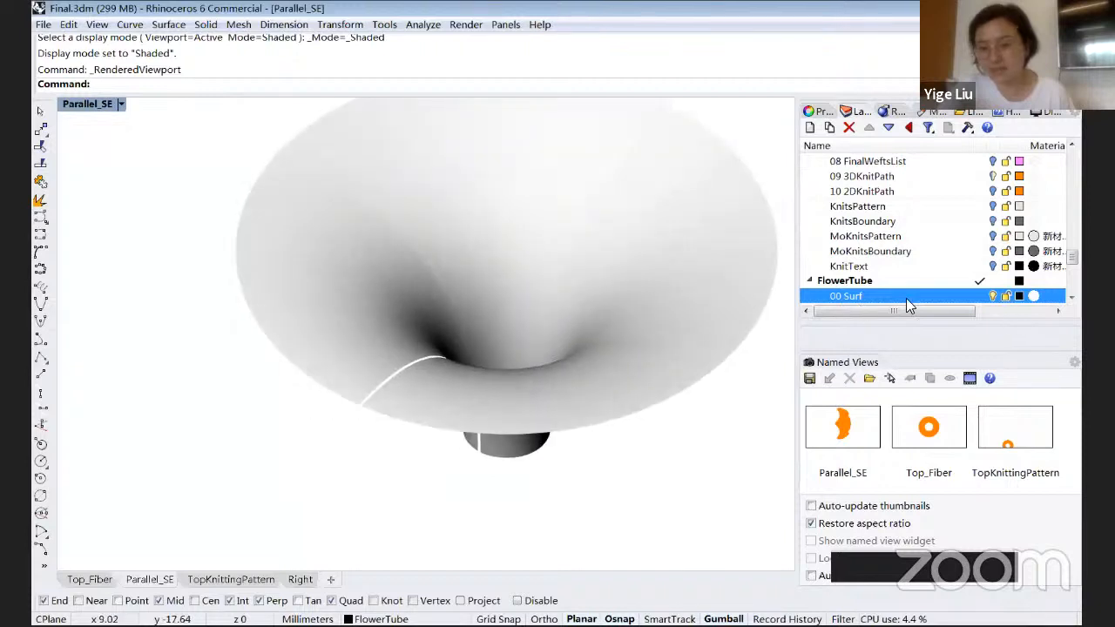
# Step: Turn on FlowerTube's 01 OriIsoWarpsList and 02 OriWeftsList layers to show the warp and weft curves on the surface
pyautogui.scroll(-2, 1076, 271)
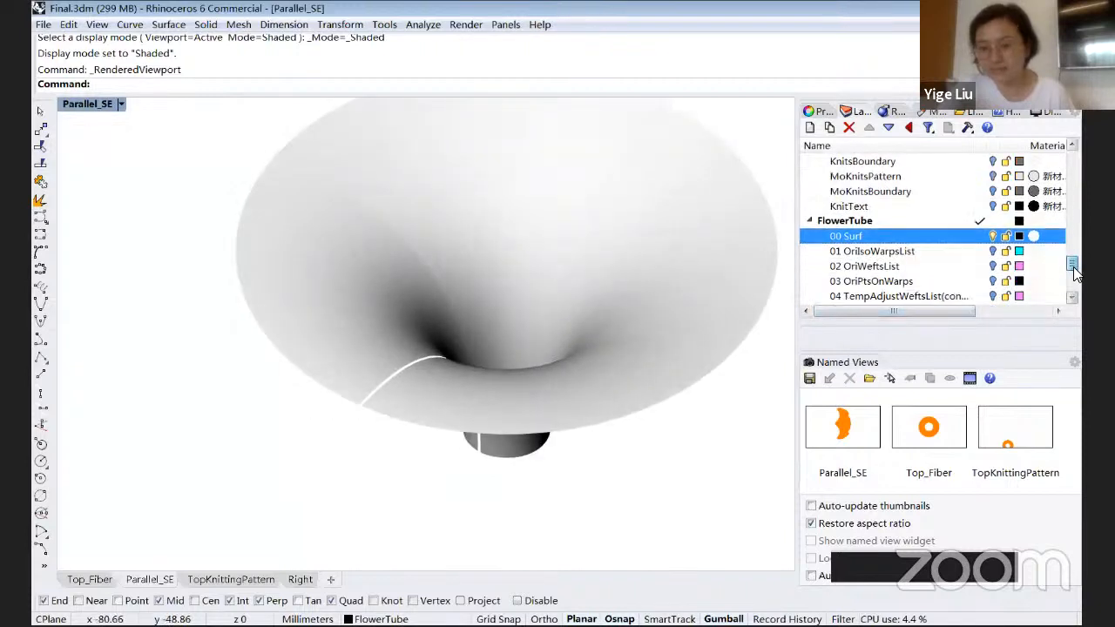
pyautogui.scroll(-2, 1072, 271)
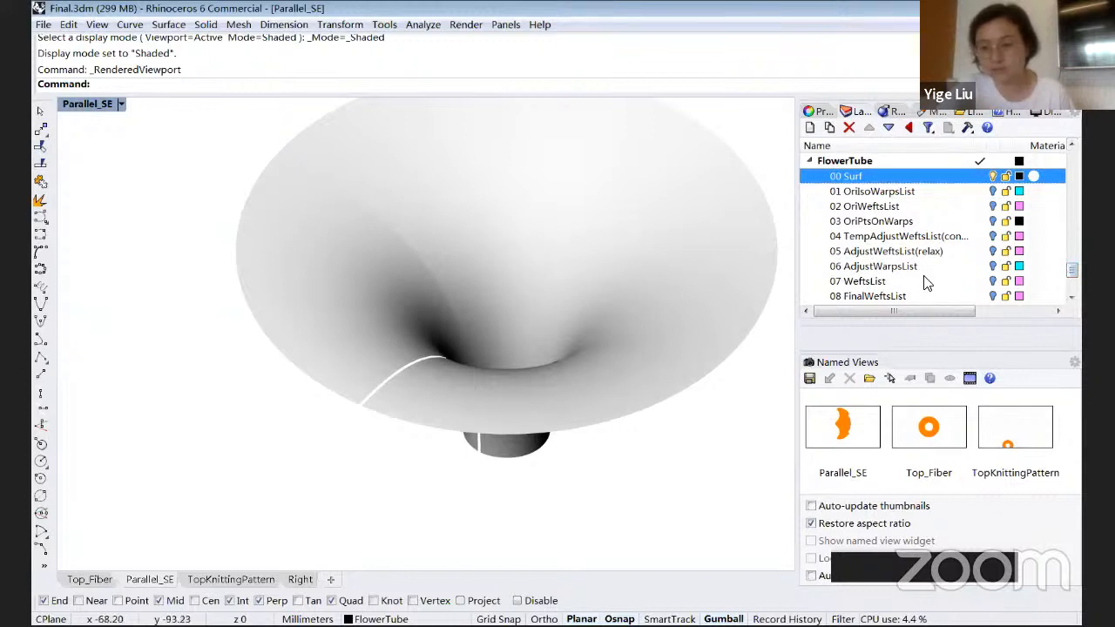
pyautogui.click(929, 193)
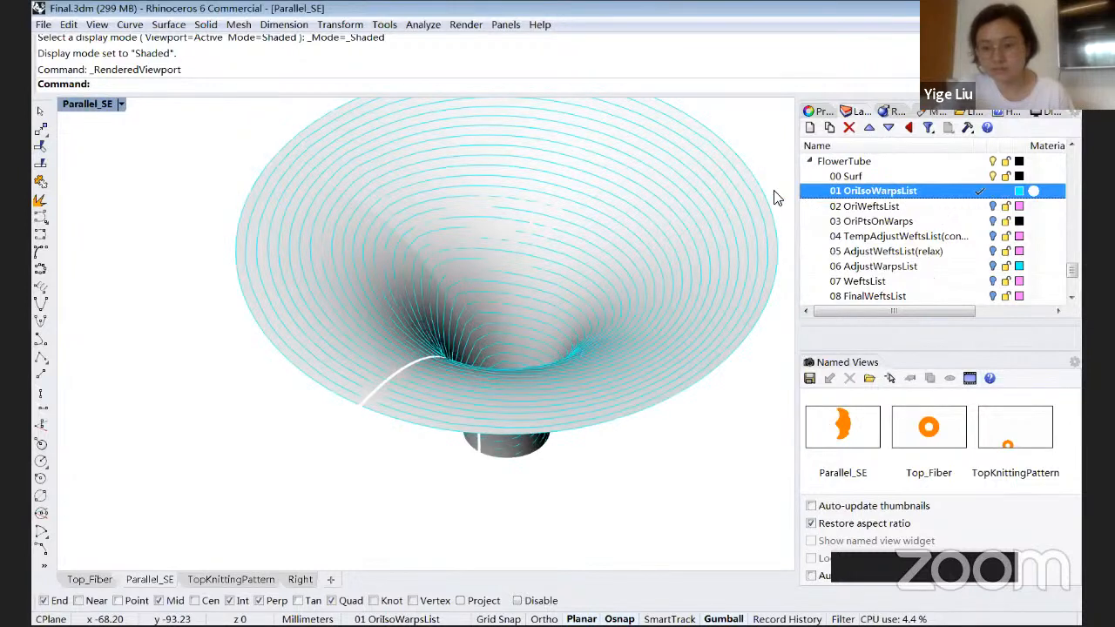
pyautogui.scroll(-3, 1073, 278)
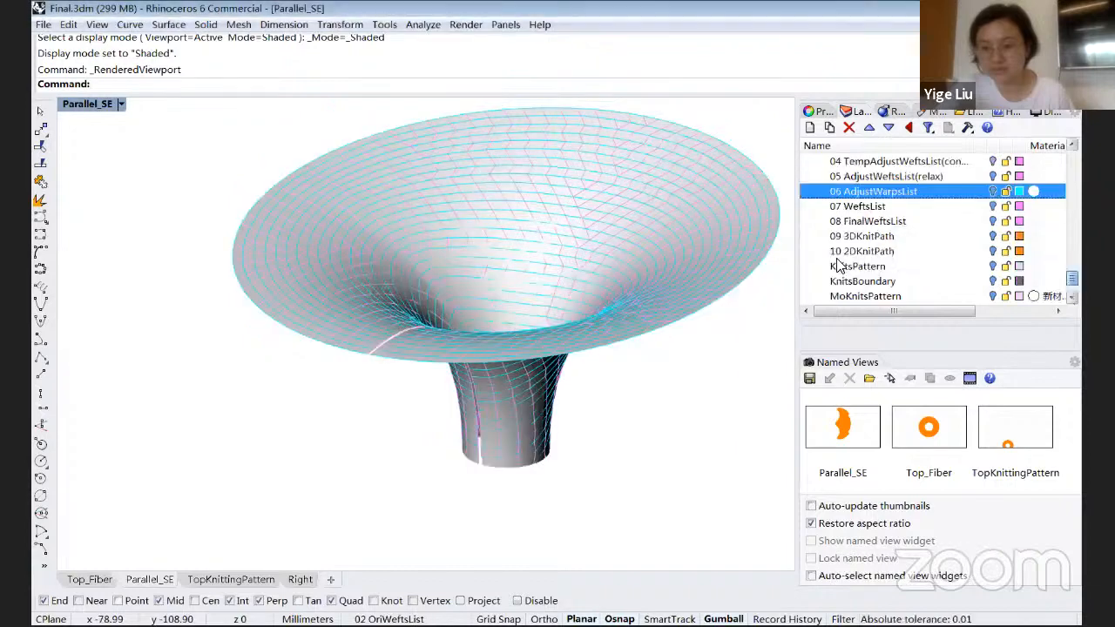
# Step: Turn on FlowerTube's KnitsBoundary layer and view the flat knit boundary together with the tube and its curves
pyautogui.click(884, 281)
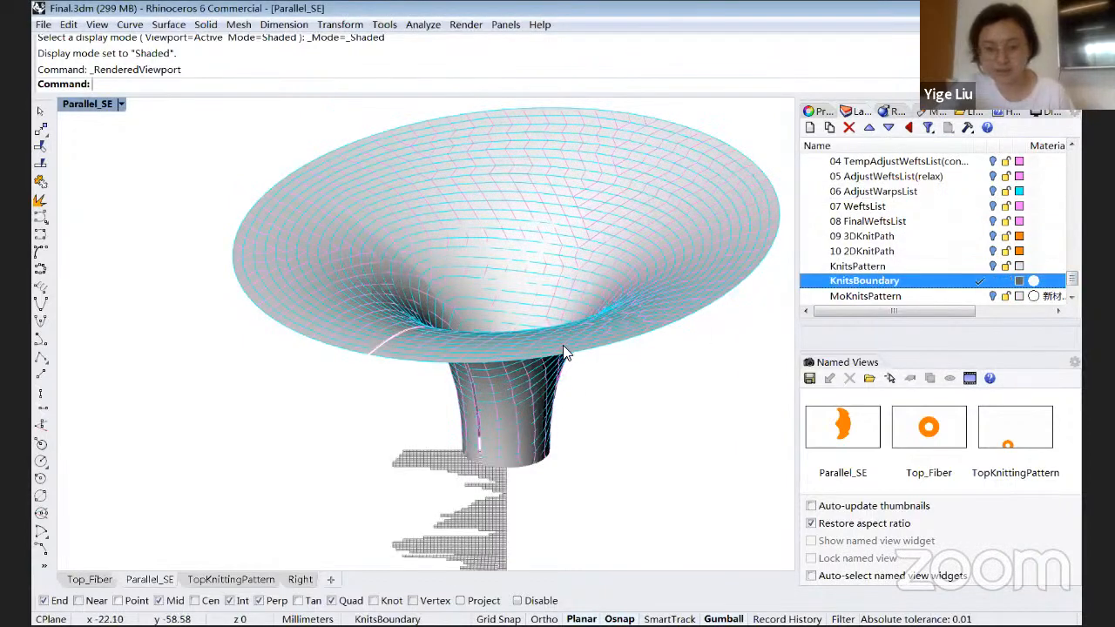
pyautogui.moveTo(634, 190); pyautogui.dragTo(672, 232, button='right')
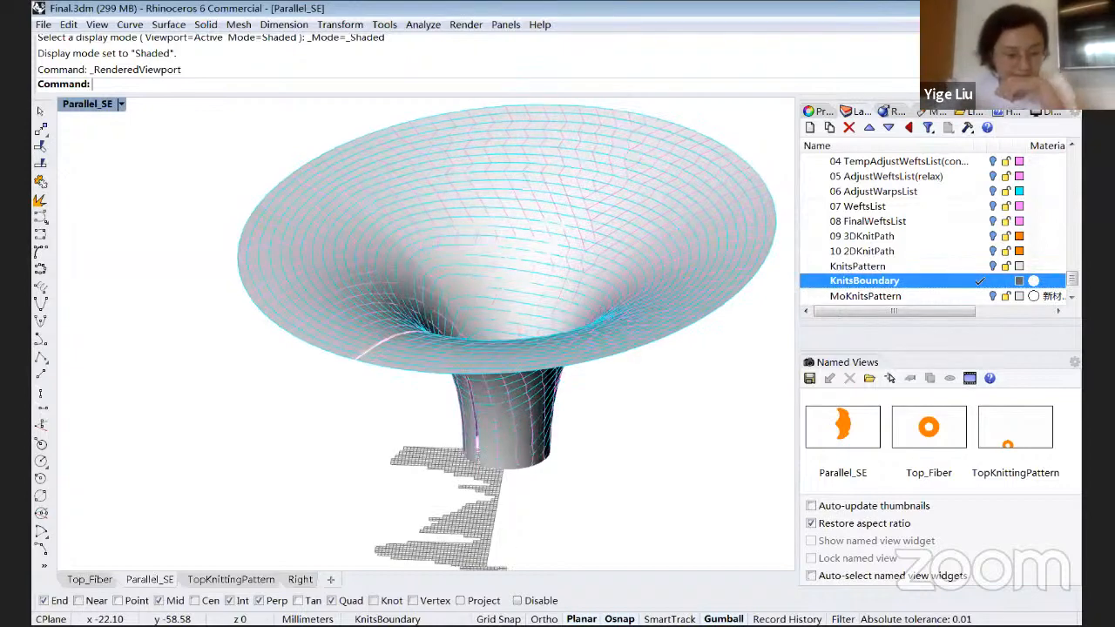
pyautogui.moveTo(634, 262); pyautogui.dragTo(629, 268, button='right')
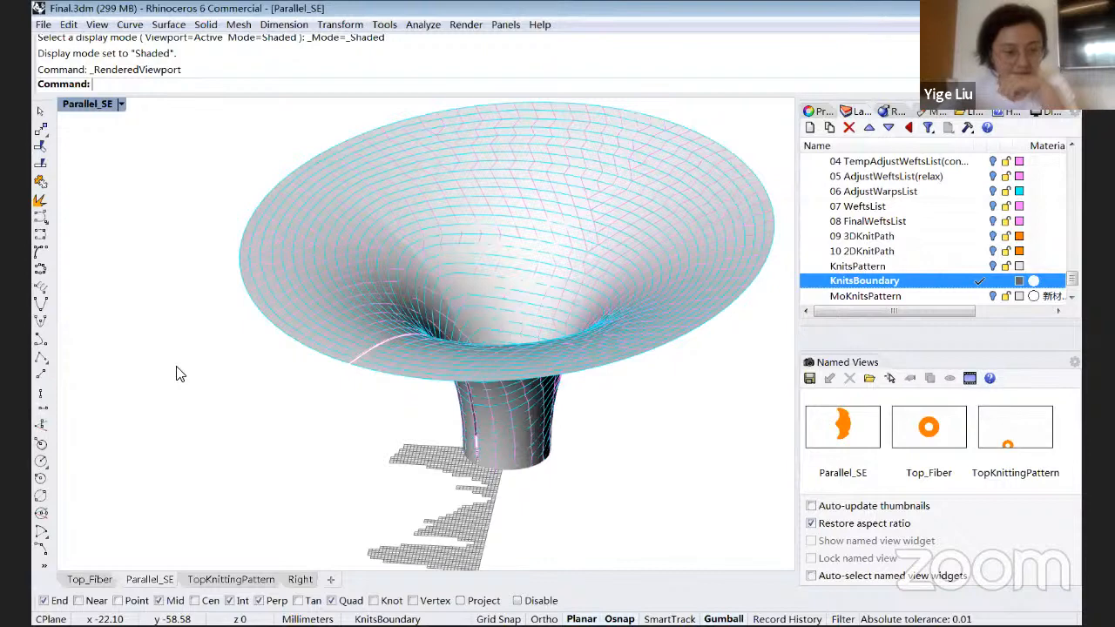
pyautogui.moveTo(176, 366); pyautogui.dragTo(140, 405, button='right')
pyautogui.scroll(-5, 176, 366)
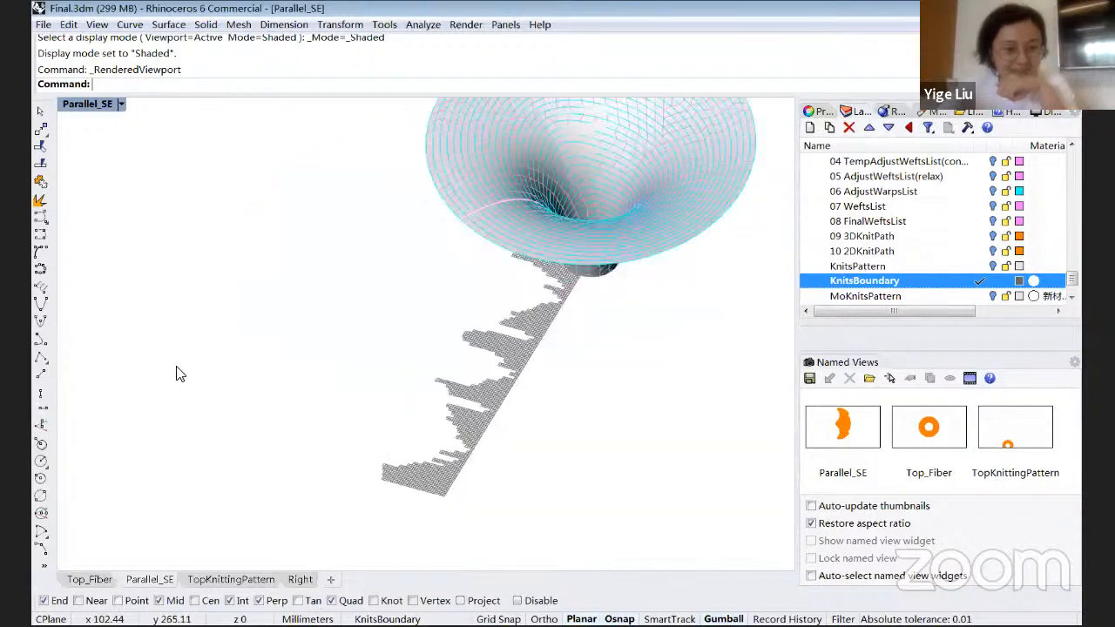
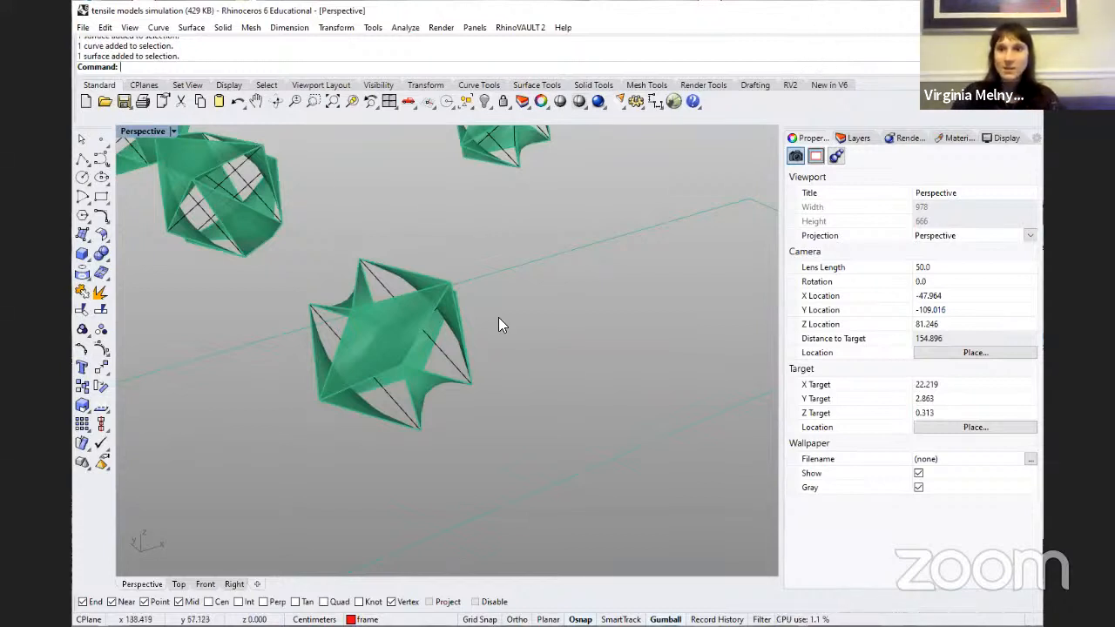
# Step: Examine the starting tensile module from several angles, selecting individual surfaces and strut curves to point them out
pyautogui.click(369, 347)
pyautogui.click(594, 352)
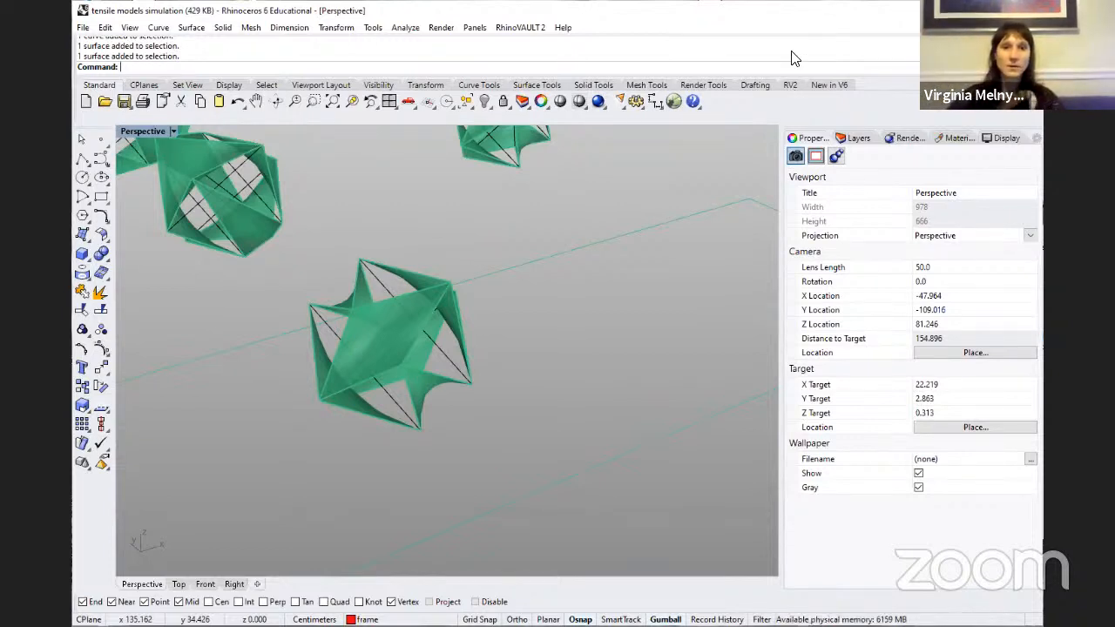
pyautogui.click(382, 317)
pyautogui.click(581, 315)
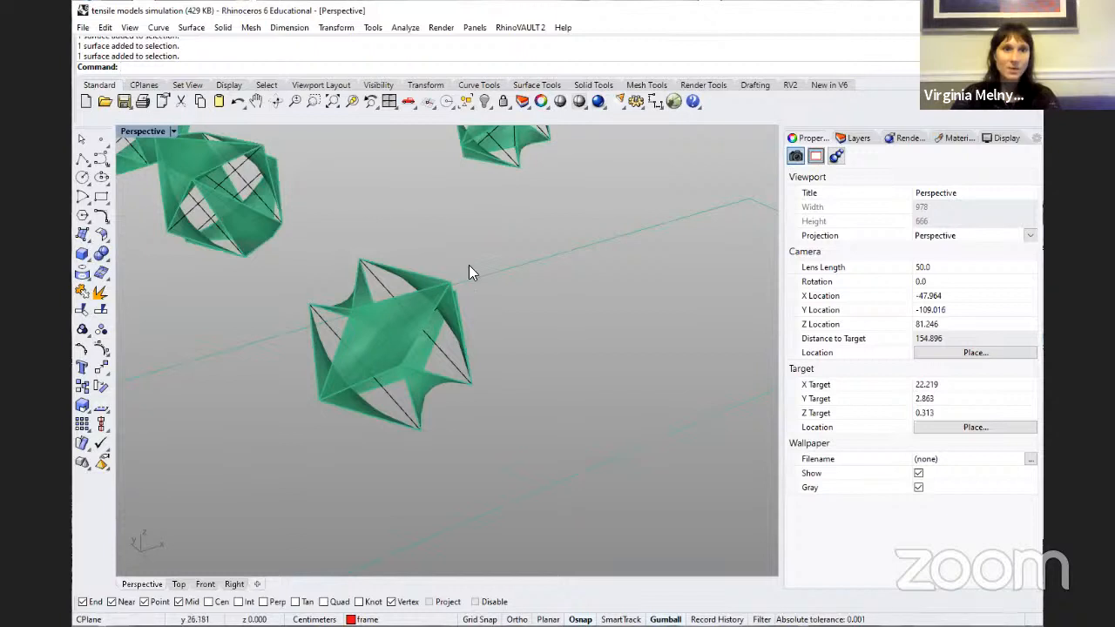
pyautogui.moveTo(395, 451); pyautogui.dragTo(538, 450, button='right')
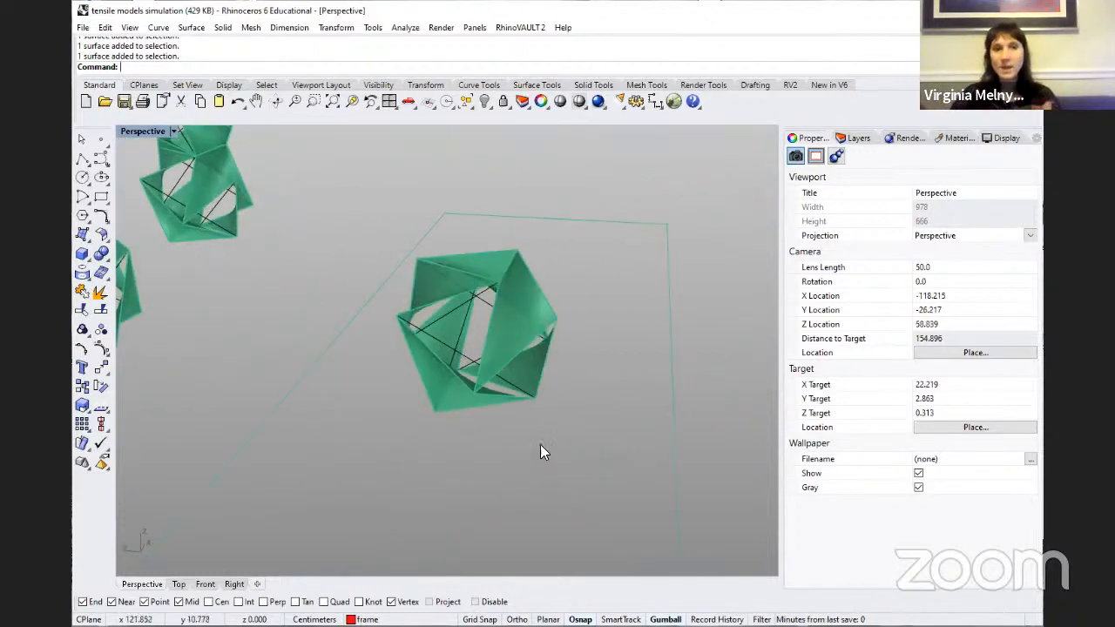
pyautogui.moveTo(460, 485); pyautogui.dragTo(373, 356, button='right')
pyautogui.click(396, 317)
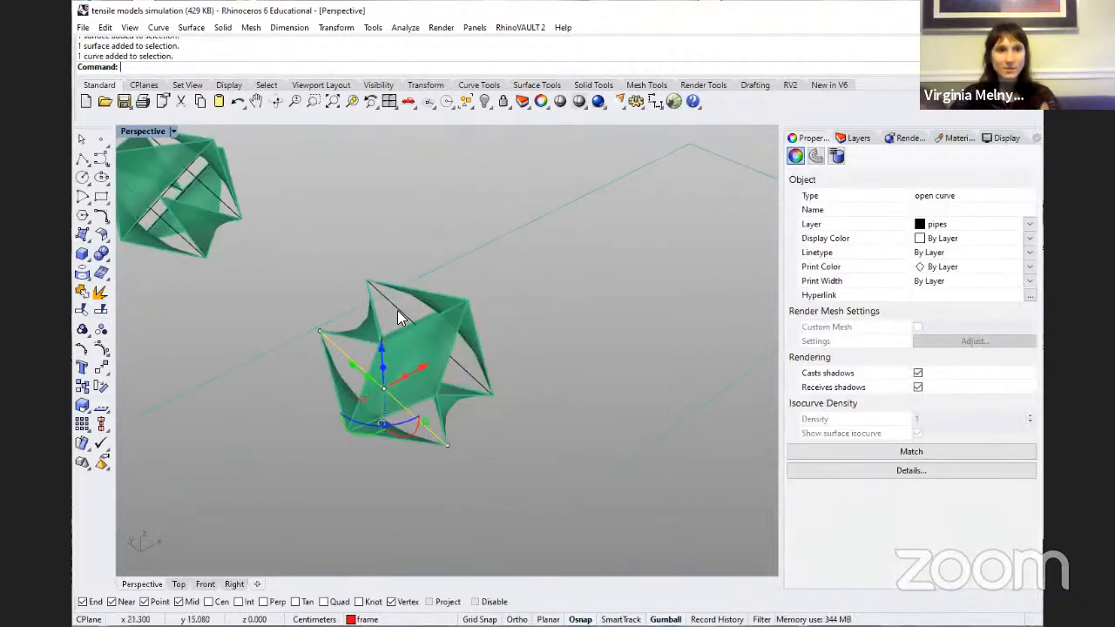
pyautogui.click(552, 403)
pyautogui.moveTo(572, 409); pyautogui.dragTo(658, 401, button='right')
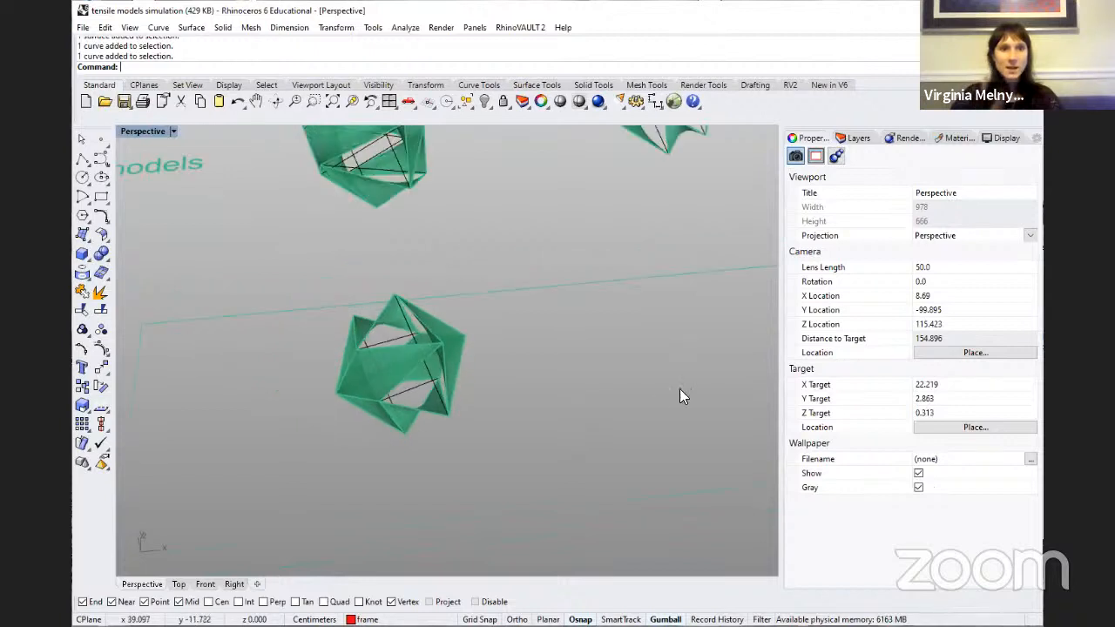
# Step: Show the control points of the nearer manipulated model and select the coincident surface and curve points at one corner
pyautogui.scroll(-10, 659, 395)
pyautogui.moveTo(460, 350); pyautogui.dragTo(548, 185, button='right')
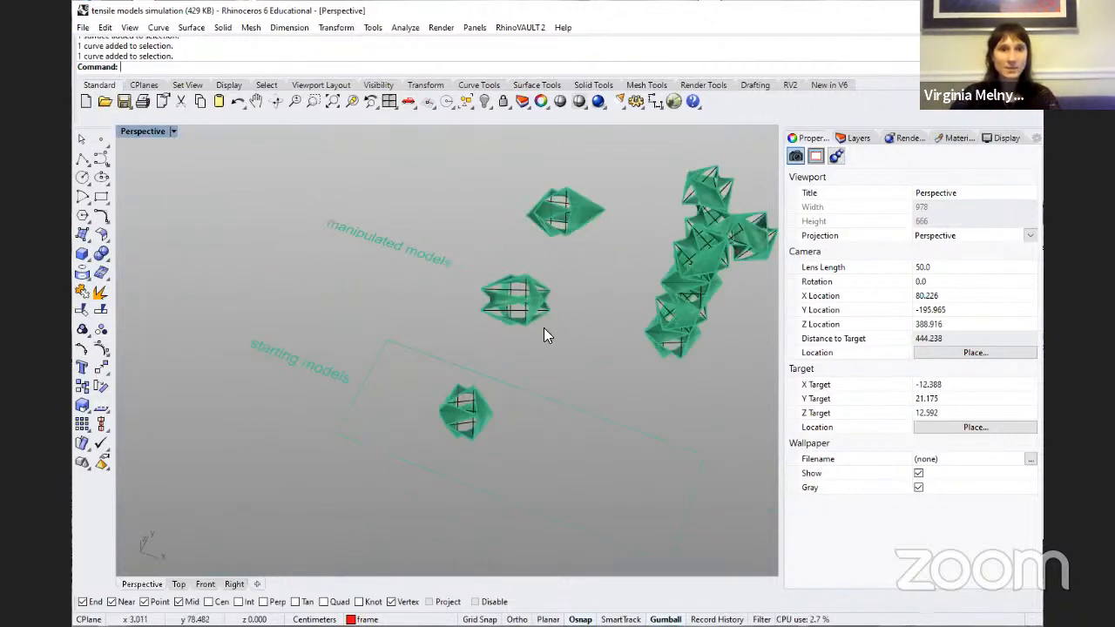
pyautogui.scroll(12, 324, 249)
pyautogui.moveTo(662, 416); pyautogui.dragTo(364, 221)
pyautogui.click(100, 348)
pyautogui.moveTo(376, 268); pyautogui.dragTo(383, 276)
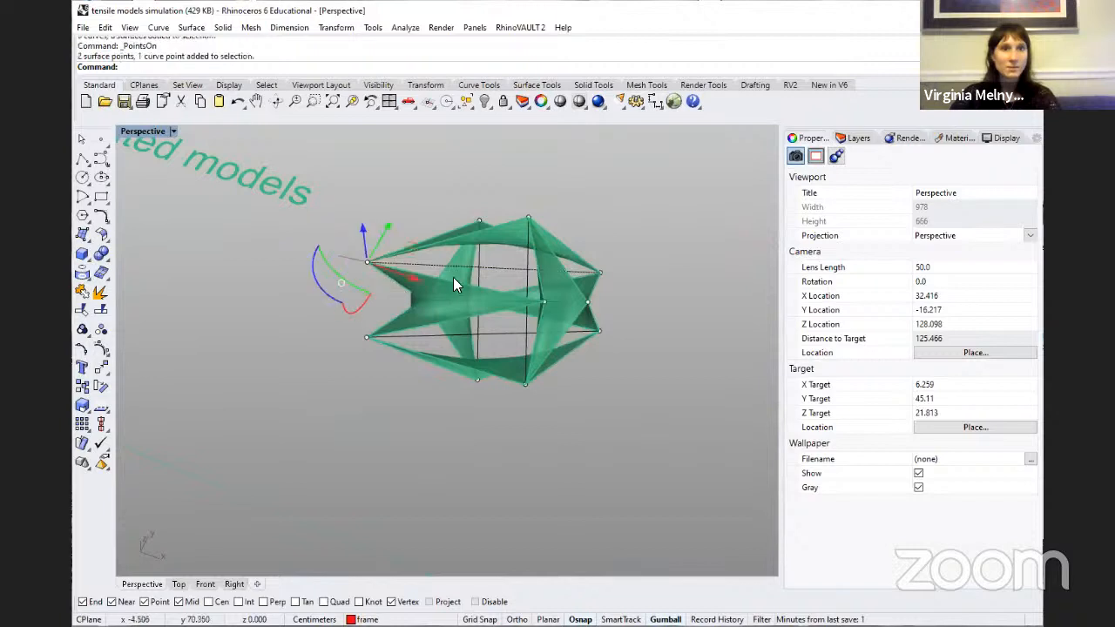
# Step: Try moving the selected corner points outward along the strut to stretch the module, and undo the move
pyautogui.write('M')
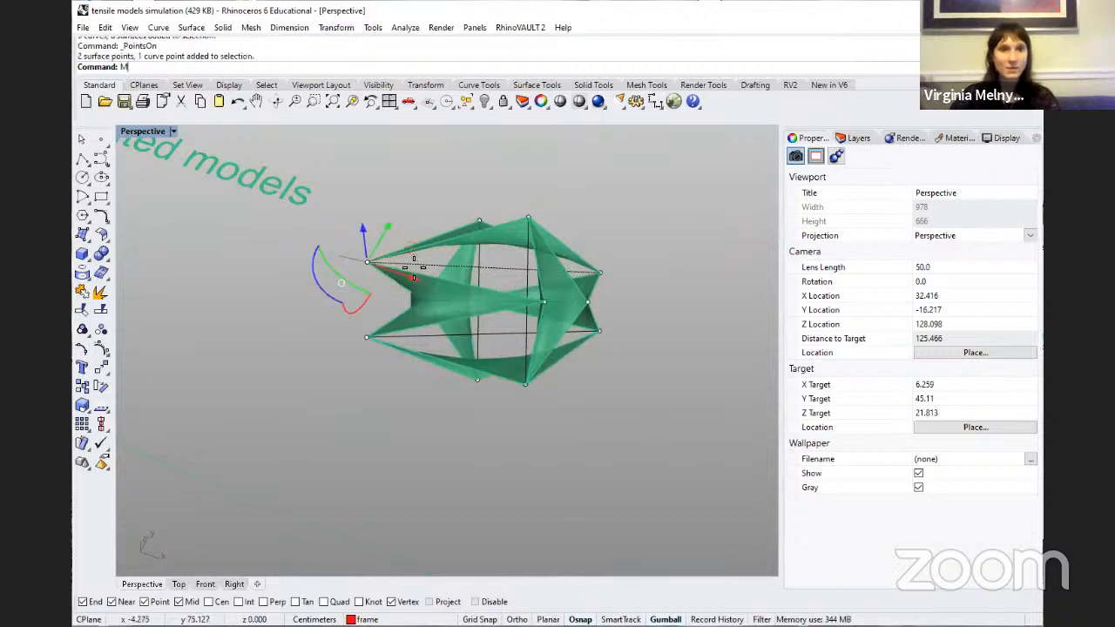
pyautogui.press('Return')
pyautogui.click(478, 275)
pyautogui.click(372, 269)
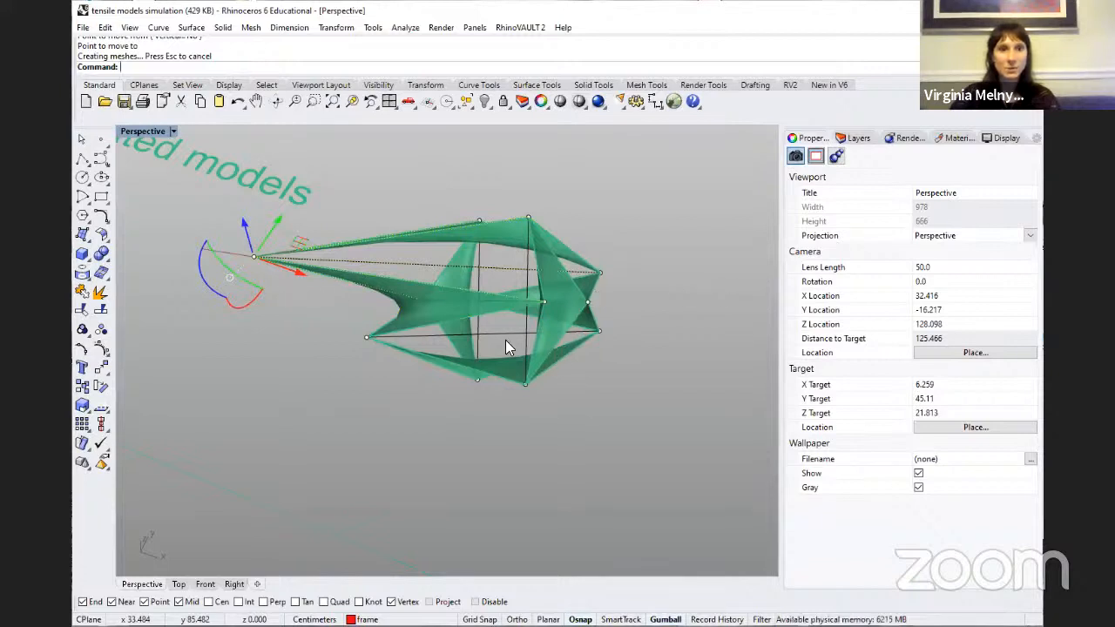
pyautogui.hotkey('ctrl', 'z')
# Step: Examine the aggregated module clusters up close, selecting individual surfaces in the stacked column
pyautogui.scroll(-5, 459, 296)
pyautogui.moveTo(460, 296); pyautogui.dragTo(475, 367, button='right')
pyautogui.click(475, 366)
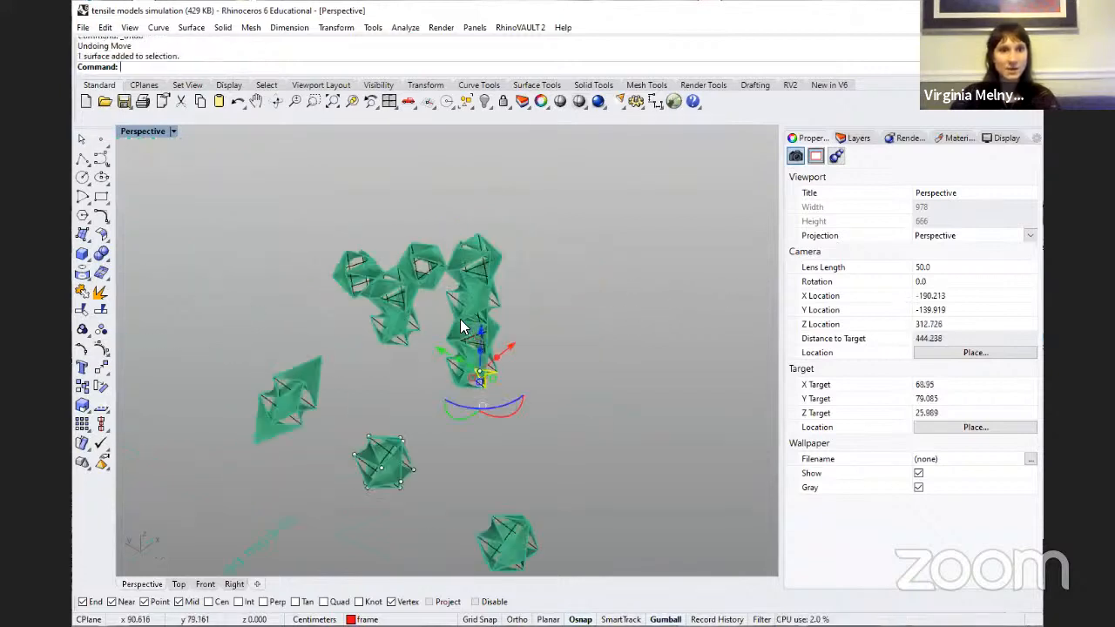
pyautogui.click(479, 294)
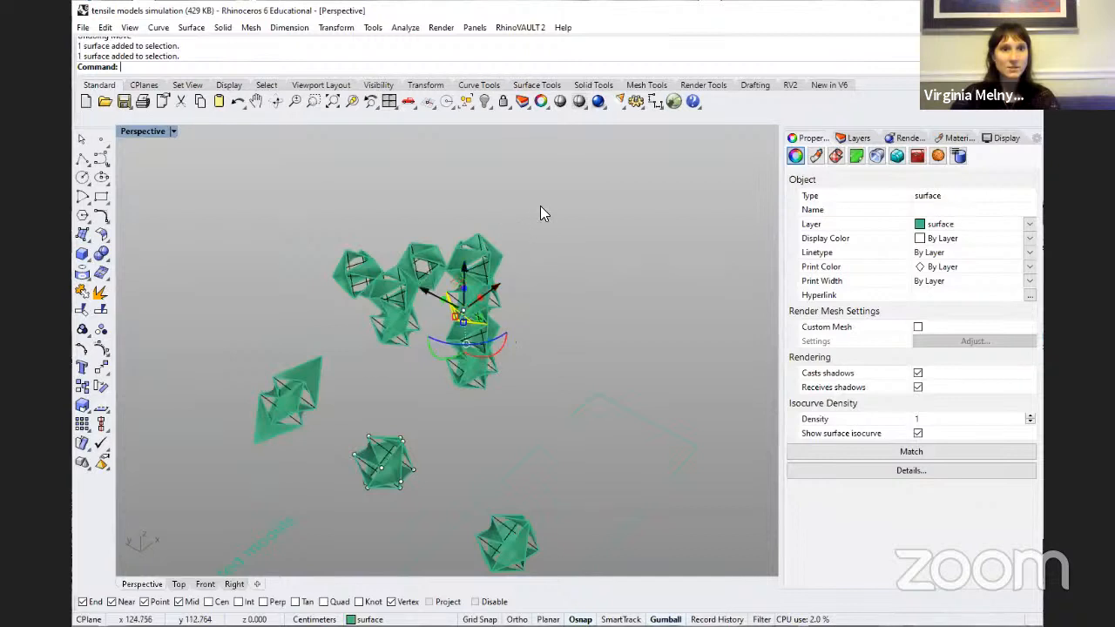
pyautogui.click(481, 289)
pyautogui.click(540, 229)
pyautogui.scroll(4, 477, 244)
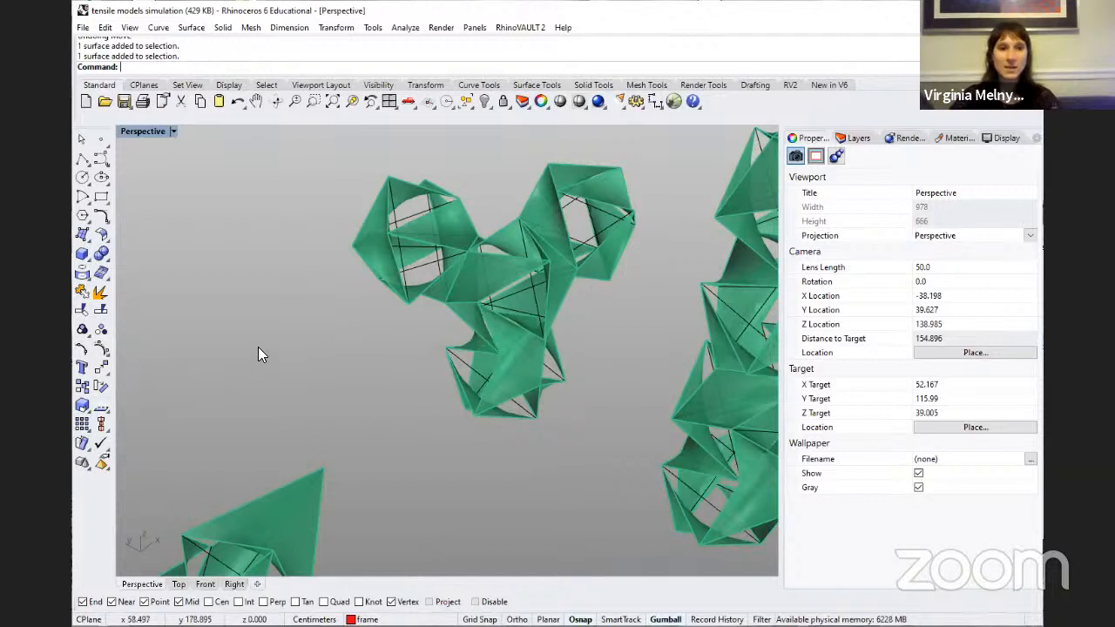
# Step: Hide the control points and compare the starting module with the manipulated models and the clusters
pyautogui.scroll(-15, 257, 347)
pyautogui.moveTo(566, 383); pyautogui.dragTo(426, 384, button='right')
pyautogui.press('Escape')
pyautogui.scroll(4, 355, 373)
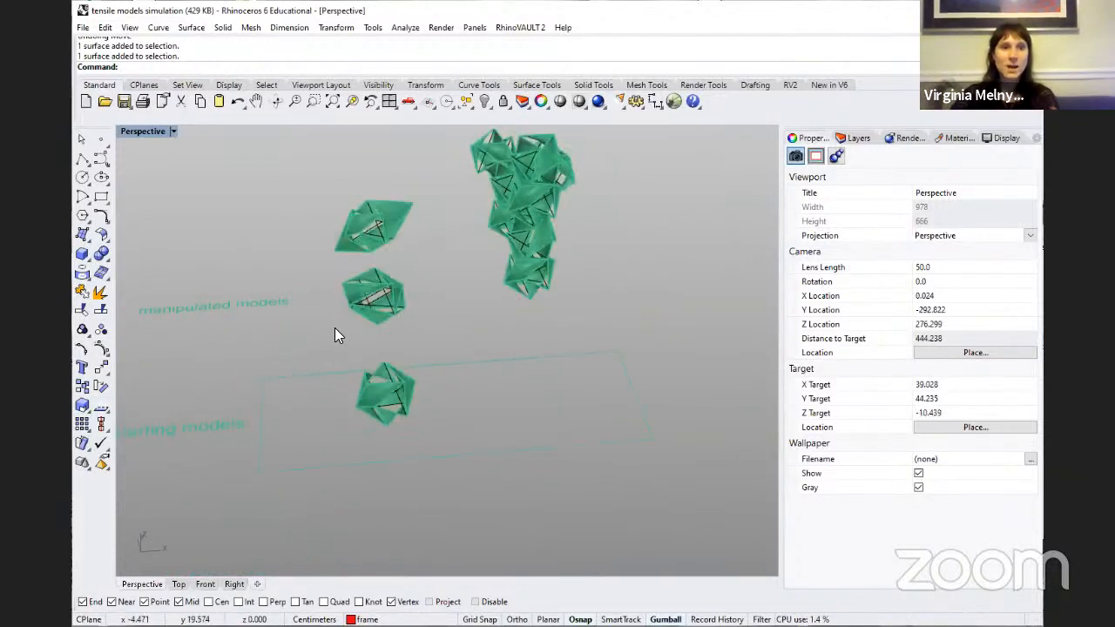
pyautogui.scroll(5, 338, 337)
pyautogui.moveTo(522, 519); pyautogui.dragTo(336, 331)
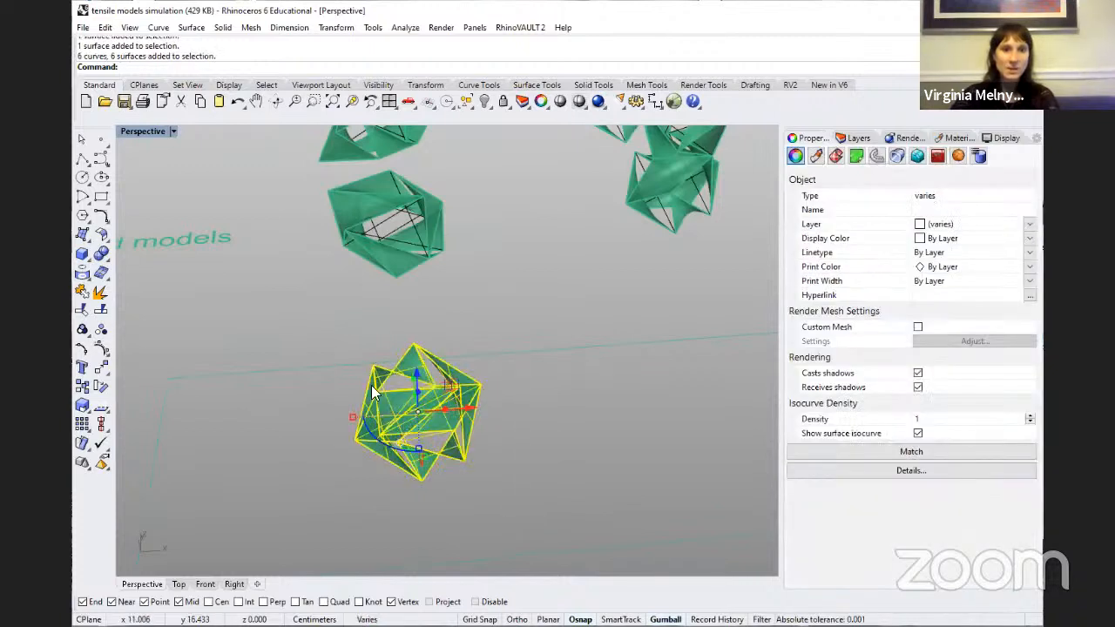
pyautogui.click(634, 493)
pyautogui.scroll(-2, 339, 426)
pyautogui.scroll(-5, 340, 434)
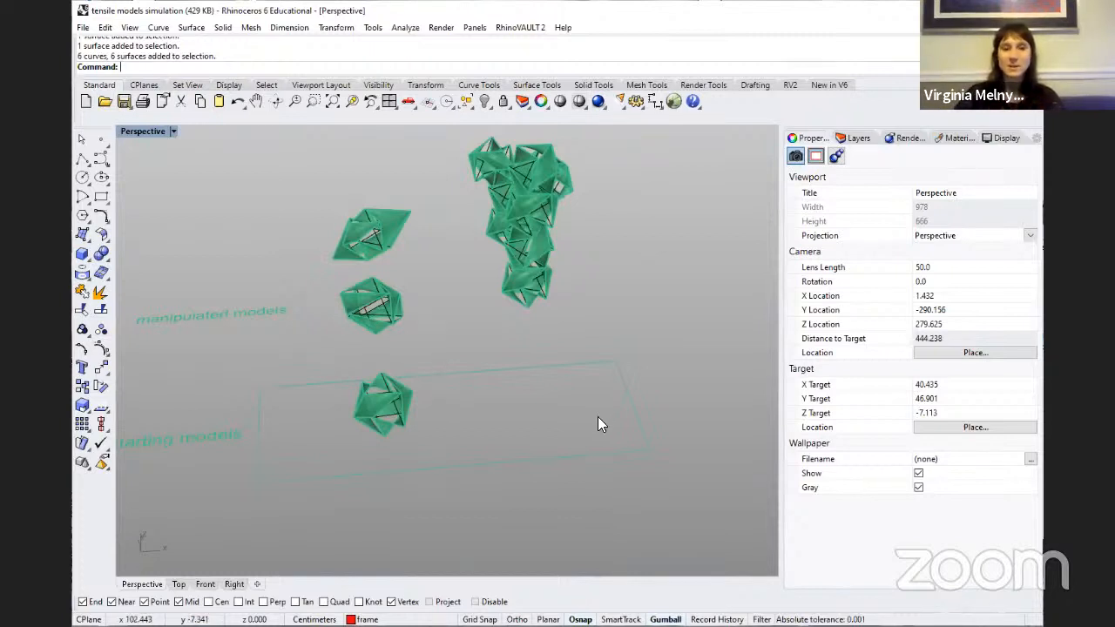
# Step: Select the whole starting module, and examine one of its strut curves and one of its surfaces individually
pyautogui.moveTo(298, 352); pyautogui.dragTo(429, 454)
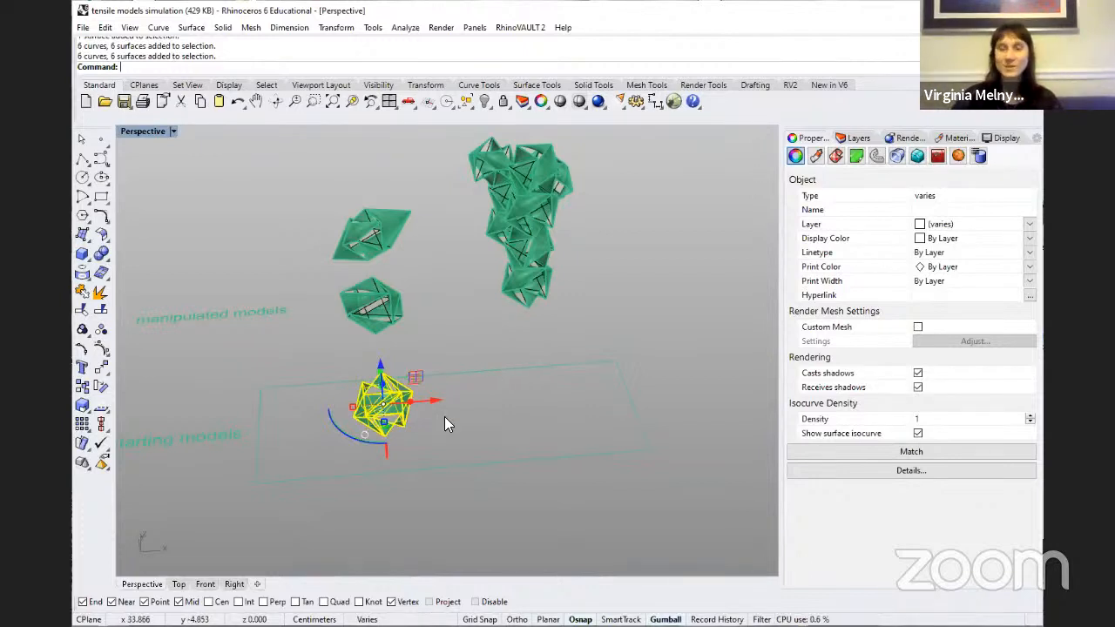
pyautogui.scroll(9, 349, 411)
pyautogui.moveTo(556, 488); pyautogui.dragTo(619, 479, button='right')
pyautogui.click(577, 265)
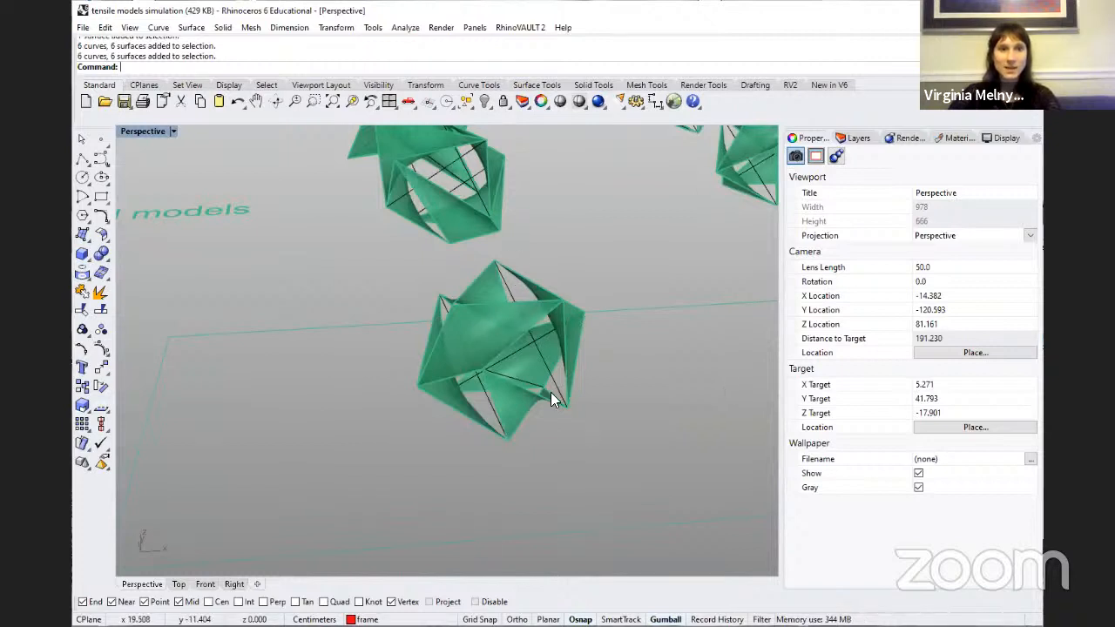
pyautogui.click(509, 289)
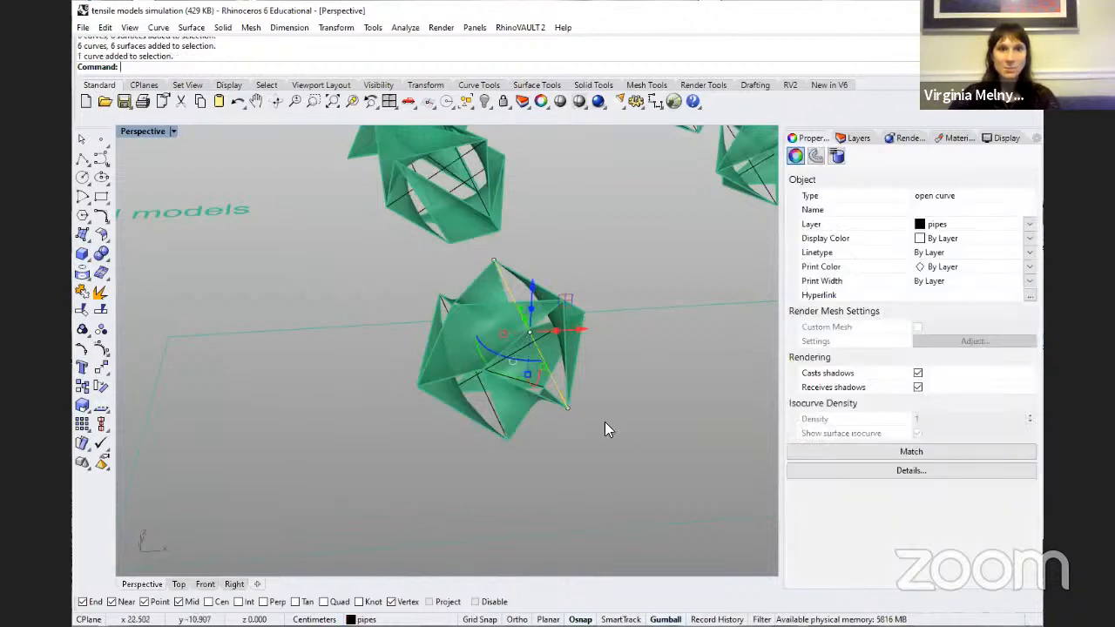
pyautogui.click(437, 347)
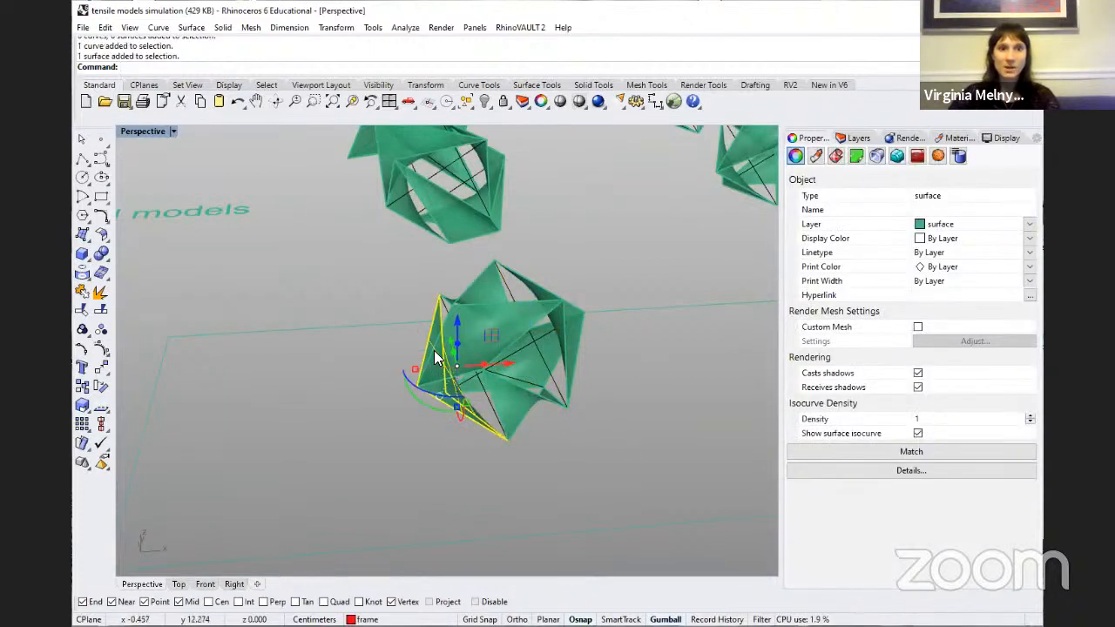
pyautogui.click(640, 463)
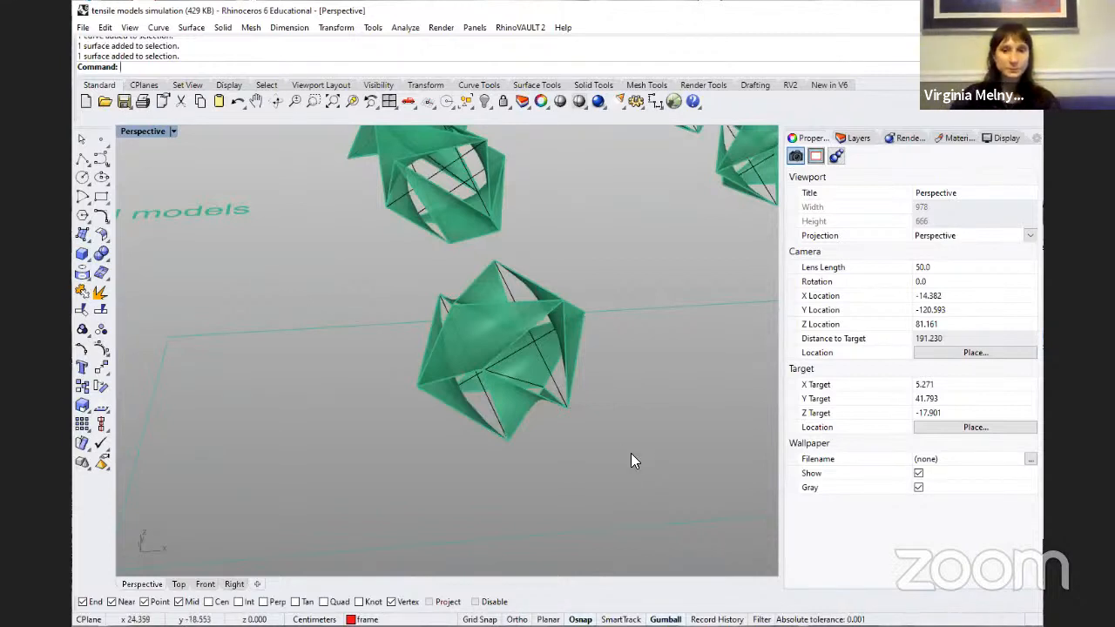
pyautogui.moveTo(684, 393); pyautogui.dragTo(514, 426, button='right')
# Step: Start Grasshopper and open the most recent Simulation deployable definition
pyautogui.click(676, 101)
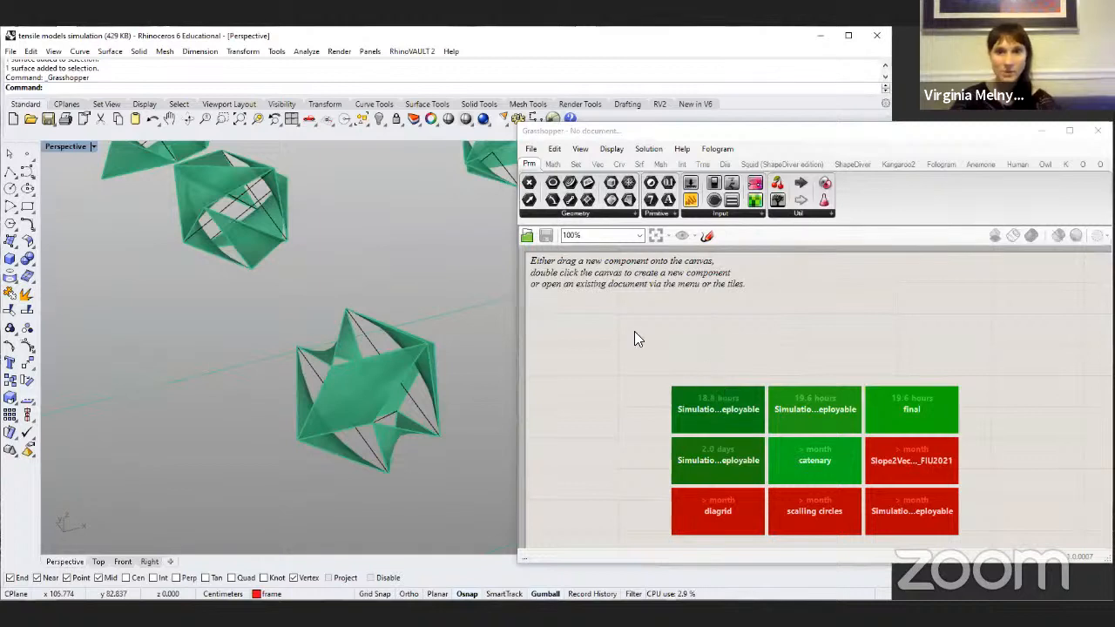
pyautogui.click(634, 330)
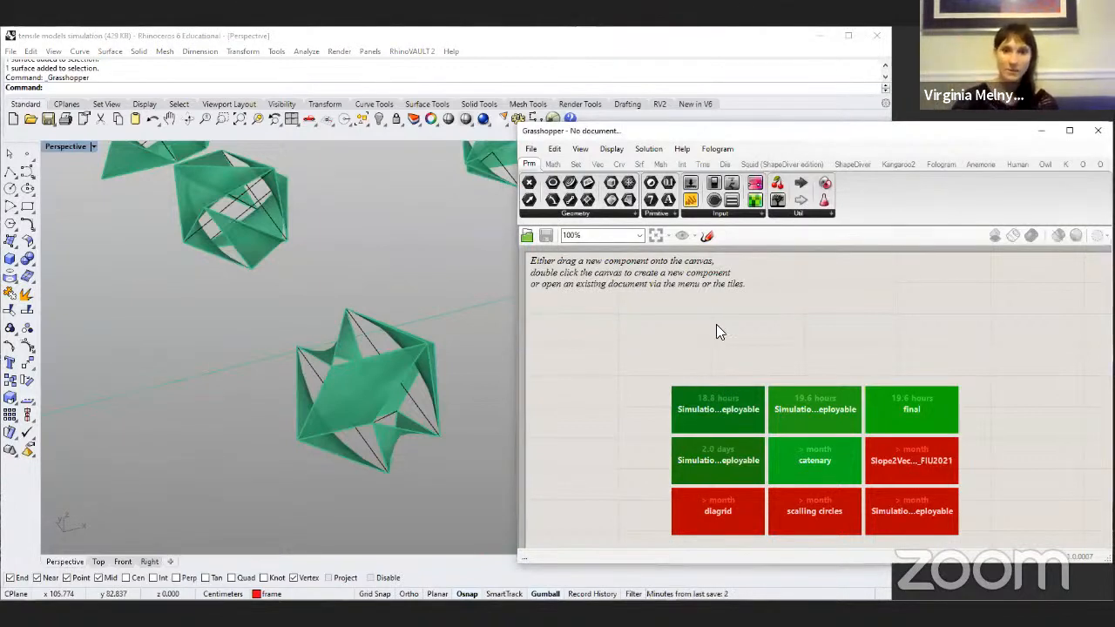
pyautogui.moveTo(742, 407)
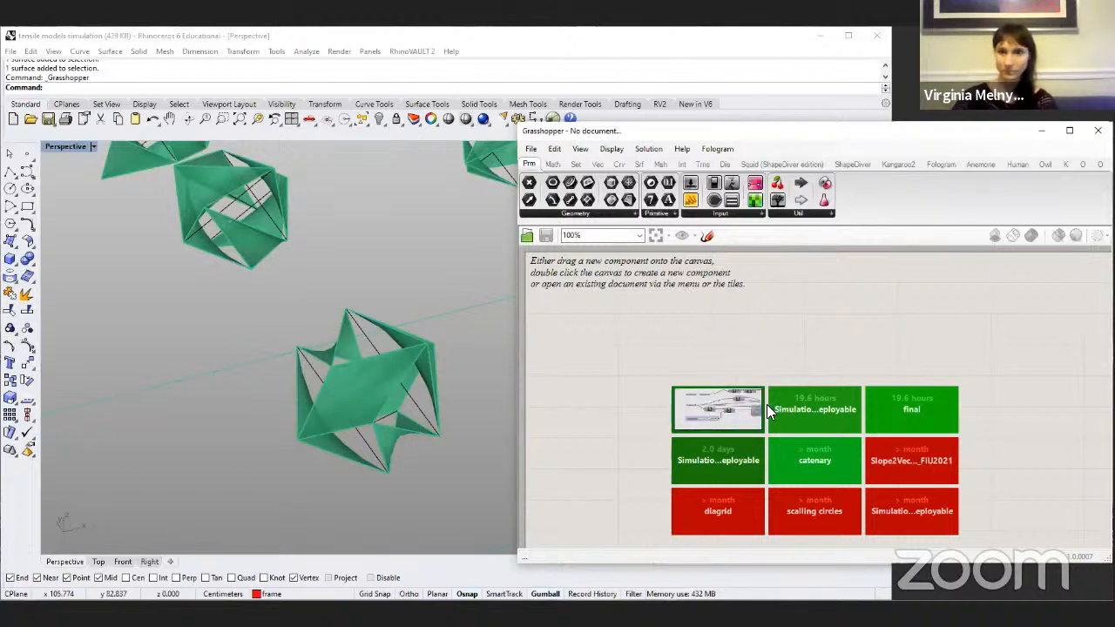
pyautogui.click(761, 405)
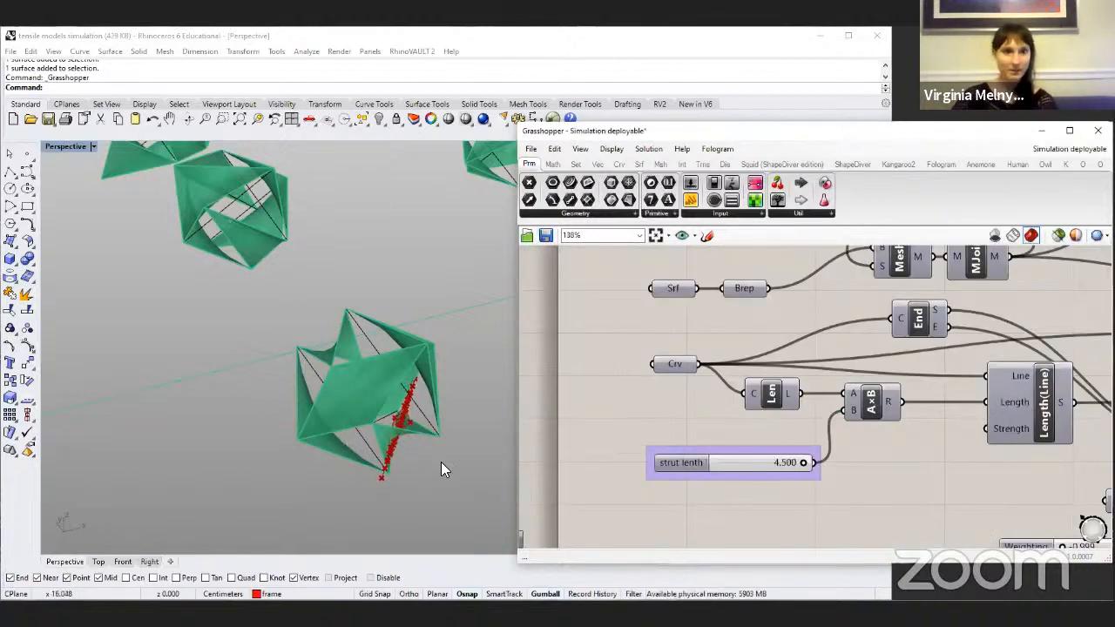
# Step: Examine the red simulation preview inside the starting module up close and from farther away
pyautogui.click(327, 352)
pyautogui.scroll(5, 320, 343)
pyautogui.scroll(5, 367, 376)
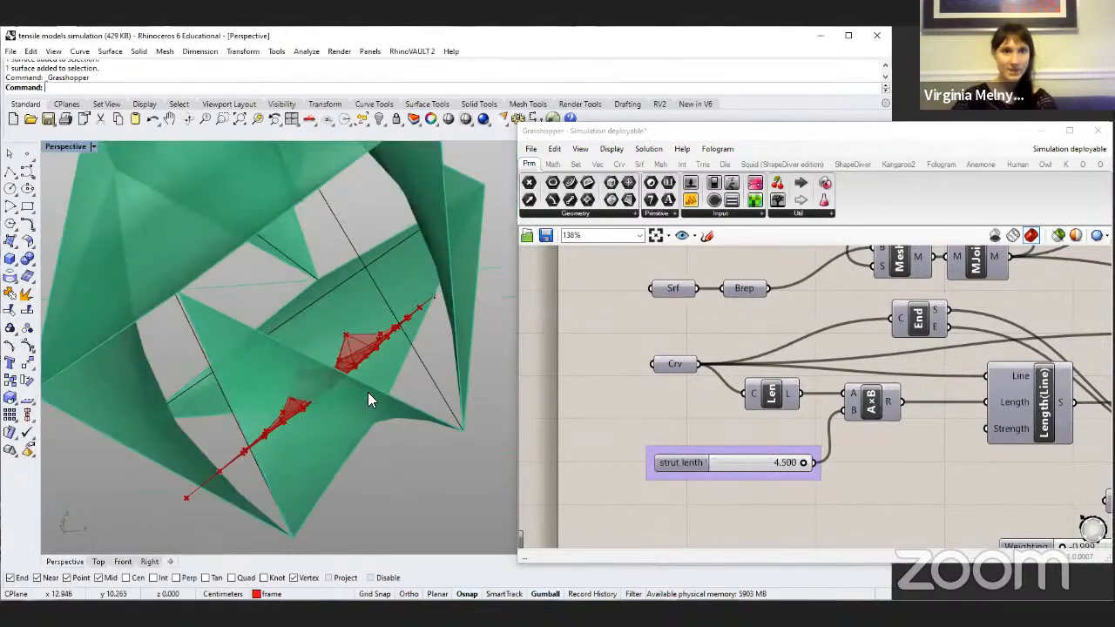
pyautogui.click(237, 350)
pyautogui.scroll(-10, 407, 415)
pyautogui.press('Escape')
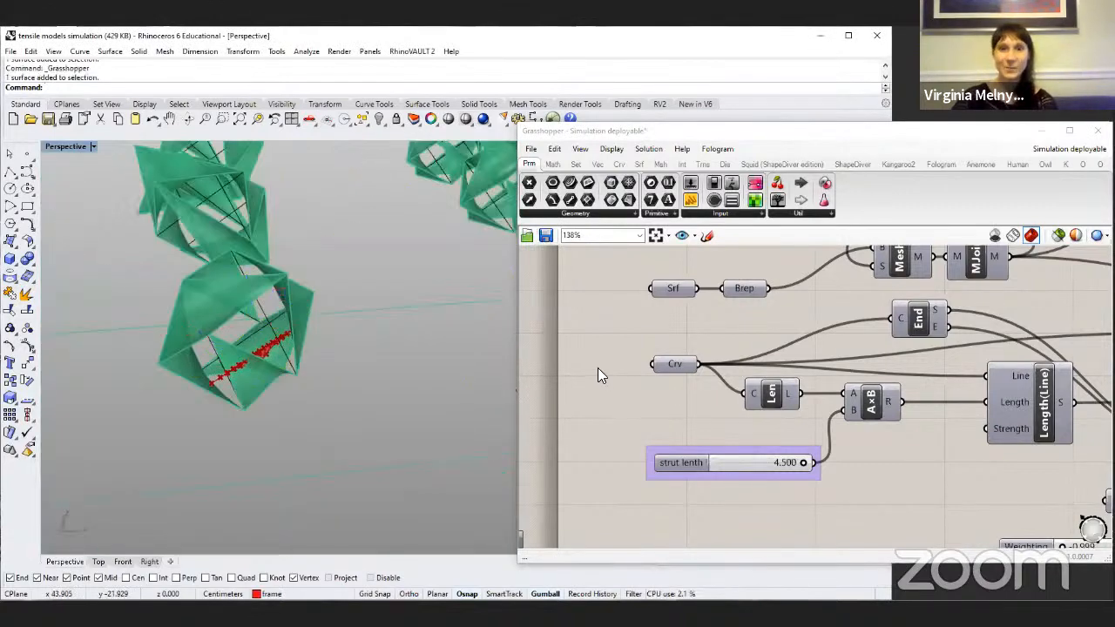
# Step: Look over the whole definition and examine the red simulation preview inside the starting module from close and far
pyautogui.click(806, 458)
pyautogui.scroll(-1, 752, 413)
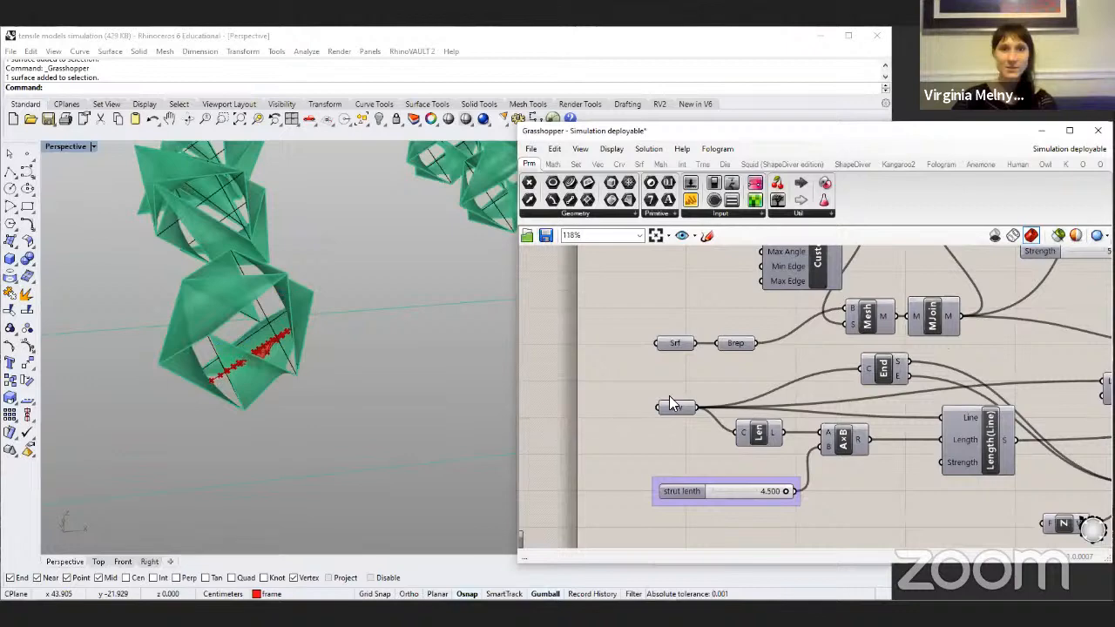
pyautogui.scroll(-8, 607, 390)
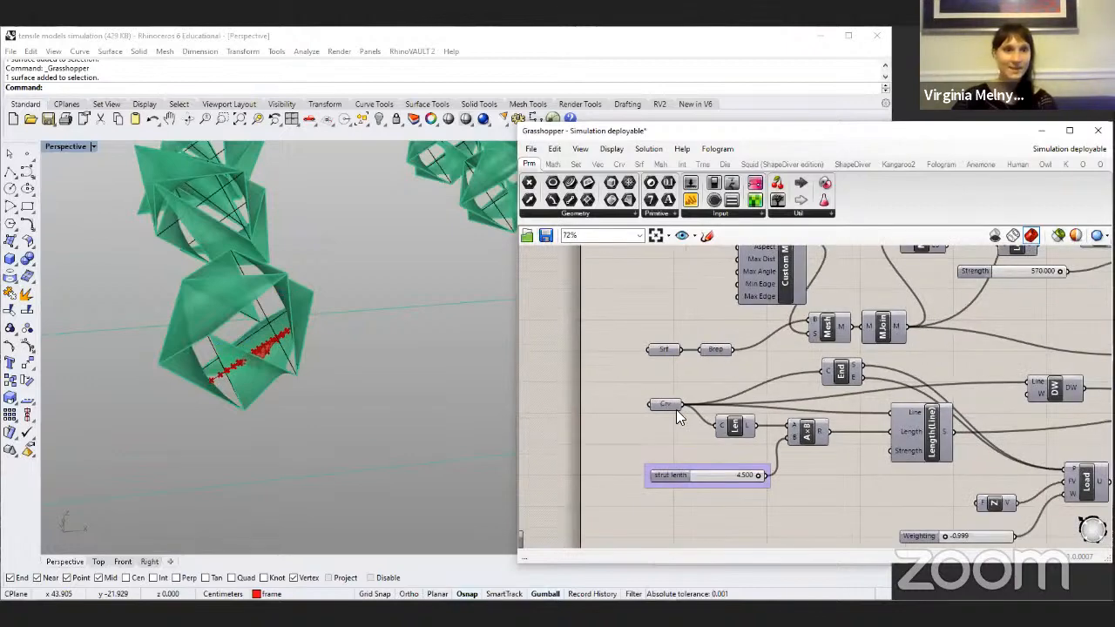
pyautogui.scroll(10, 243, 359)
pyautogui.moveTo(692, 417); pyautogui.dragTo(684, 429, button='right')
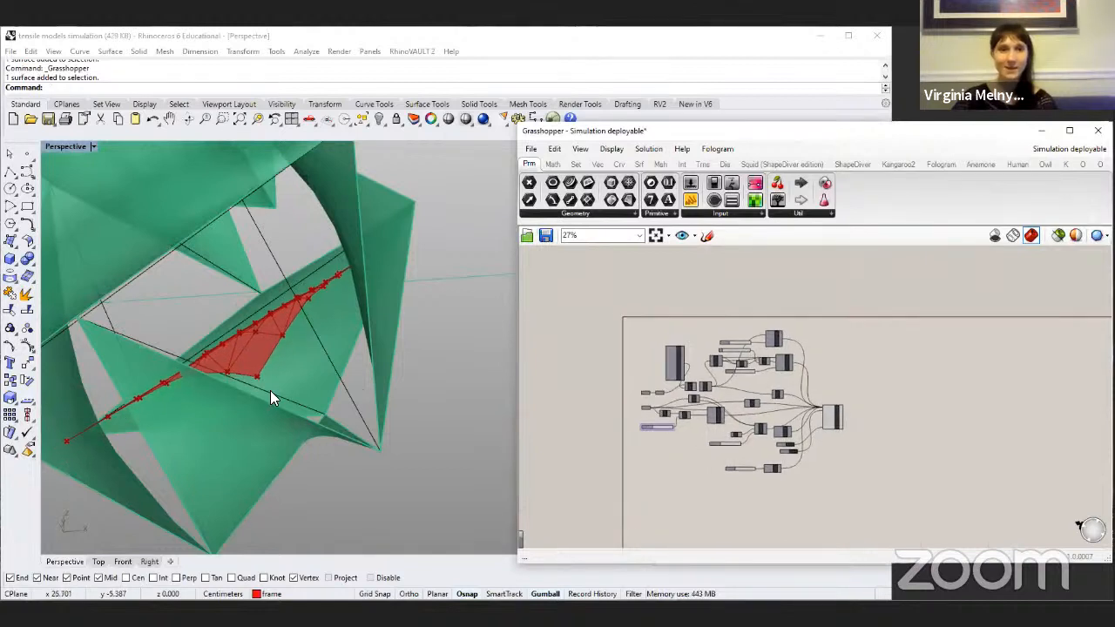
pyautogui.scroll(-10, 348, 323)
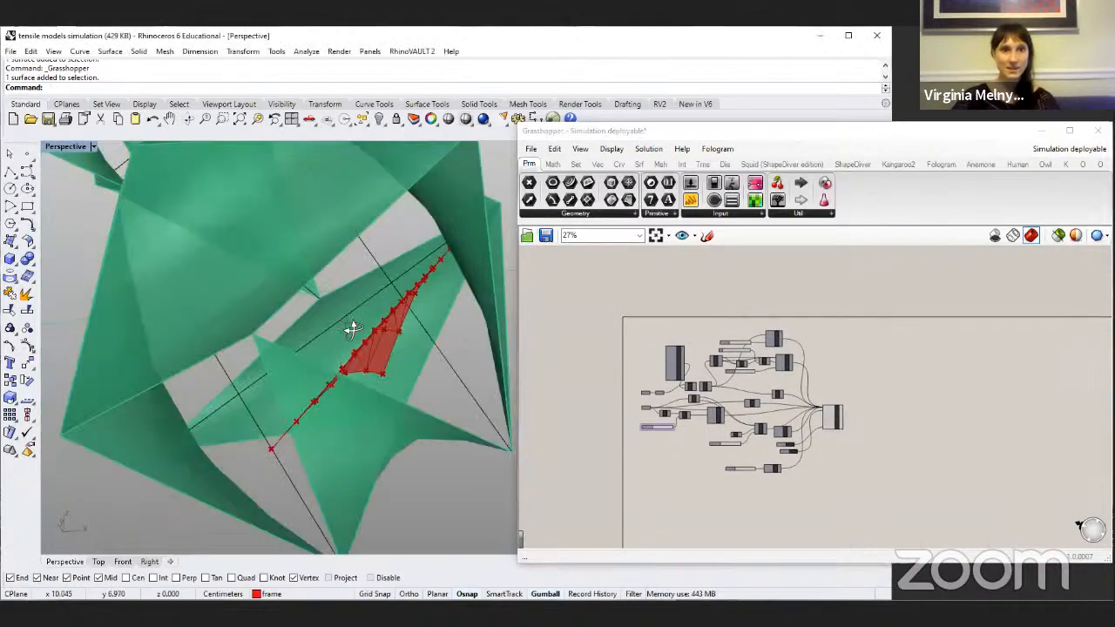
pyautogui.moveTo(359, 354); pyautogui.dragTo(396, 373, button='right')
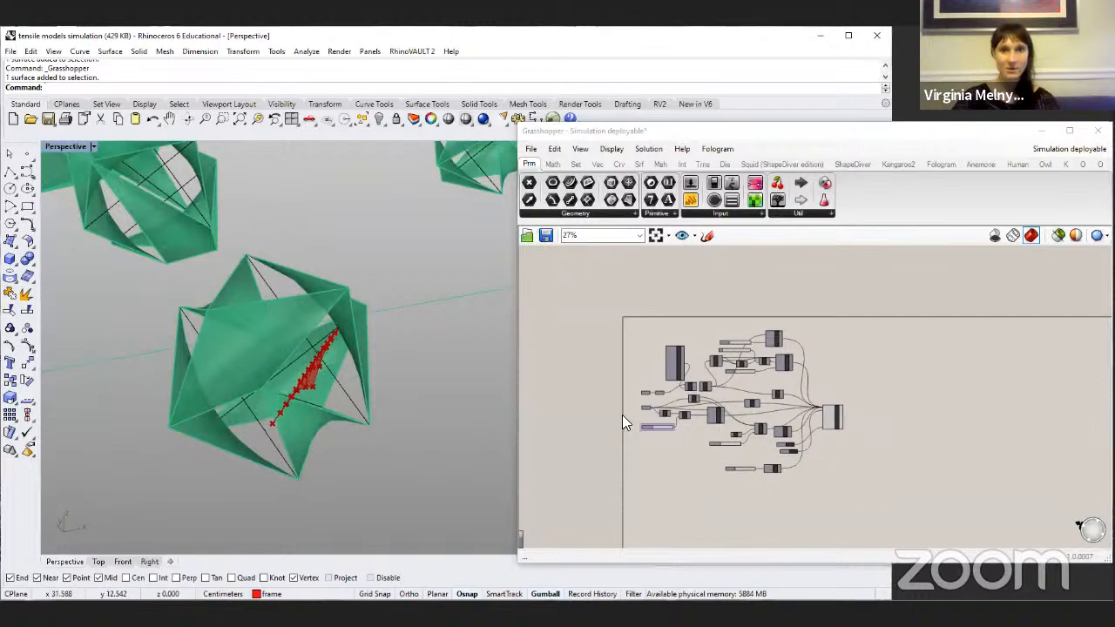
# Step: Examine the definition's Srf and Crv input parameters by selecting each one individually
pyautogui.scroll(5, 660, 356)
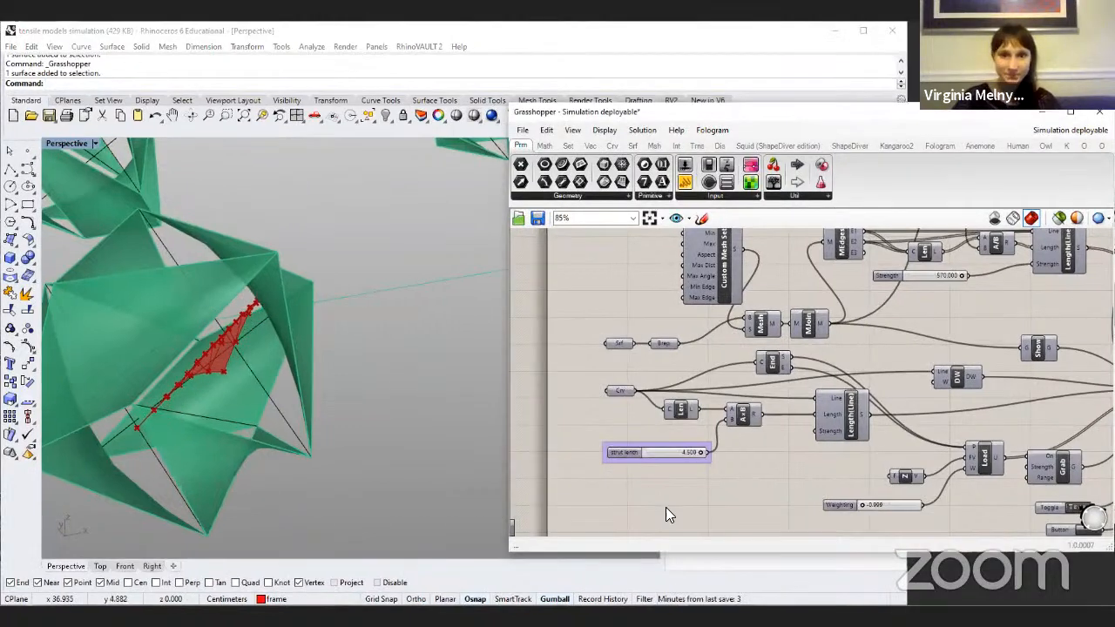
pyautogui.moveTo(599, 345); pyautogui.dragTo(649, 349, button='right')
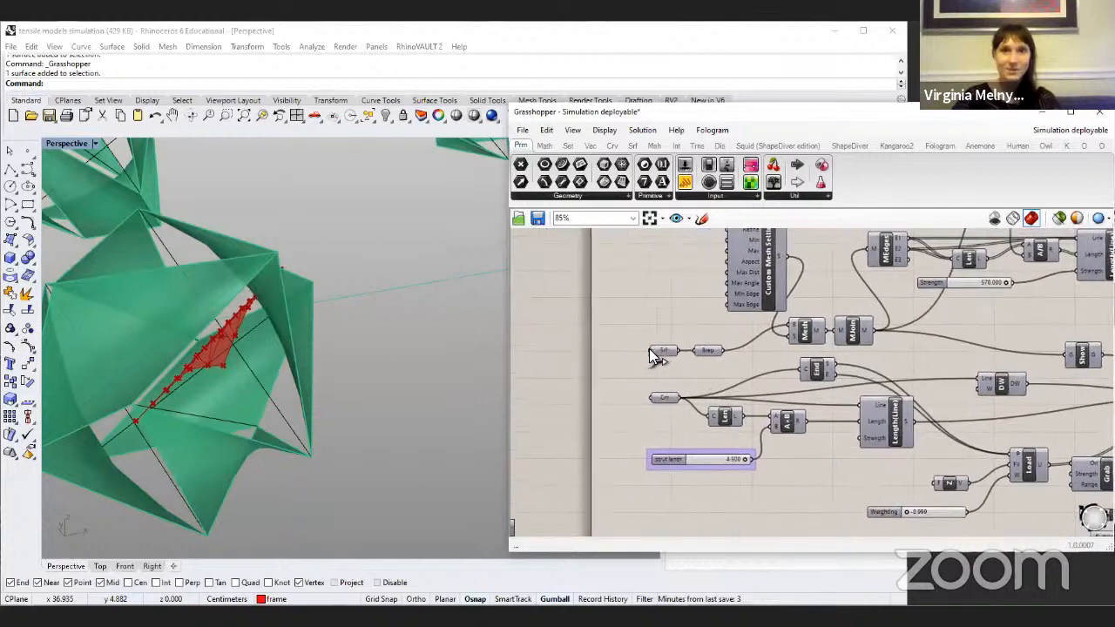
pyautogui.scroll(5, 684, 349)
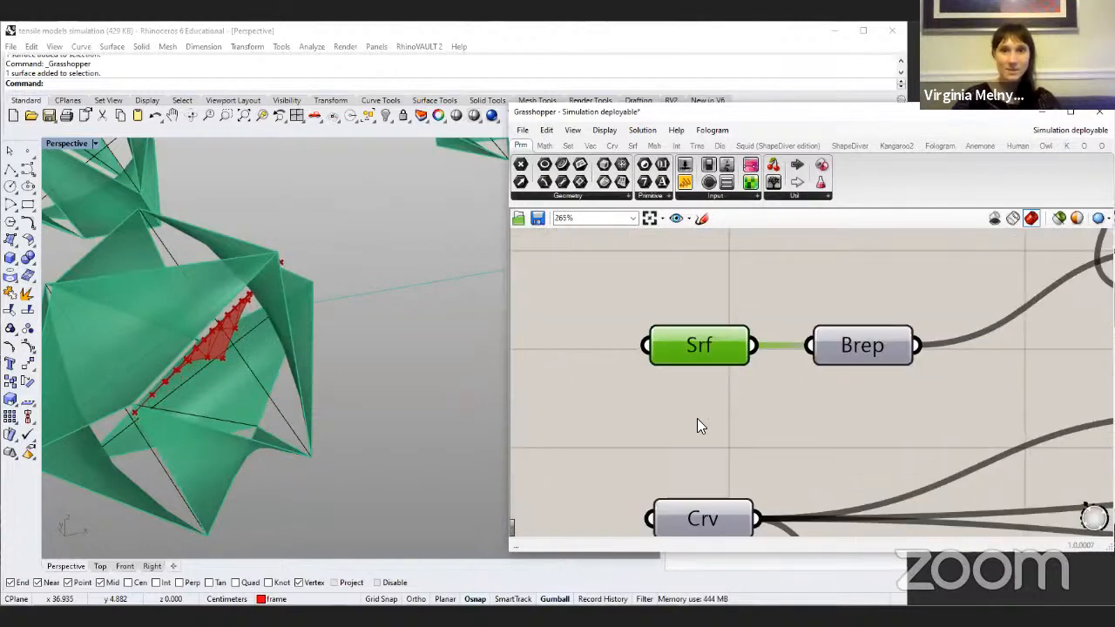
pyautogui.scroll(-2, 697, 425)
pyautogui.click(705, 420)
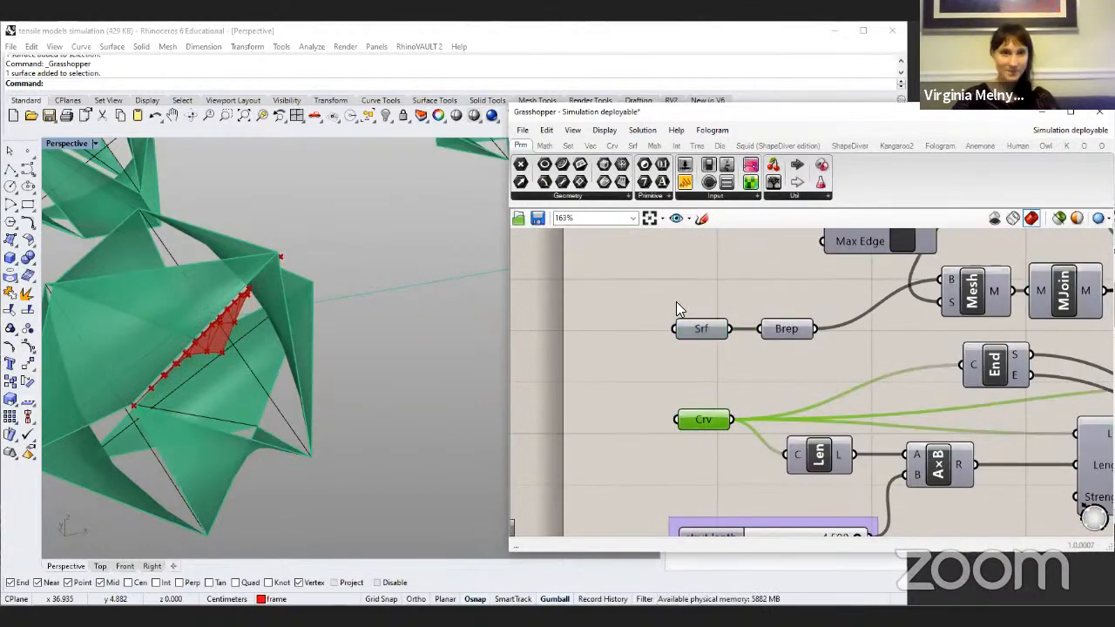
pyautogui.click(704, 329)
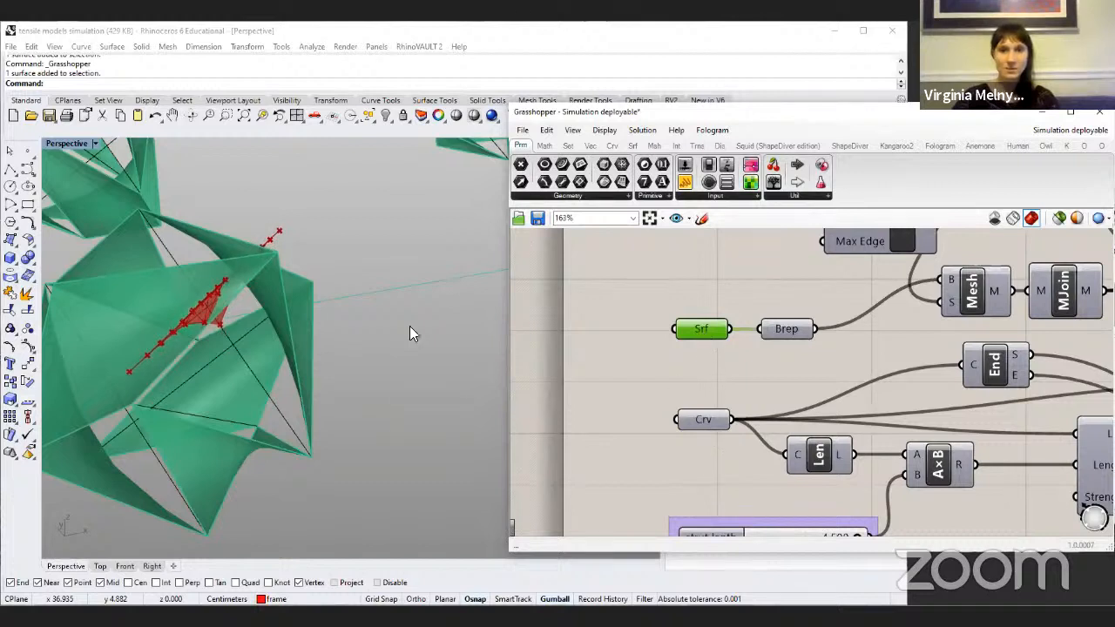
# Step: Select one surface of the starting module in the Rhino viewport, and clear that selection
pyautogui.click(154, 290)
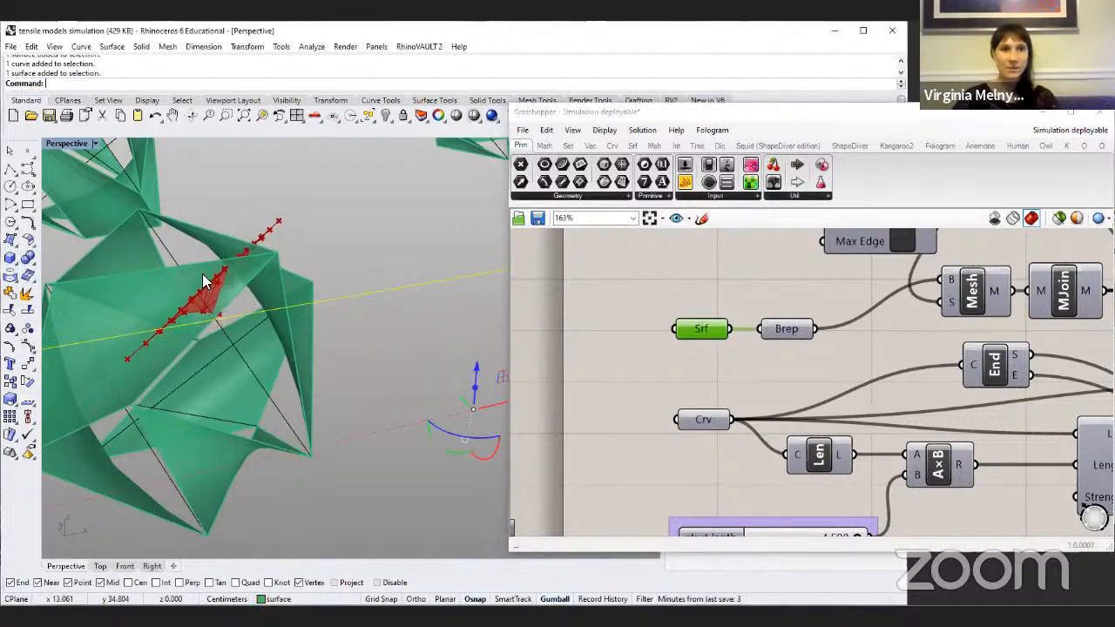
pyautogui.click(404, 300)
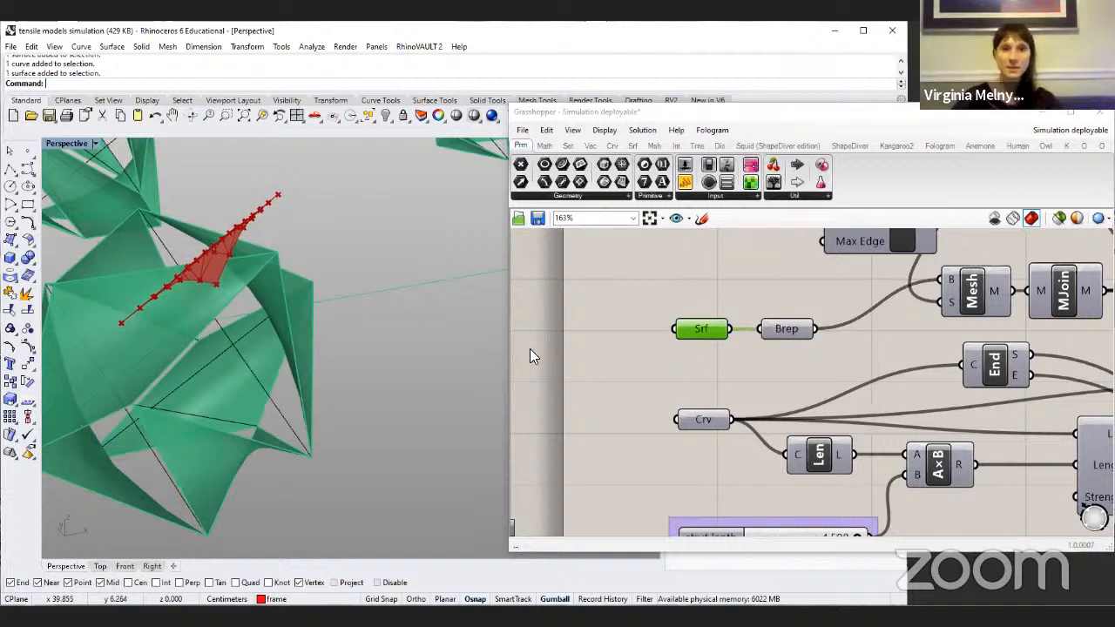
pyautogui.click(605, 384)
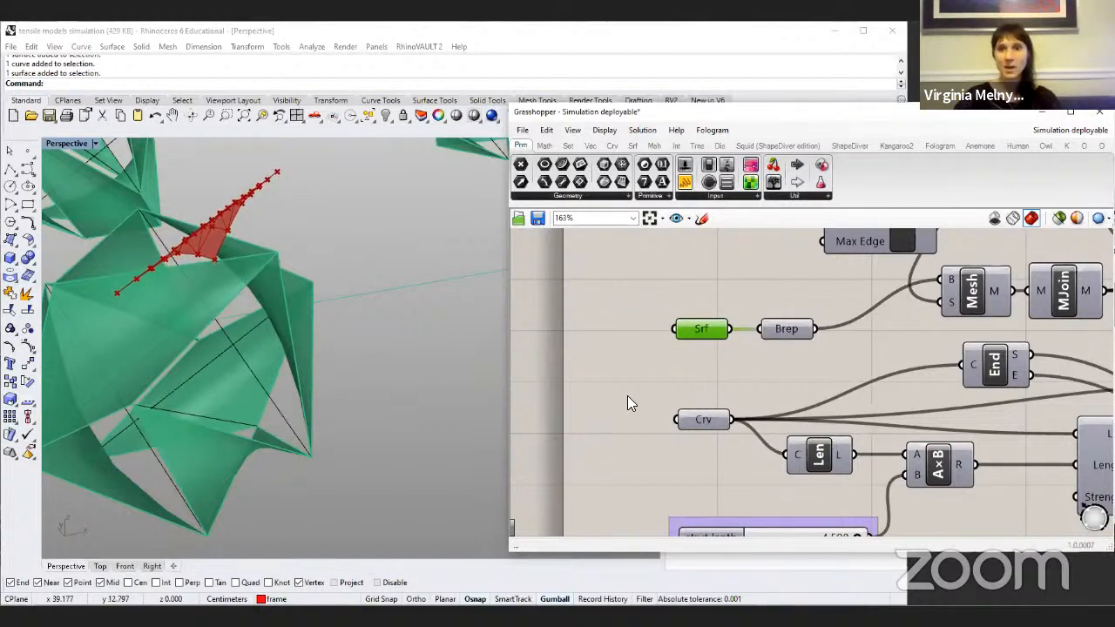
# Step: Reference the starting module's surfaces in the Srf parameter as multiple surfaces
pyautogui.moveTo(646, 397); pyautogui.dragTo(682, 402, button='right')
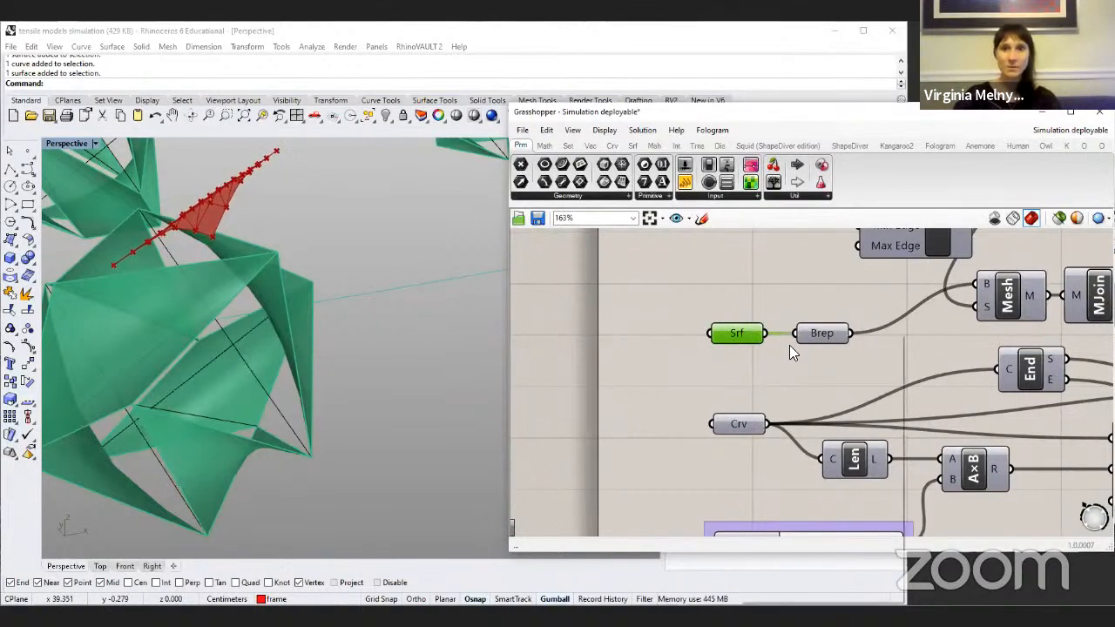
pyautogui.rightClick(742, 335)
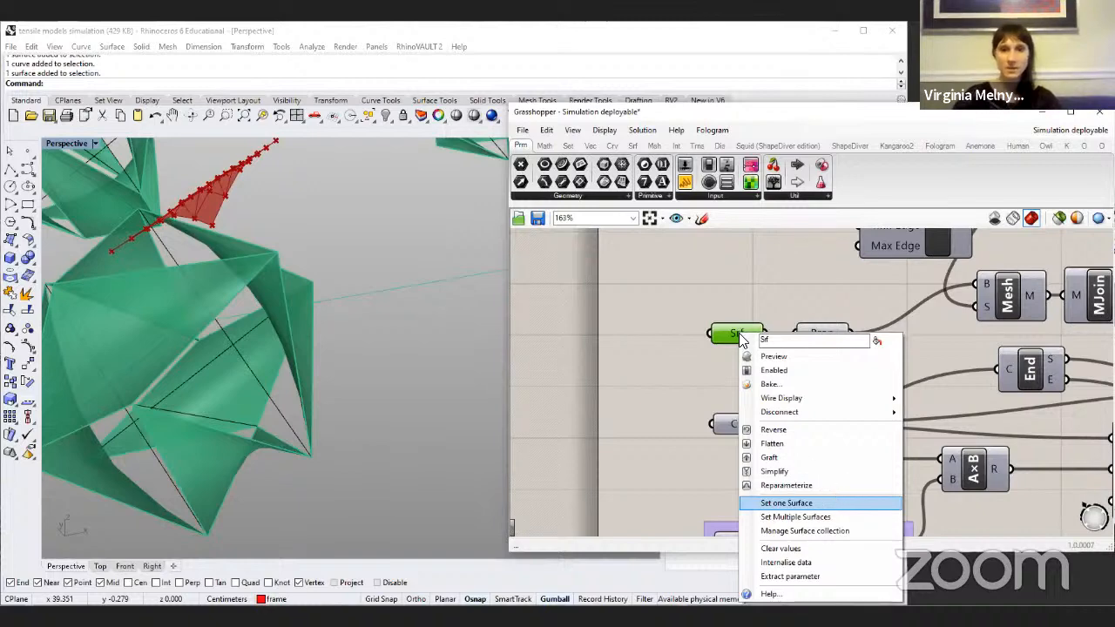
pyautogui.click(786, 503)
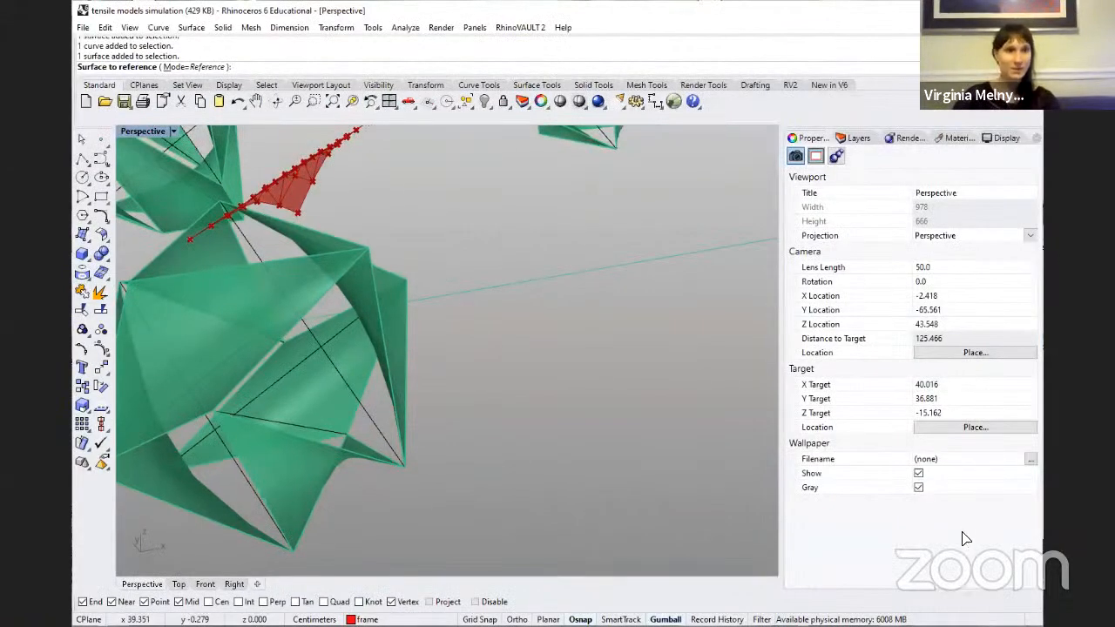
pyautogui.click(292, 238)
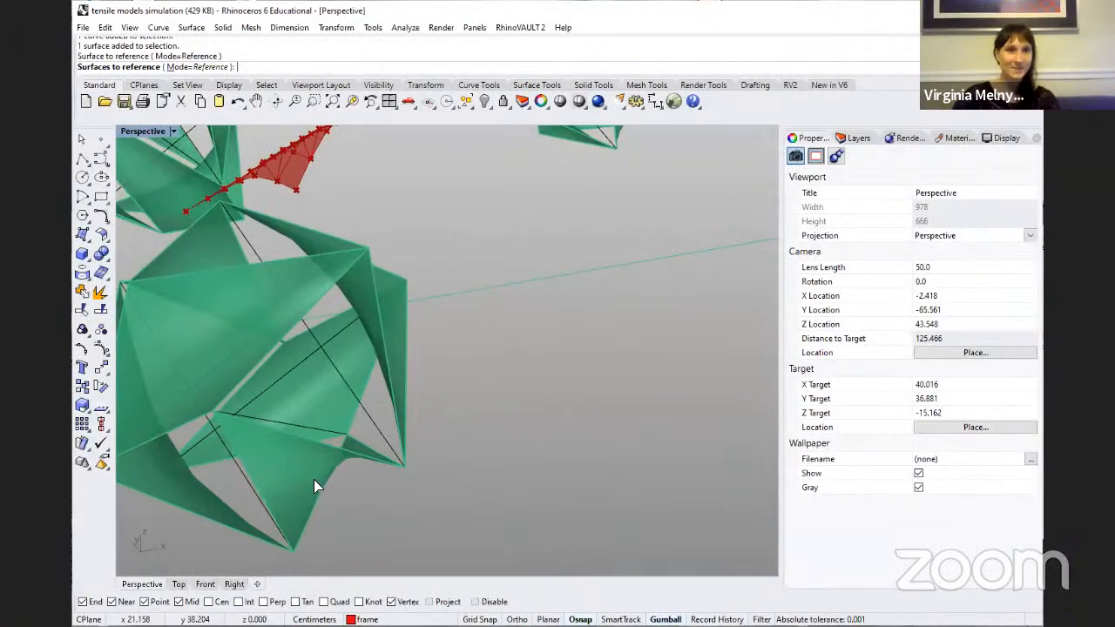
pyautogui.click(314, 481)
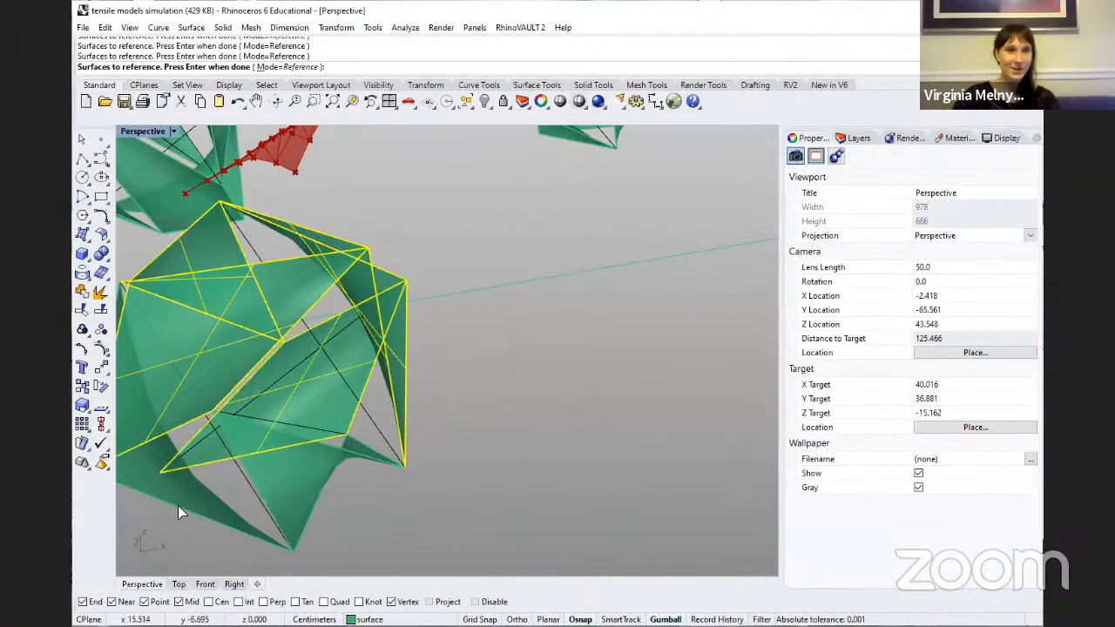
pyautogui.click(179, 503)
pyautogui.press('Return')
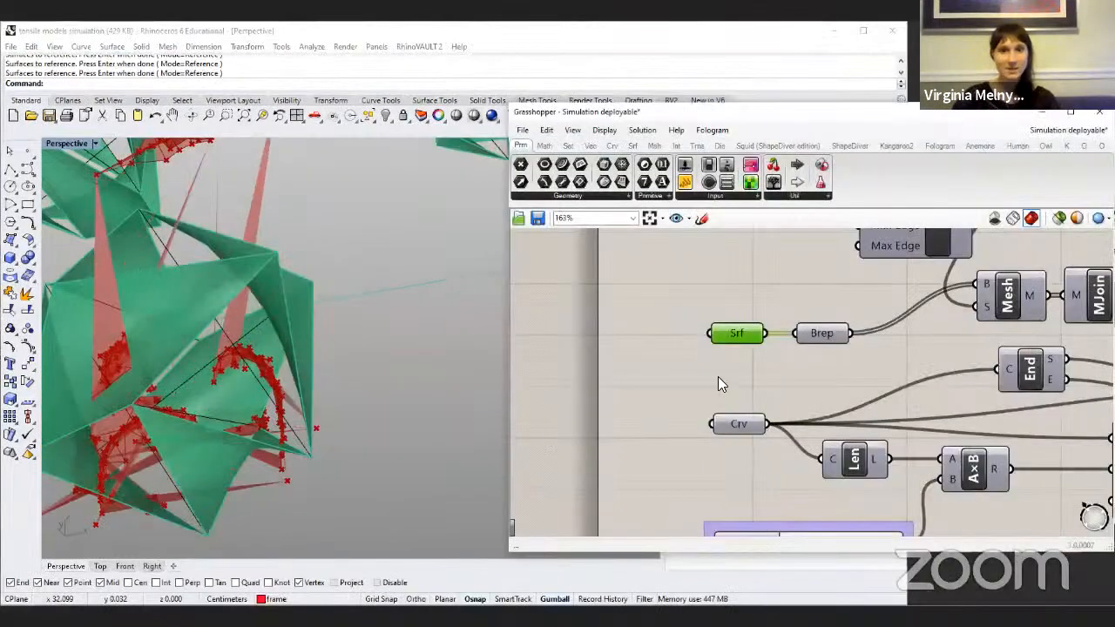
# Step: Reference the starting module's strut curves in the Crv parameter as multiple curves, choosing curves rather than surface edges
pyautogui.click(733, 426)
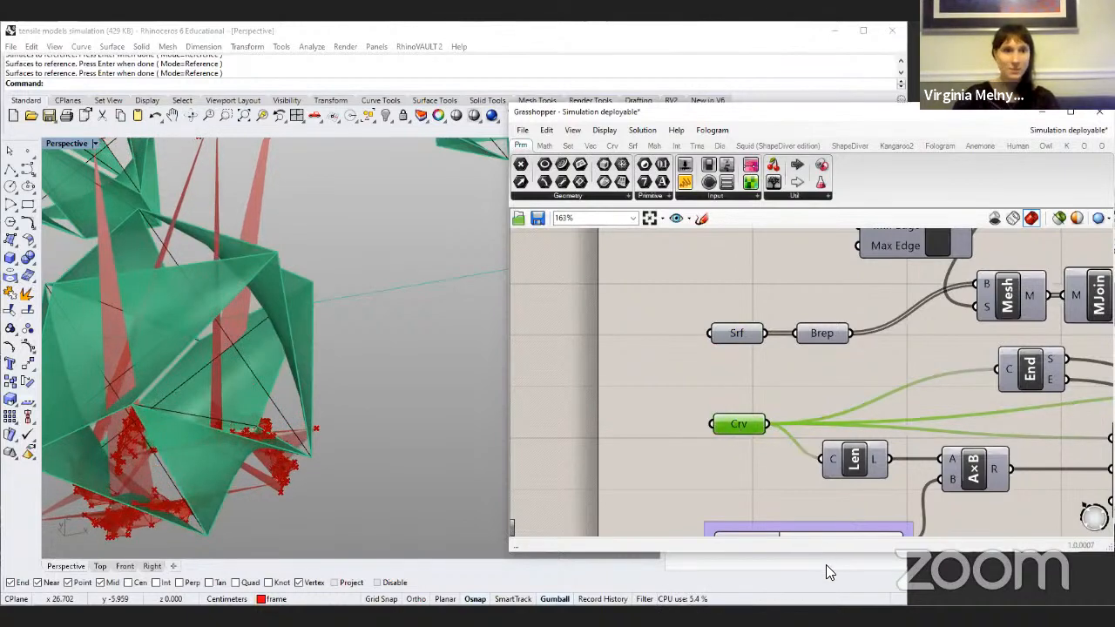
pyautogui.rightClick(734, 424)
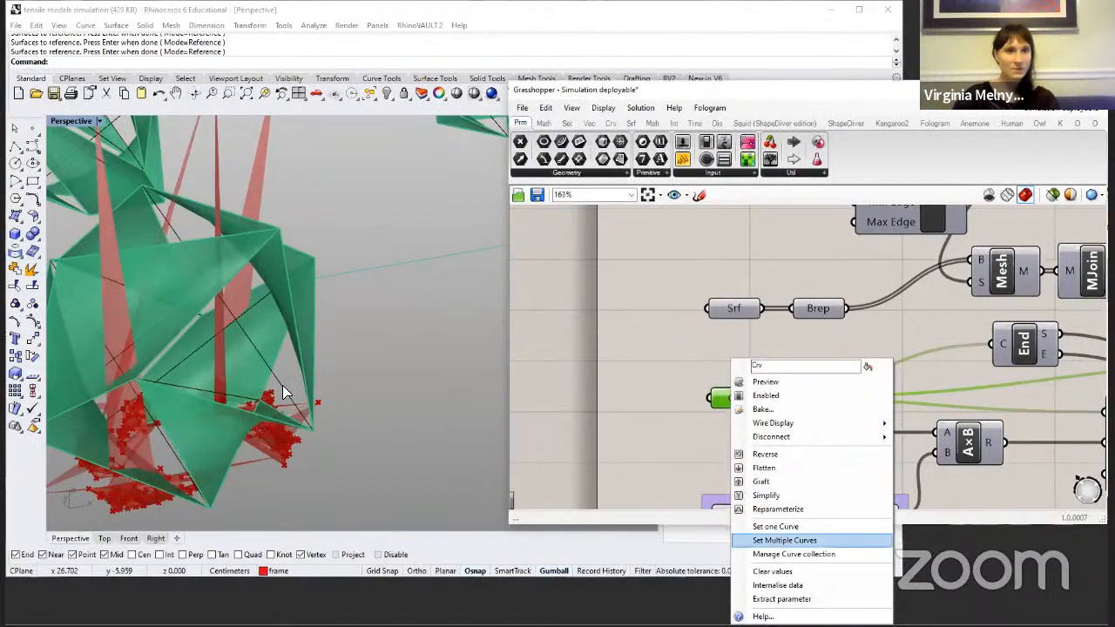
pyautogui.click(221, 338)
pyautogui.click(212, 395)
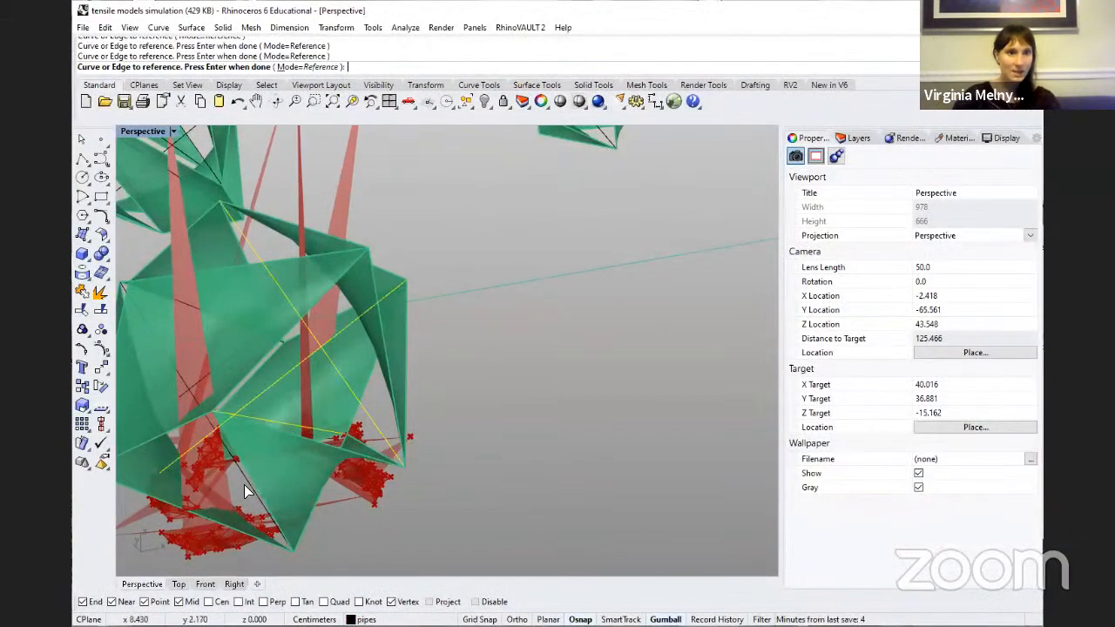
pyautogui.click(256, 334)
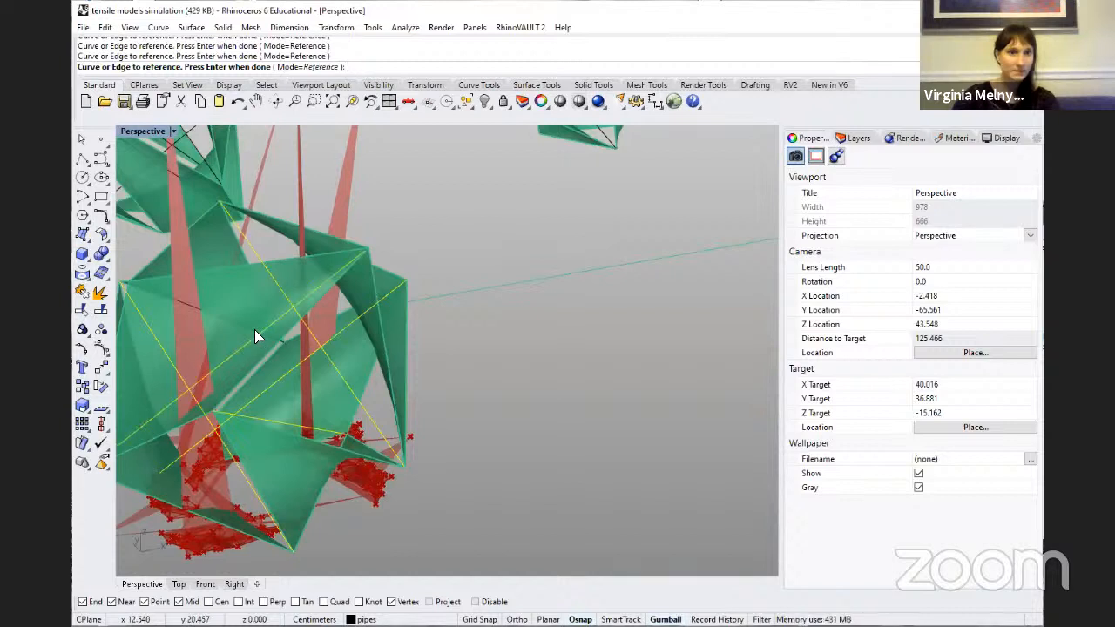
pyautogui.click(277, 346)
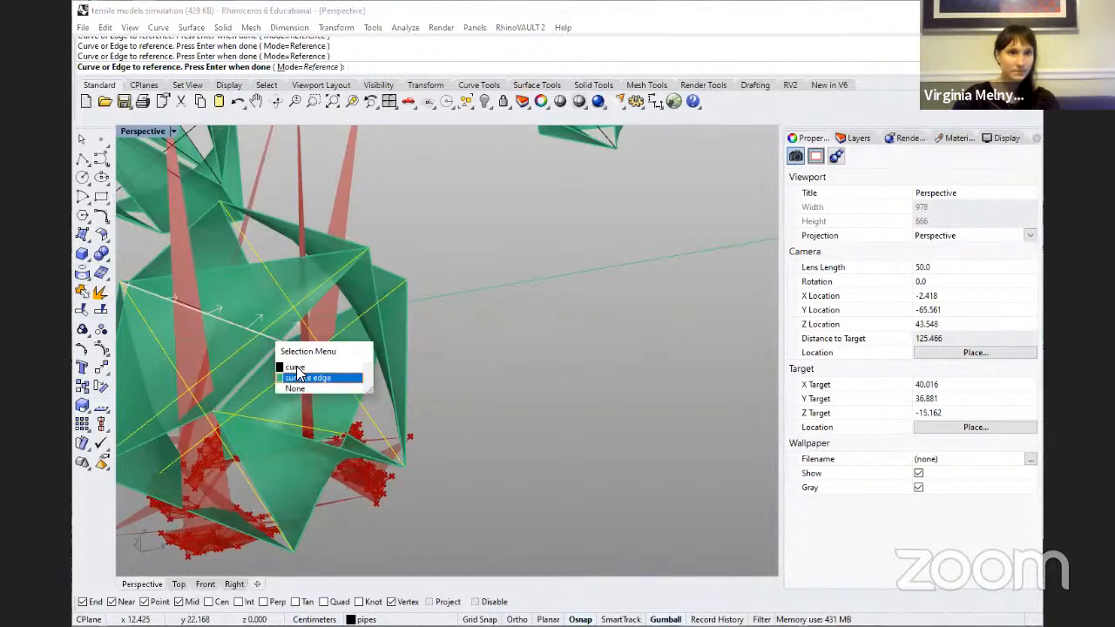
pyautogui.rightClick(545, 444)
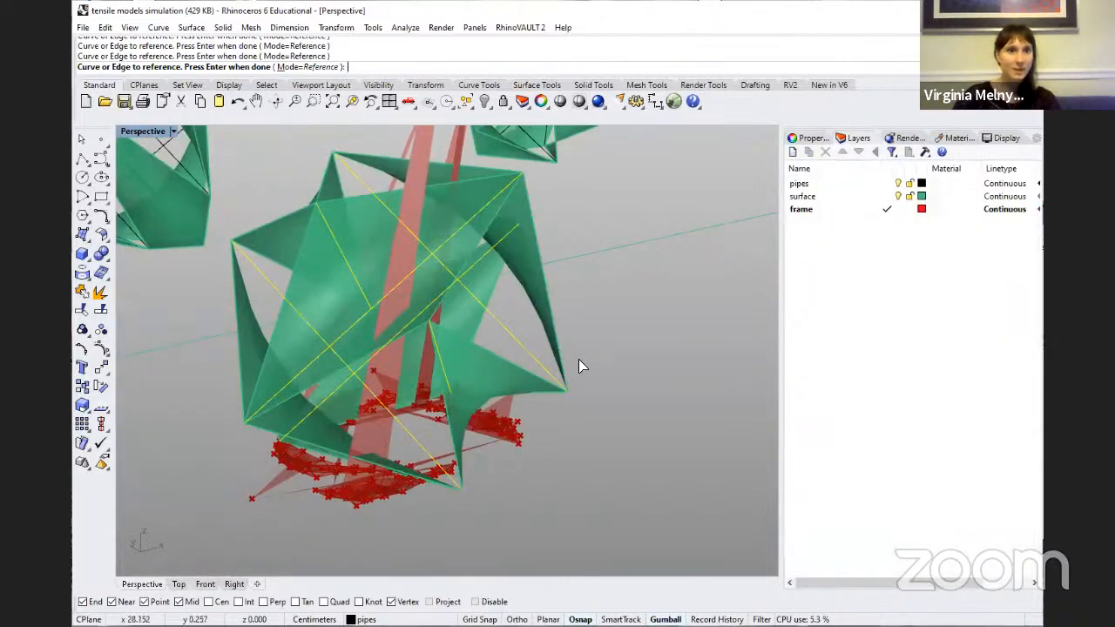
pyautogui.press('Escape')
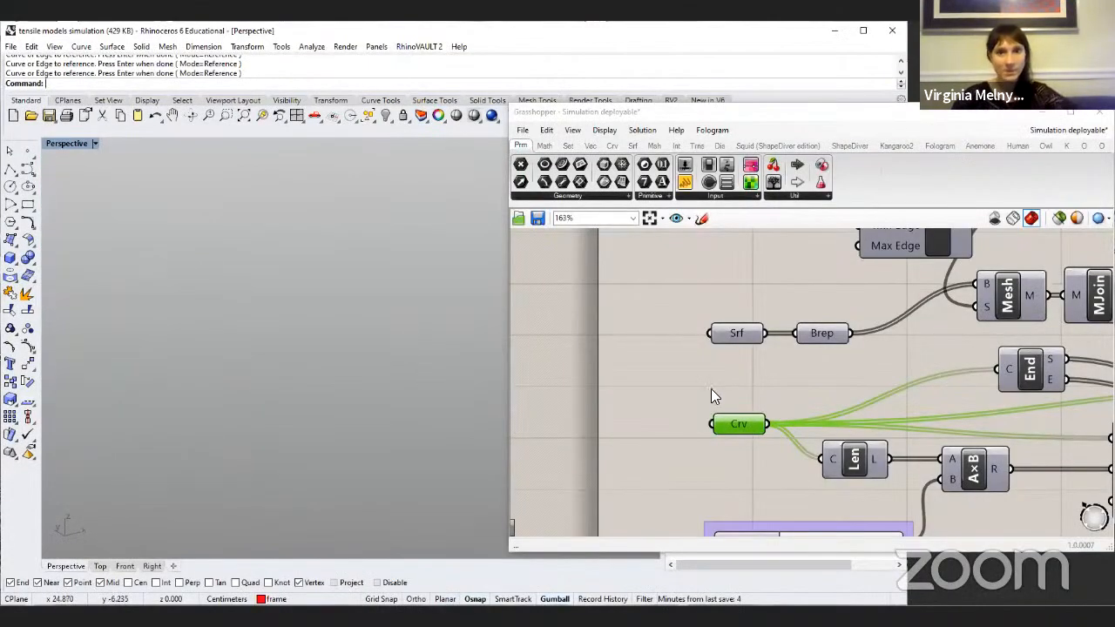
# Step: Restart the BouncySolver simulation with the Button component wired to its Reset input
pyautogui.scroll(-6, 853, 457)
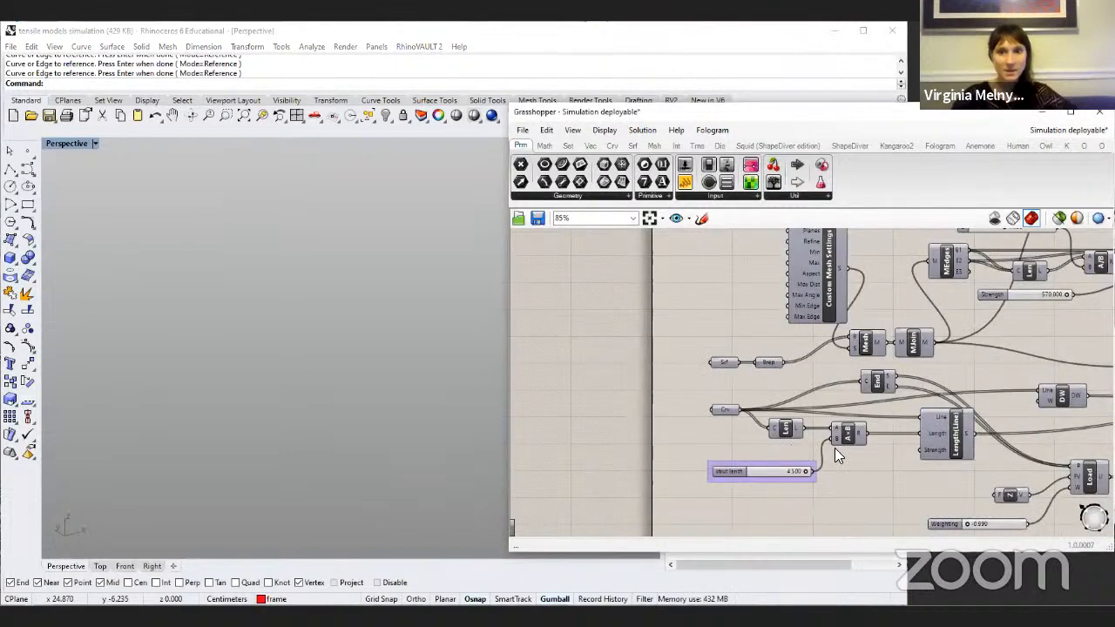
pyautogui.scroll(4, 858, 454)
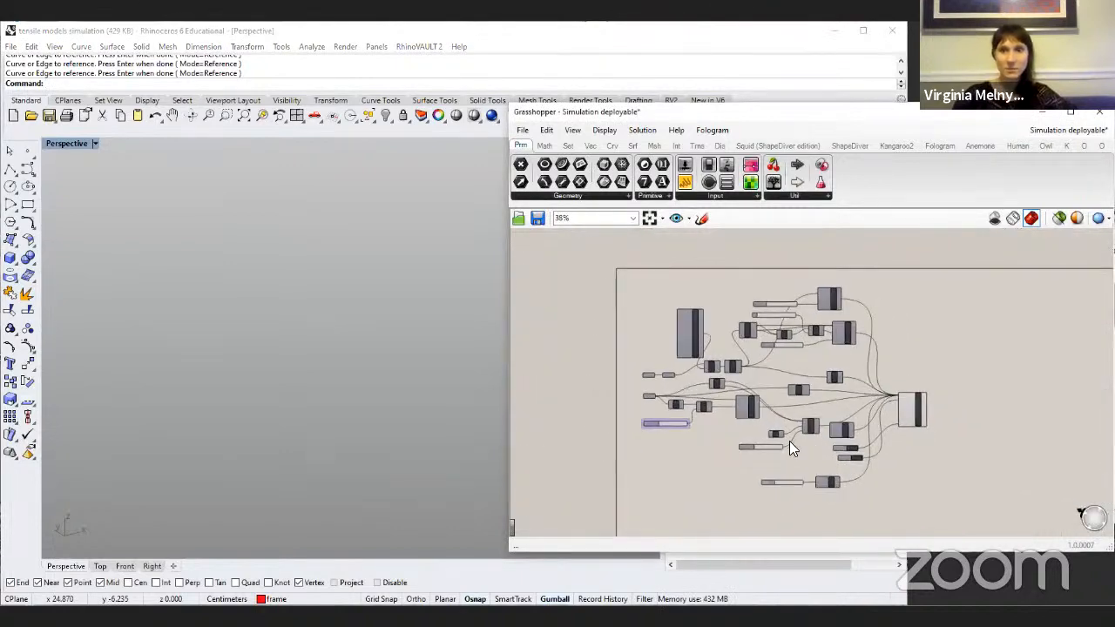
pyautogui.scroll(3, 842, 456)
pyautogui.click(840, 451)
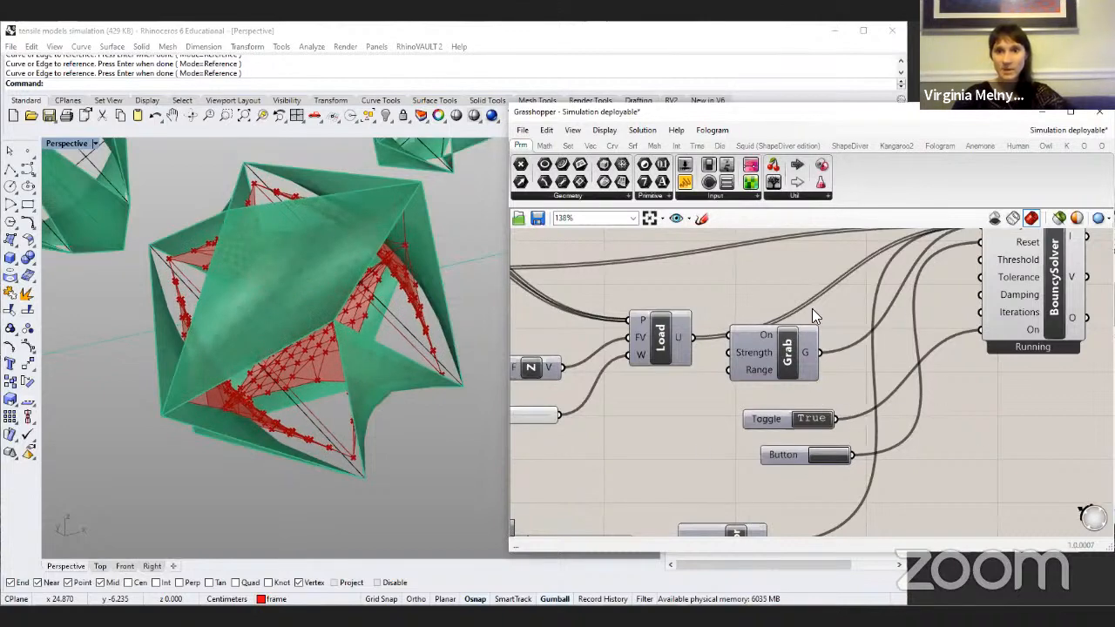
pyautogui.scroll(-1, 956, 399)
pyautogui.scroll(-2, 709, 474)
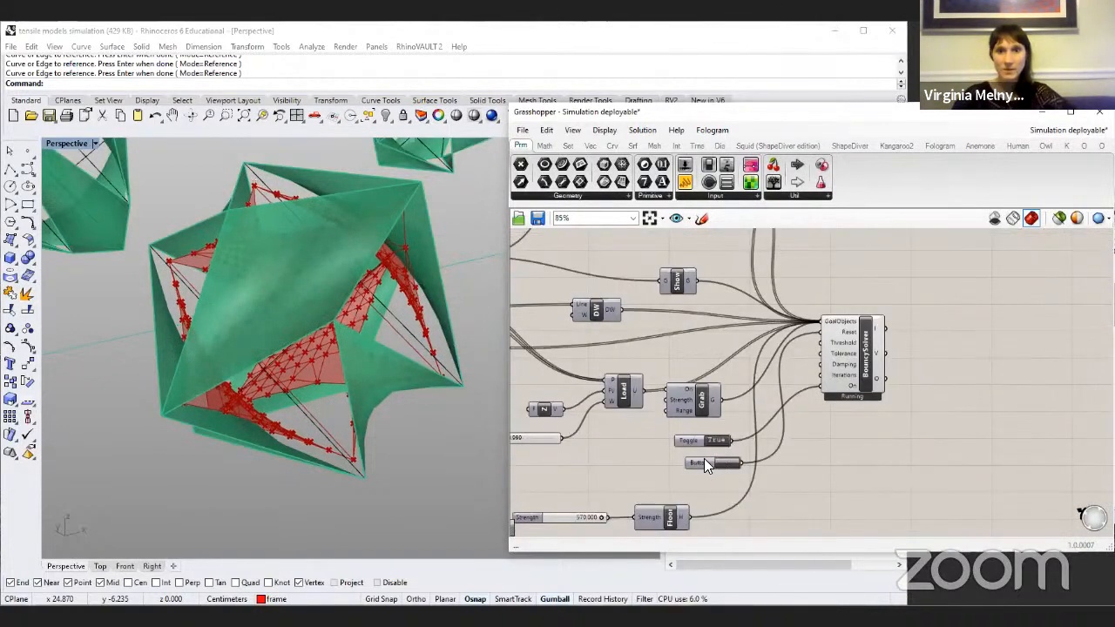
pyautogui.click(732, 462)
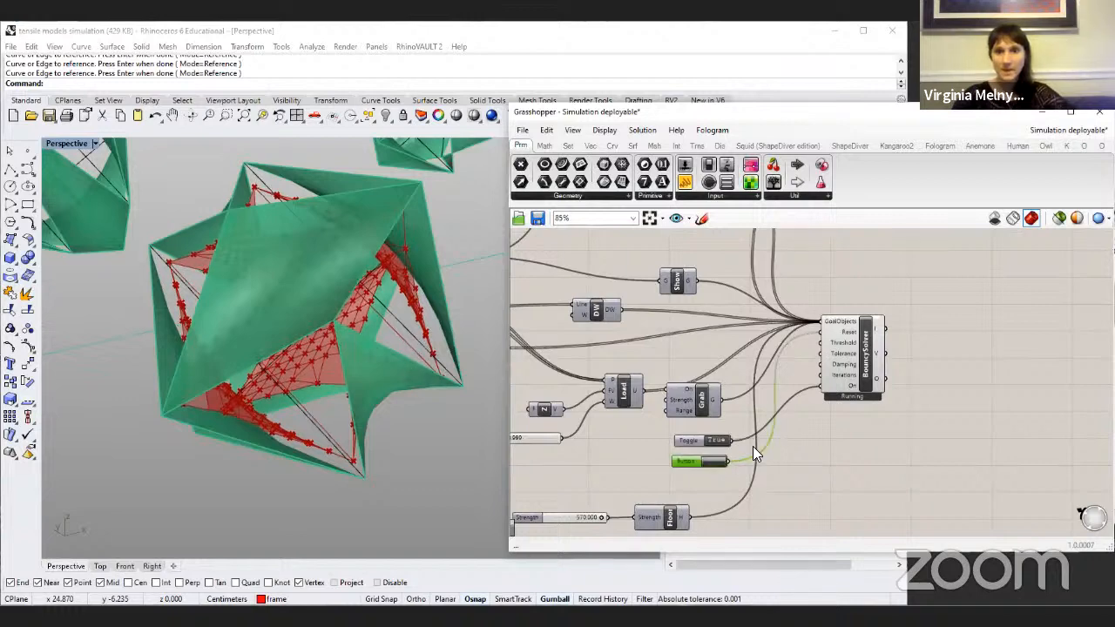
# Step: Examine the red simulated mesh inside the starting module from several angles
pyautogui.scroll(6, 737, 461)
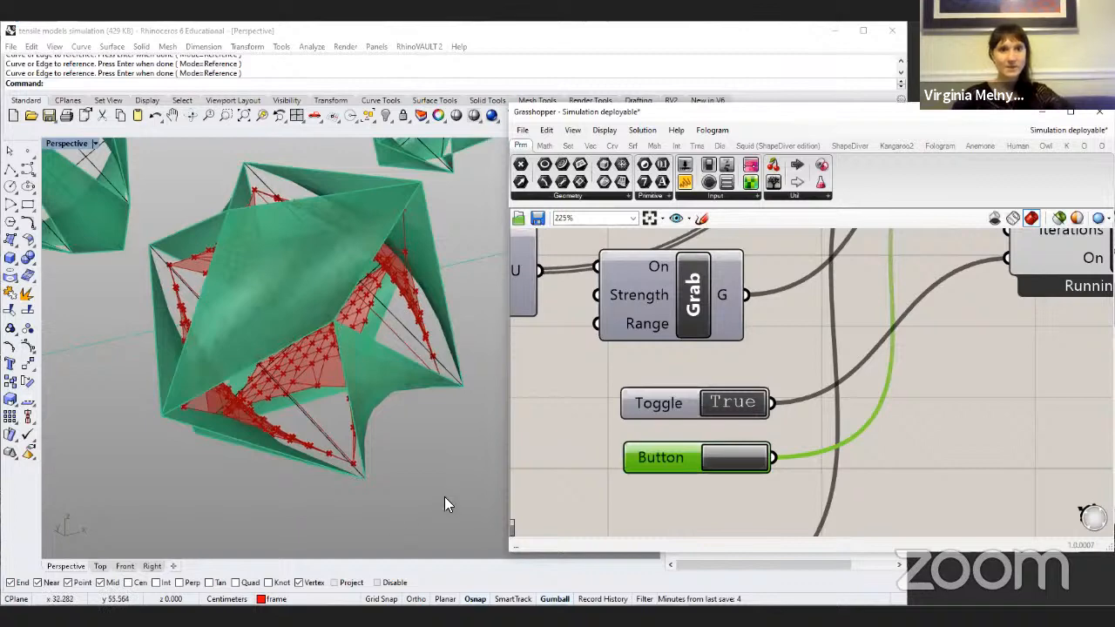
pyautogui.moveTo(406, 443); pyautogui.dragTo(391, 327, button='right')
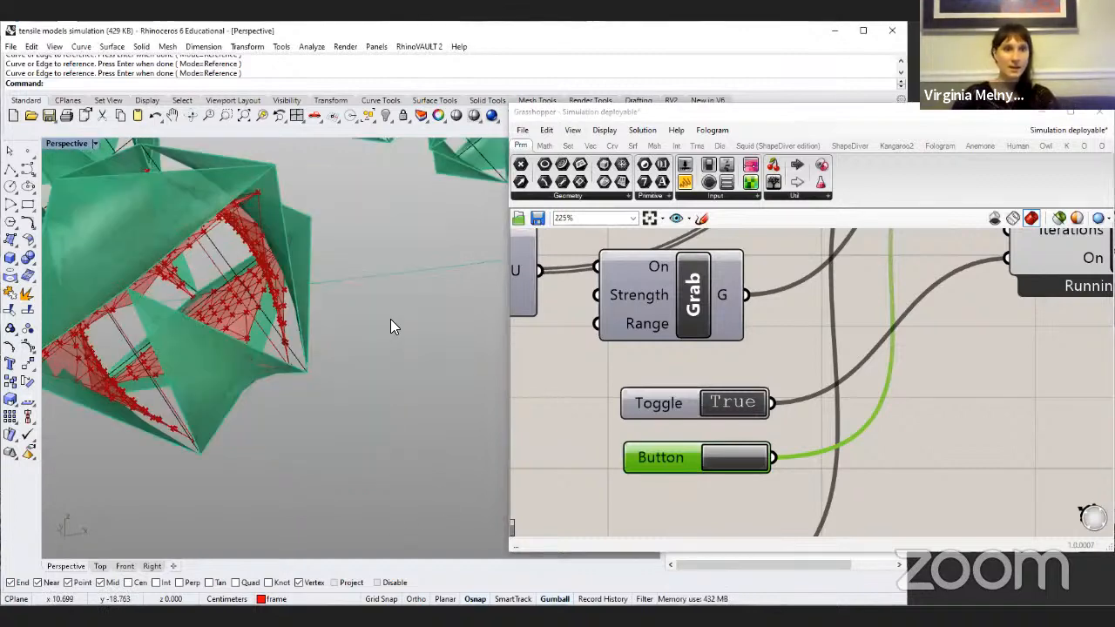
pyautogui.keyDown('shift'); pyautogui.moveTo(241, 249); pyautogui.dragTo(416, 268, button='right'); pyautogui.keyUp('shift')
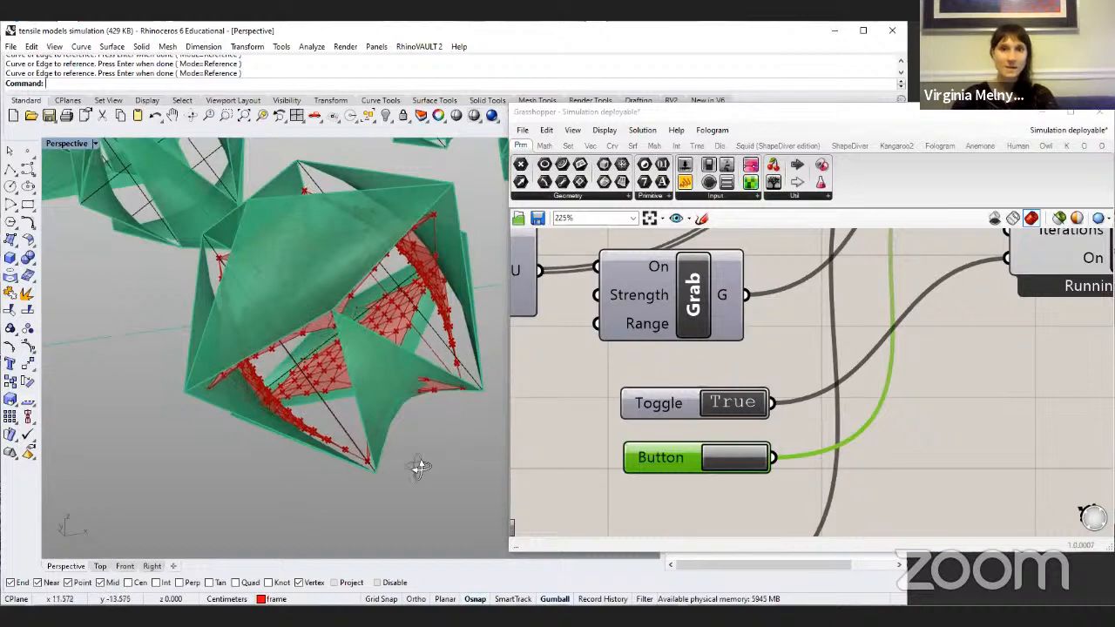
pyautogui.moveTo(386, 469); pyautogui.dragTo(488, 397, button='right')
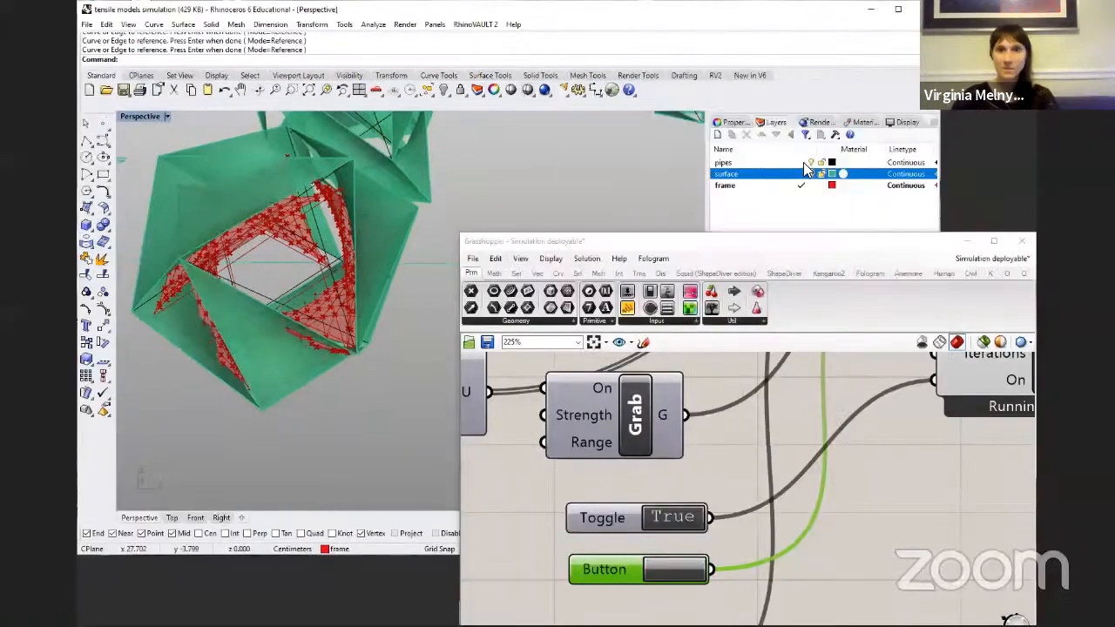
# Step: Hide the surface layer and shift the Grab component slightly on the canvas
pyautogui.click(810, 173)
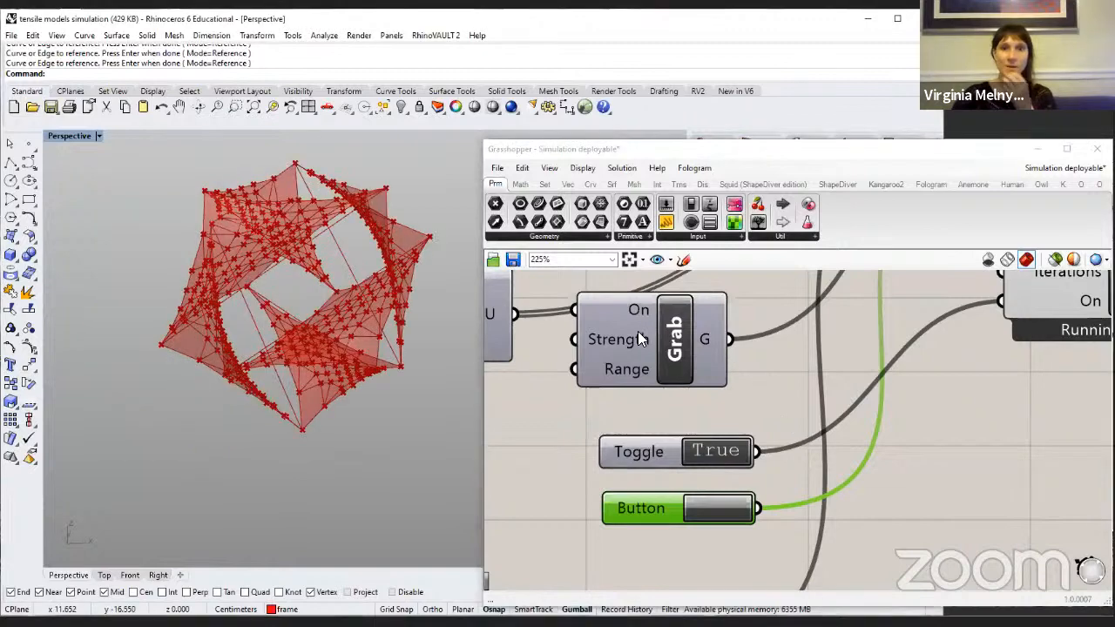
pyautogui.click(653, 345)
pyautogui.moveTo(690, 335); pyautogui.dragTo(717, 339)
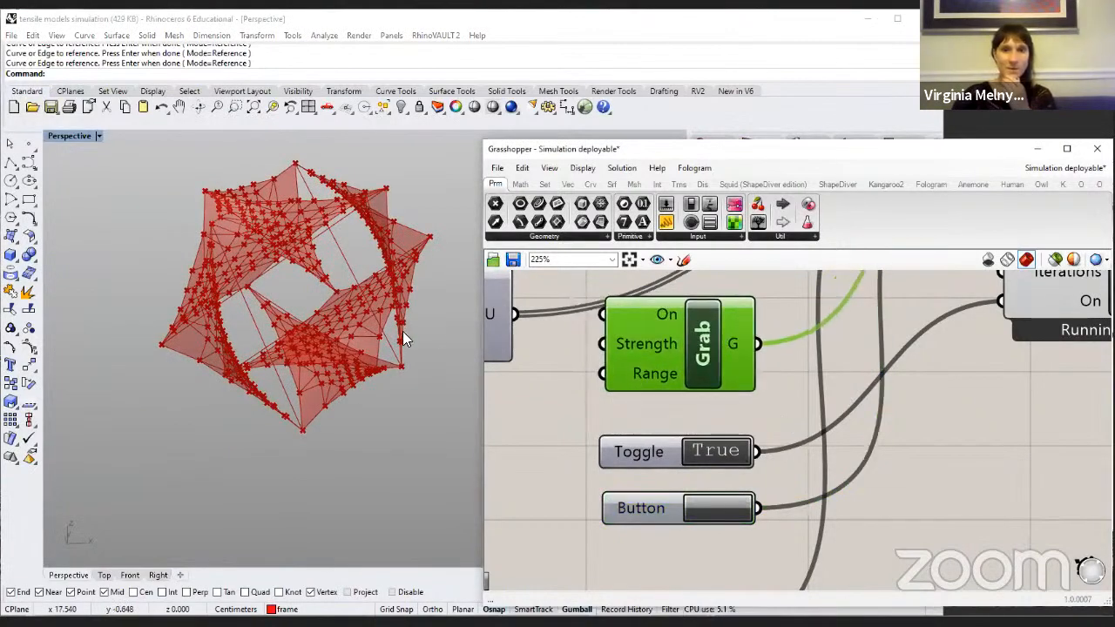
pyautogui.click(408, 263)
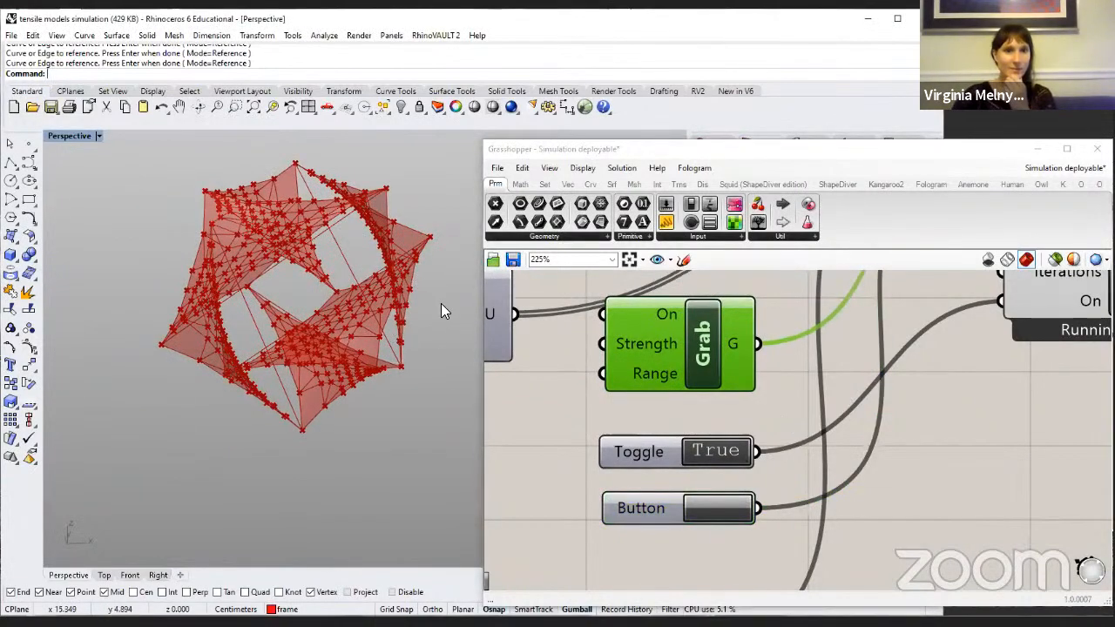
pyautogui.click(669, 344)
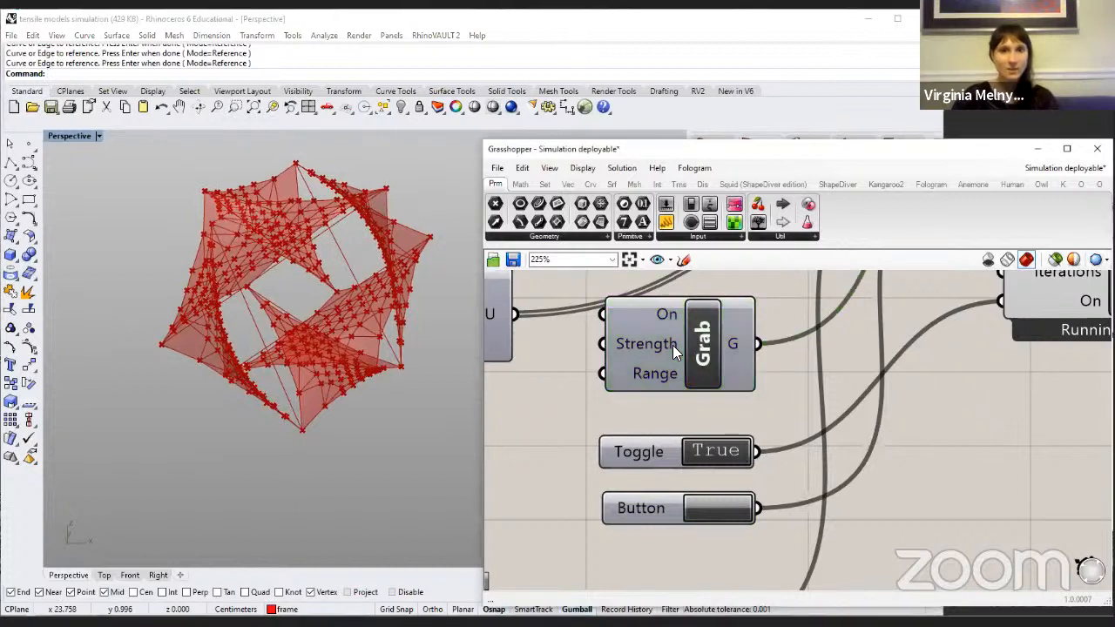
pyautogui.click(343, 248)
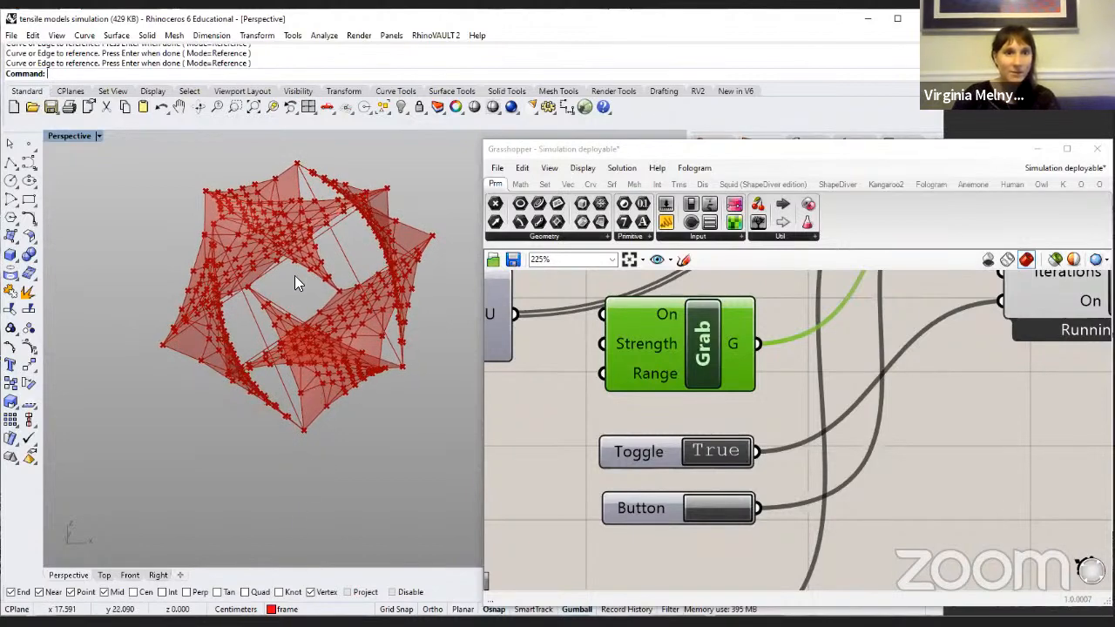
# Step: Add a number slider with a maximum of 19 and wire it to the Grab component's Strength input
pyautogui.scroll(-12, 298, 263)
pyautogui.scroll(6, 313, 267)
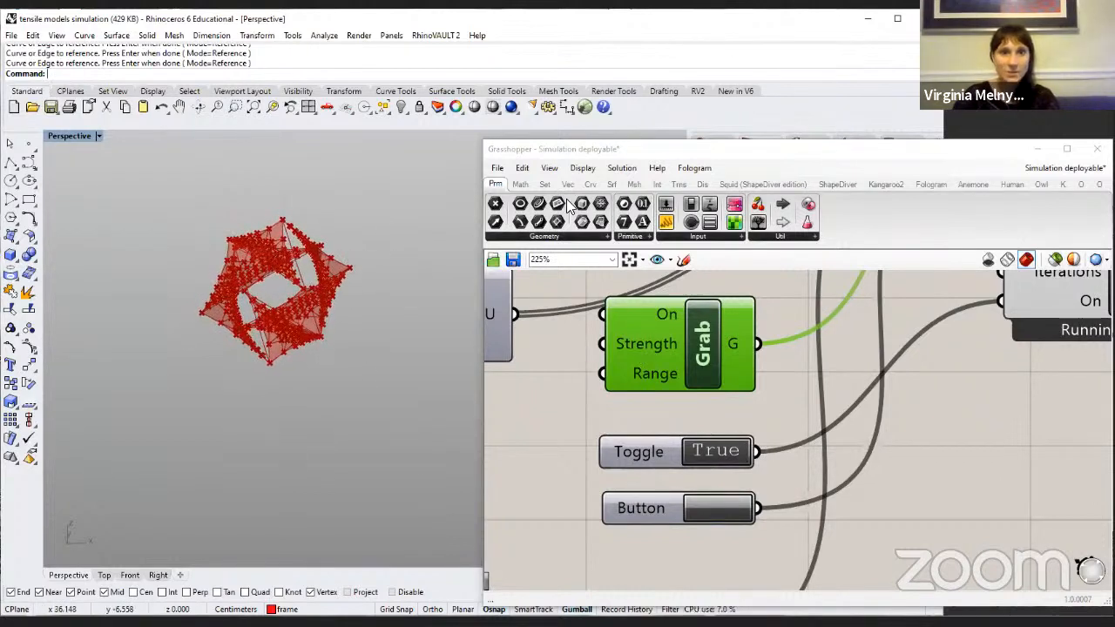
pyautogui.click(496, 184)
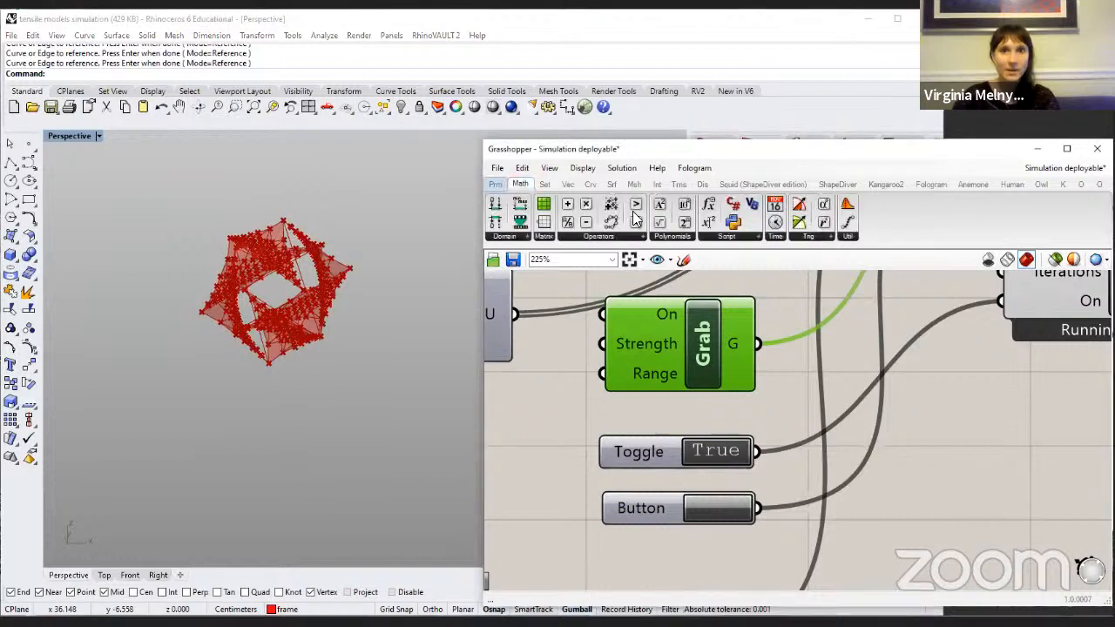
pyautogui.moveTo(517, 425); pyautogui.dragTo(519, 424)
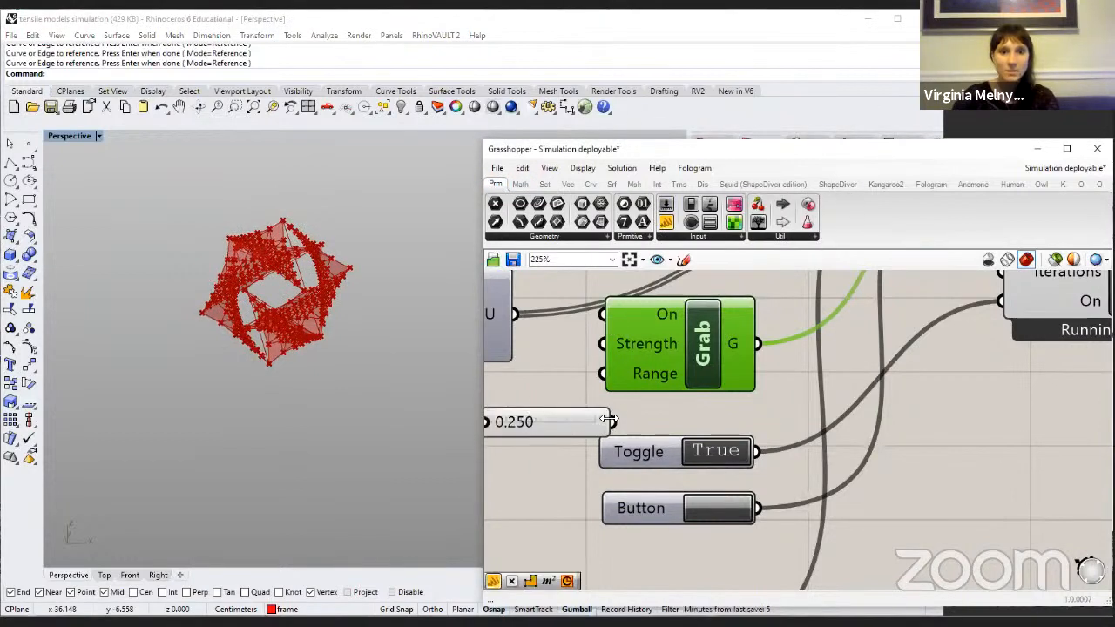
pyautogui.moveTo(612, 422); pyautogui.dragTo(601, 343)
pyautogui.moveTo(483, 426); pyautogui.dragTo(661, 416)
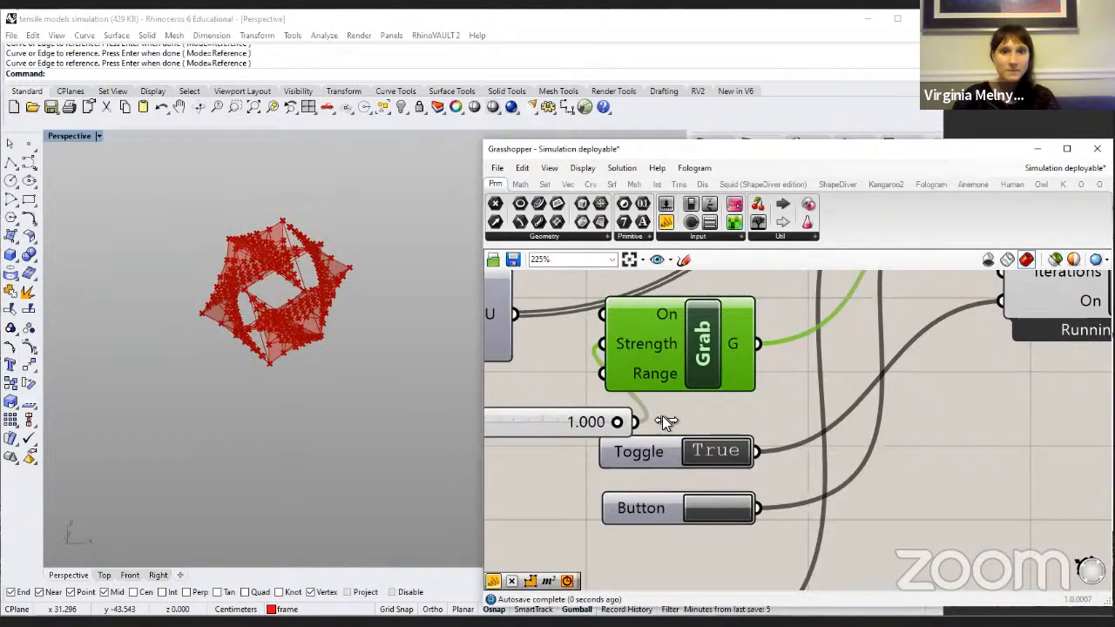
pyautogui.rightClick(587, 426)
pyautogui.click(685, 487)
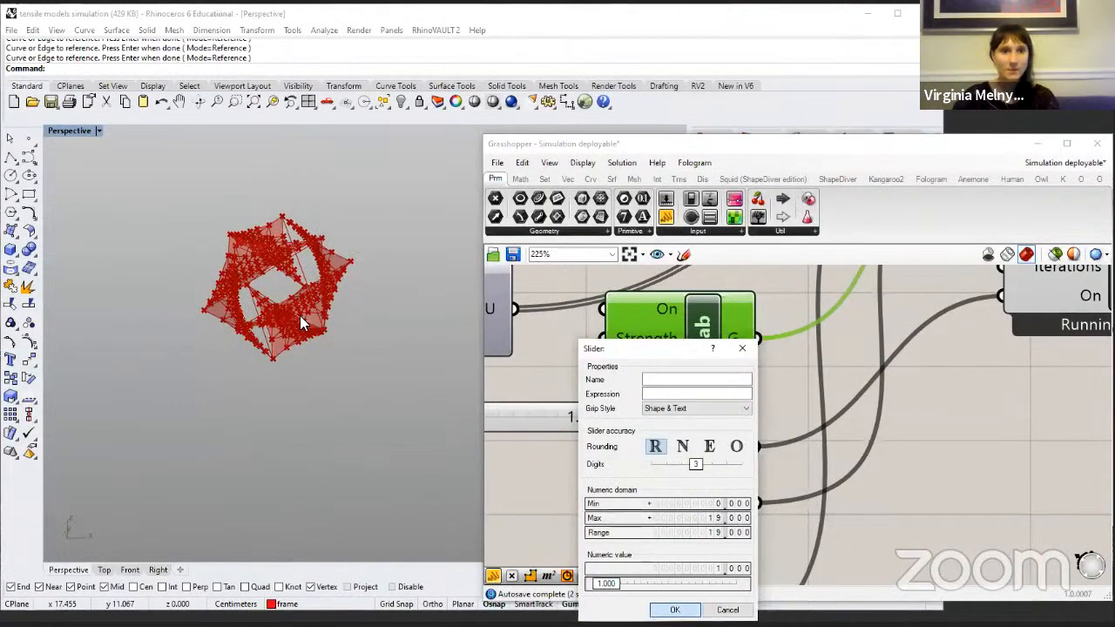
pyautogui.press('Return')
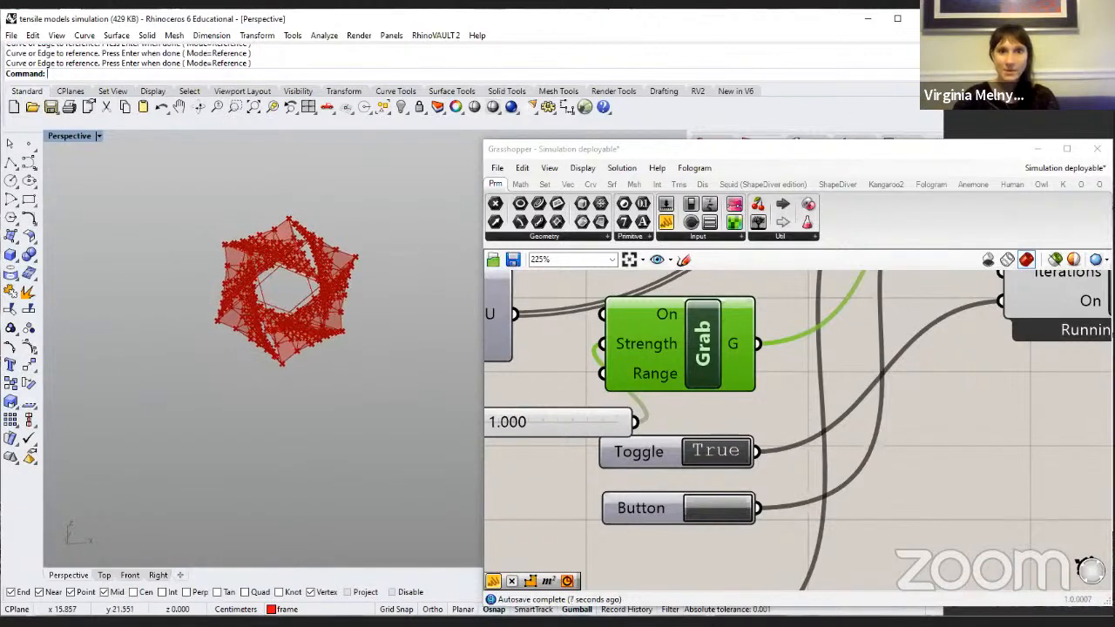
# Step: Raise the Grab Strength slider to 15.585 and pull on the simulated mesh to tumble the module
pyautogui.moveTo(524, 420); pyautogui.dragTo(678, 414)
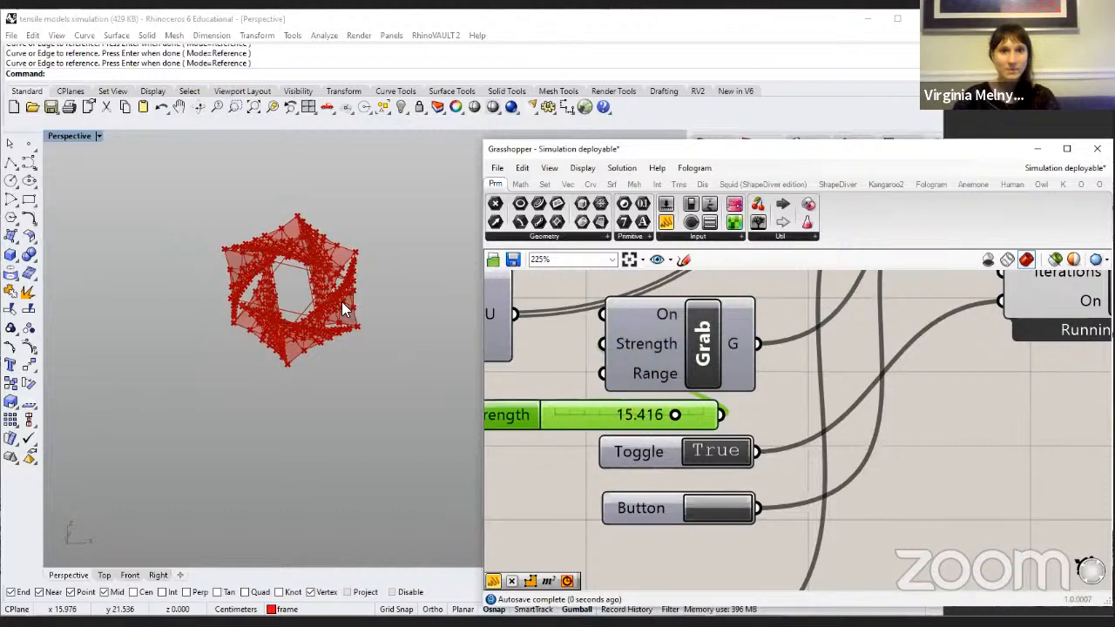
pyautogui.keyDown('alt'); pyautogui.moveTo(336, 258); pyautogui.dragTo(269, 303); pyautogui.keyUp('alt')
pyautogui.keyDown('alt'); pyautogui.moveTo(300, 205); pyautogui.dragTo(324, 344); pyautogui.keyUp('alt')
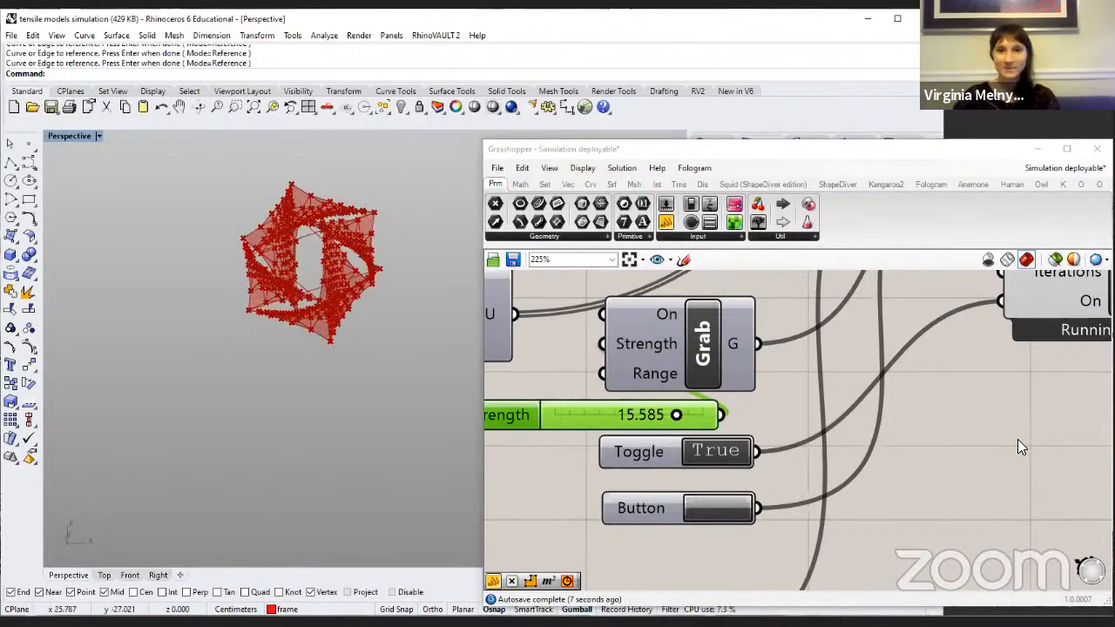
# Step: Move the Grab component away from its Strength slider and line the slider up with the Strength input
pyautogui.click(888, 439)
pyautogui.moveTo(925, 454); pyautogui.dragTo(951, 477, button='right')
pyautogui.moveTo(669, 411); pyautogui.dragTo(758, 524, button='right')
pyautogui.moveTo(756, 513); pyautogui.dragTo(879, 511)
pyautogui.moveTo(732, 542); pyautogui.dragTo(722, 467)
pyautogui.click(671, 388)
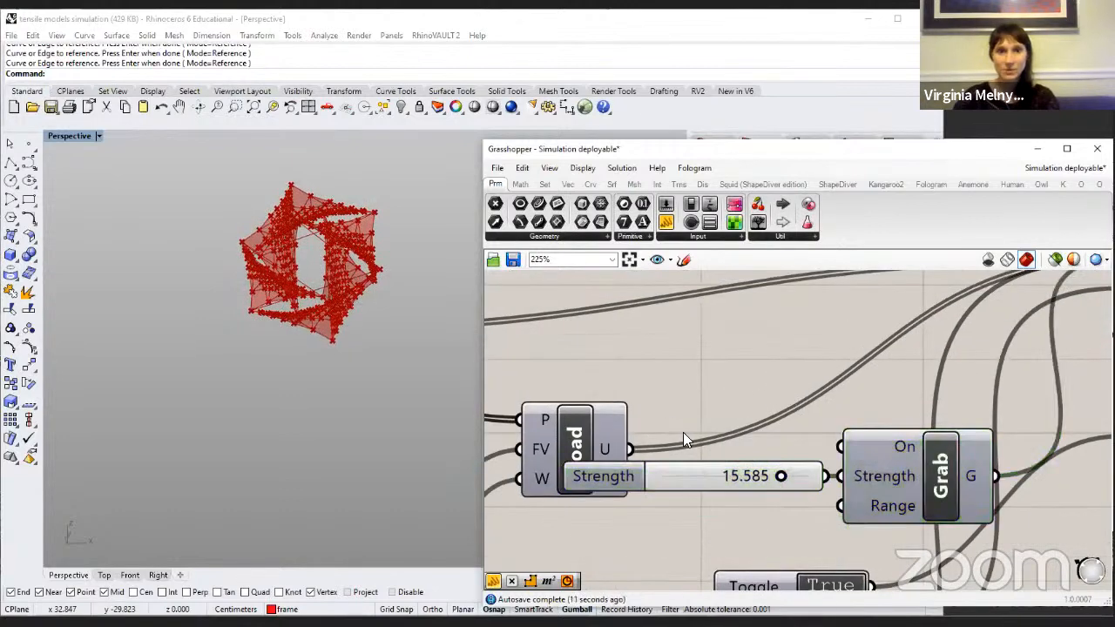
# Step: Move the Grab component and its Strength slider together so they no longer overlap the Load component
pyautogui.scroll(-5, 769, 380)
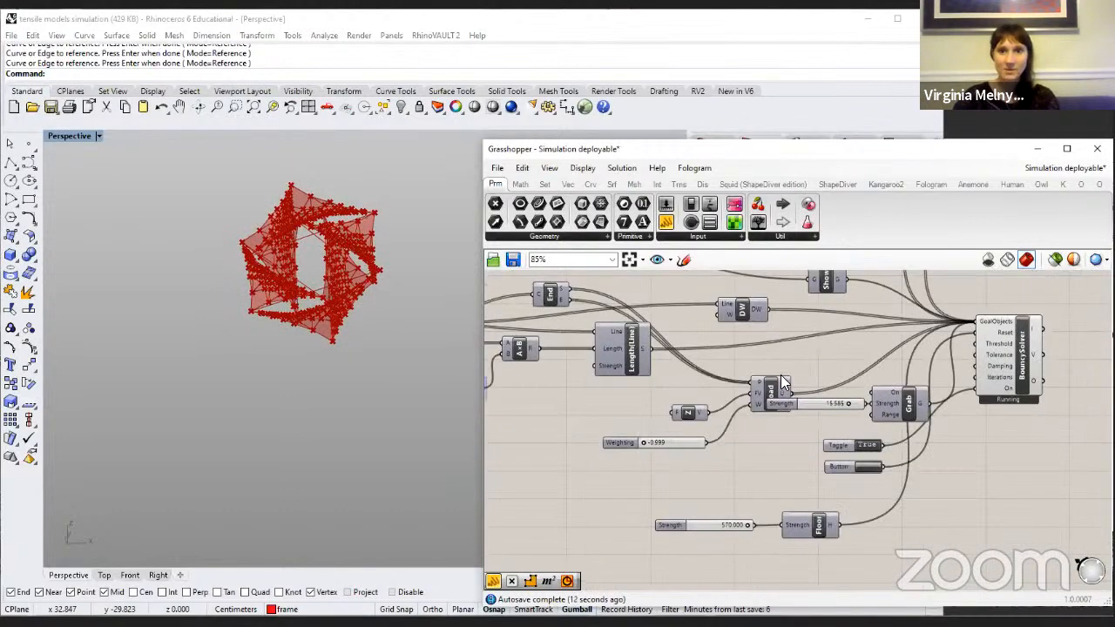
pyautogui.click(768, 383)
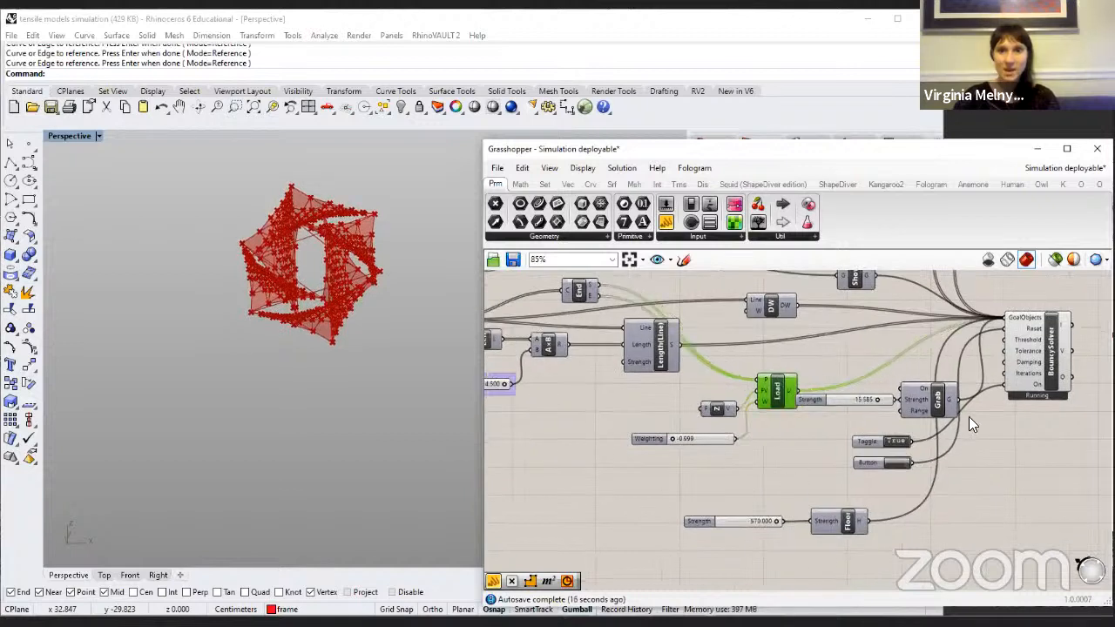
pyautogui.click(857, 395)
pyautogui.click(916, 400)
pyautogui.keyDown('shift'); pyautogui.click(886, 400); pyautogui.keyUp('shift')
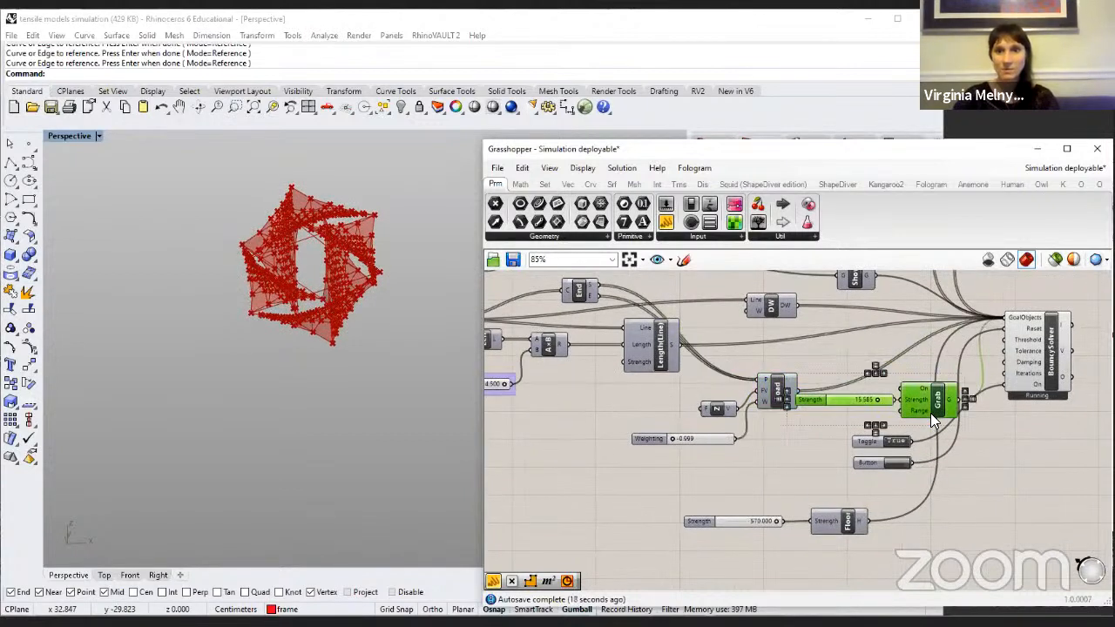
pyautogui.moveTo(947, 414); pyautogui.dragTo(961, 423)
pyautogui.click(1012, 406)
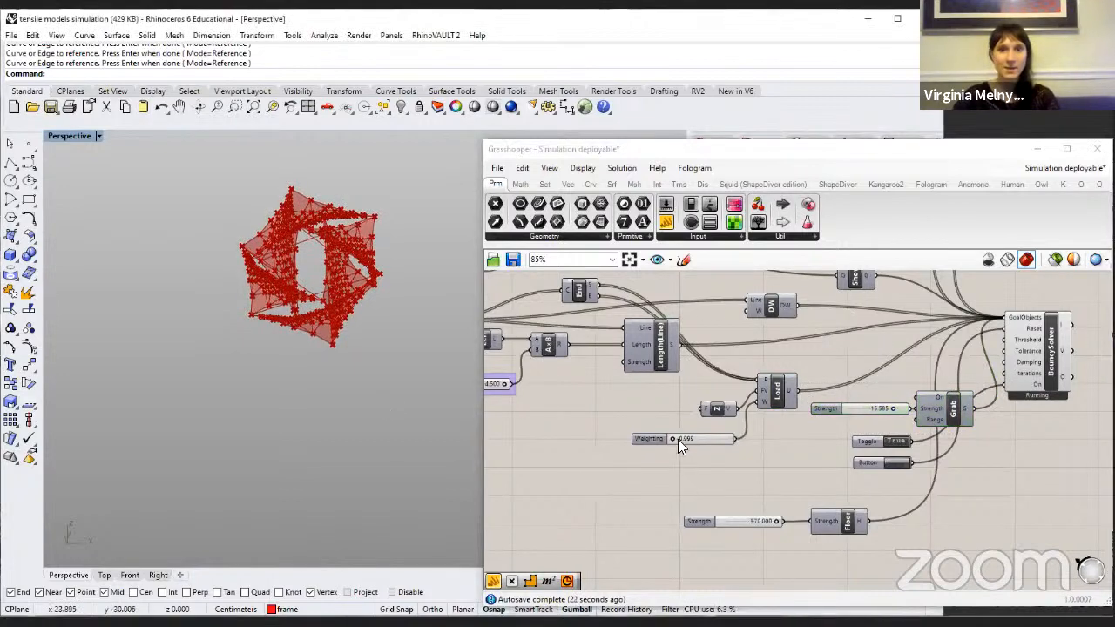
# Step: Examine the layout of the full simulation definition and the simulated module from another angle
pyautogui.moveTo(683, 441); pyautogui.dragTo(793, 442, button='right')
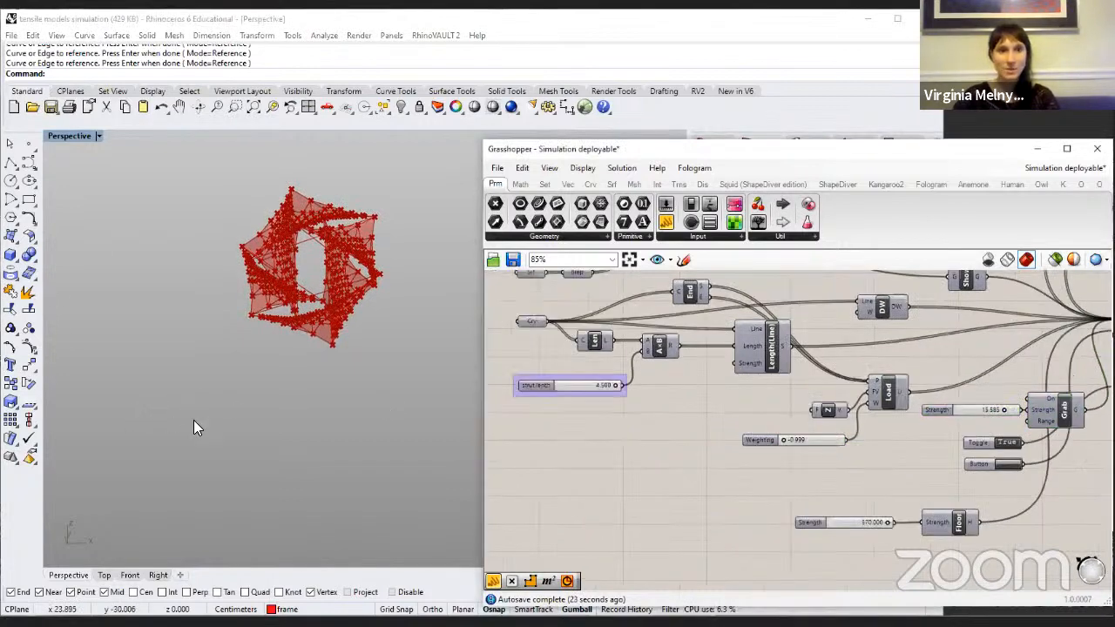
pyautogui.scroll(-3, 682, 422)
pyautogui.moveTo(782, 396); pyautogui.dragTo(799, 436, button='right')
pyautogui.moveTo(294, 396); pyautogui.dragTo(82, 218, button='right')
pyautogui.moveTo(82, 218); pyautogui.dragTo(387, 444)
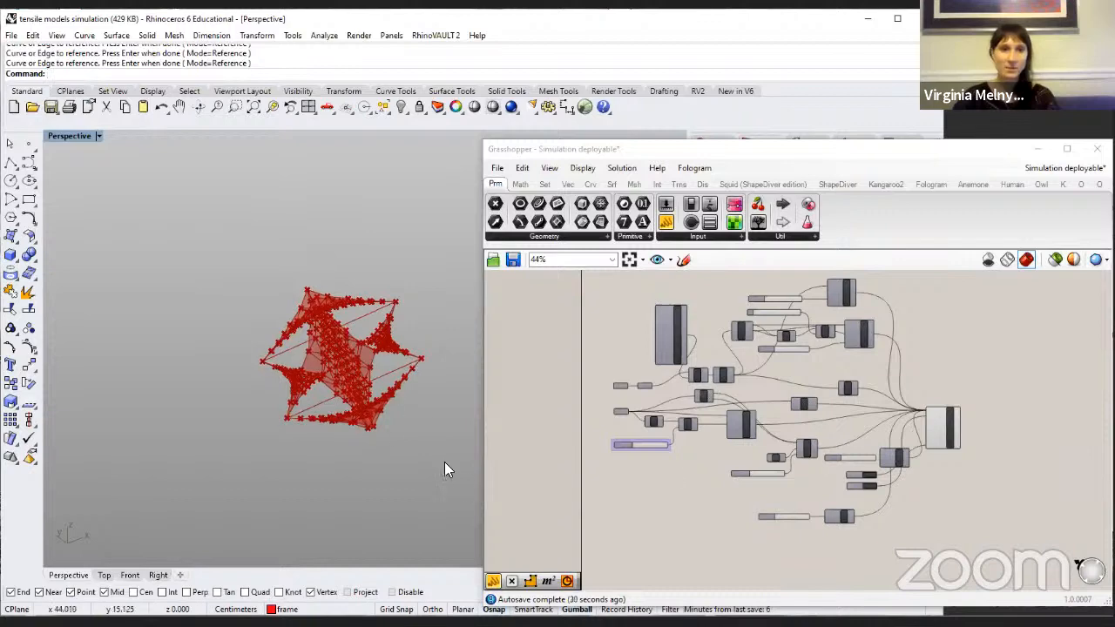
pyautogui.click(592, 449)
pyautogui.scroll(1, 592, 448)
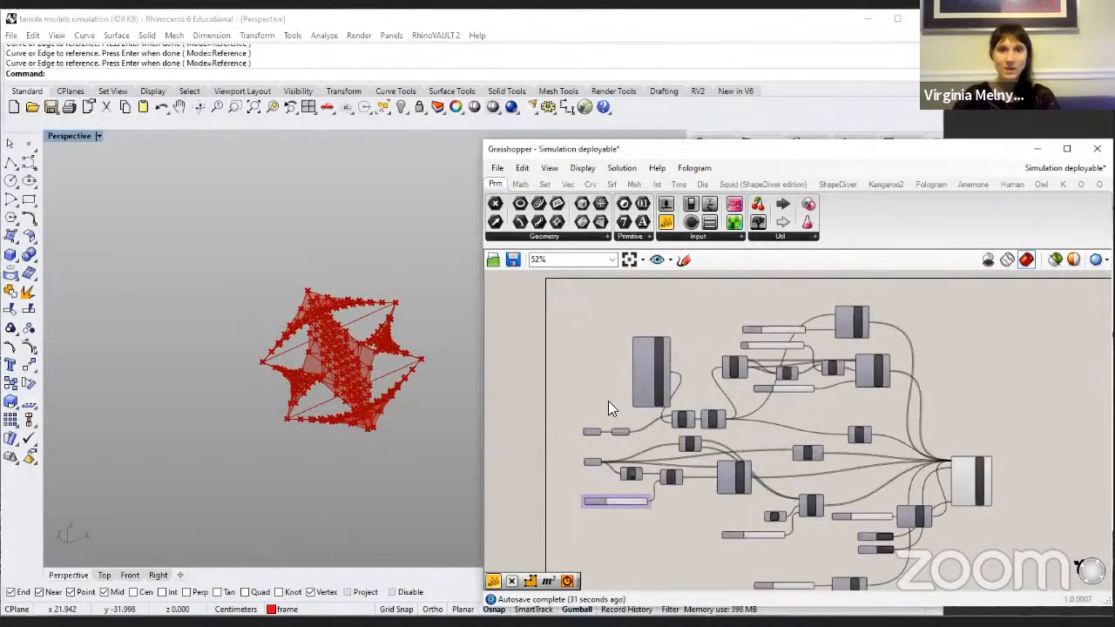
# Step: Trace the surface input from the Srf parameter through Brep into the Mesh and MJoin components
pyautogui.scroll(8, 645, 401)
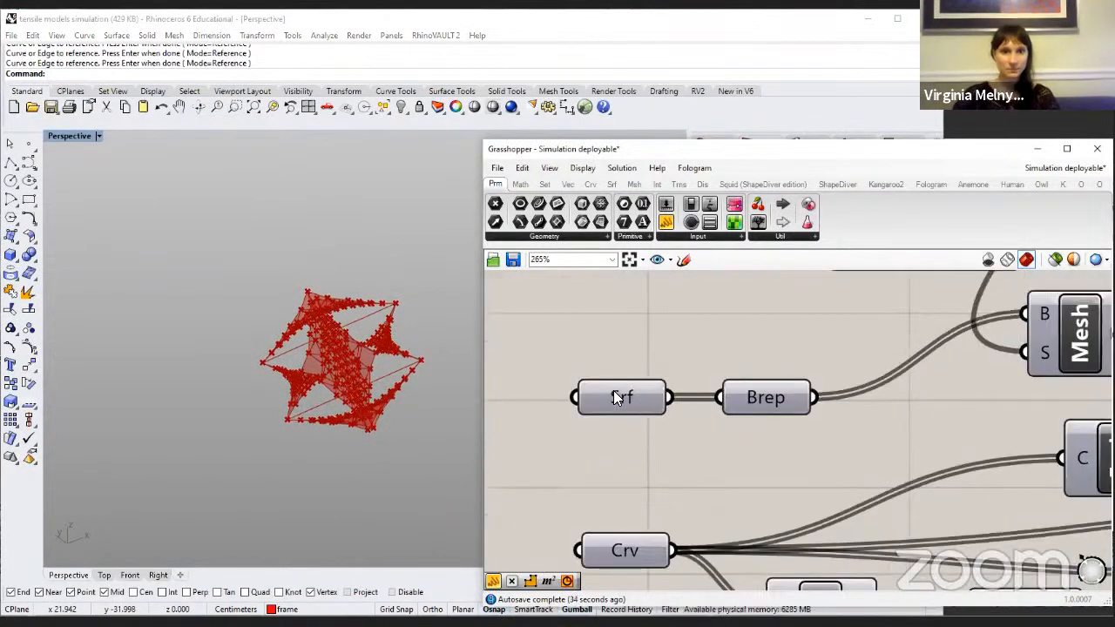
pyautogui.click(619, 388)
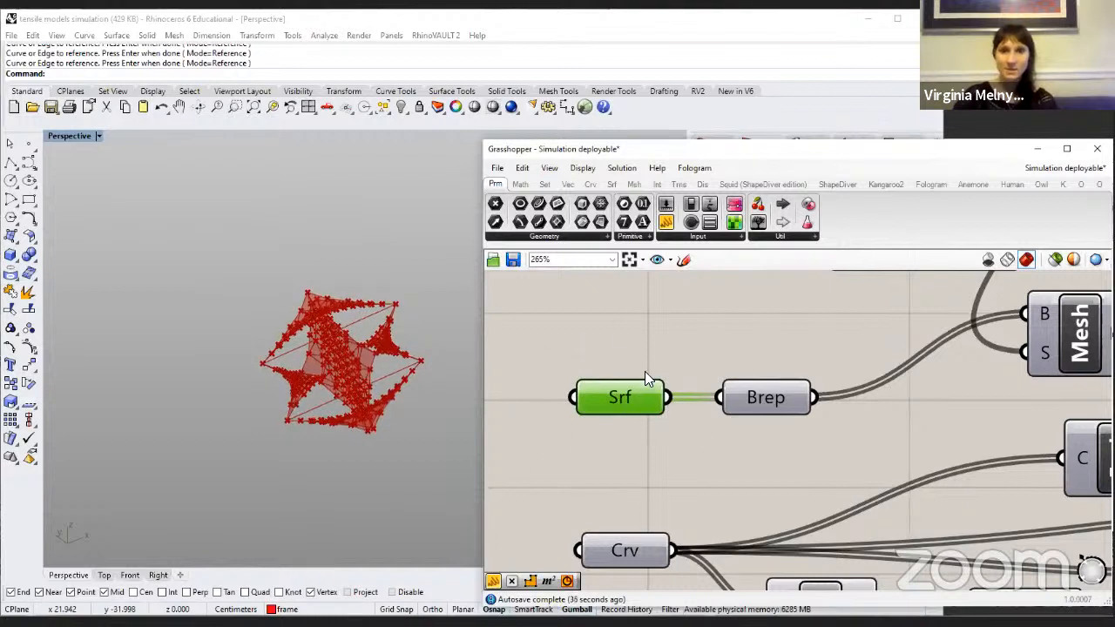
pyautogui.click(773, 406)
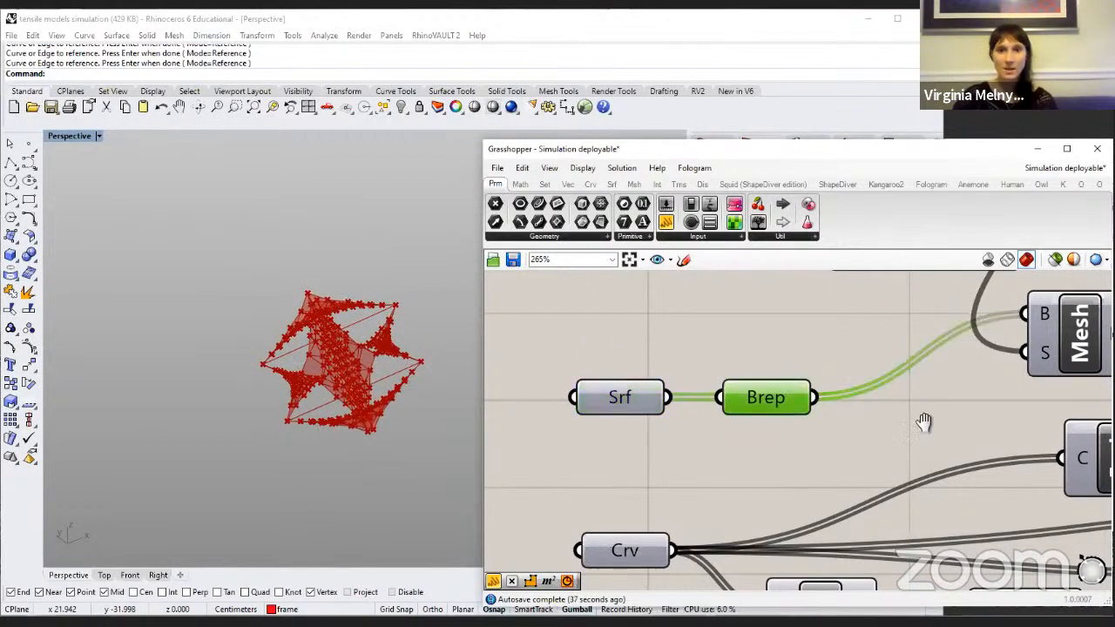
pyautogui.moveTo(724, 400); pyautogui.dragTo(704, 405, button='right')
pyautogui.moveTo(824, 442); pyautogui.dragTo(753, 460, button='right')
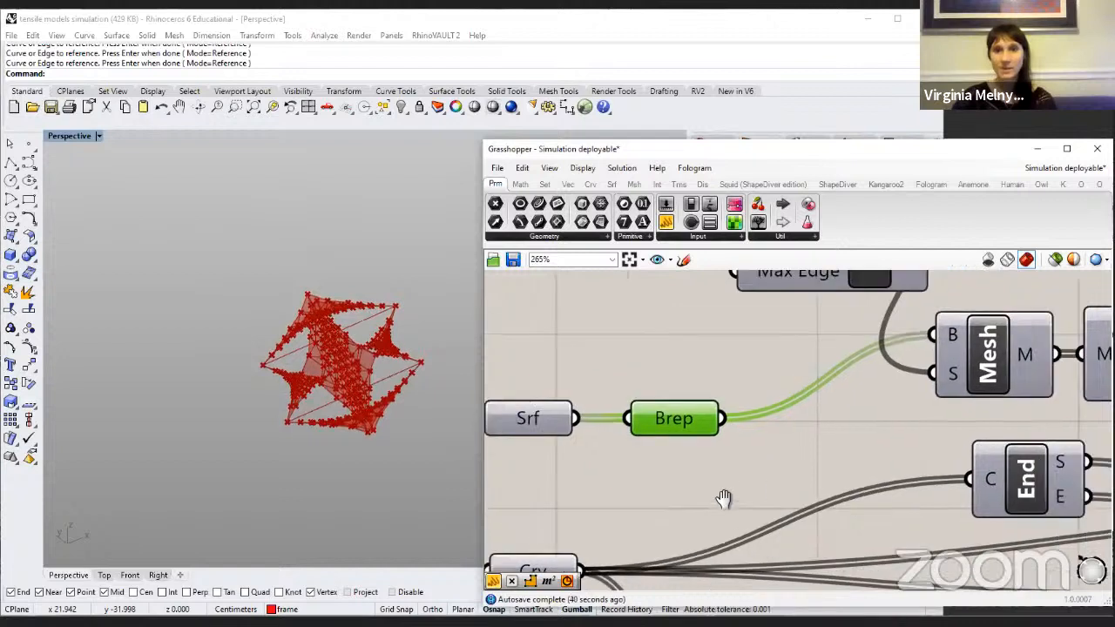
pyautogui.moveTo(1049, 312); pyautogui.dragTo(991, 335, button='right')
pyautogui.click(900, 343)
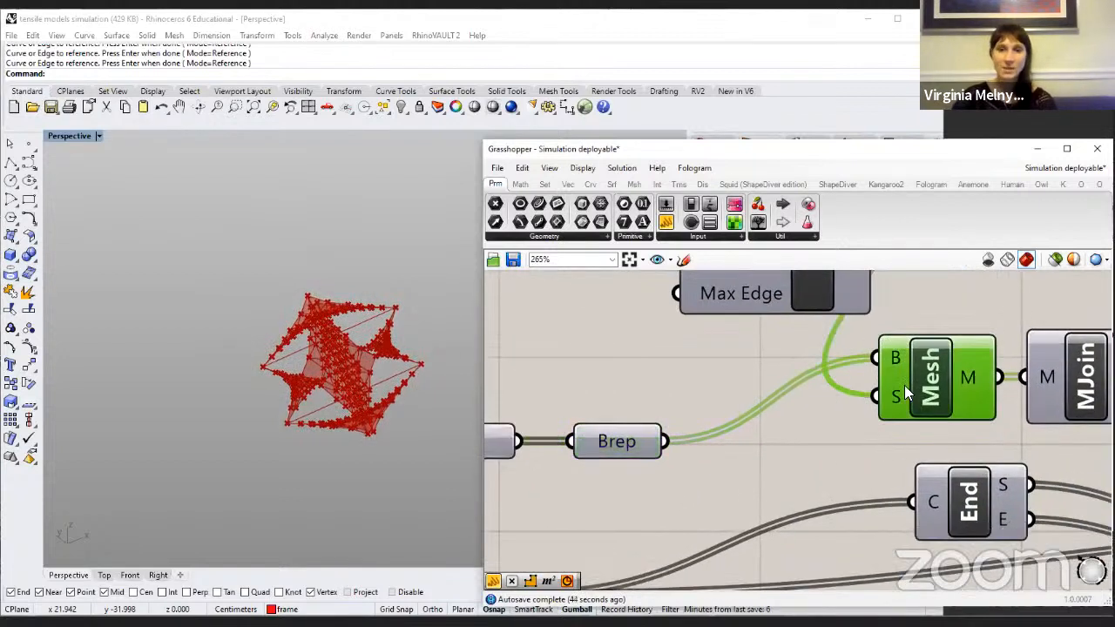
pyautogui.moveTo(699, 485); pyautogui.dragTo(663, 487, button='right')
pyautogui.moveTo(789, 421); pyautogui.dragTo(761, 427, button='right')
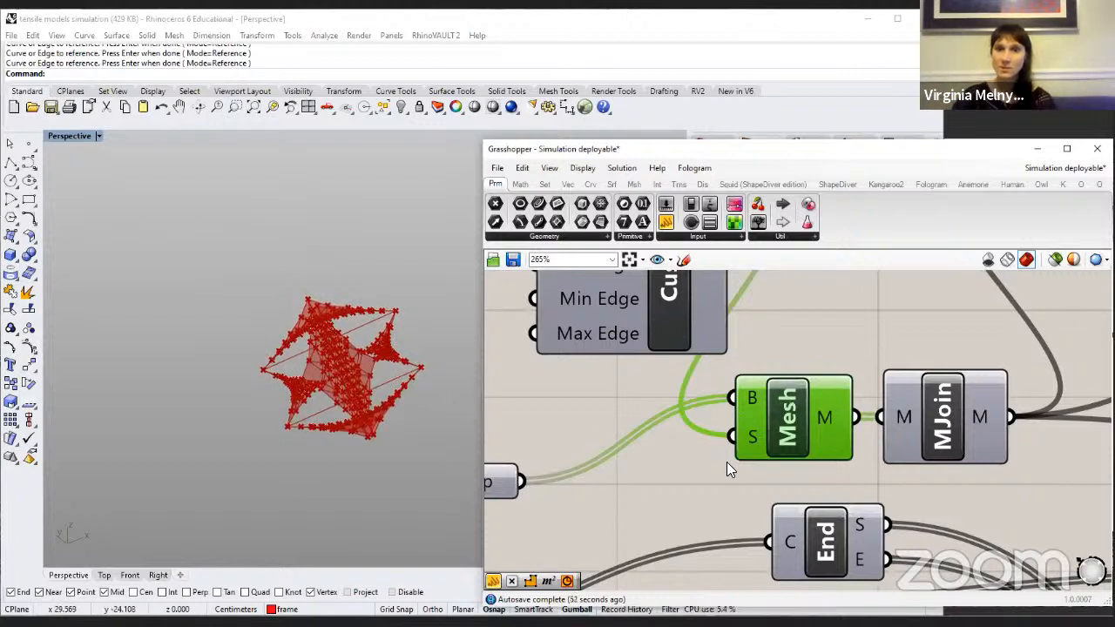
# Step: Examine the Custom Mesh Settings feeding the Mesh component and the triangulation of the simulated mesh up close
pyautogui.scroll(-2, 669, 401)
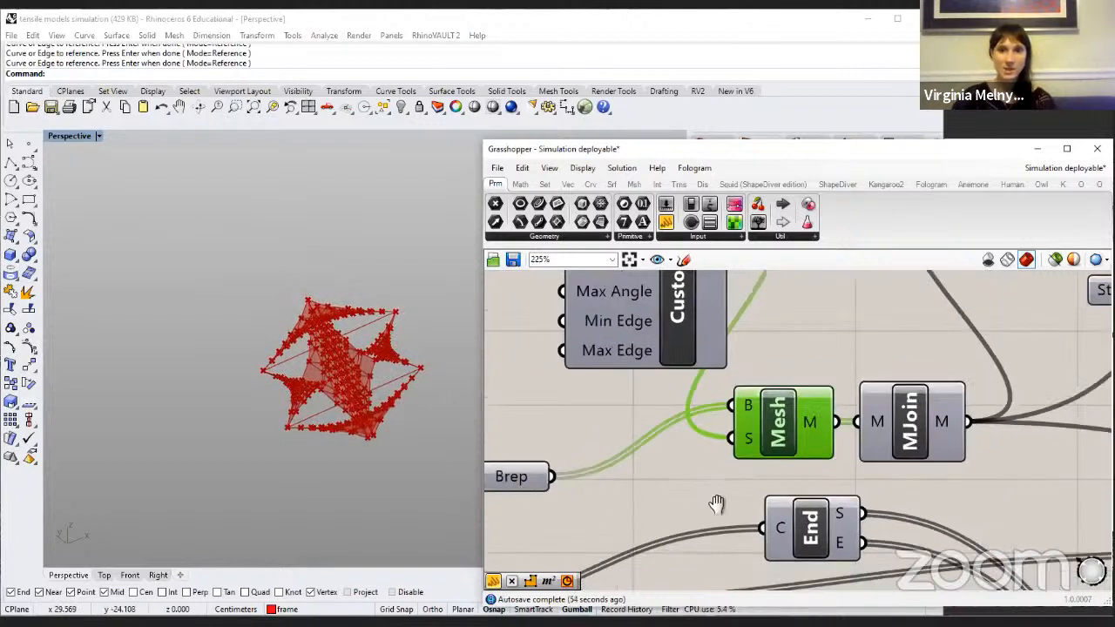
pyautogui.moveTo(749, 451); pyautogui.dragTo(771, 485, button='right')
pyautogui.moveTo(698, 341); pyautogui.dragTo(719, 407, button='right')
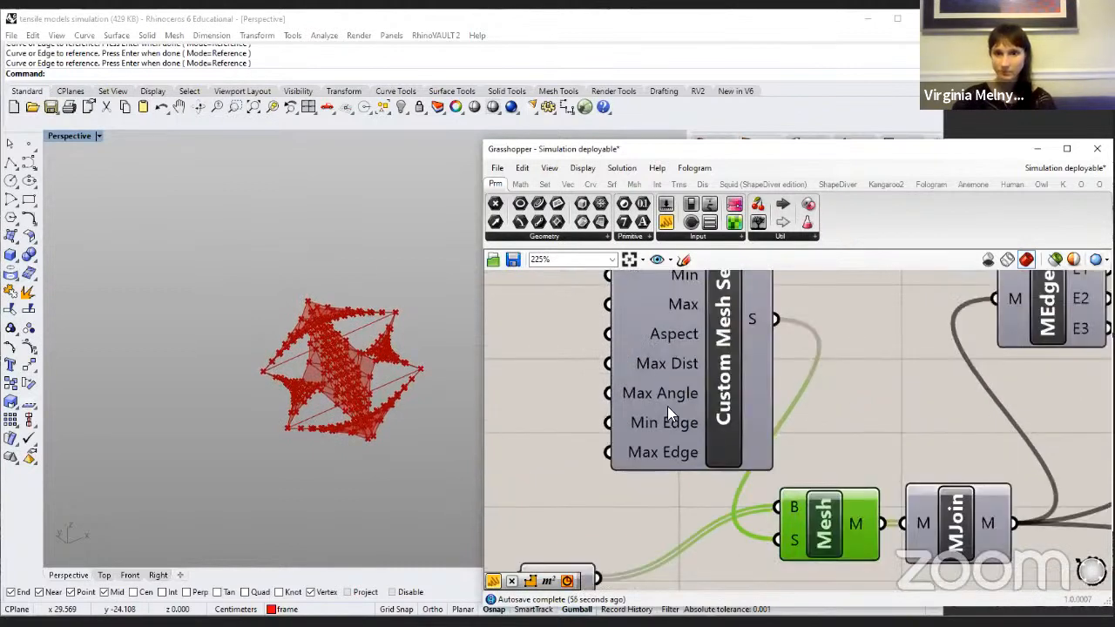
pyautogui.click(632, 380)
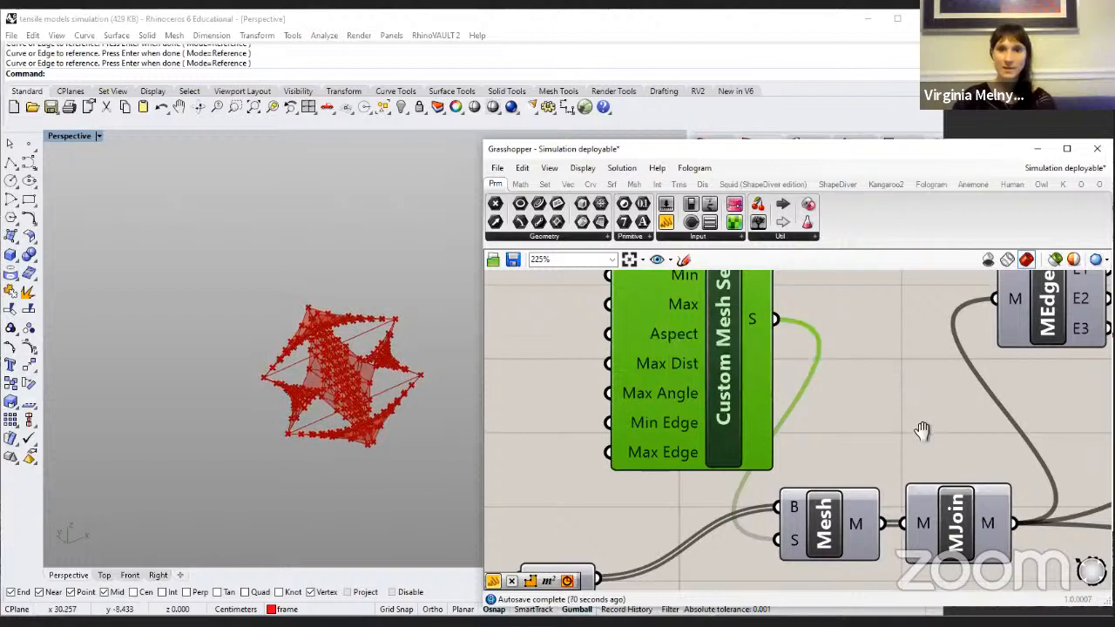
pyautogui.moveTo(922, 431); pyautogui.dragTo(953, 492, button='right')
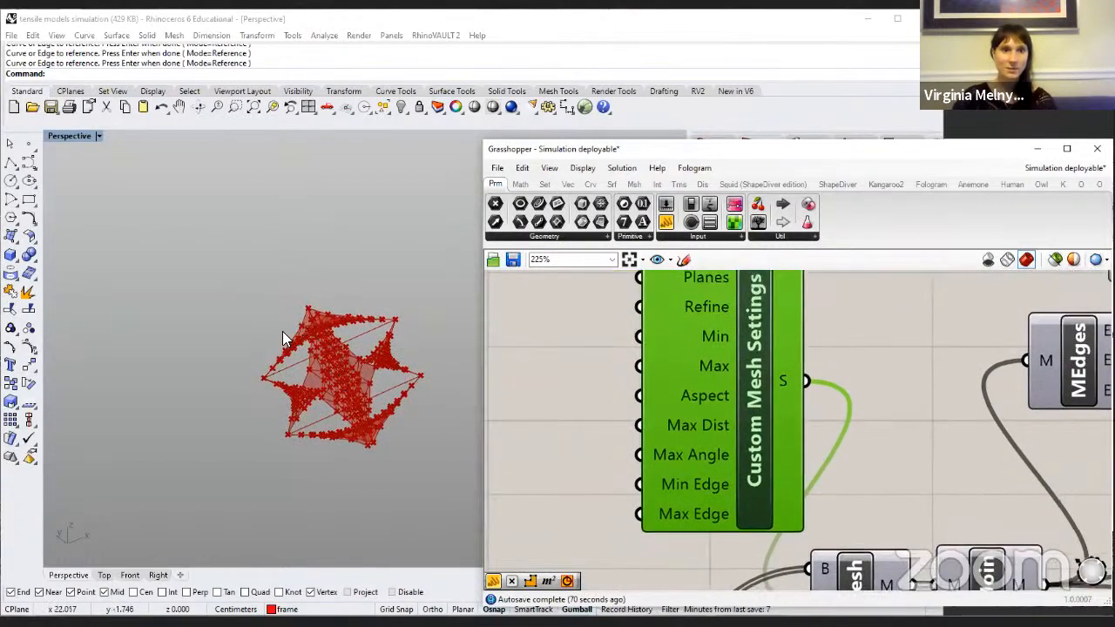
pyautogui.scroll(10, 343, 383)
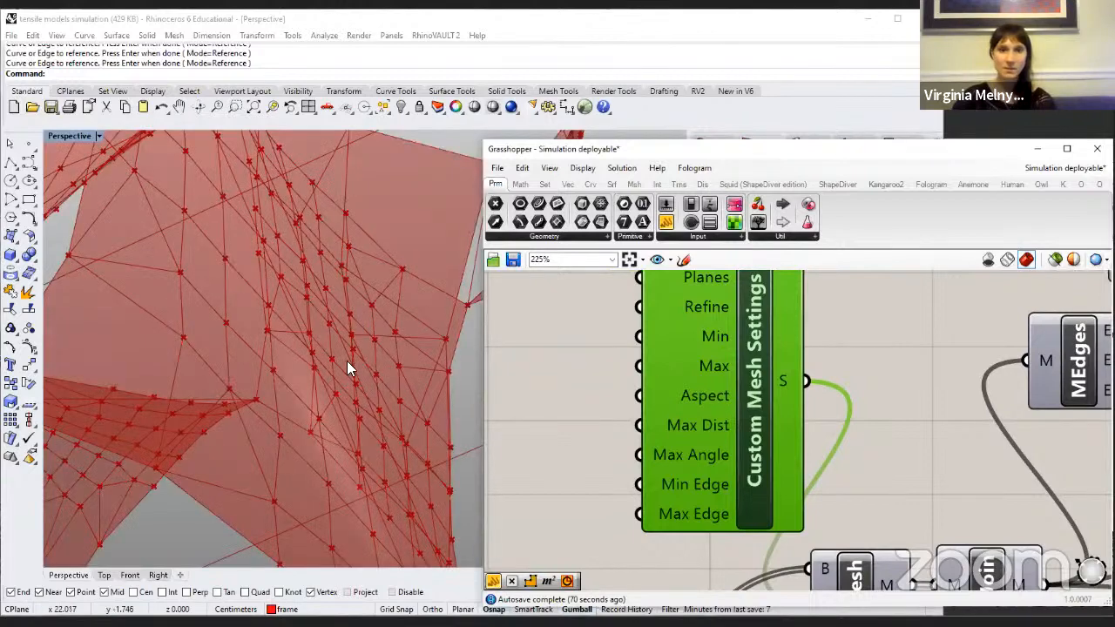
pyautogui.scroll(-10, 323, 389)
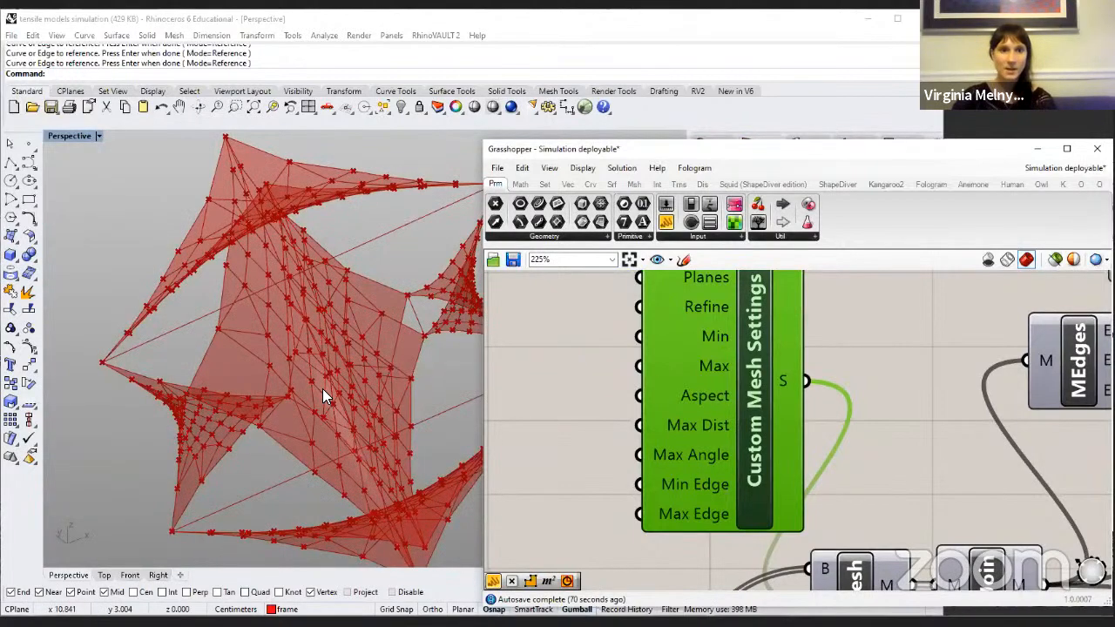
pyautogui.moveTo(322, 389); pyautogui.dragTo(314, 385, button='right')
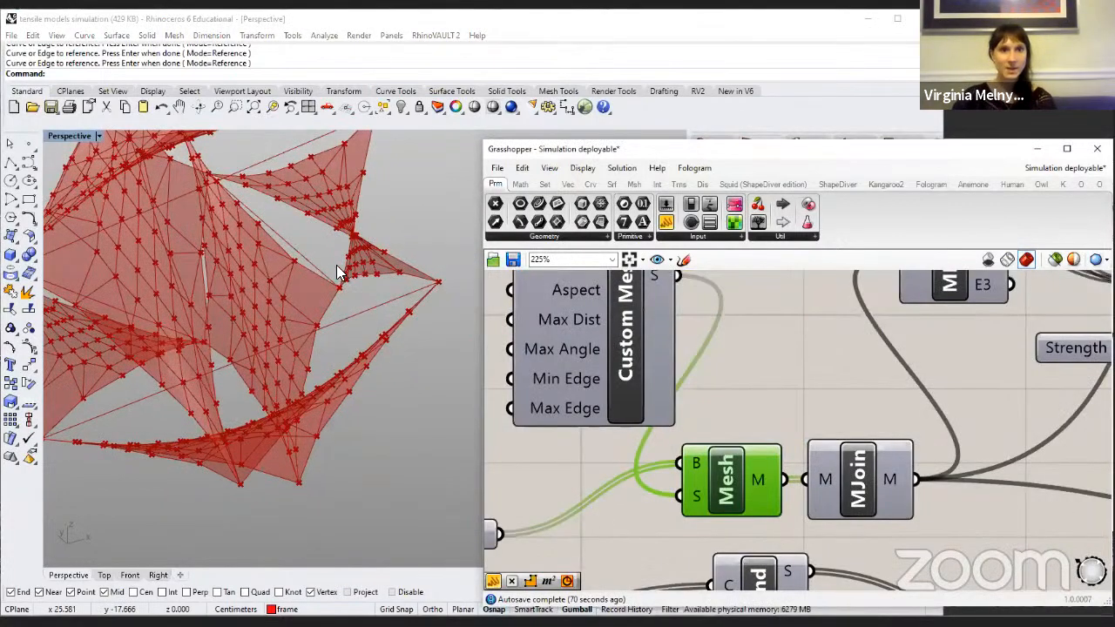
pyautogui.click(339, 272)
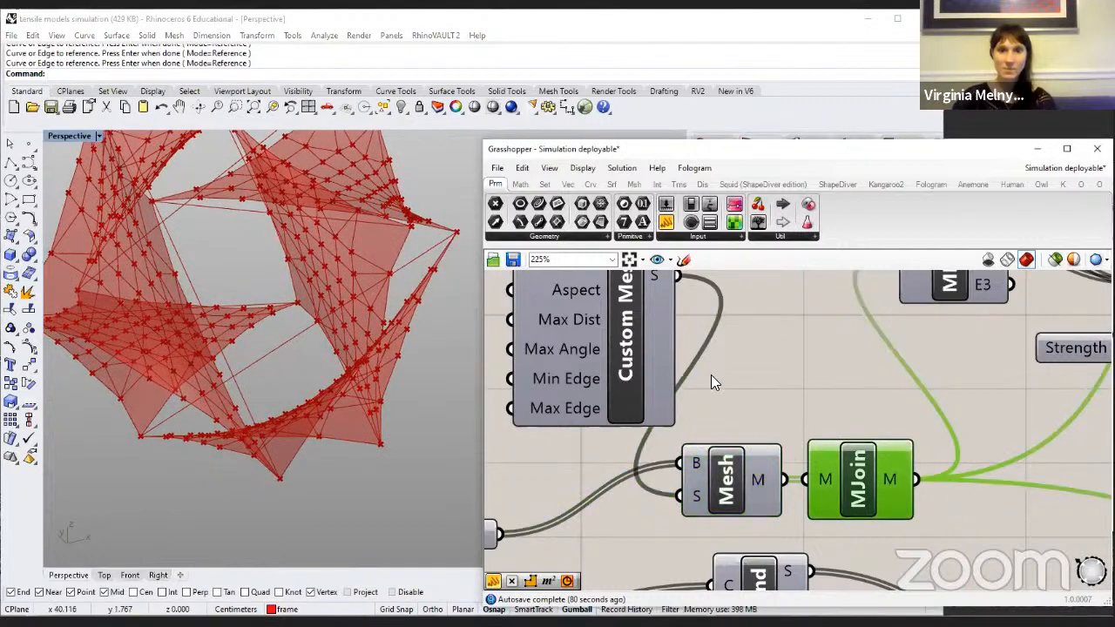
# Step: Look through the component categories and search for the Mesh Join component with "meshjo"
pyautogui.scroll(-5, 796, 483)
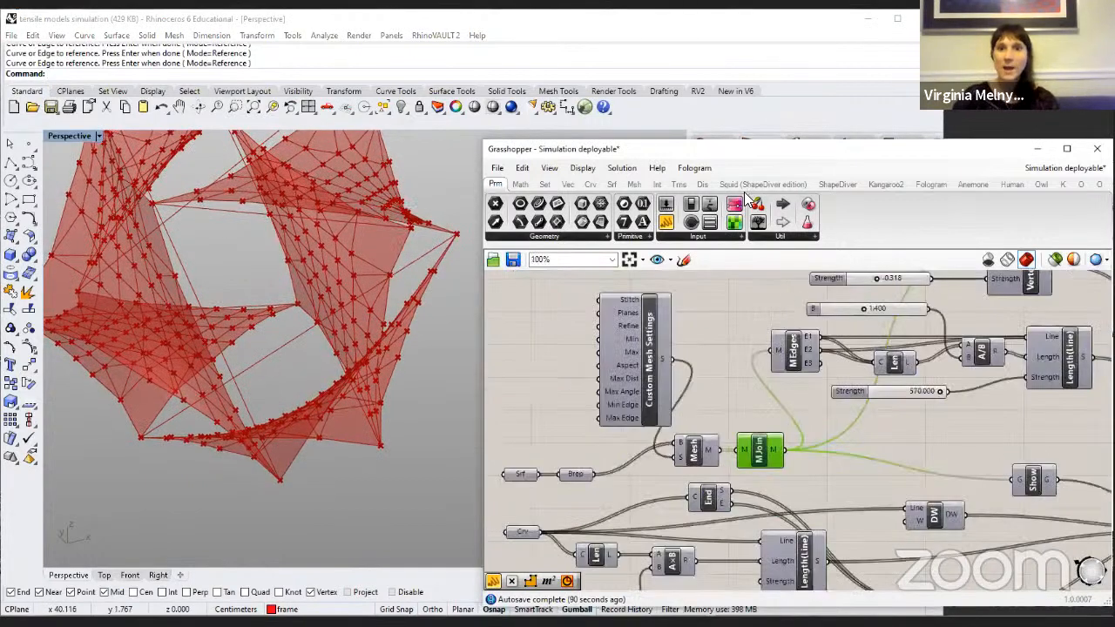
pyautogui.click(700, 182)
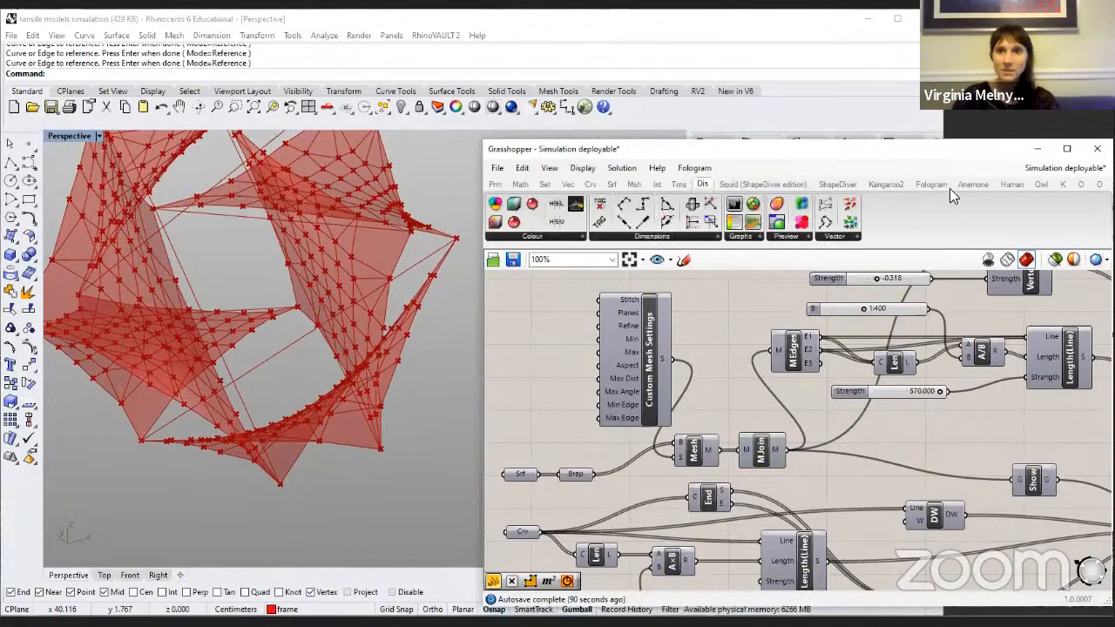
pyautogui.click(973, 183)
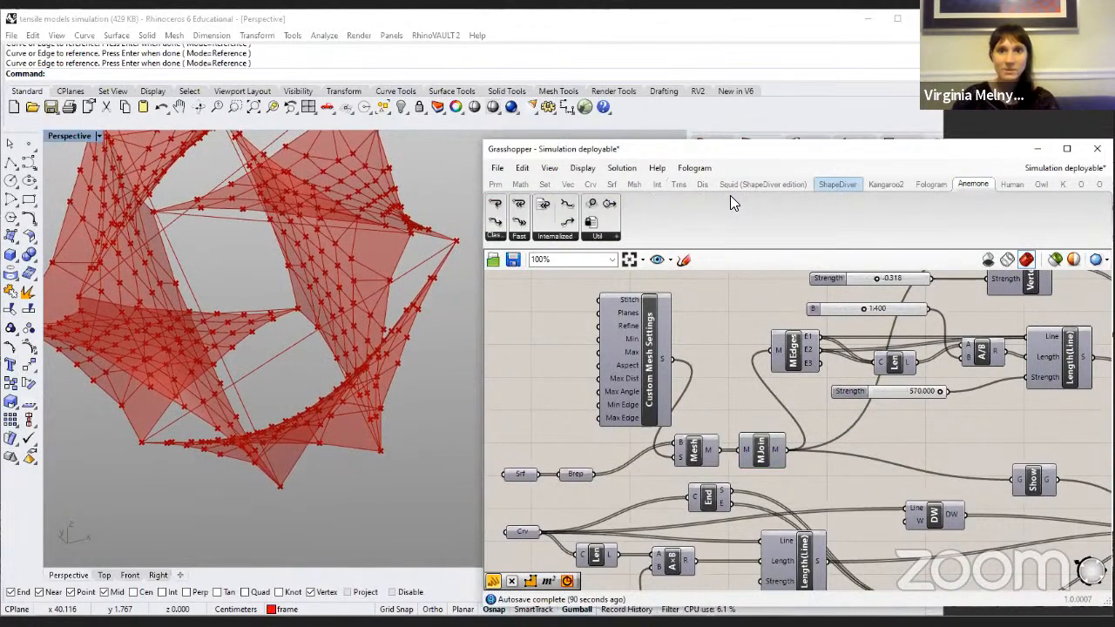
pyautogui.click(837, 184)
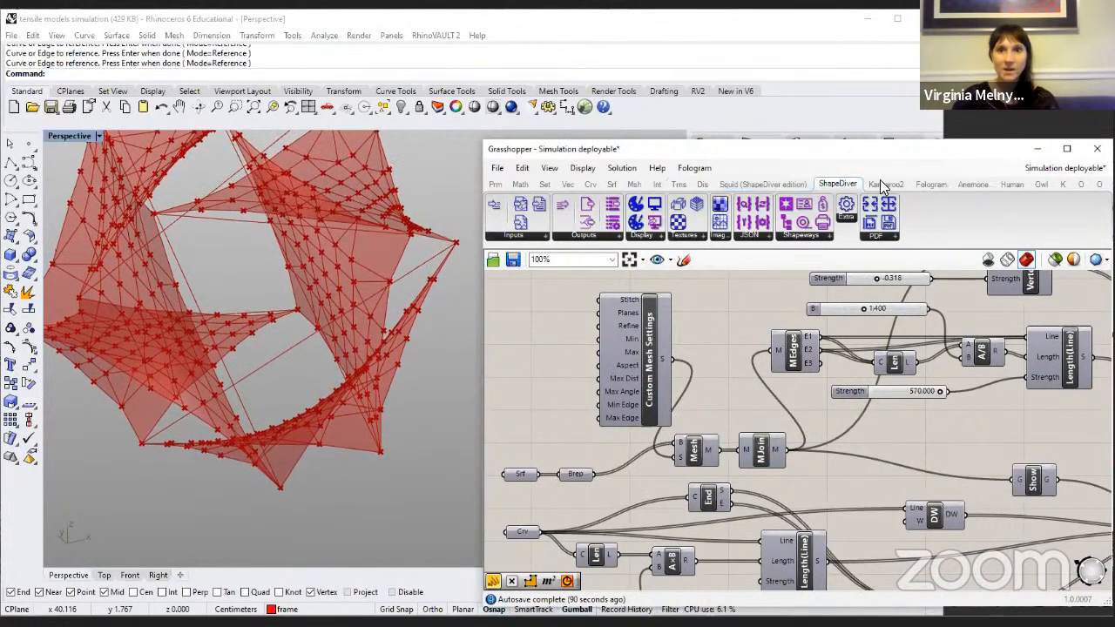
pyautogui.doubleClick(755, 407)
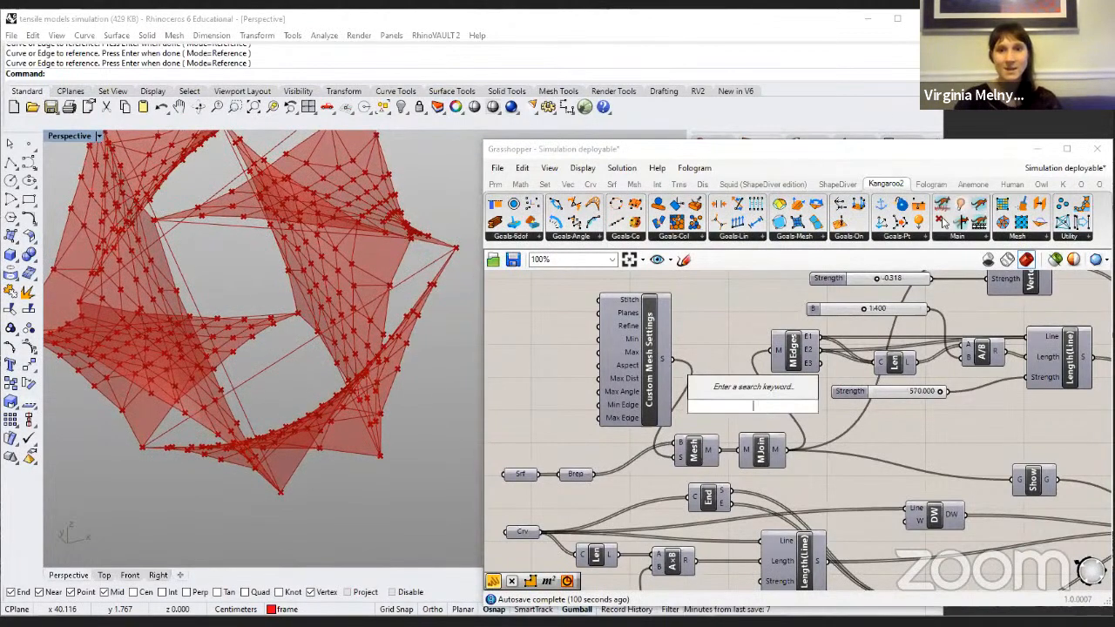
pyautogui.write('meshjo')
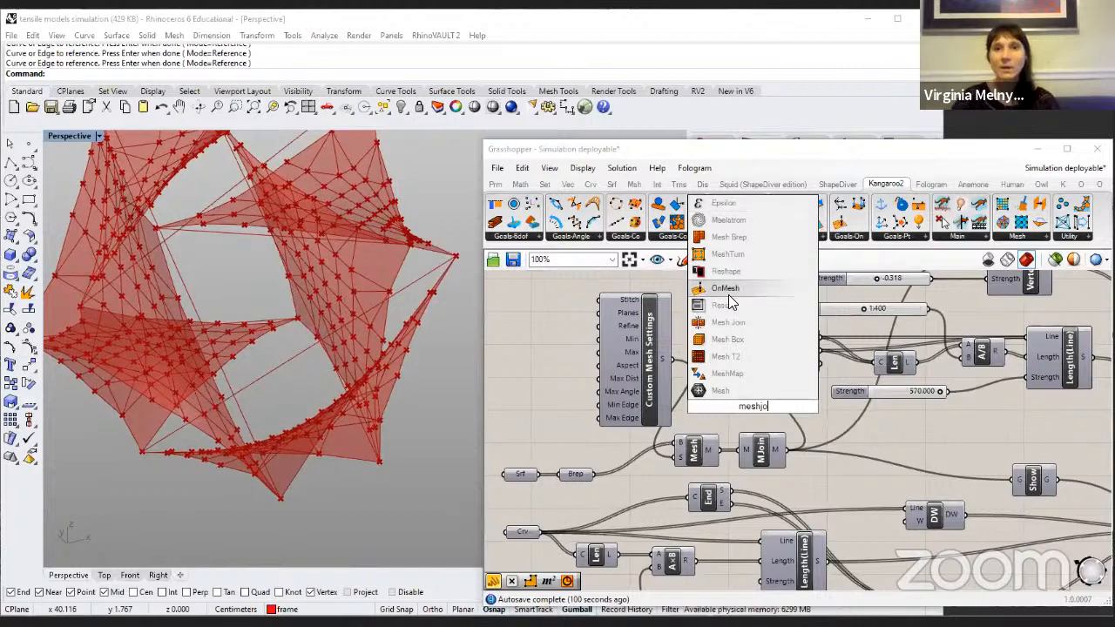
pyautogui.click(728, 354)
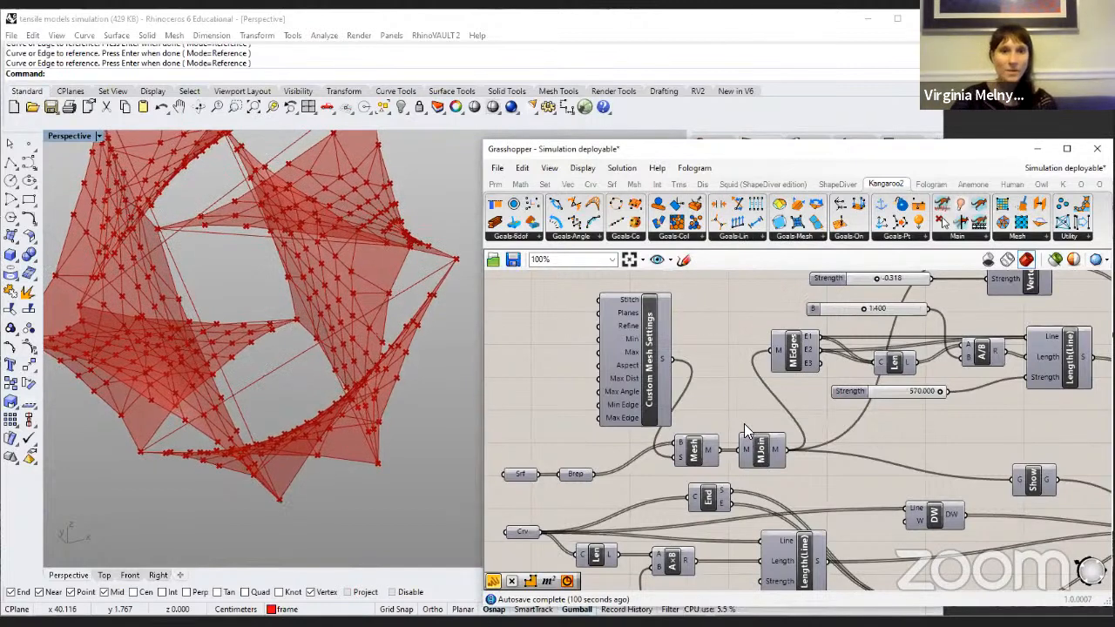
# Step: Examine the MJoin component's place in the definition and look over the canvas and preview display options
pyautogui.click(760, 449)
pyautogui.moveTo(744, 423); pyautogui.dragTo(724, 382)
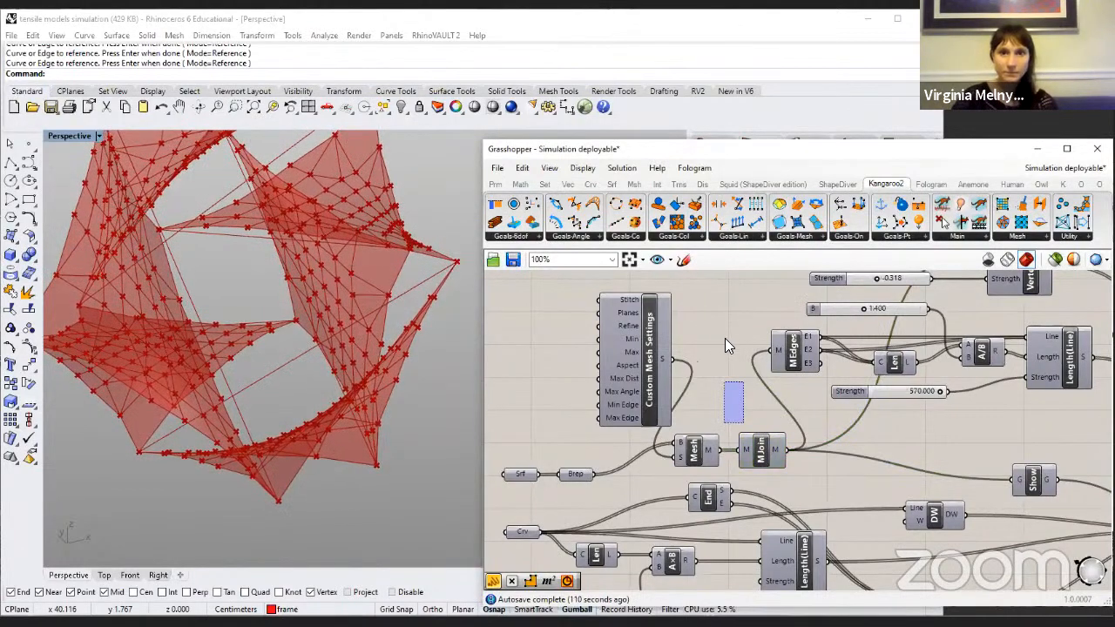
pyautogui.moveTo(843, 455); pyautogui.dragTo(822, 404, button='right')
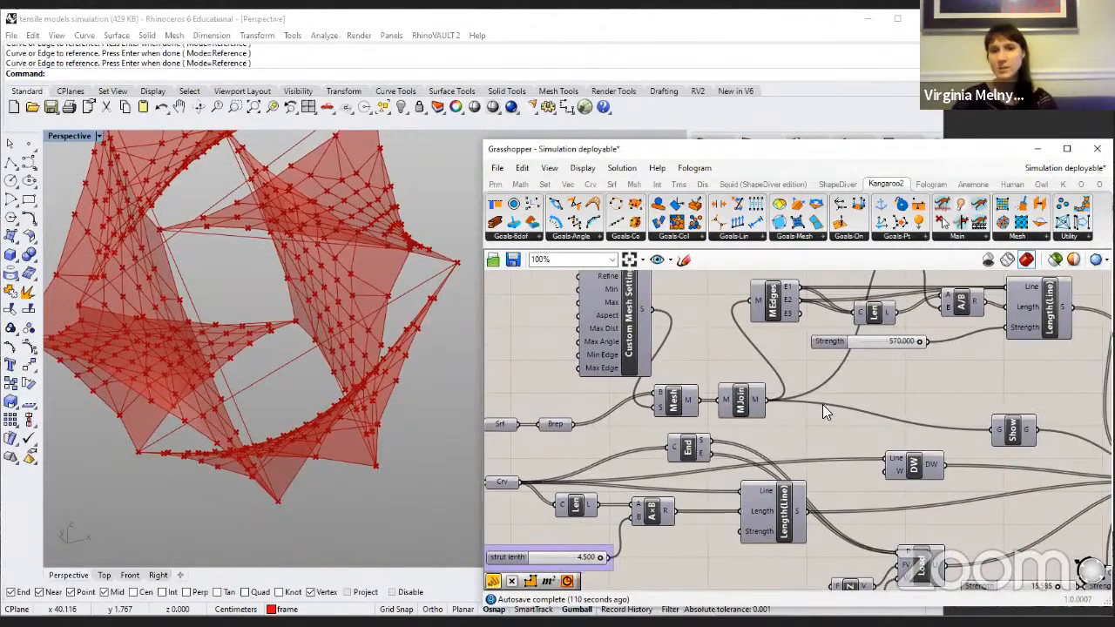
pyautogui.moveTo(739, 384); pyautogui.dragTo(734, 365, button='right')
pyautogui.click(742, 381)
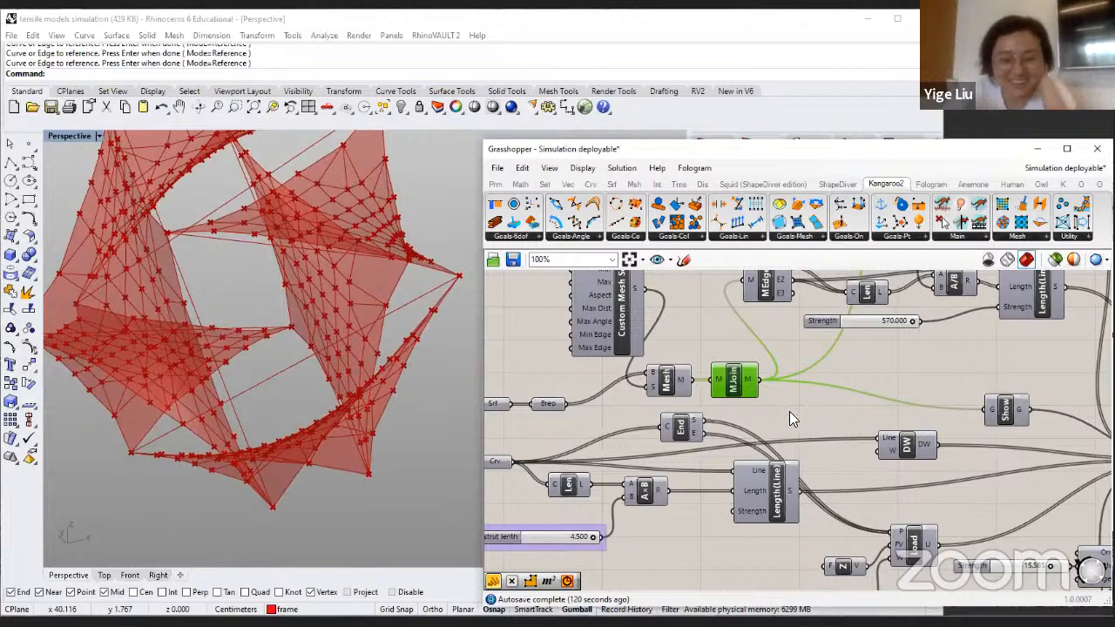
pyautogui.click(655, 307)
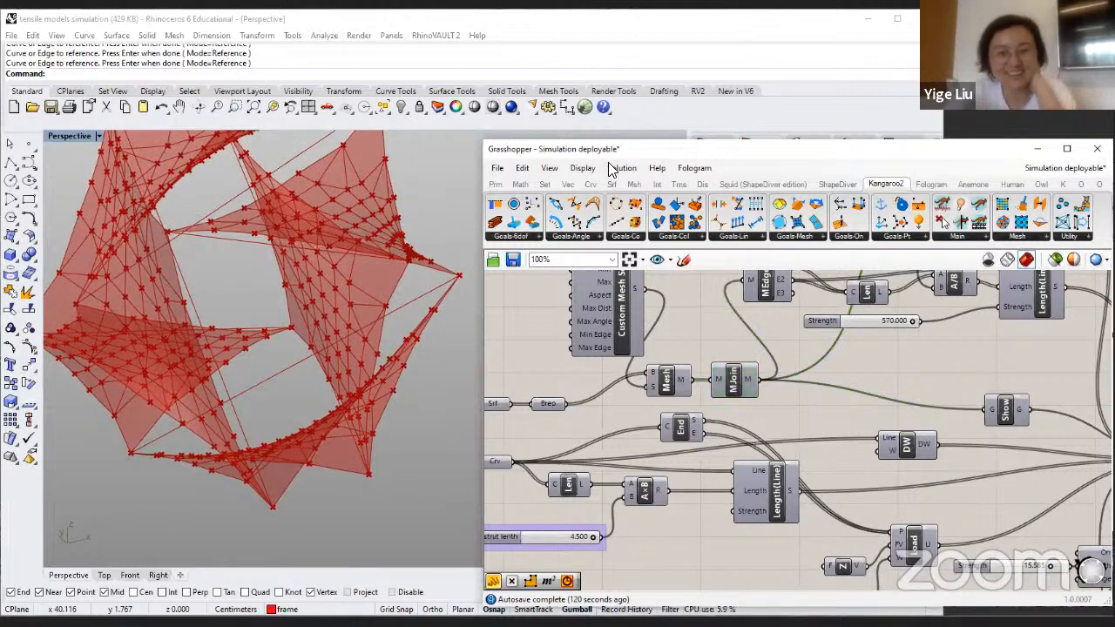
pyautogui.click(583, 167)
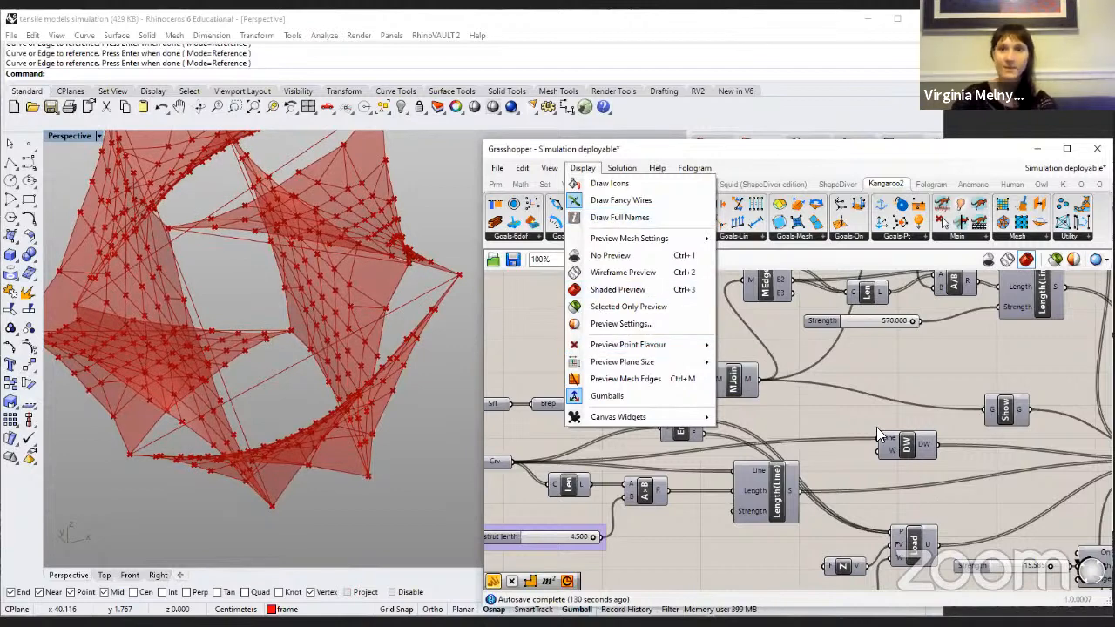
pyautogui.click(831, 414)
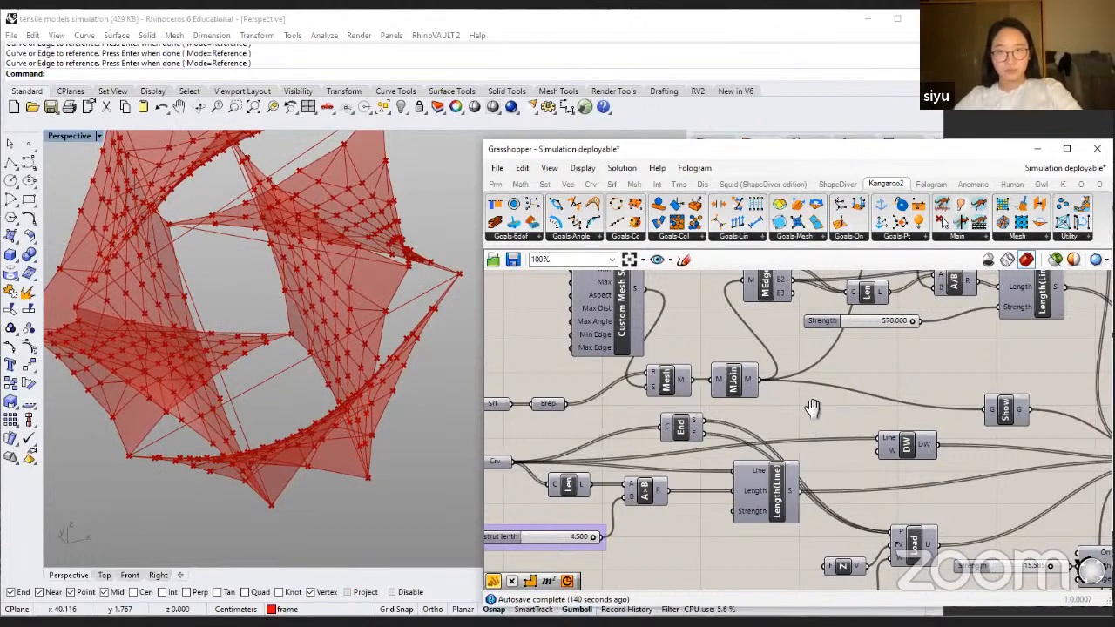
# Step: Trace the joined mesh output from MJoin to MEdges, VertexLoads and Show, and compare it with the simulated mesh
pyautogui.moveTo(727, 331); pyautogui.dragTo(745, 309, button='right')
pyautogui.click(738, 342)
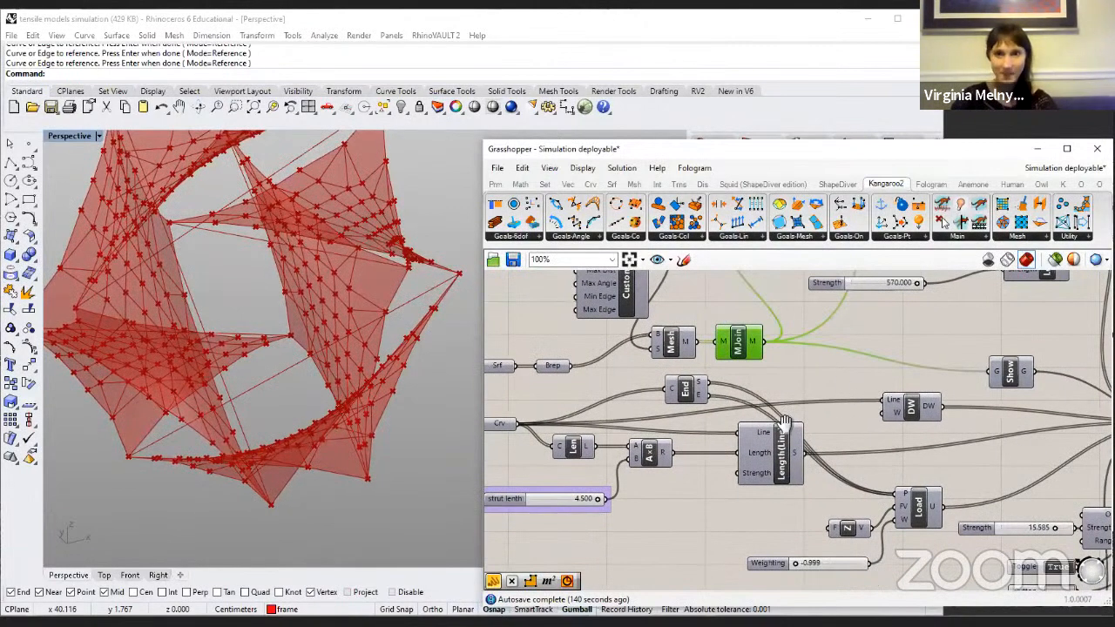
pyautogui.moveTo(460, 285); pyautogui.dragTo(456, 271, button='right')
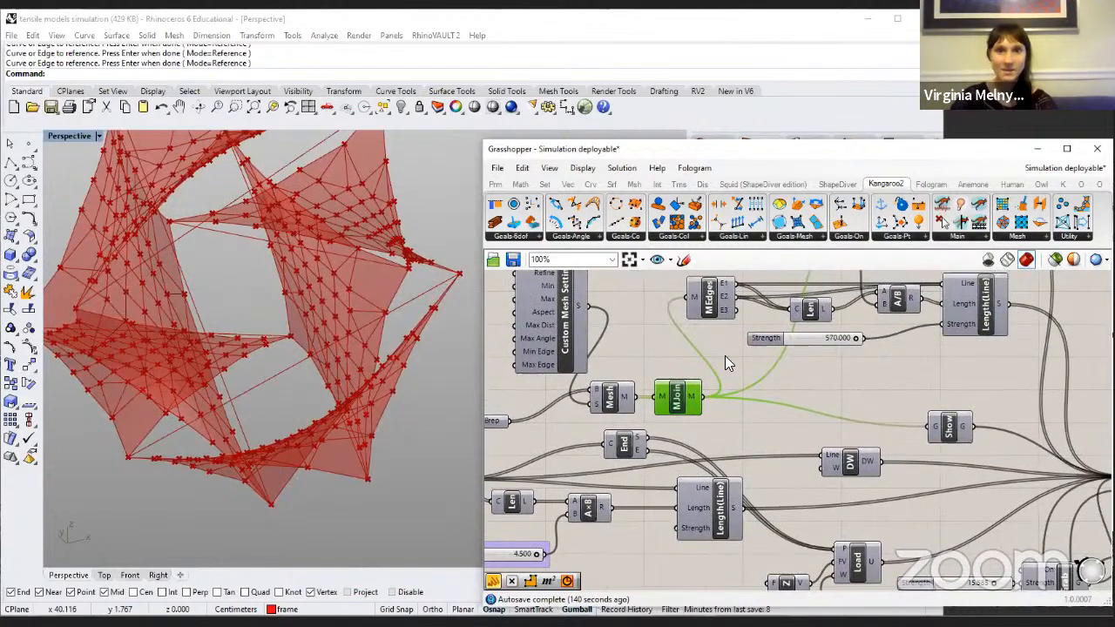
pyautogui.click(452, 282)
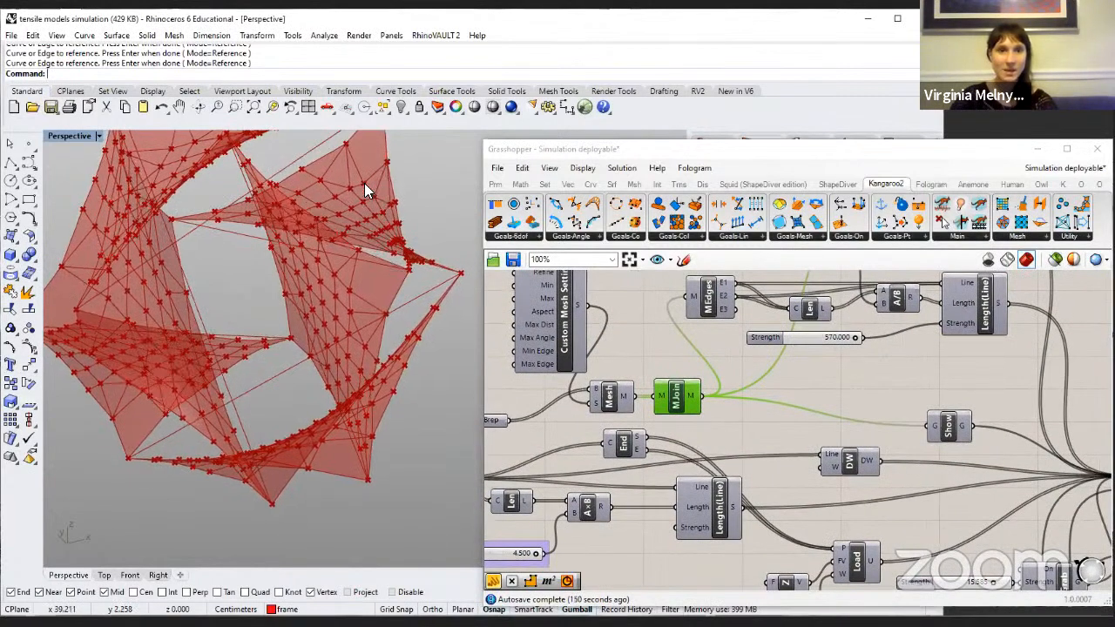
pyautogui.moveTo(375, 178); pyautogui.dragTo(329, 199, button='right')
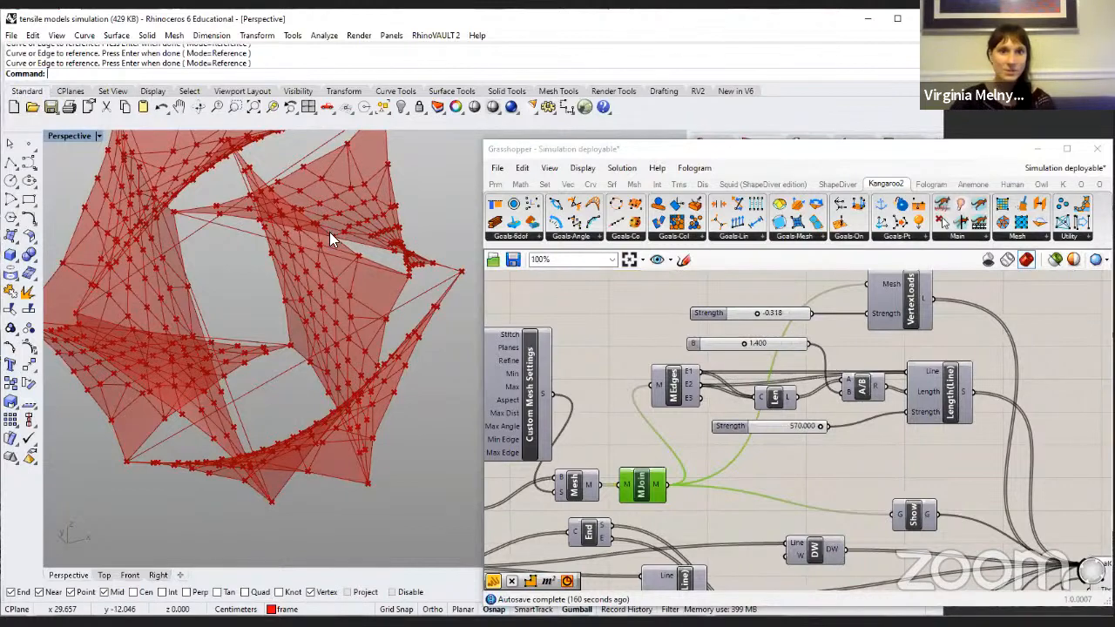
# Step: Trace the mesh edges from MEdges through the Len component into the A/B division
pyautogui.click(673, 386)
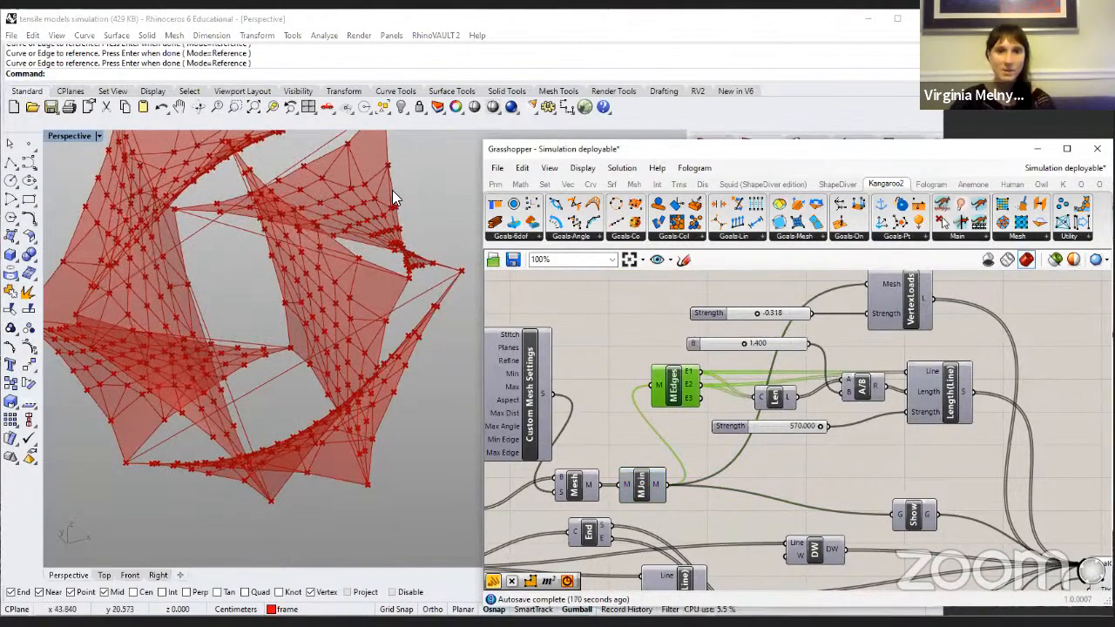
pyautogui.click(782, 398)
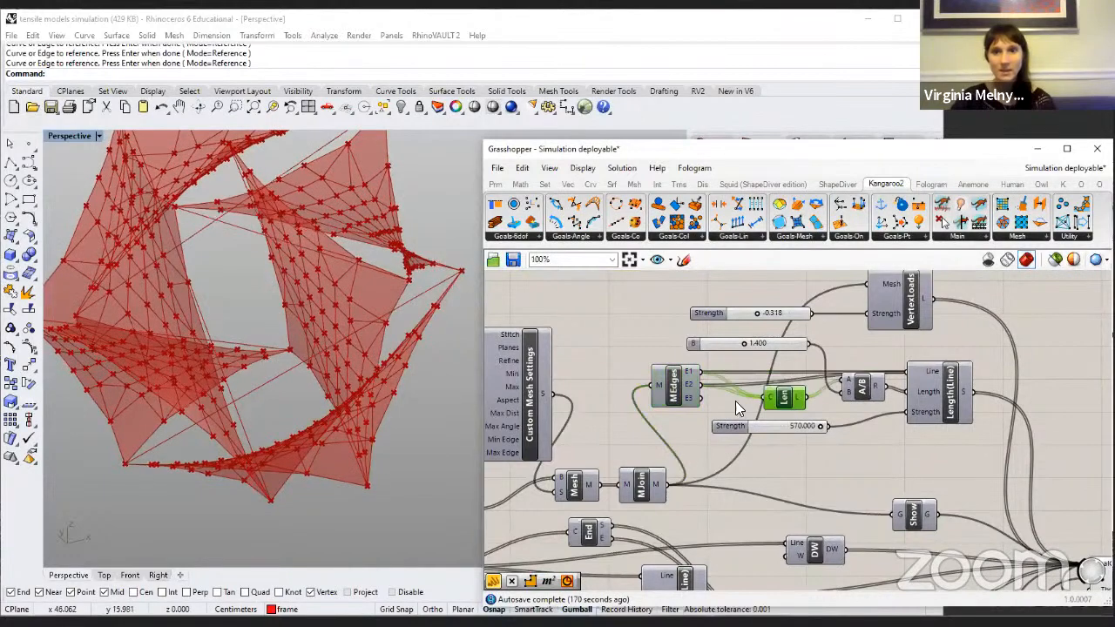
pyautogui.click(864, 389)
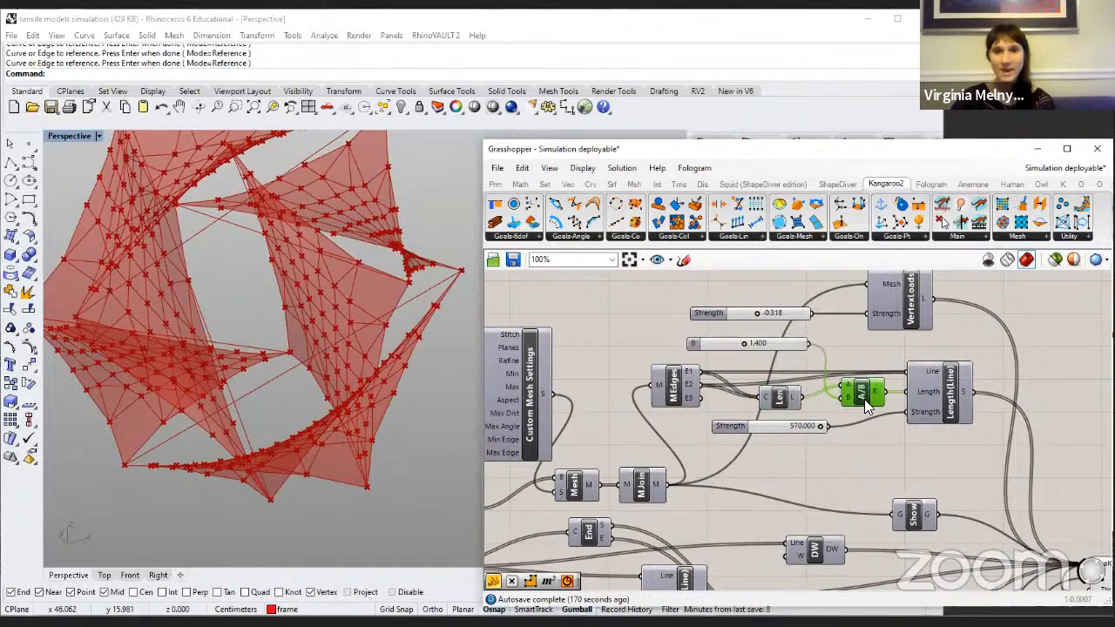
# Step: Set the B divisor slider for the mesh edge lengths to 1.246
pyautogui.click(743, 345)
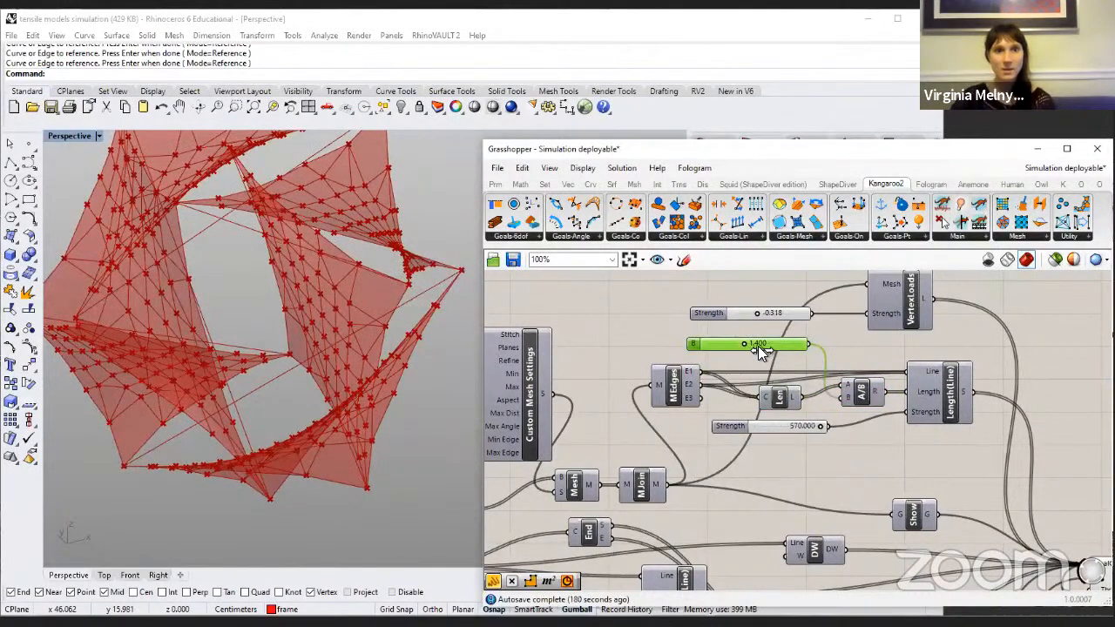
pyautogui.moveTo(786, 343); pyautogui.dragTo(728, 342)
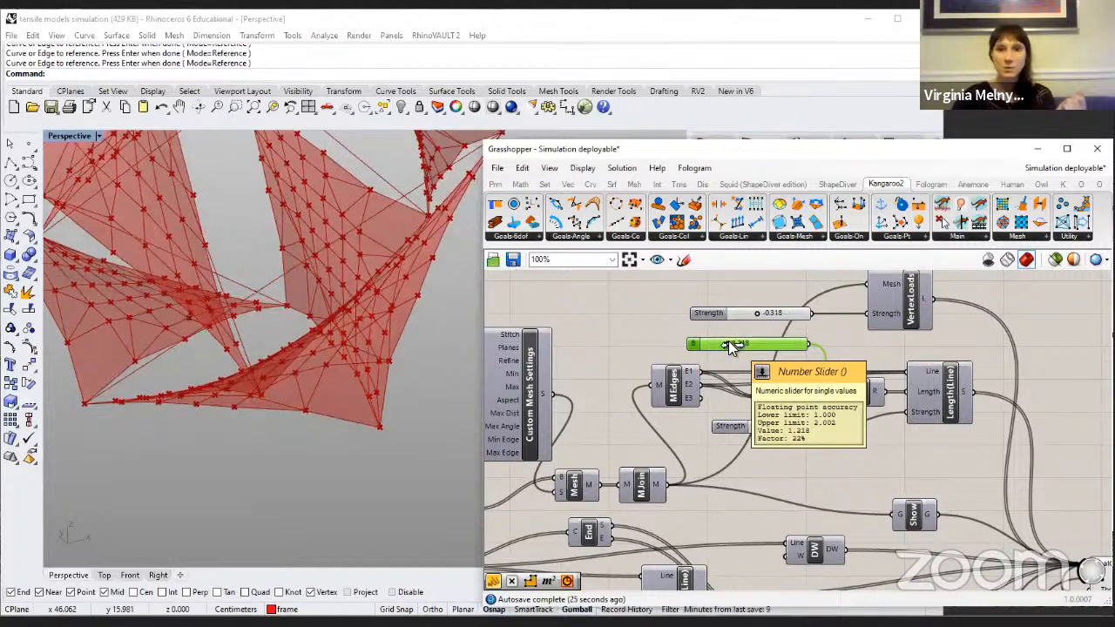
pyautogui.moveTo(718, 347)
pyautogui.mouseDown()
pyautogui.moveTo(737, 343)
pyautogui.moveTo(722, 344)
pyautogui.mouseUp()
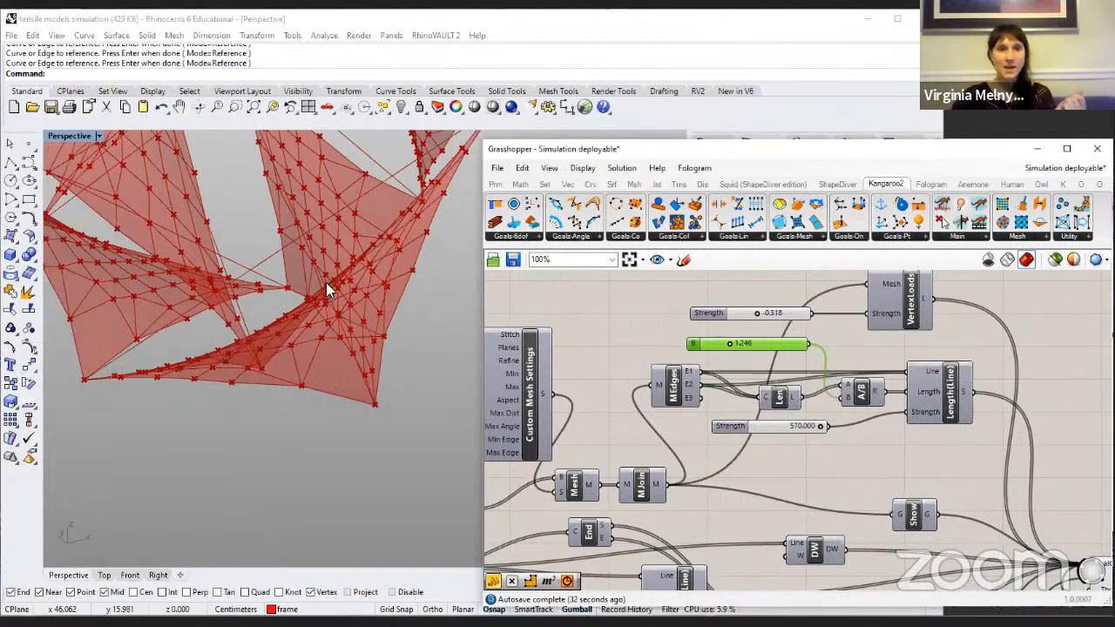
pyautogui.click(322, 361)
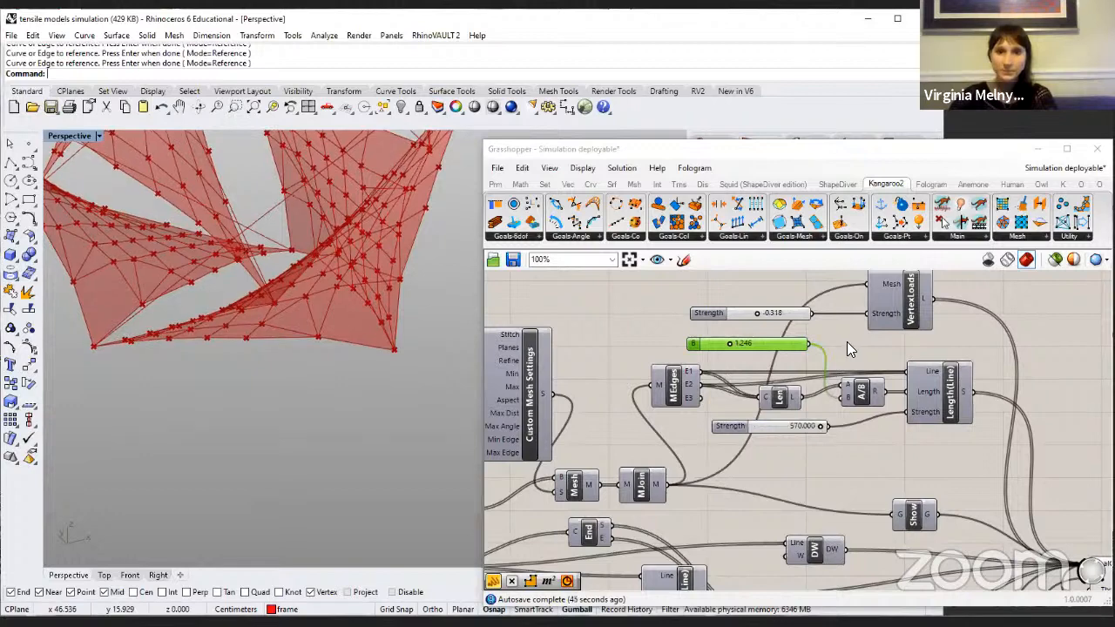
# Step: Set the Strength slider feeding the mesh edges' Length(Line) goal to 347.7
pyautogui.moveTo(809, 394); pyautogui.dragTo(746, 395, button='right')
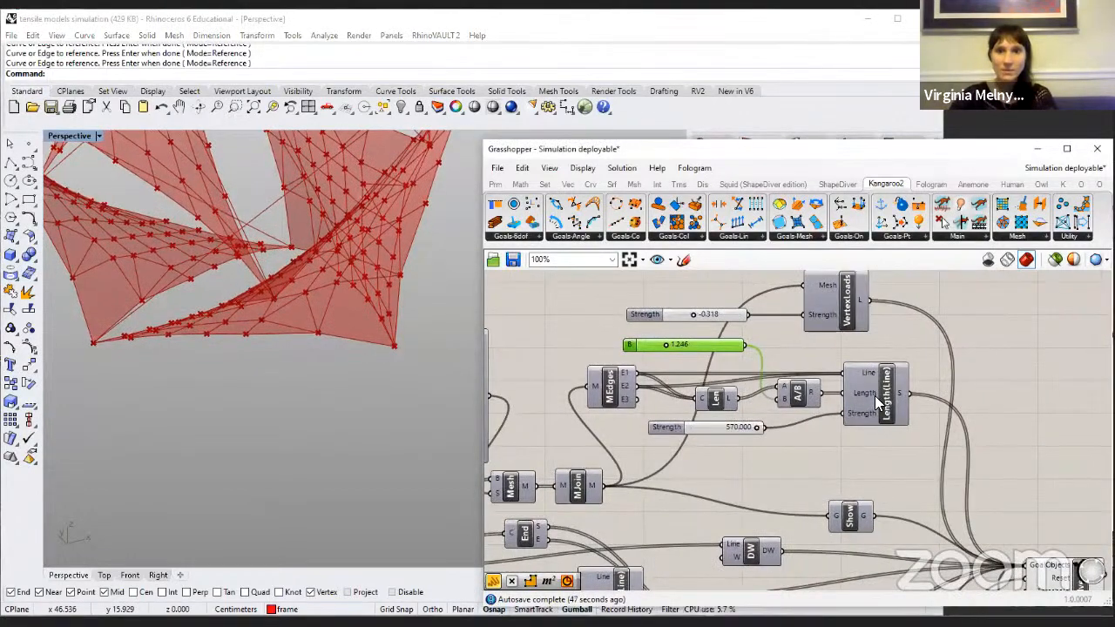
pyautogui.click(888, 396)
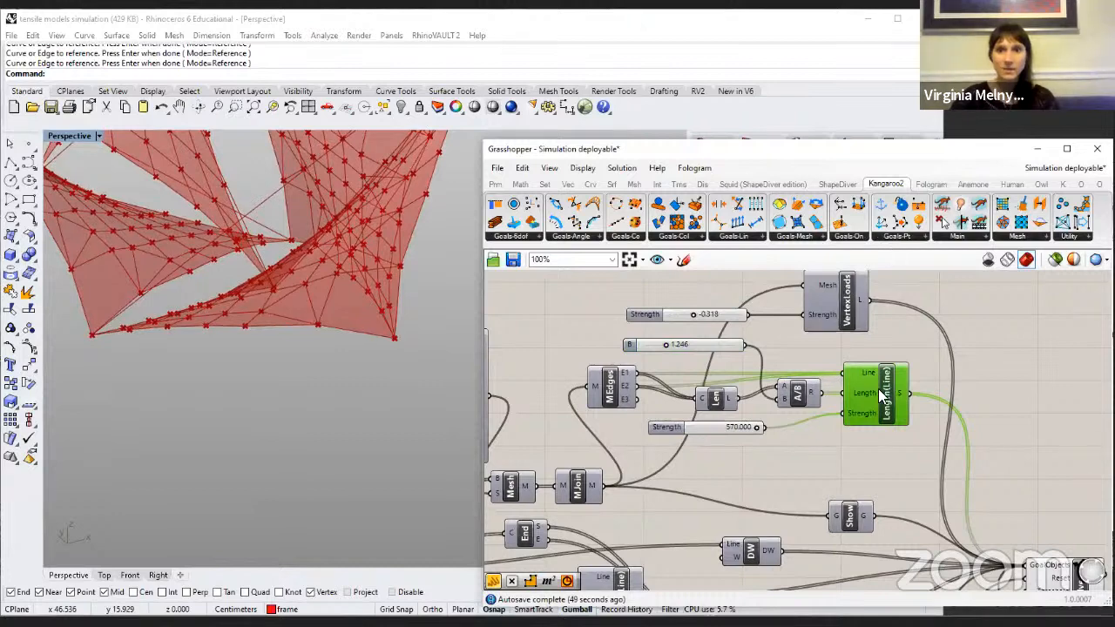
pyautogui.click(897, 236)
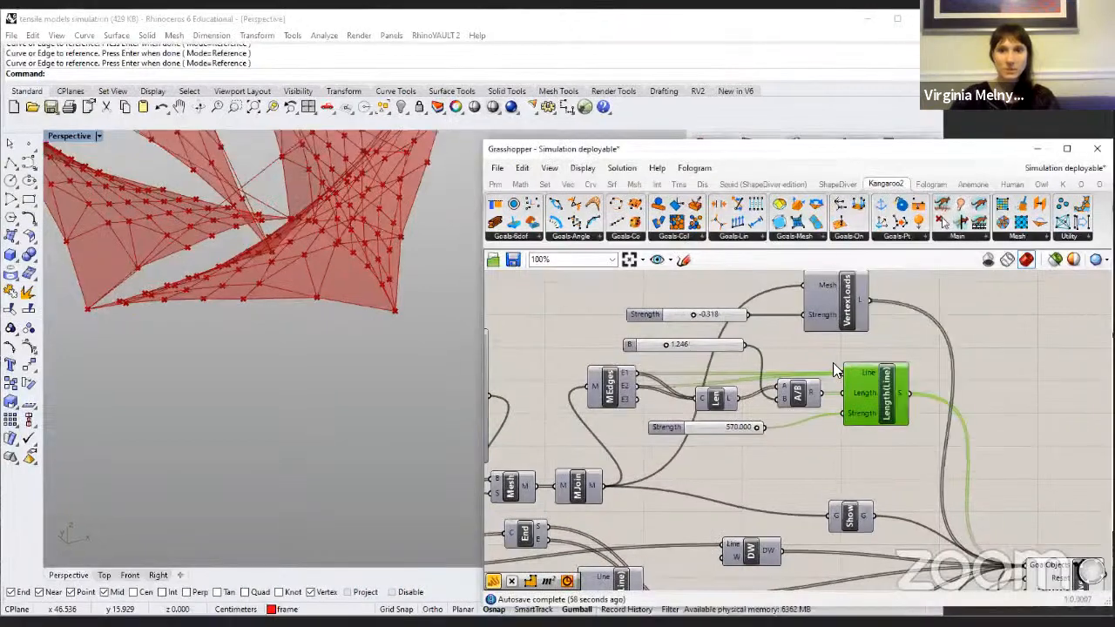
pyautogui.moveTo(853, 390); pyautogui.dragTo(802, 370, button='right')
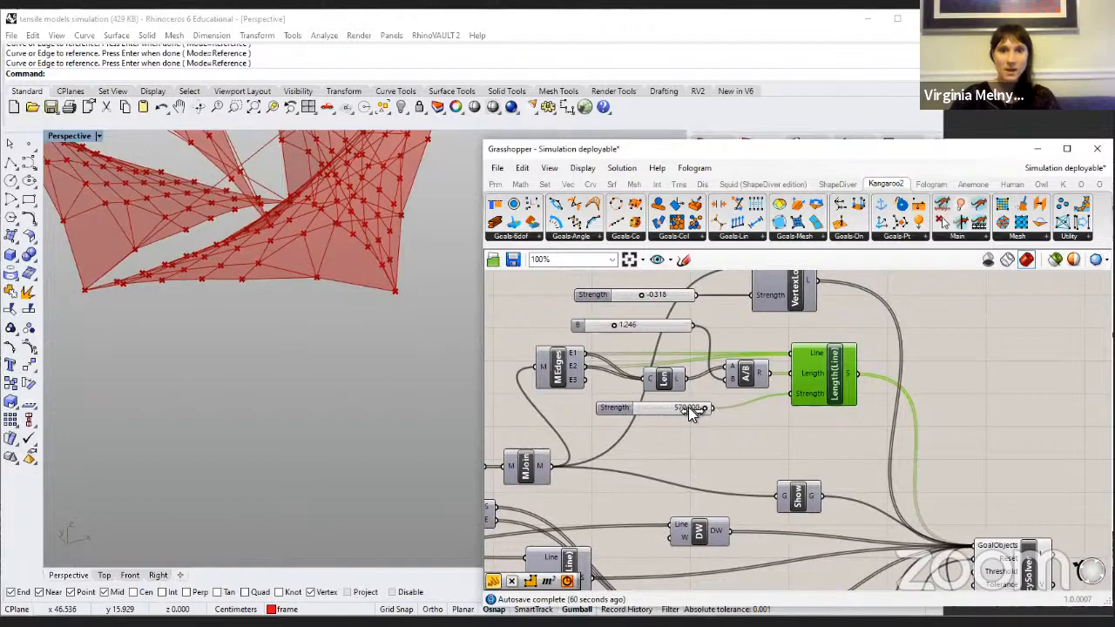
pyautogui.moveTo(702, 407)
pyautogui.mouseDown()
pyautogui.moveTo(653, 408)
pyautogui.moveTo(683, 407)
pyautogui.mouseUp()
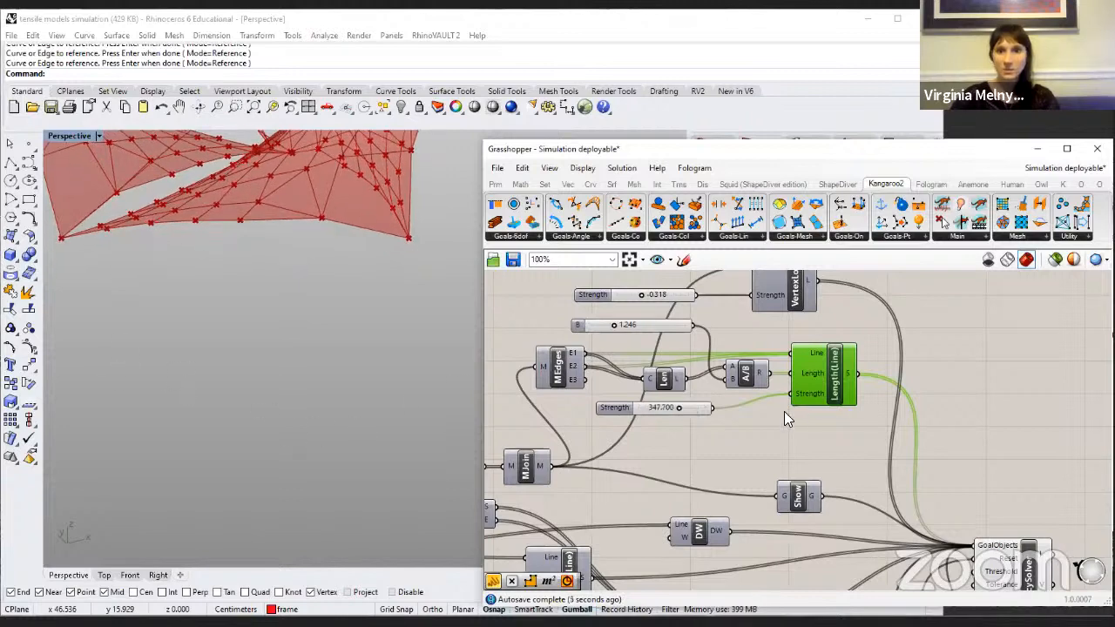
# Step: Examine the whole simulated module and the VertexLoads goal with its Mesh and Strength inputs
pyautogui.scroll(-2, 280, 202)
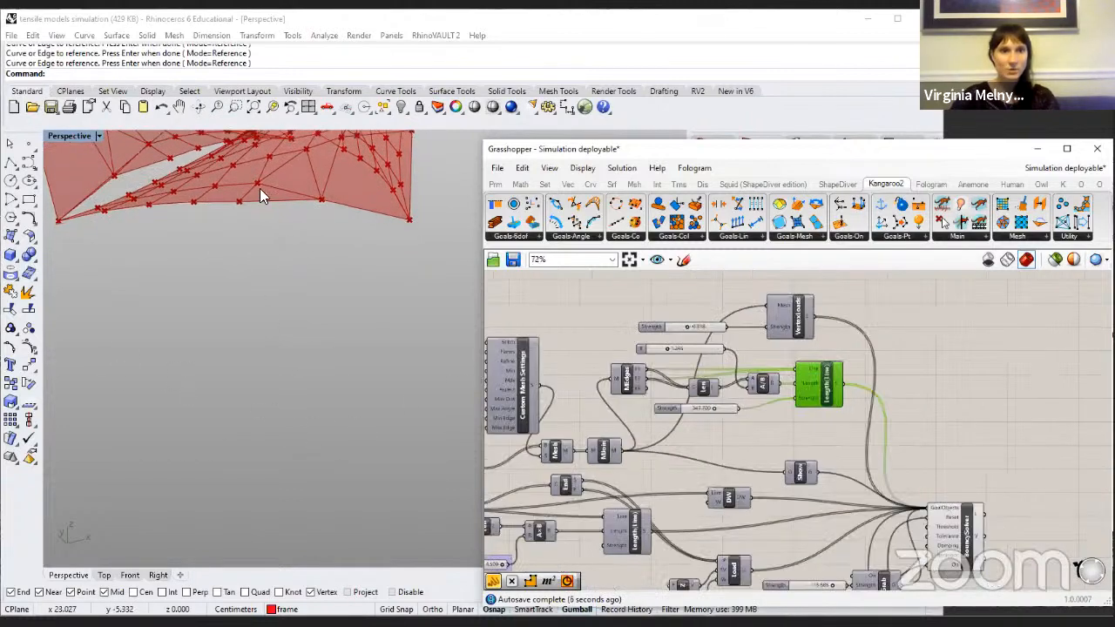
pyautogui.scroll(-6, 282, 199)
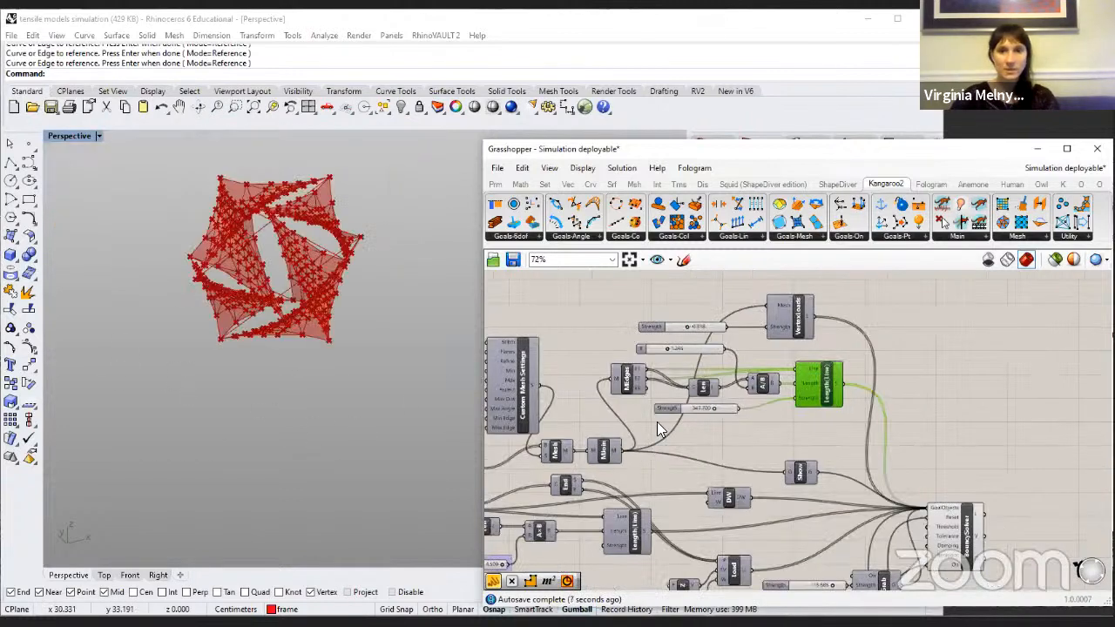
pyautogui.click(340, 378)
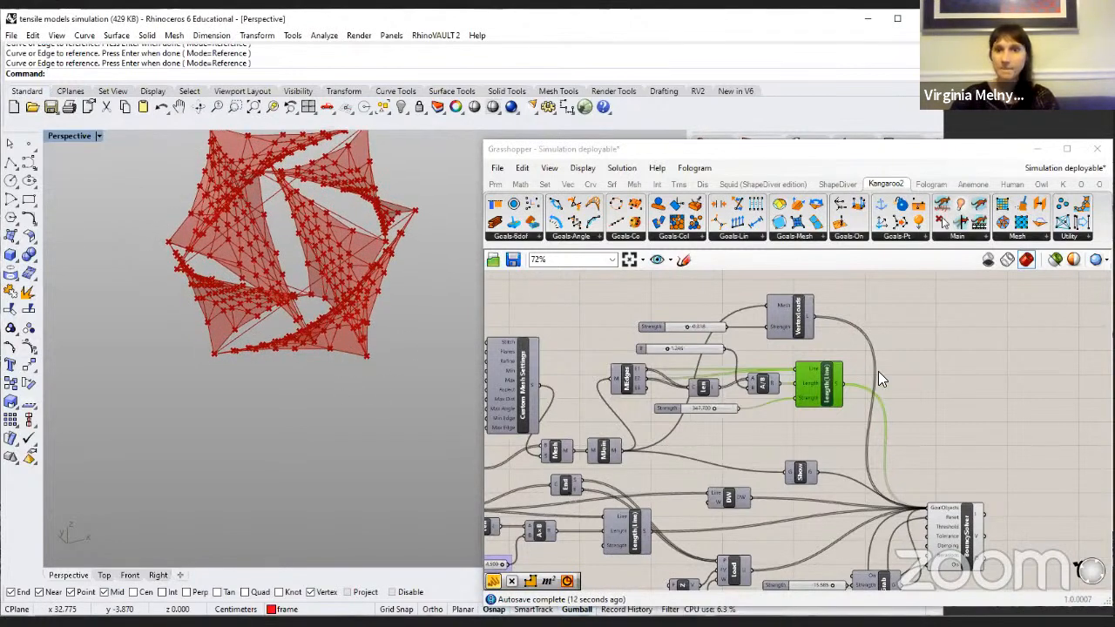
pyautogui.click(795, 303)
pyautogui.click(795, 303)
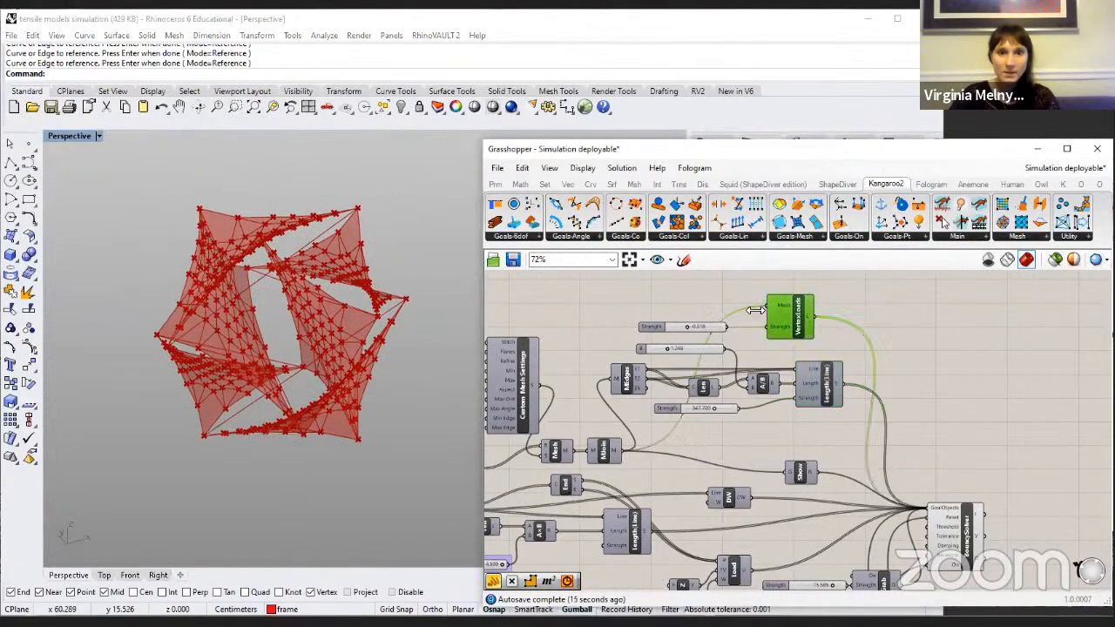
pyautogui.click(610, 453)
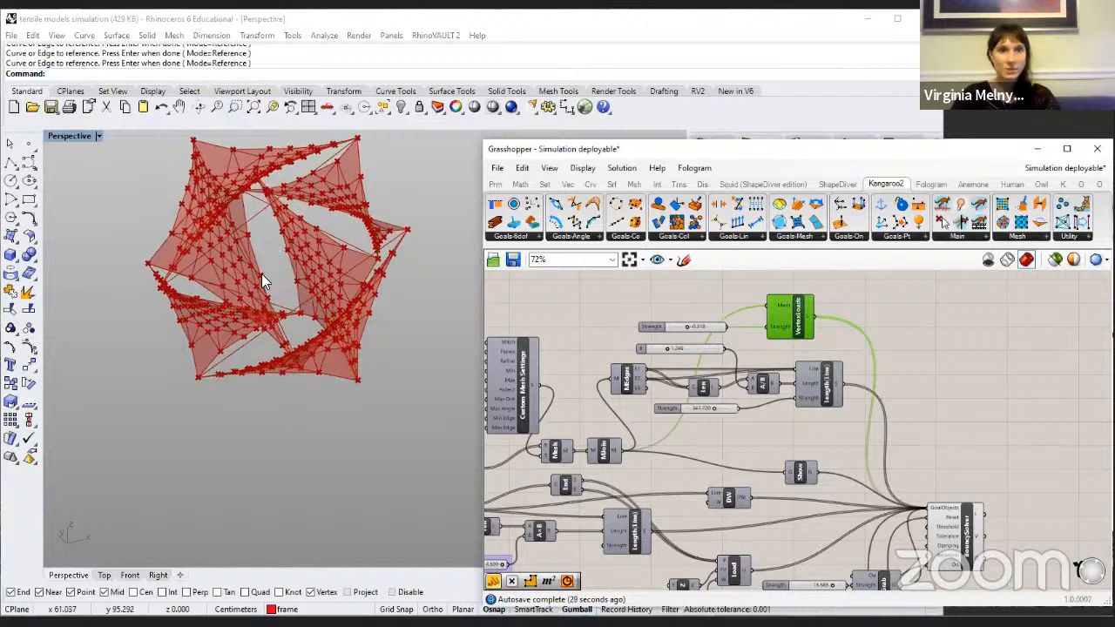
pyautogui.moveTo(266, 364); pyautogui.dragTo(270, 367, button='right')
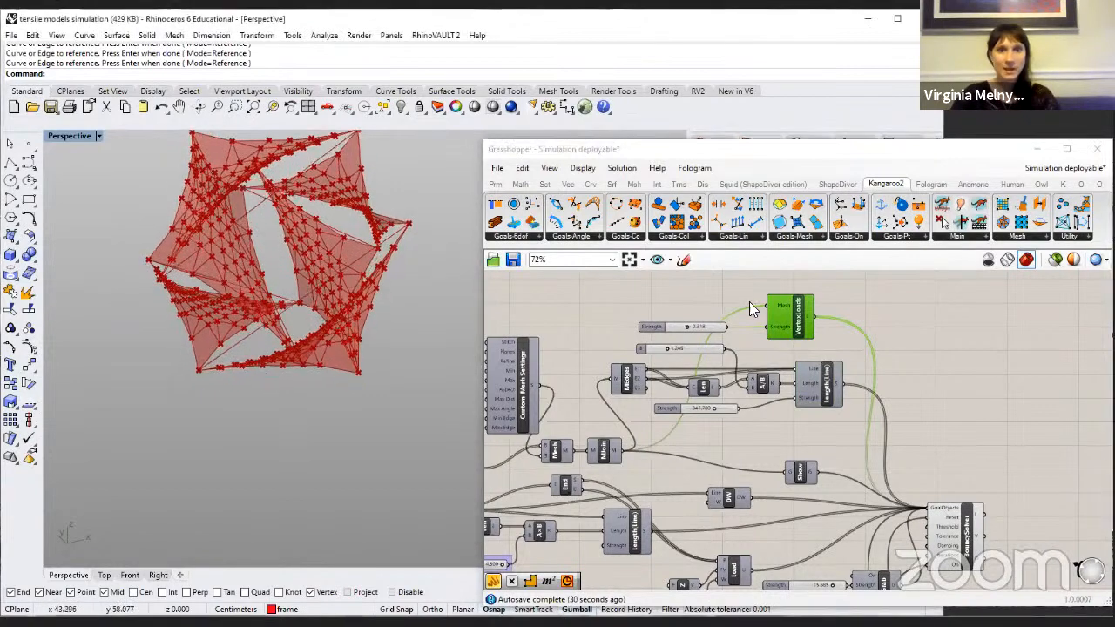
# Step: Set the Strength slider feeding the VertexLoads goal to -0.760
pyautogui.moveTo(685, 326); pyautogui.dragTo(672, 327)
pyautogui.scroll(3, 662, 322)
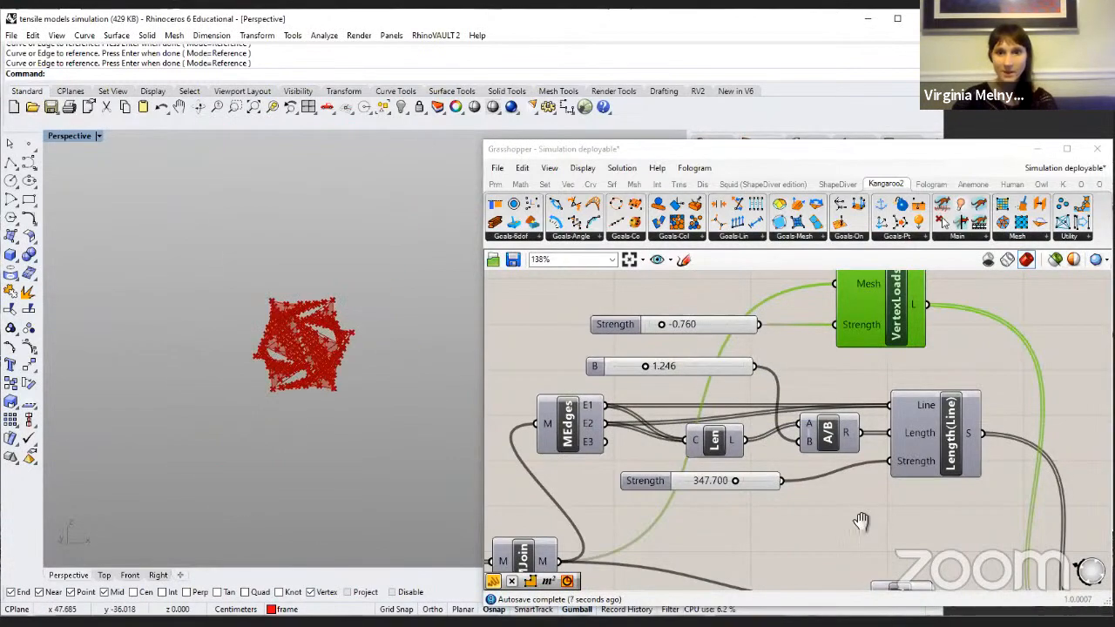
# Step: Look up the Floor goal in the component search beside the existing Floor component without placing another one
pyautogui.scroll(-2, 838, 330)
pyautogui.moveTo(859, 524); pyautogui.dragTo(838, 326, button='right')
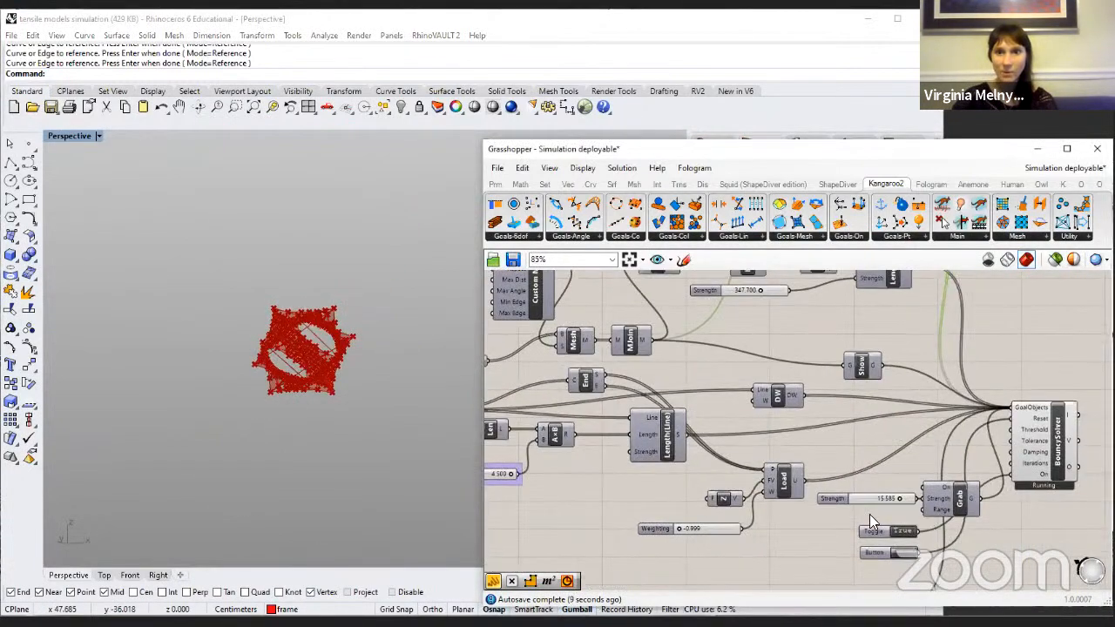
pyautogui.moveTo(838, 516); pyautogui.dragTo(843, 491, button='right')
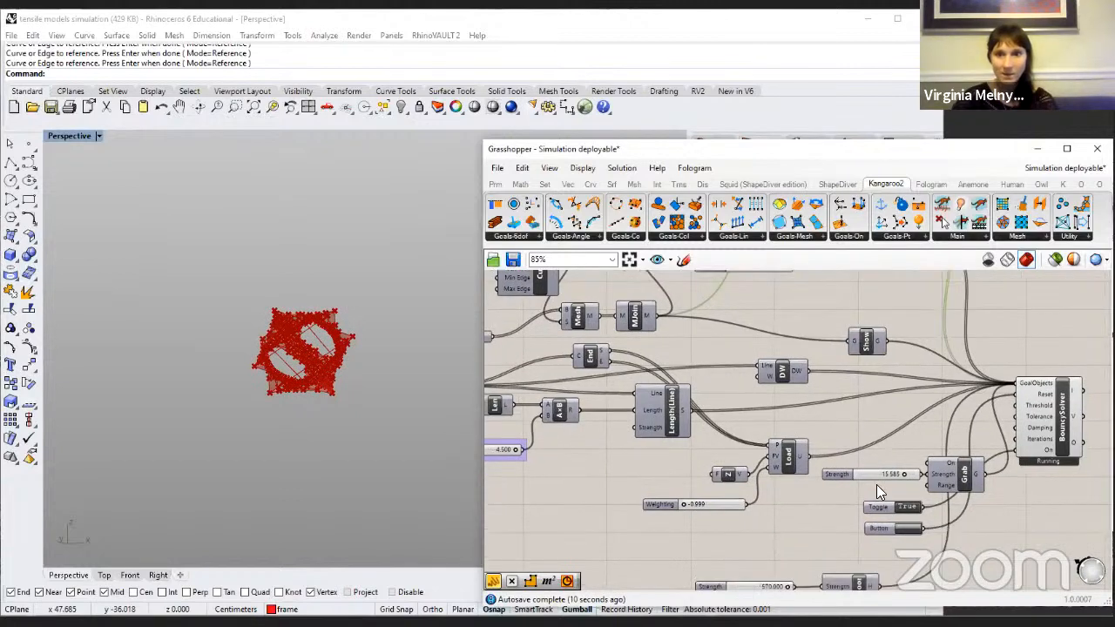
pyautogui.scroll(4, 881, 503)
pyautogui.click(827, 368)
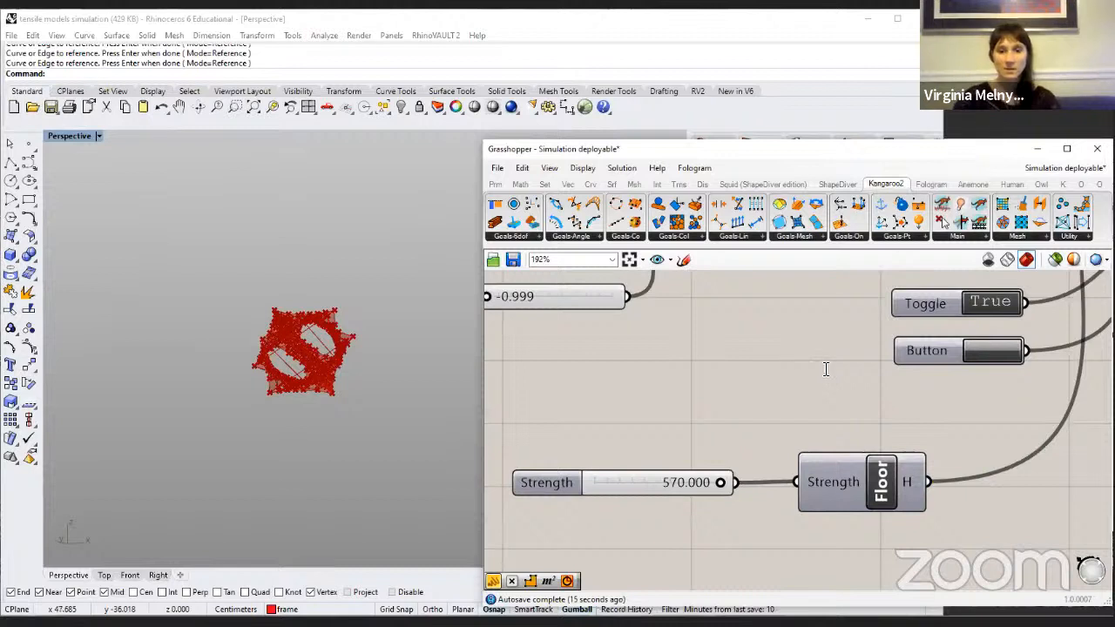
pyautogui.doubleClick(822, 368)
pyautogui.write('flor')
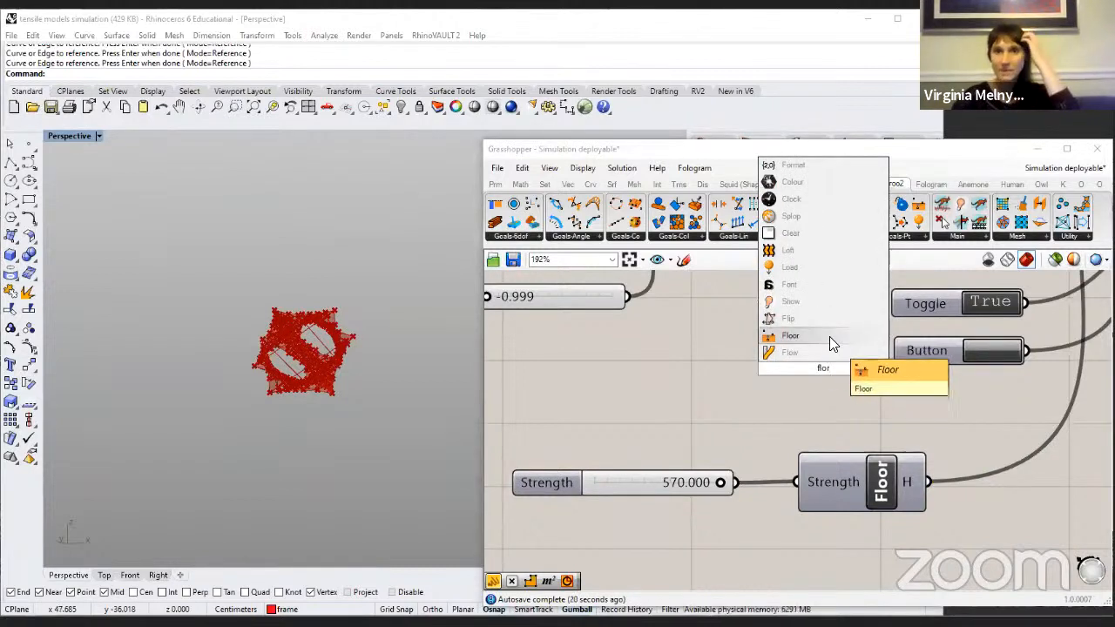
pyautogui.click(899, 402)
# Step: Set the Strength slider feeding the Floor goal to 543.221 and orbit the simulated module
pyautogui.moveTo(720, 483)
pyautogui.mouseDown()
pyautogui.moveTo(623, 483)
pyautogui.moveTo(715, 484)
pyautogui.mouseUp()
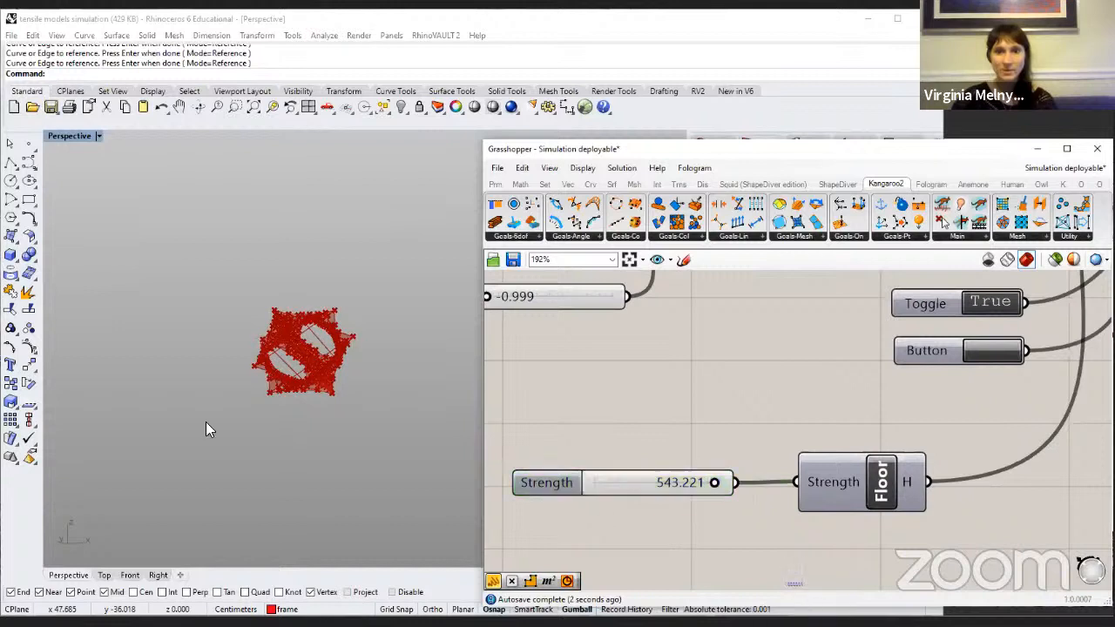
pyautogui.moveTo(291, 439); pyautogui.dragTo(302, 493, button='right')
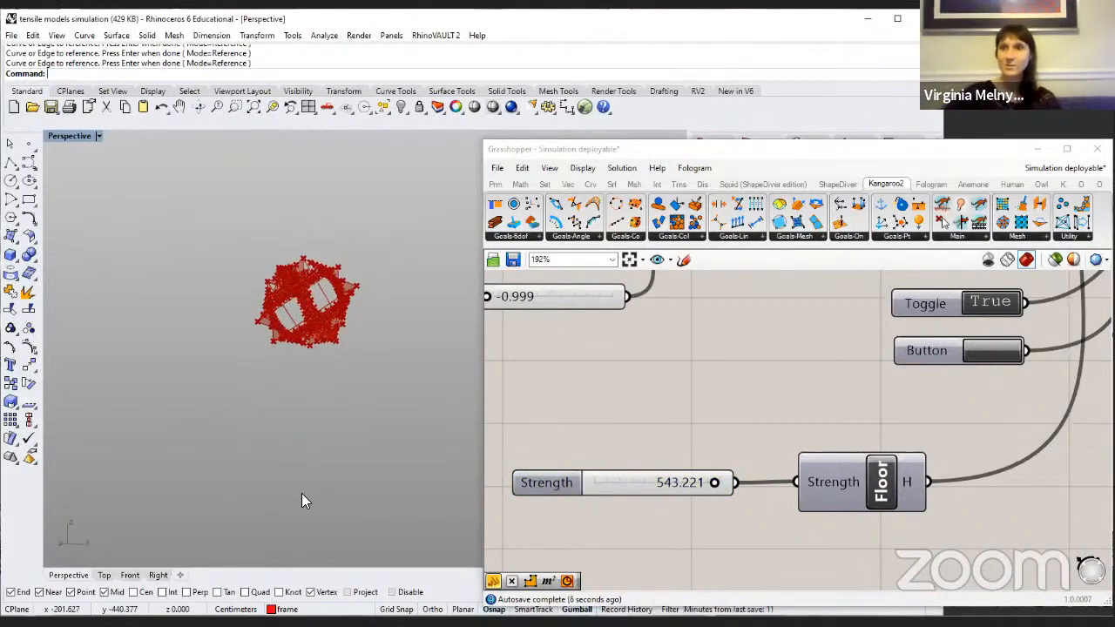
# Step: Trace the mesh edges' Length(Line) goal and the VertexLoads goal towards the BouncySolver
pyautogui.click(861, 459)
pyautogui.scroll(-5, 903, 431)
pyautogui.moveTo(765, 341); pyautogui.dragTo(777, 442, button='right')
pyautogui.scroll(1, 799, 457)
pyautogui.moveTo(789, 281); pyautogui.dragTo(809, 389, button='right')
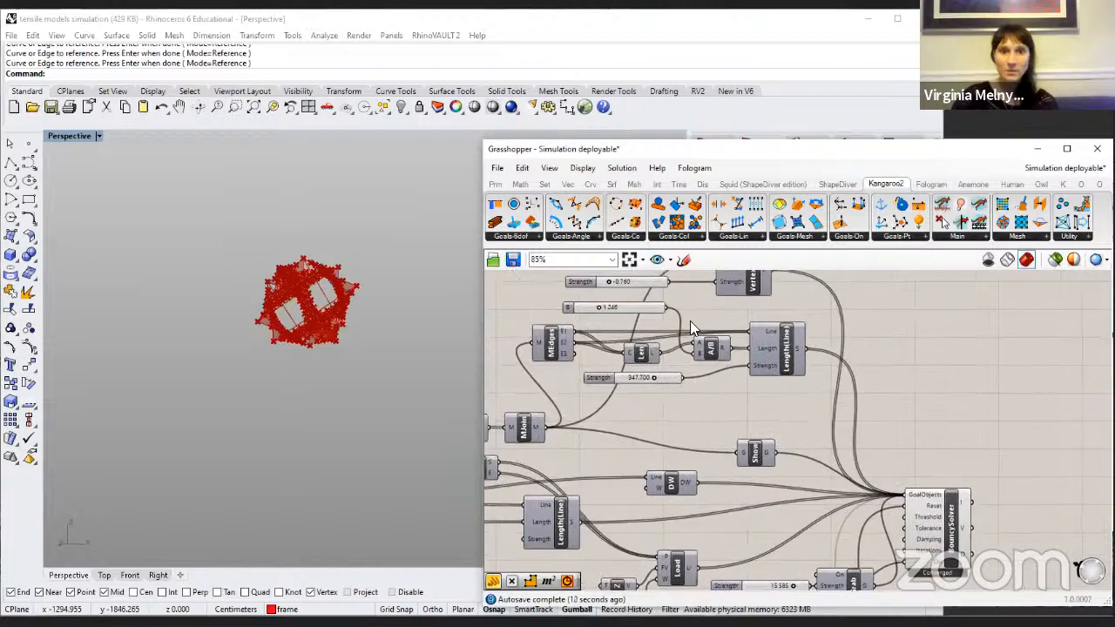
pyautogui.moveTo(852, 346); pyautogui.dragTo(880, 395, button='right')
pyautogui.click(815, 394)
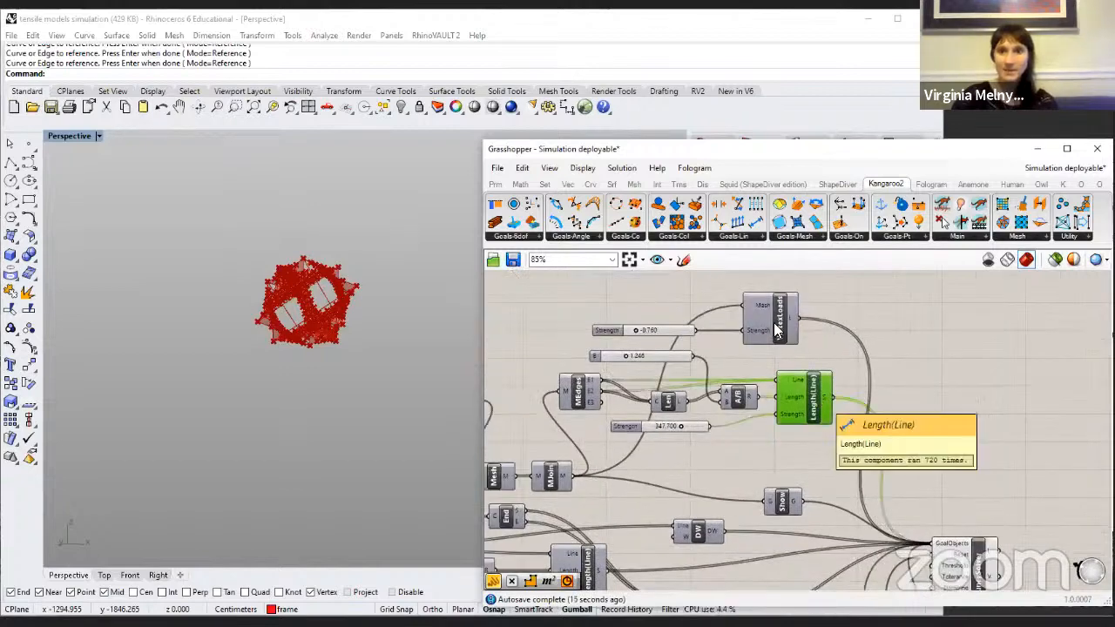
pyautogui.click(771, 315)
pyautogui.moveTo(833, 330); pyautogui.dragTo(838, 273, button='right')
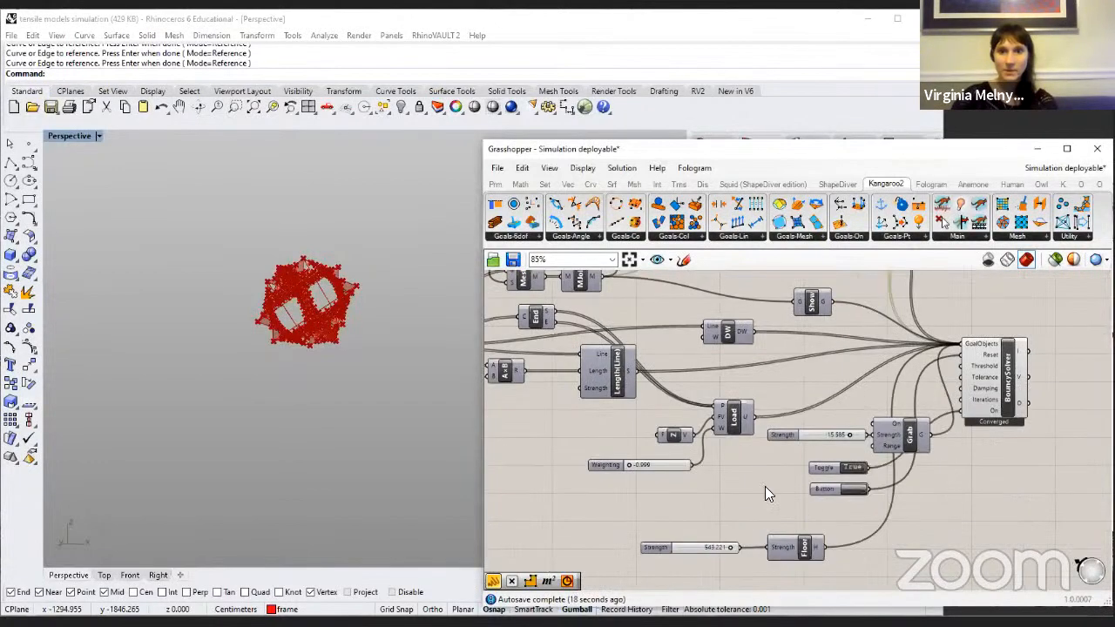
# Step: Trace the Show component's connection from MJoin into the solver's GoalObjects
pyautogui.moveTo(569, 333); pyautogui.dragTo(635, 425, button='right')
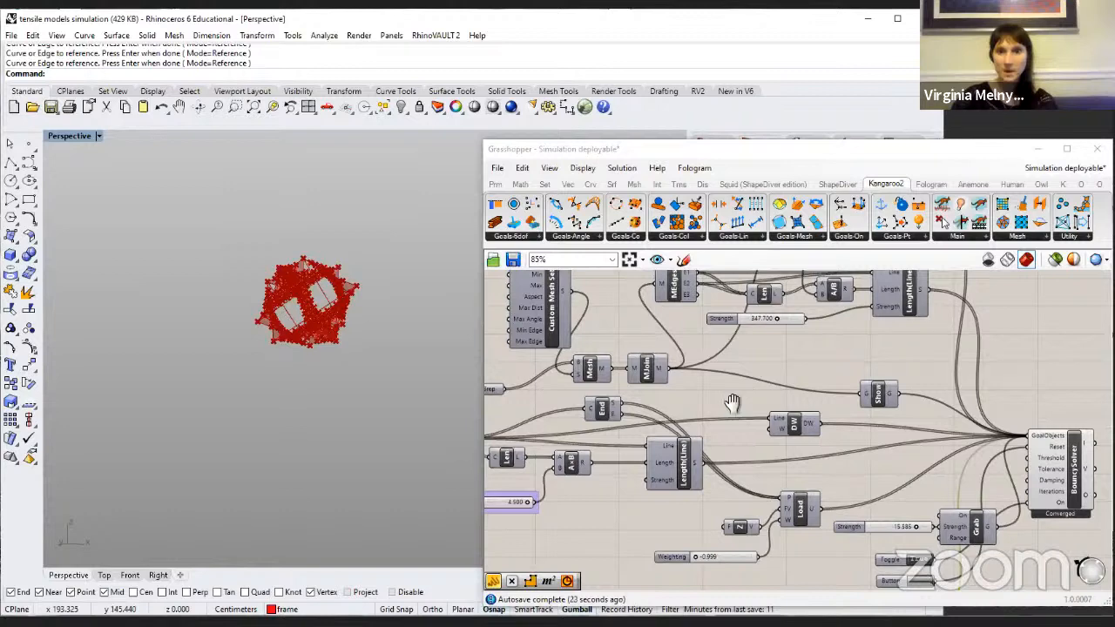
pyautogui.moveTo(732, 402); pyautogui.dragTo(824, 390, button='right')
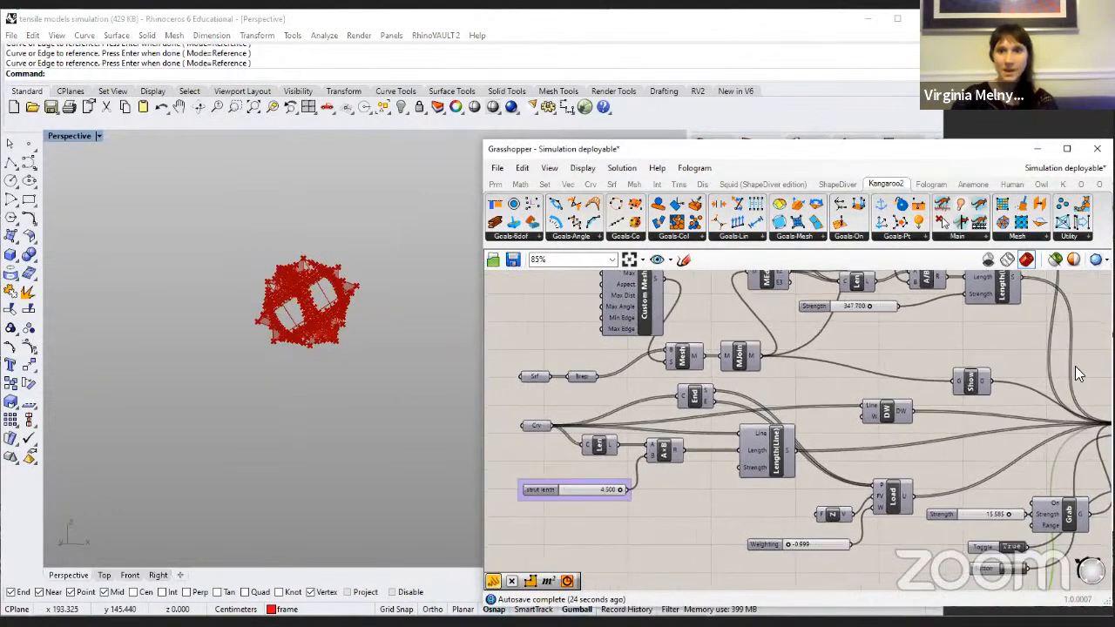
pyautogui.click(1031, 379)
pyautogui.moveTo(968, 348); pyautogui.dragTo(865, 337, button='right')
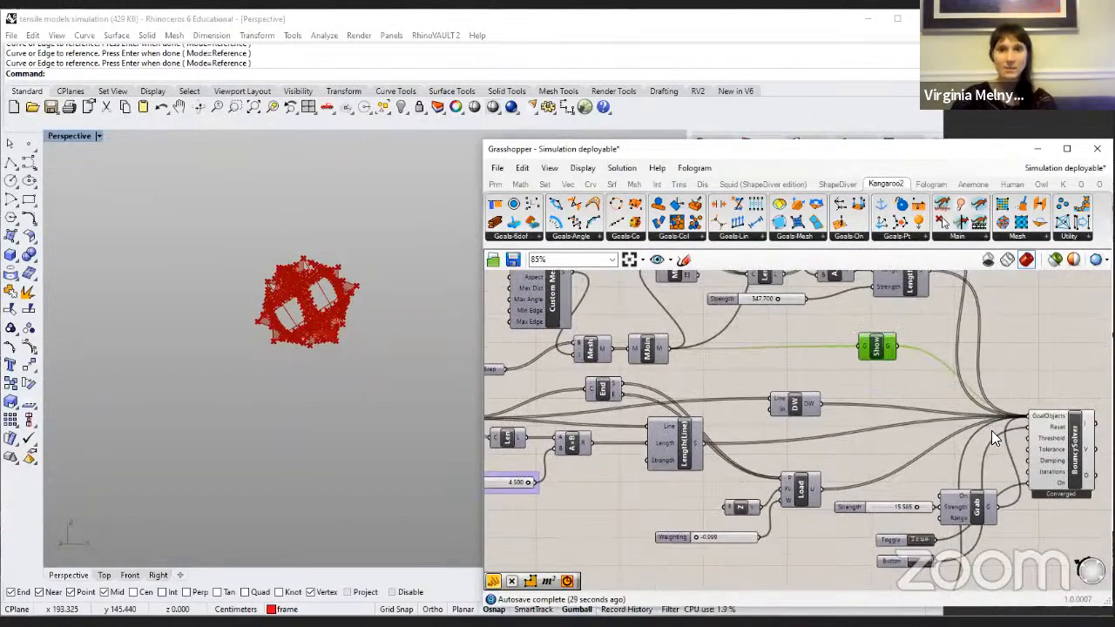
# Step: Trace the Crv parameter's wires to its goals and examine the strut lines inside the simulated module
pyautogui.moveTo(991, 430); pyautogui.dragTo(760, 393, button='right')
pyautogui.moveTo(647, 366); pyautogui.dragTo(754, 360, button='right')
pyautogui.moveTo(538, 379); pyautogui.dragTo(704, 380, button='right')
pyautogui.moveTo(578, 392); pyautogui.dragTo(514, 426, button='right')
pyautogui.click(581, 391)
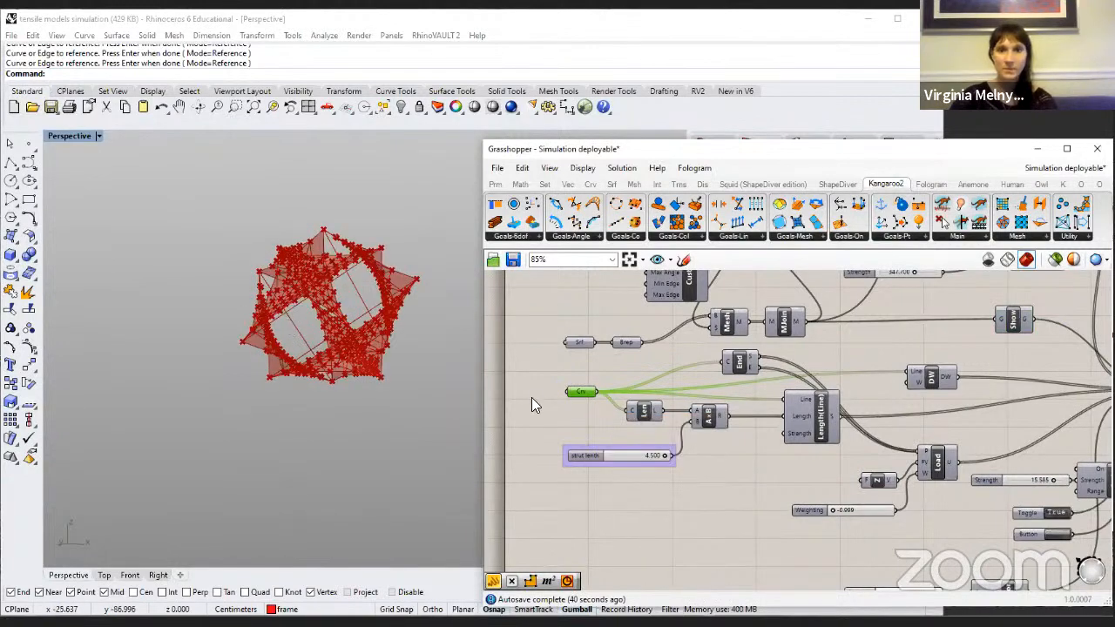
pyautogui.click(249, 322)
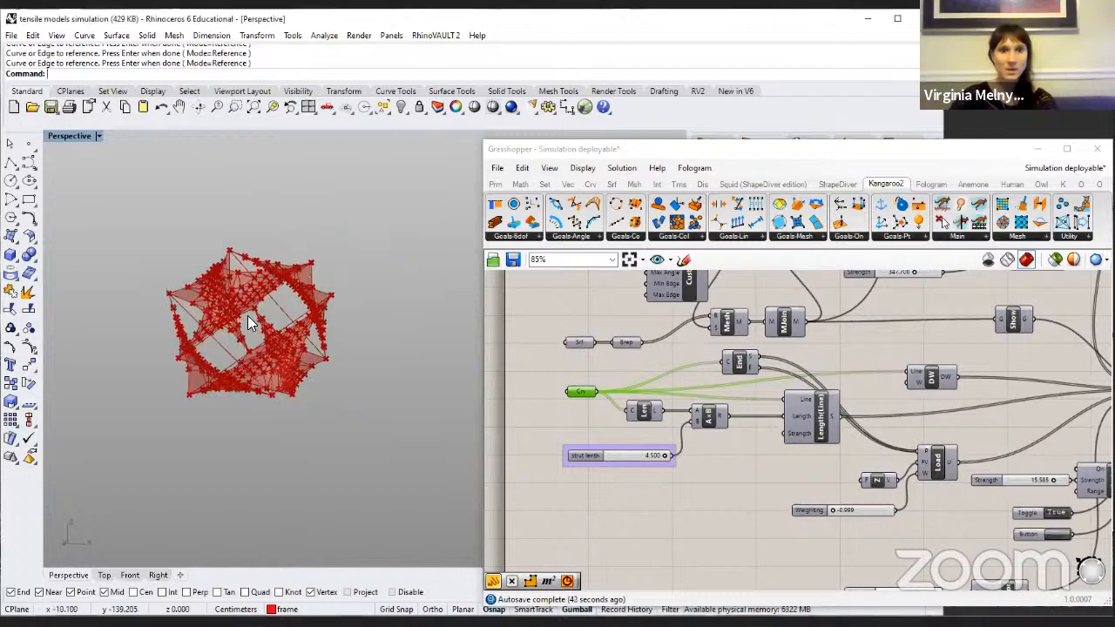
pyautogui.moveTo(267, 310); pyautogui.dragTo(283, 310, button='right')
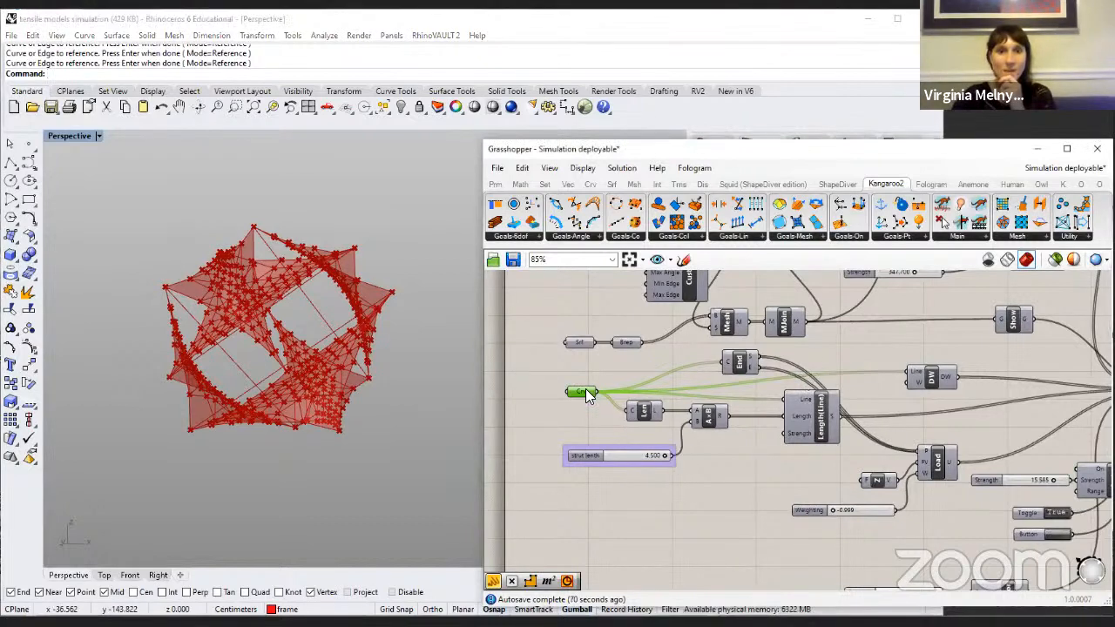
# Step: Sweep the strut length slider down to 1.000 and back up to 4.500 to test how the module collapses and deploys
pyautogui.click(707, 419)
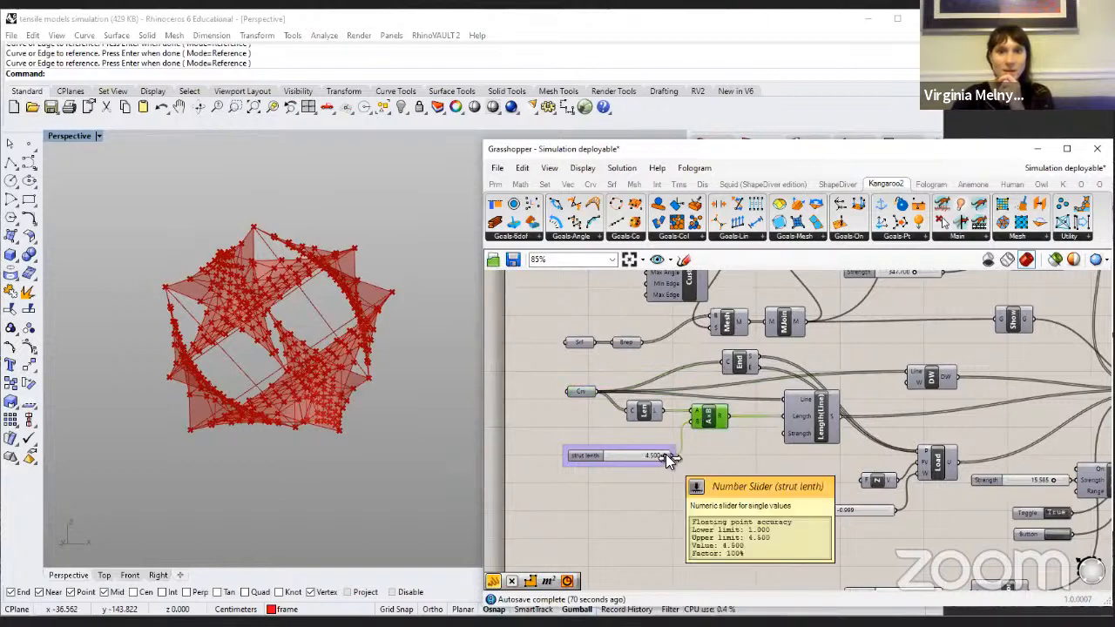
pyautogui.moveTo(667, 458); pyautogui.dragTo(576, 454)
pyautogui.scroll(4, 579, 460)
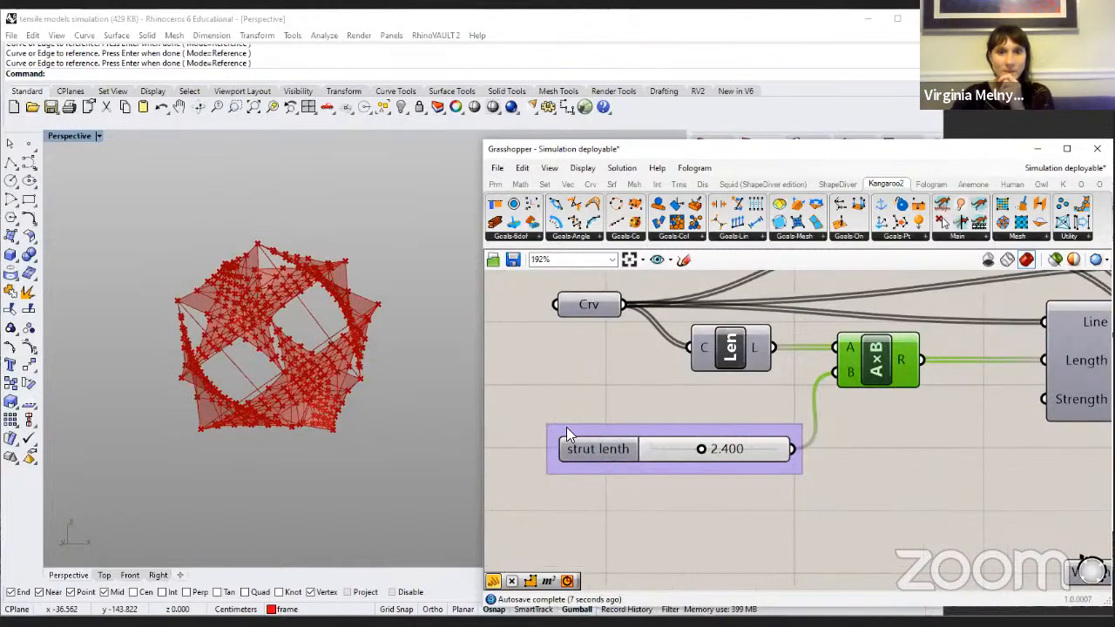
pyautogui.scroll(3, 624, 423)
pyautogui.moveTo(780, 447); pyautogui.dragTo(673, 448)
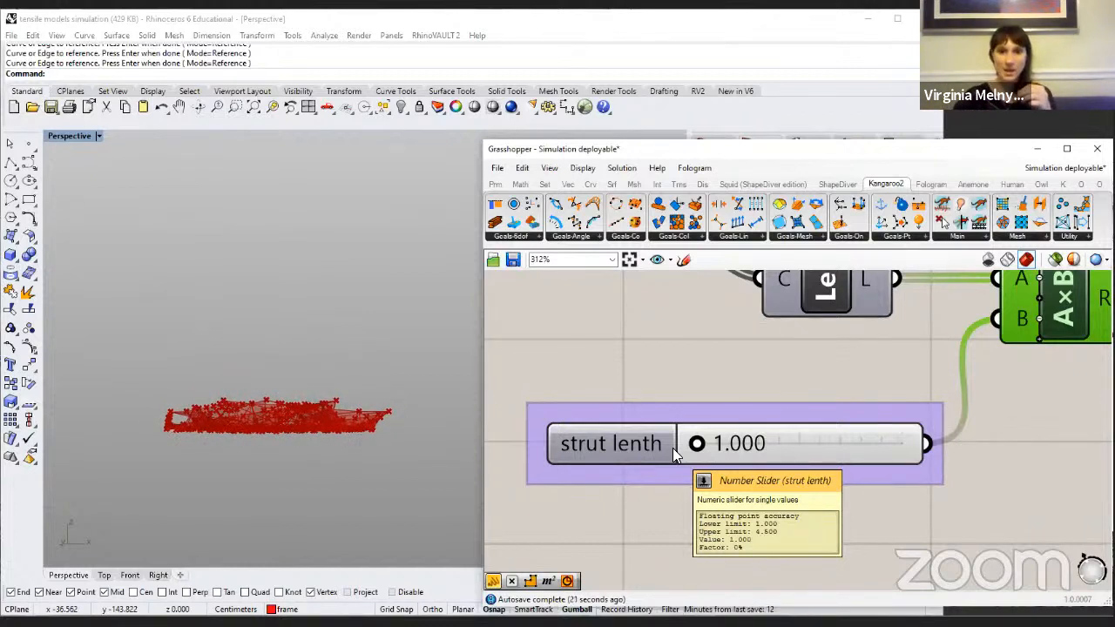
pyautogui.moveTo(702, 444); pyautogui.dragTo(768, 444)
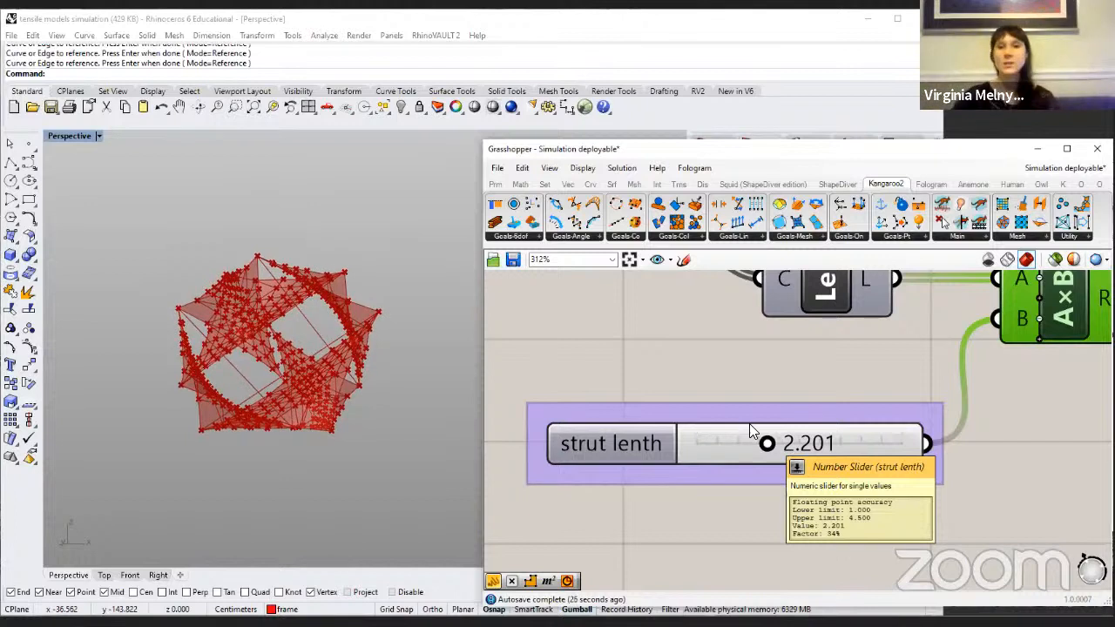
pyautogui.moveTo(766, 446); pyautogui.dragTo(906, 443)
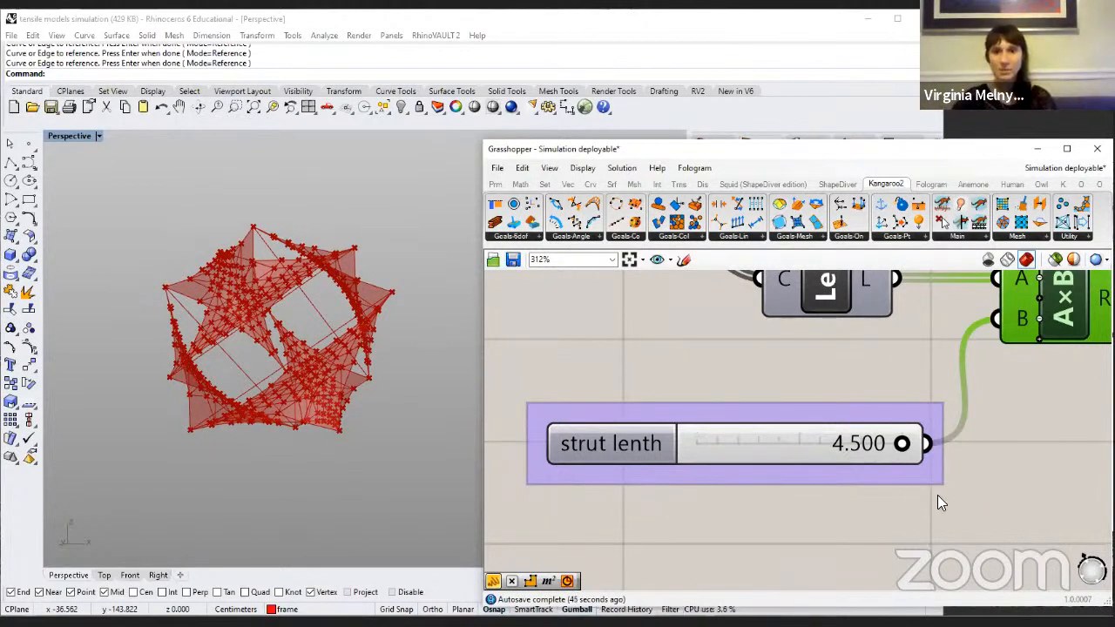
# Step: Move the struts' Length(Line) goal and the End component slightly along the canvas to separate their wires
pyautogui.scroll(-3, 826, 514)
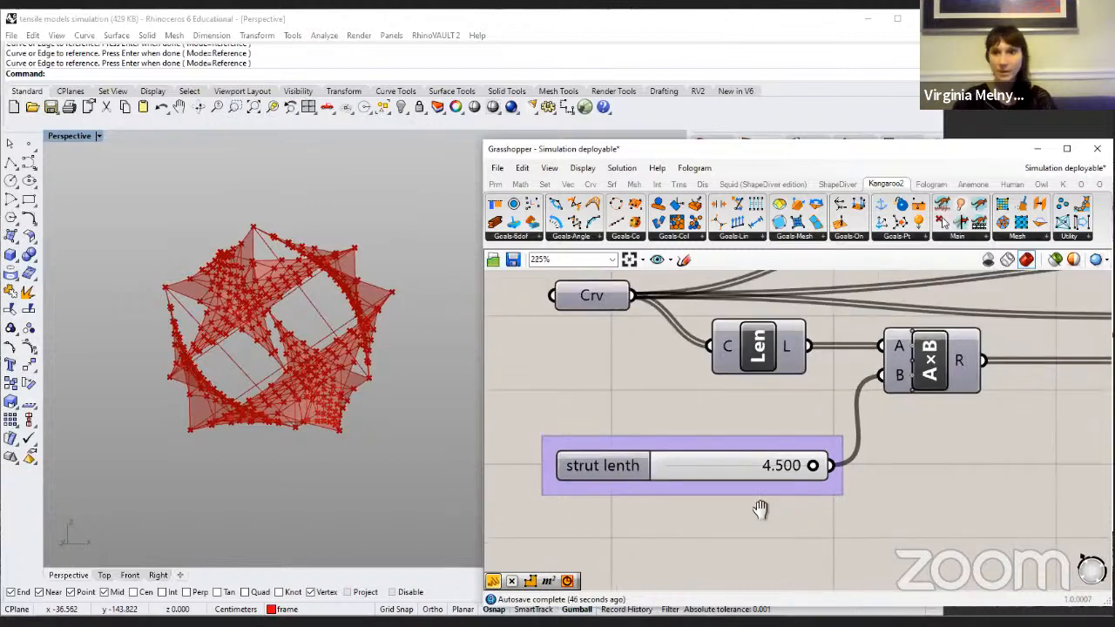
pyautogui.scroll(-2, 719, 514)
pyautogui.moveTo(705, 484); pyautogui.dragTo(523, 492, button='right')
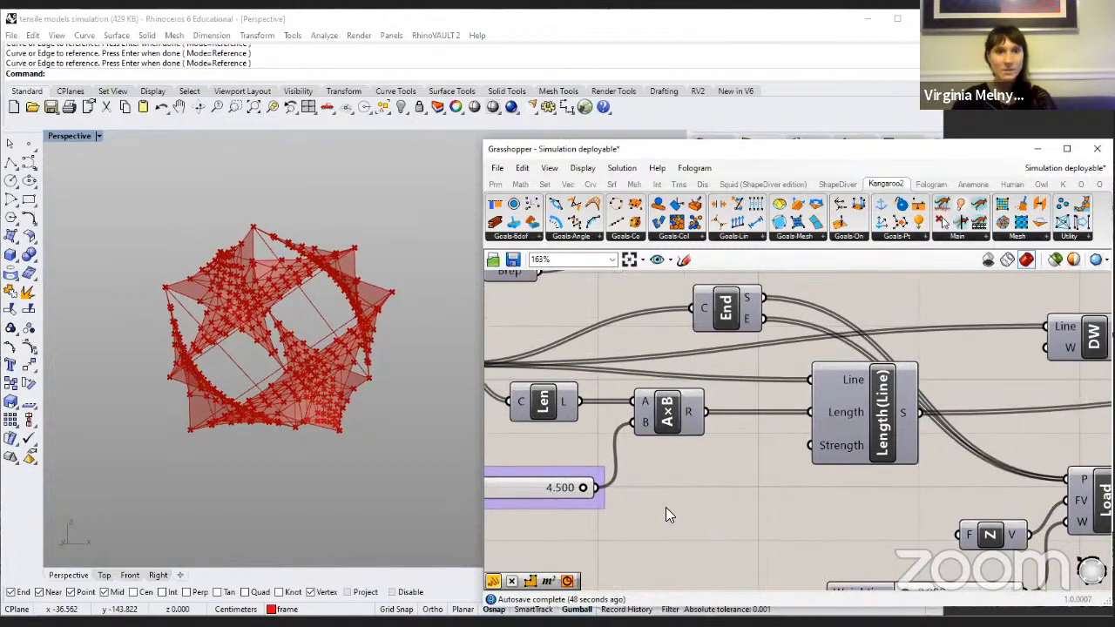
pyautogui.scroll(-1, 702, 521)
pyautogui.scroll(-2, 690, 514)
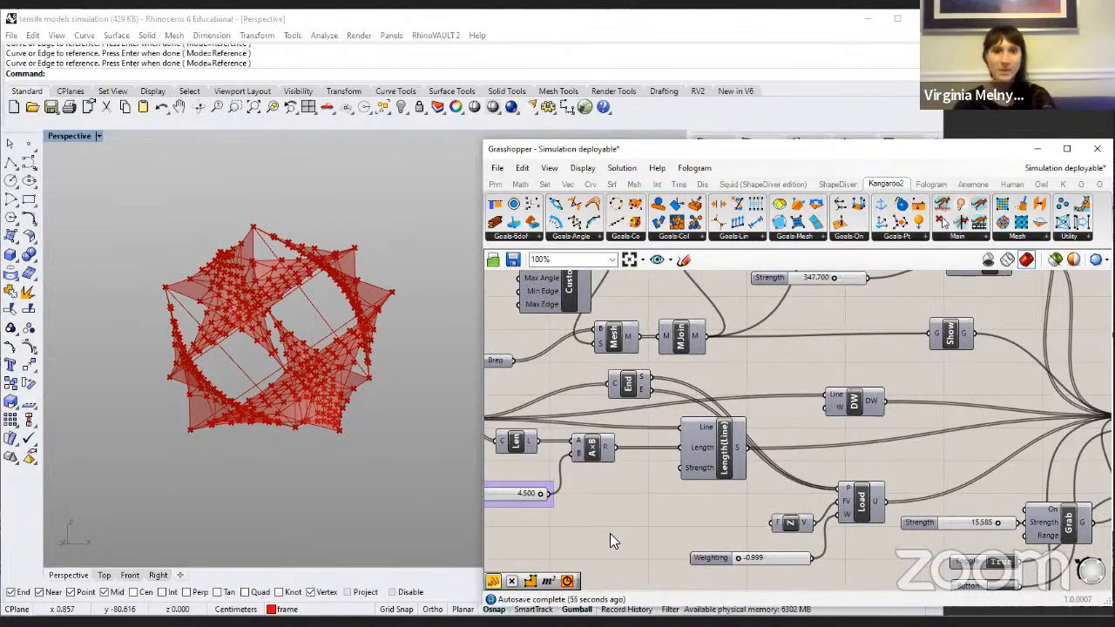
pyautogui.click(631, 385)
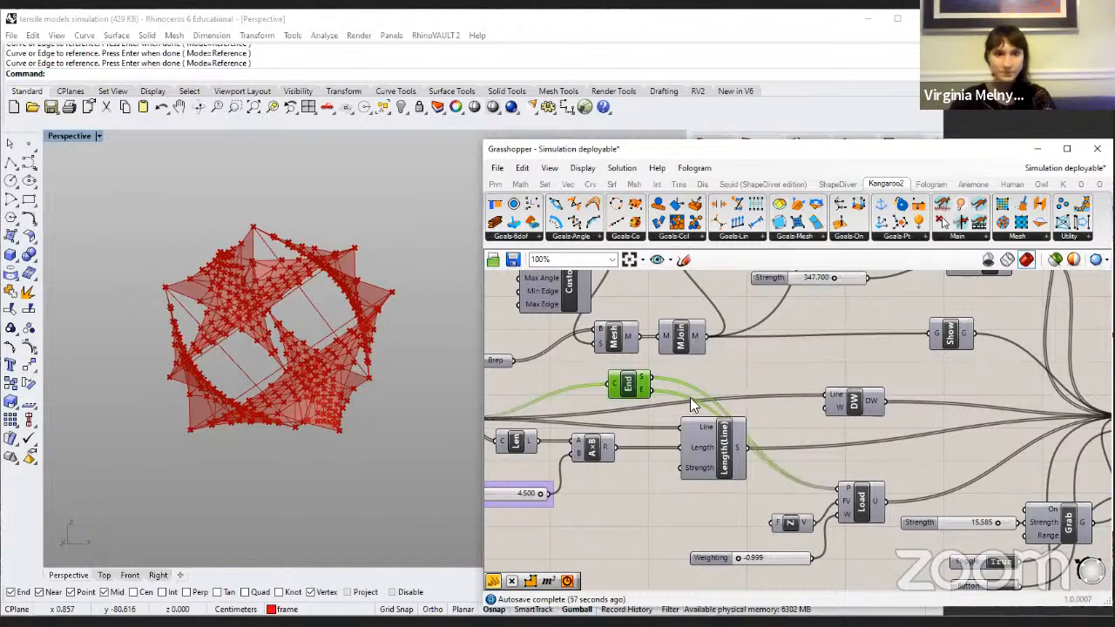
pyautogui.moveTo(707, 447)
pyautogui.mouseDown()
pyautogui.moveTo(706, 459)
pyautogui.moveTo(701, 448)
pyautogui.mouseUp()
pyautogui.moveTo(634, 390); pyautogui.dragTo(654, 384)
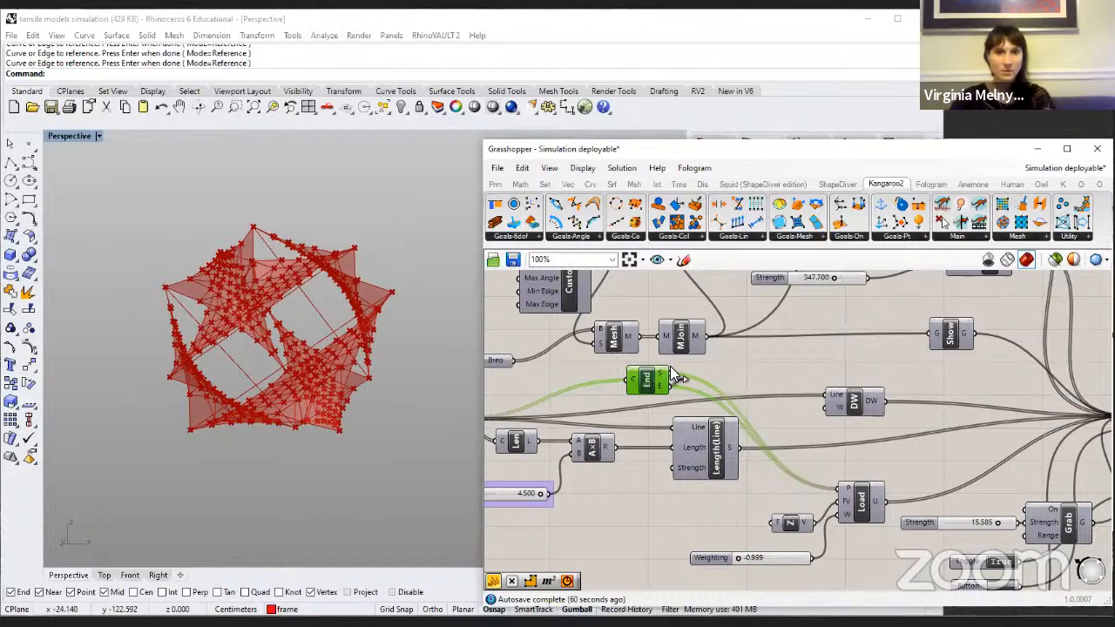
# Step: Trace the Load goal's end-point and Z-vector inputs, and set its Weighting slider to -1.001
pyautogui.click(861, 514)
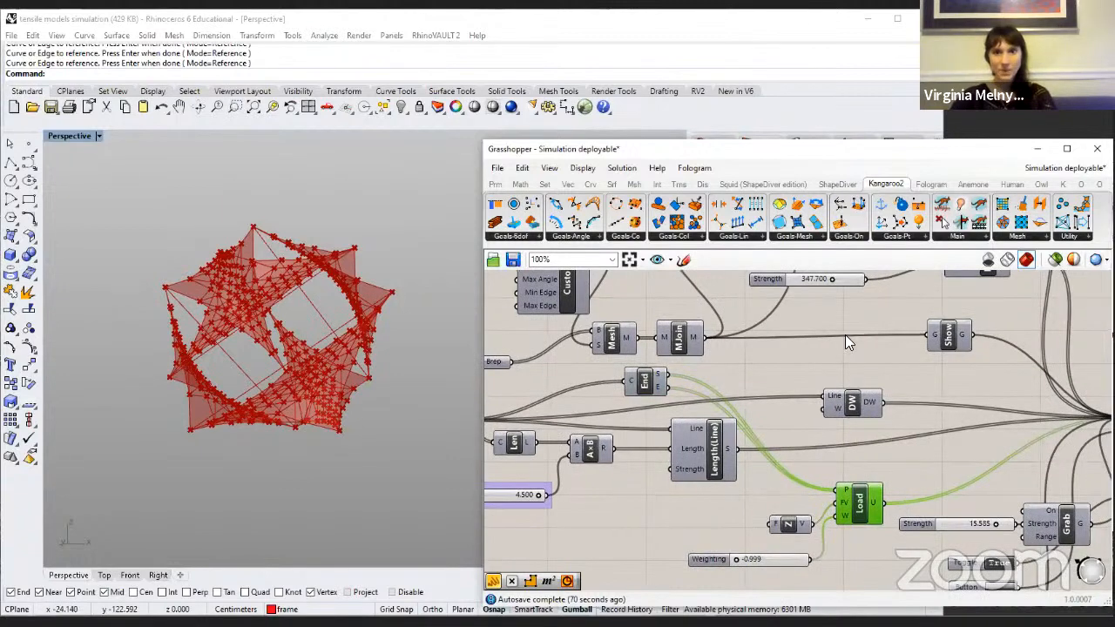
pyautogui.scroll(-3, 827, 340)
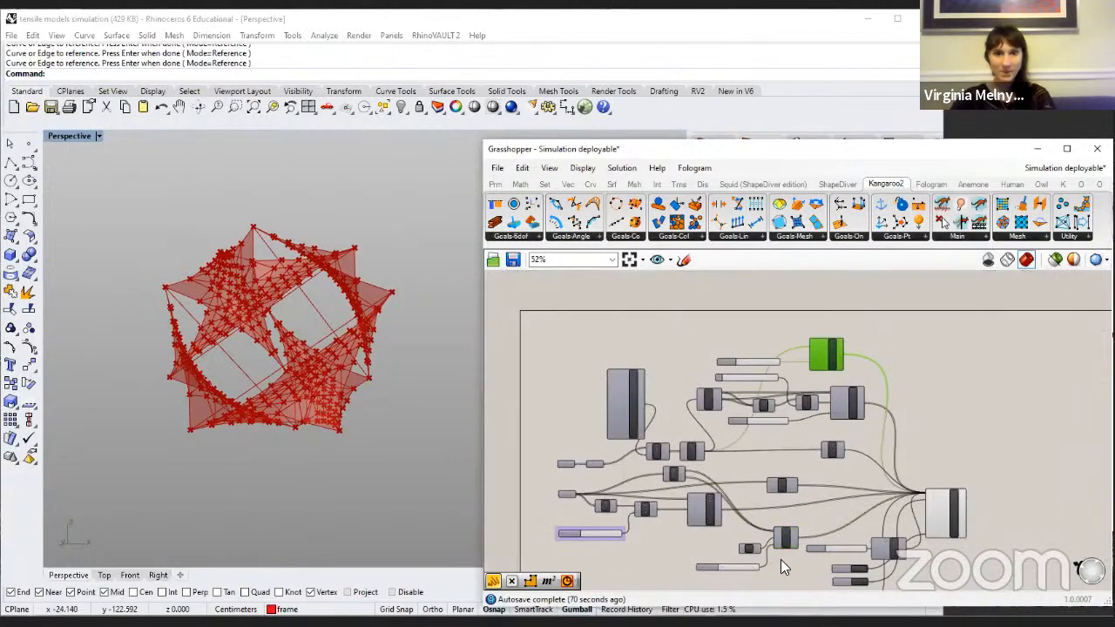
pyautogui.scroll(3, 777, 544)
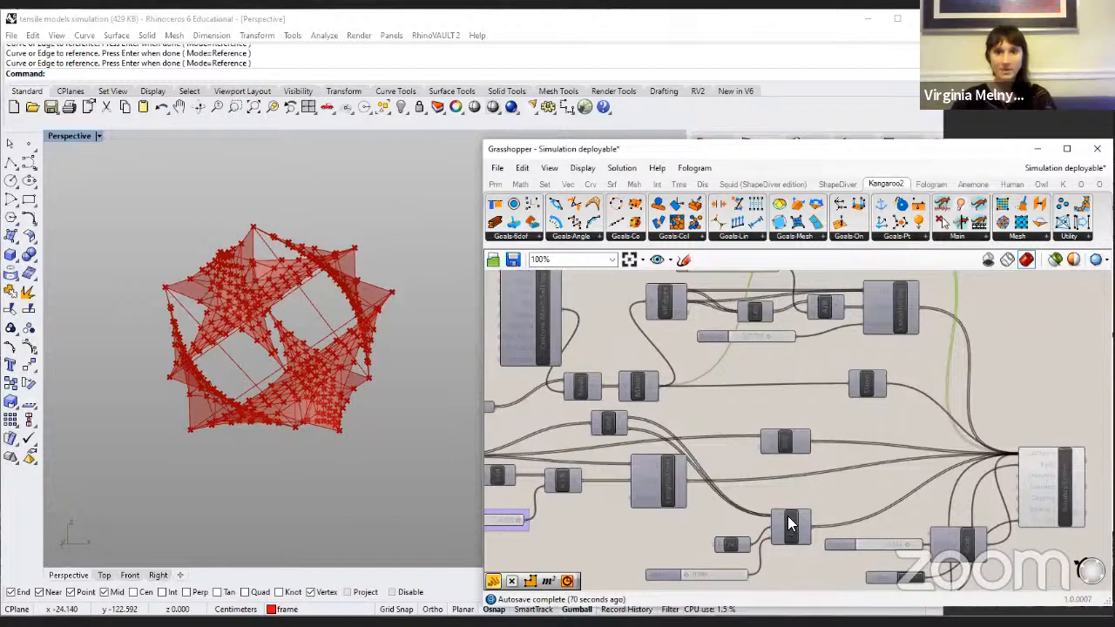
pyautogui.scroll(1, 796, 523)
pyautogui.click(800, 523)
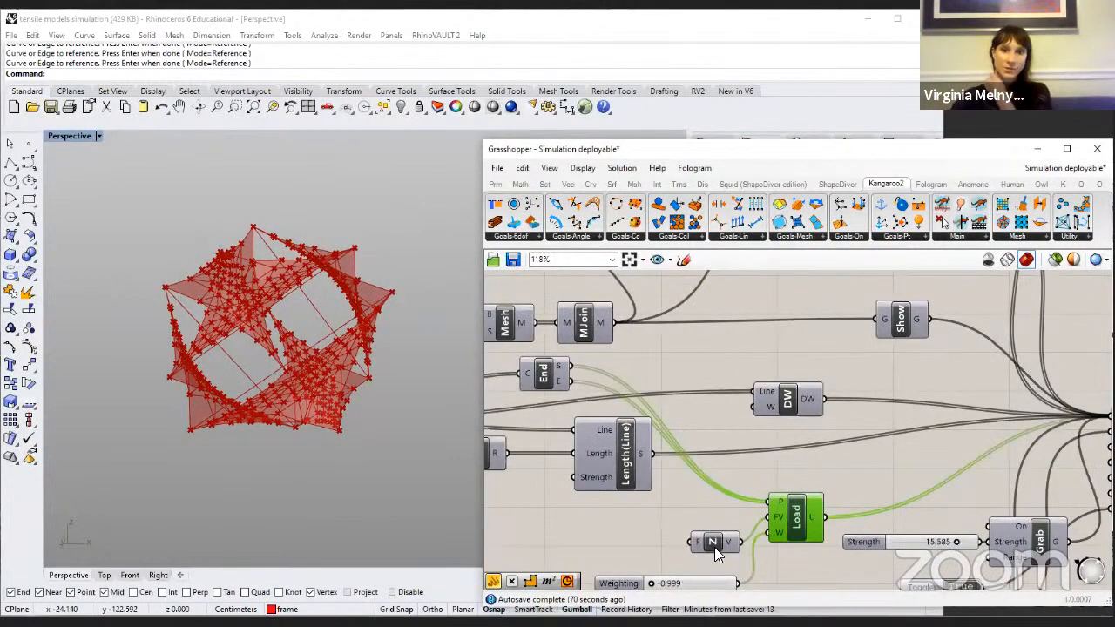
pyautogui.click(712, 542)
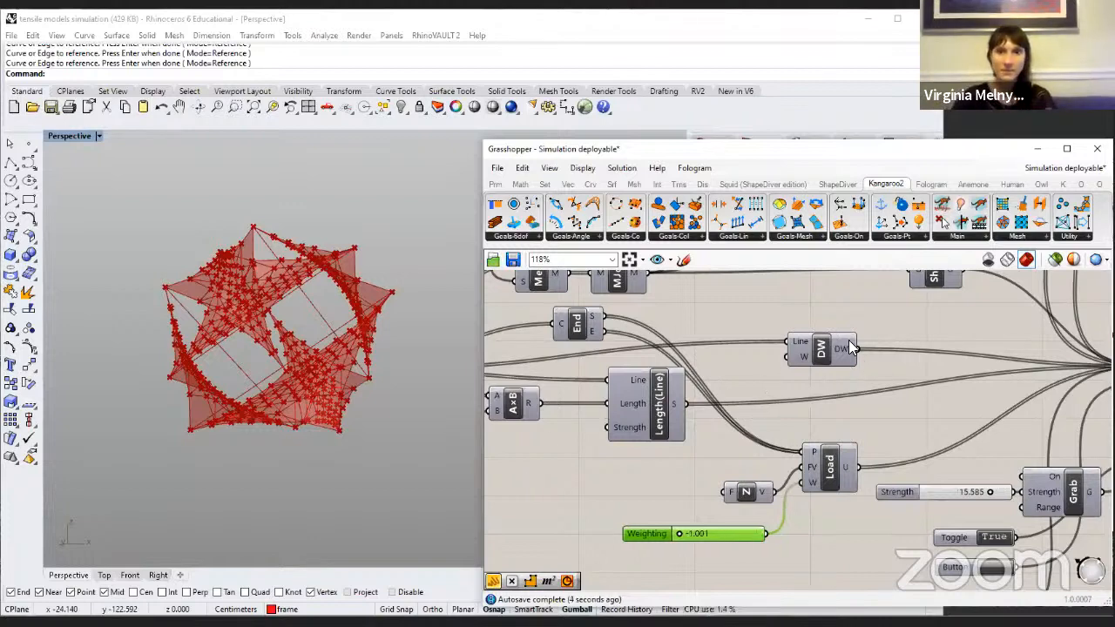
# Step: Trace the struts' Length(Line) goal from its Line and Length inputs into the solver
pyautogui.moveTo(786, 301); pyautogui.dragTo(831, 338, button='right')
pyautogui.moveTo(585, 365); pyautogui.dragTo(626, 385, button='right')
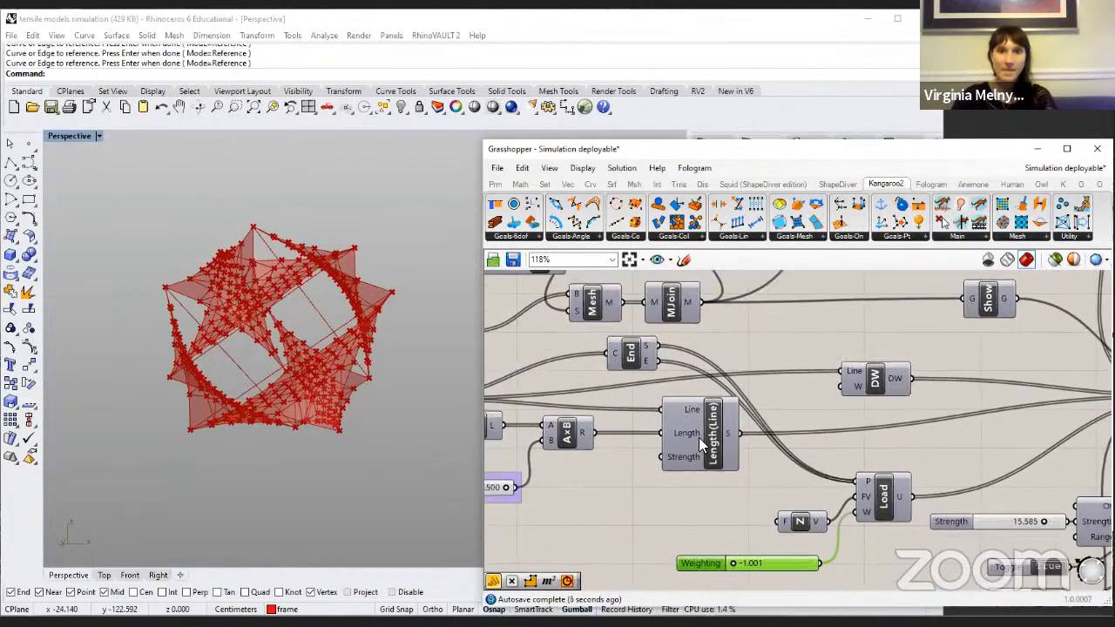
pyautogui.click(710, 459)
pyautogui.moveTo(813, 428); pyautogui.dragTo(819, 438, button='right')
pyautogui.moveTo(894, 424); pyautogui.dragTo(872, 428, button='right')
pyautogui.moveTo(674, 402); pyautogui.dragTo(588, 395, button='right')
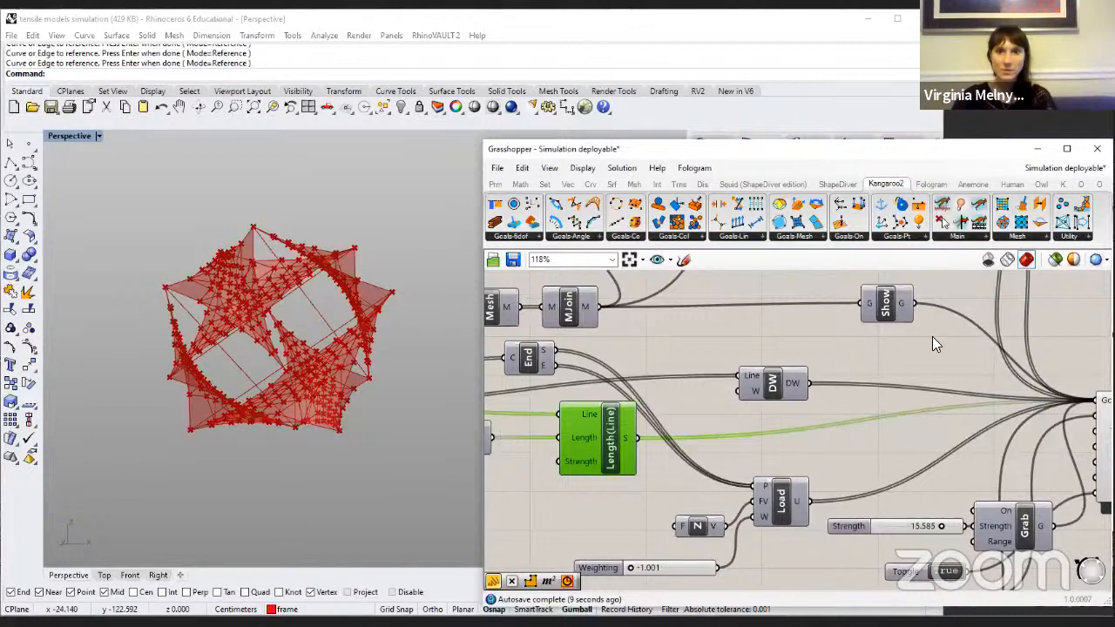
pyautogui.moveTo(984, 385); pyautogui.dragTo(931, 385, button='right')
# Step: Compare the Load goal on the strut ends with the VertexLoads goal on the joined mesh
pyautogui.click(724, 497)
pyautogui.scroll(-3, 822, 332)
pyautogui.moveTo(804, 283); pyautogui.dragTo(800, 330, button='right')
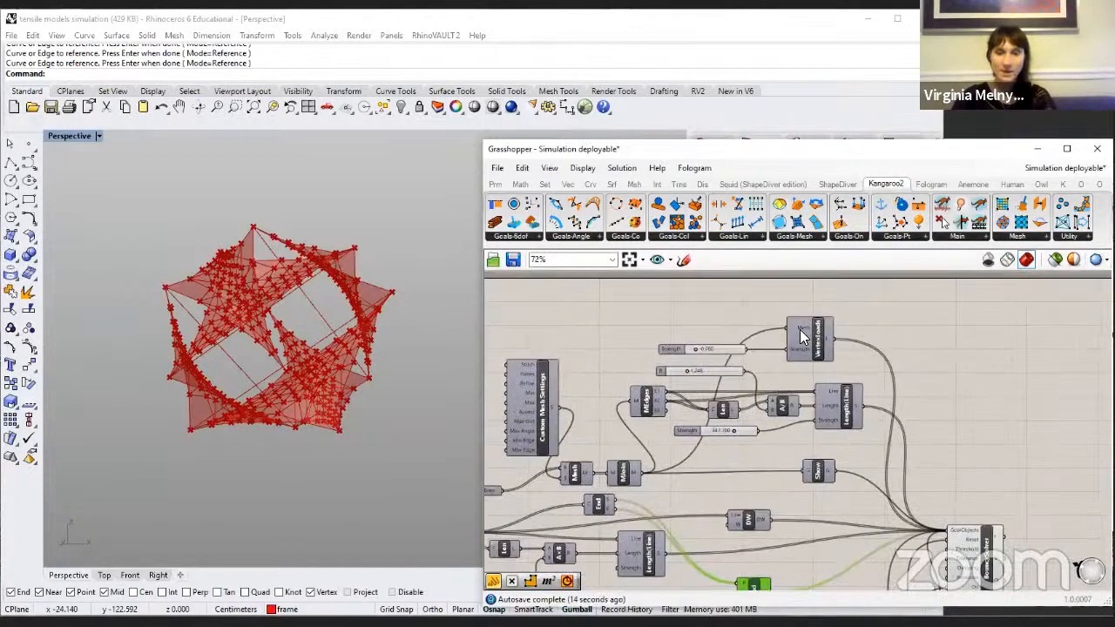
pyautogui.click(805, 337)
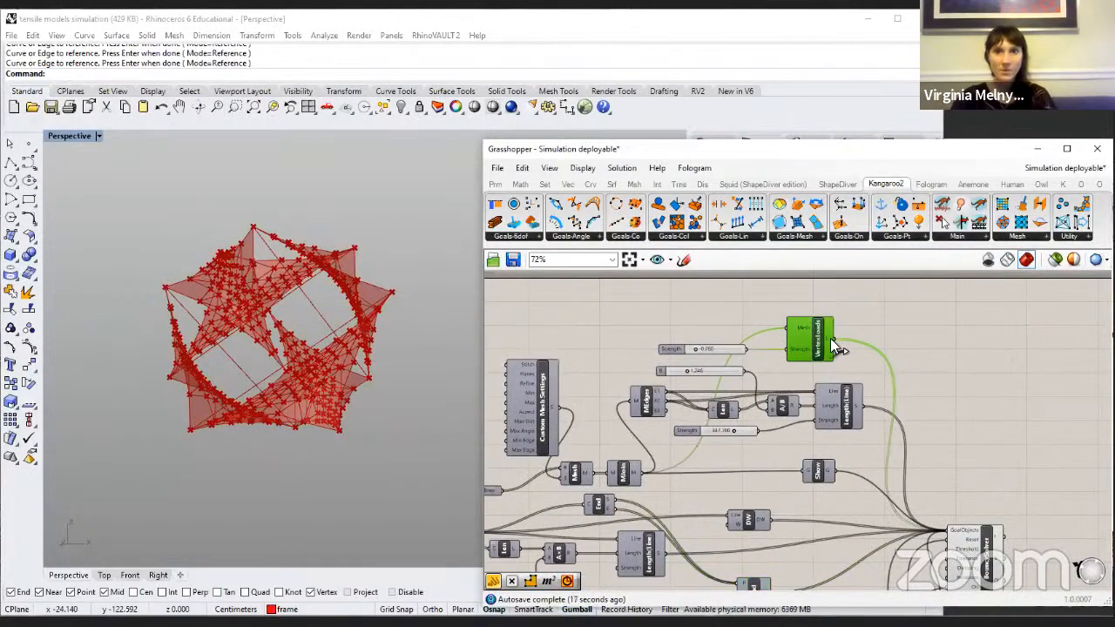
# Step: Trace the mesh edges' Length(Line) goal, the Load goal and the struts' Length(Line) goal into the BouncySolver
pyautogui.click(852, 406)
pyautogui.moveTo(862, 449); pyautogui.dragTo(864, 371, button='right')
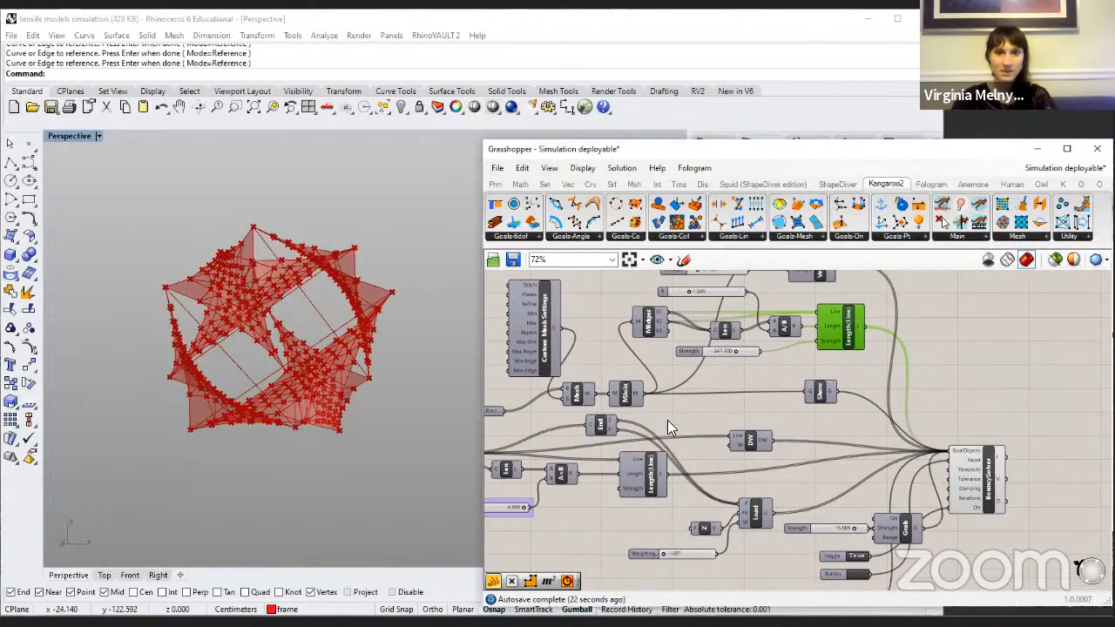
pyautogui.click(758, 514)
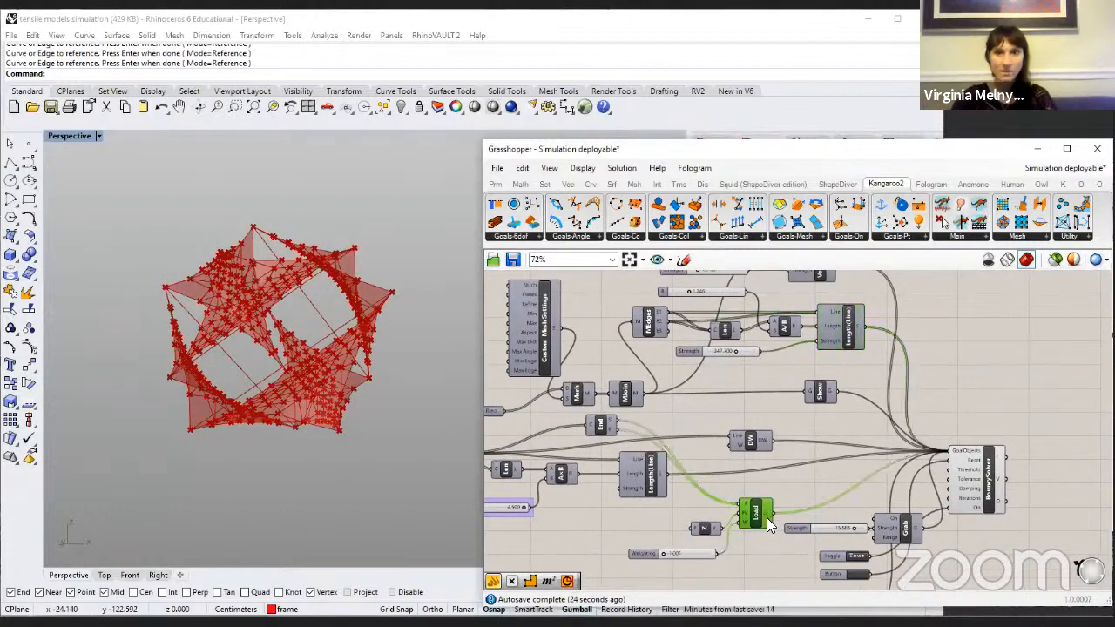
pyautogui.click(646, 477)
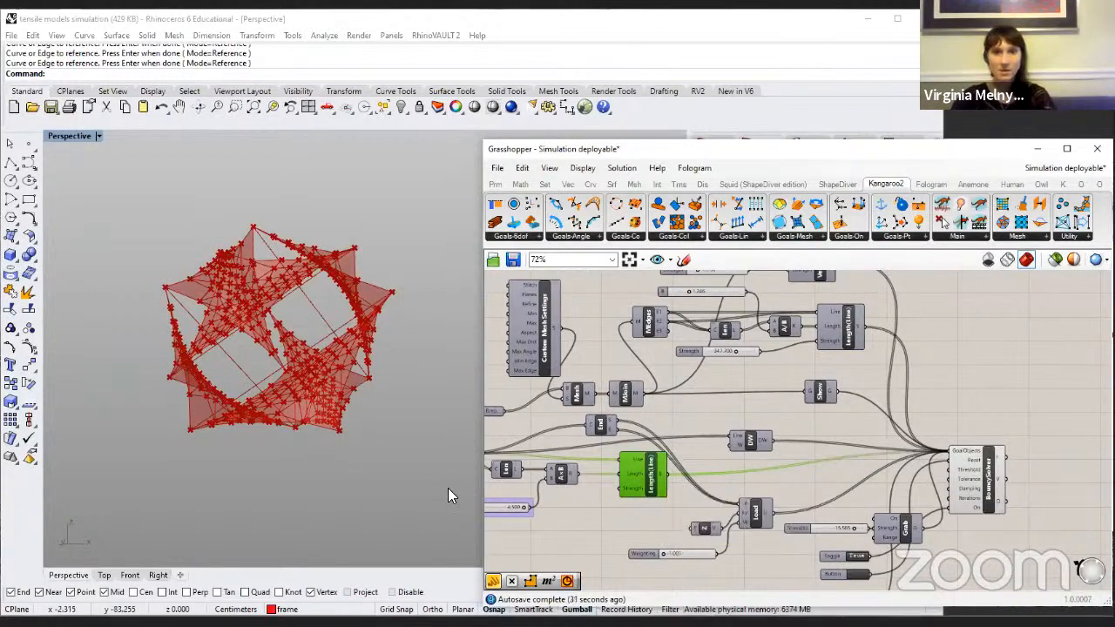
pyautogui.moveTo(792, 424); pyautogui.dragTo(786, 411, button='right')
pyautogui.moveTo(730, 433); pyautogui.dragTo(704, 426, button='right')
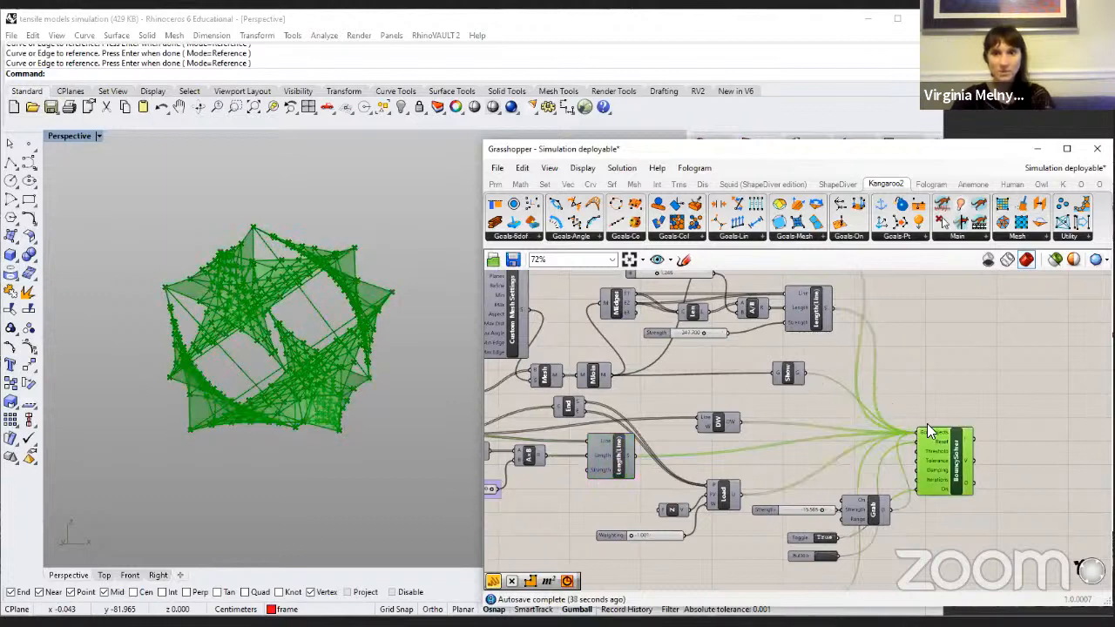
# Step: Inspect the Floor and Grab goals feeding the BouncySolver and try pulling the simulated mesh in the viewport
pyautogui.moveTo(922, 488); pyautogui.dragTo(917, 415, button='right')
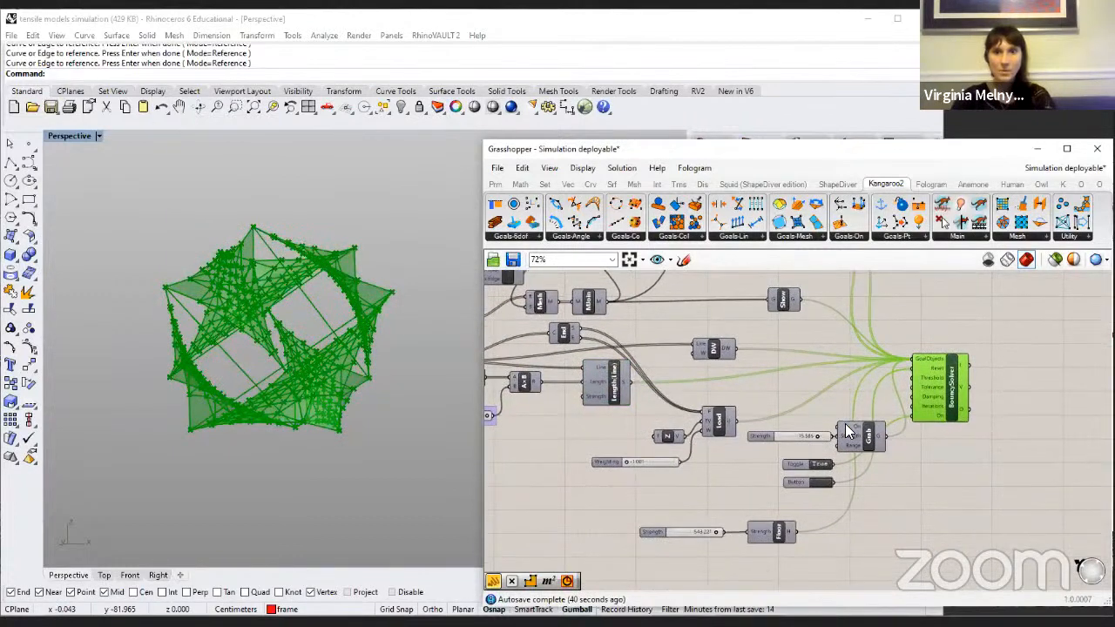
pyautogui.moveTo(847, 432); pyautogui.dragTo(840, 415, button='right')
pyautogui.click(770, 516)
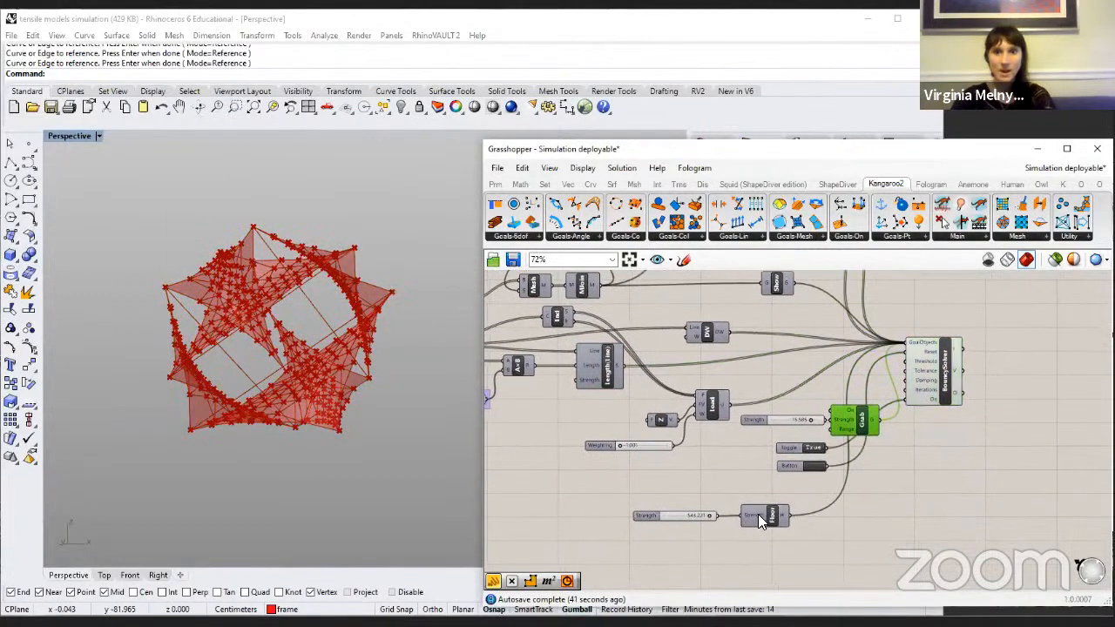
pyautogui.click(850, 425)
pyautogui.moveTo(301, 259)
pyautogui.keyDown('alt'); pyautogui.mouseDown()
pyautogui.moveTo(384, 98)
pyautogui.moveTo(305, 279)
pyautogui.mouseUp(); pyautogui.keyUp('alt')
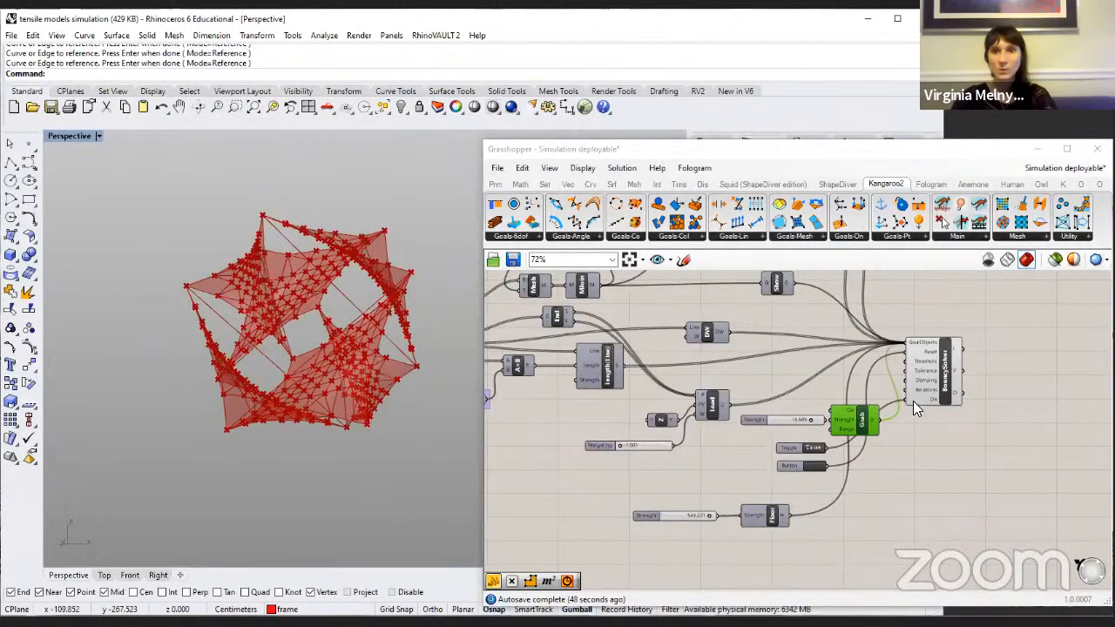
# Step: Set the Grab goal's Strength slider to 19.000 and pull on the simulated mesh to test the stronger grab
pyautogui.scroll(3, 966, 545)
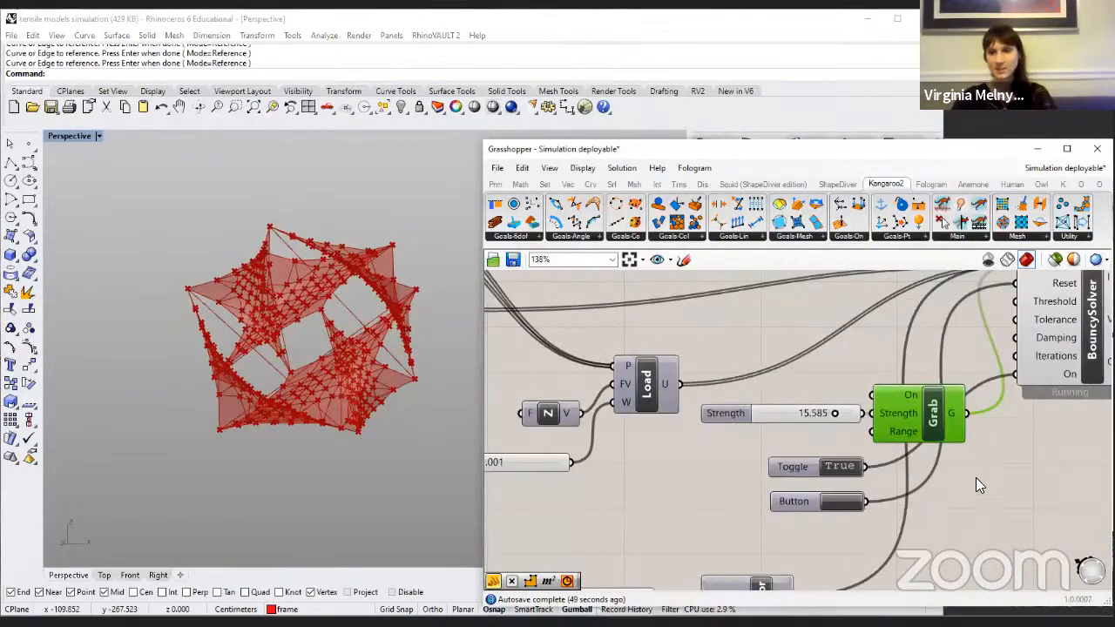
pyautogui.scroll(1, 871, 474)
pyautogui.scroll(2, 678, 425)
pyautogui.moveTo(613, 415); pyautogui.dragTo(838, 418)
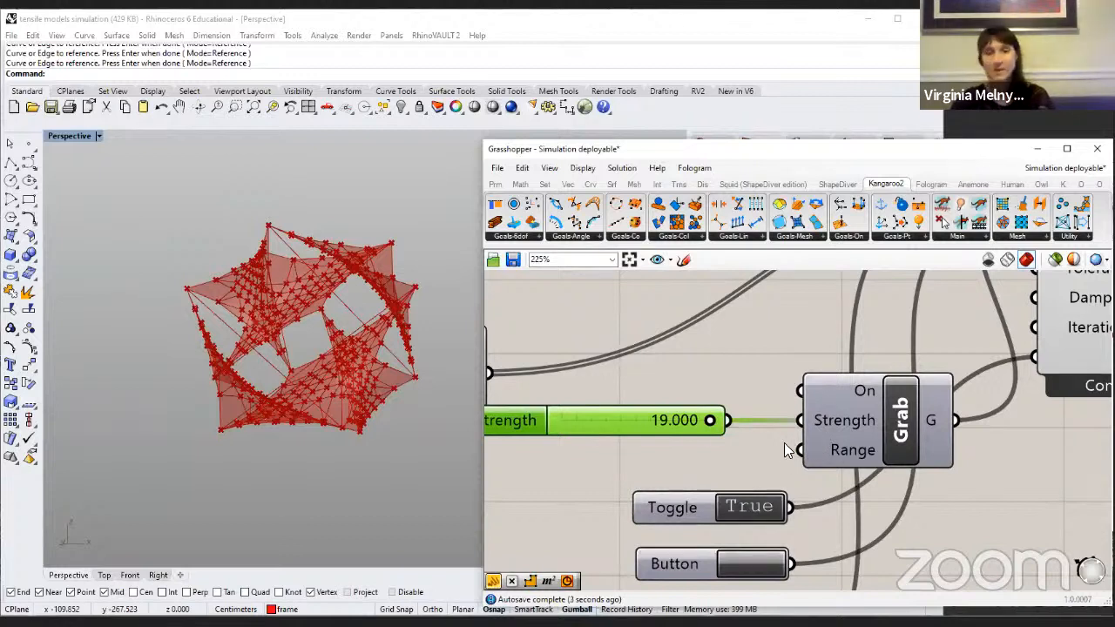
pyautogui.click(850, 422)
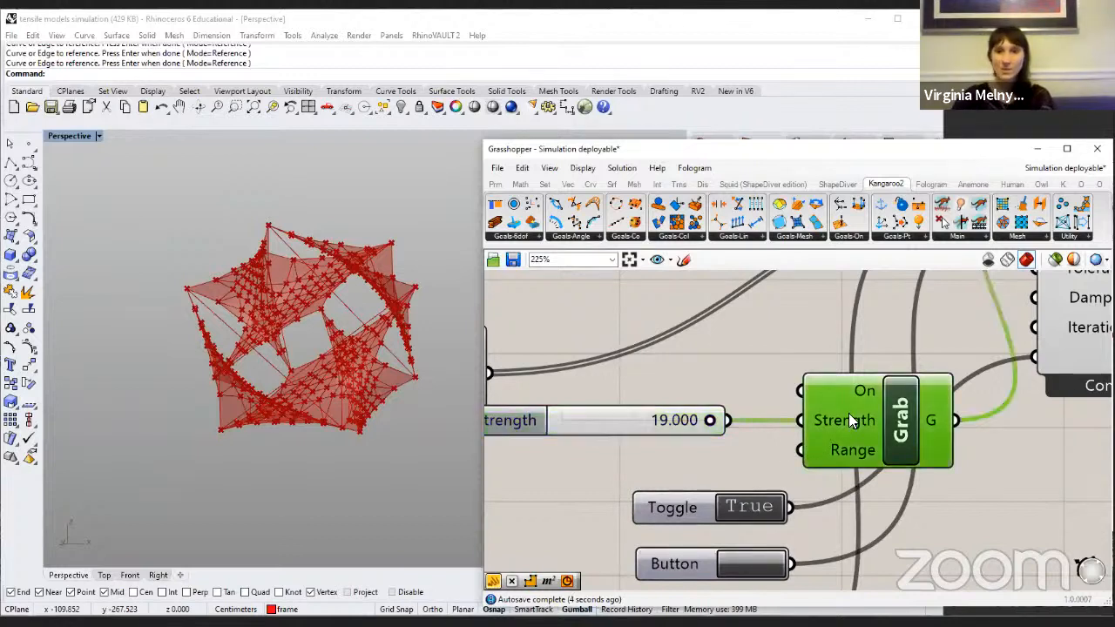
pyautogui.click(648, 422)
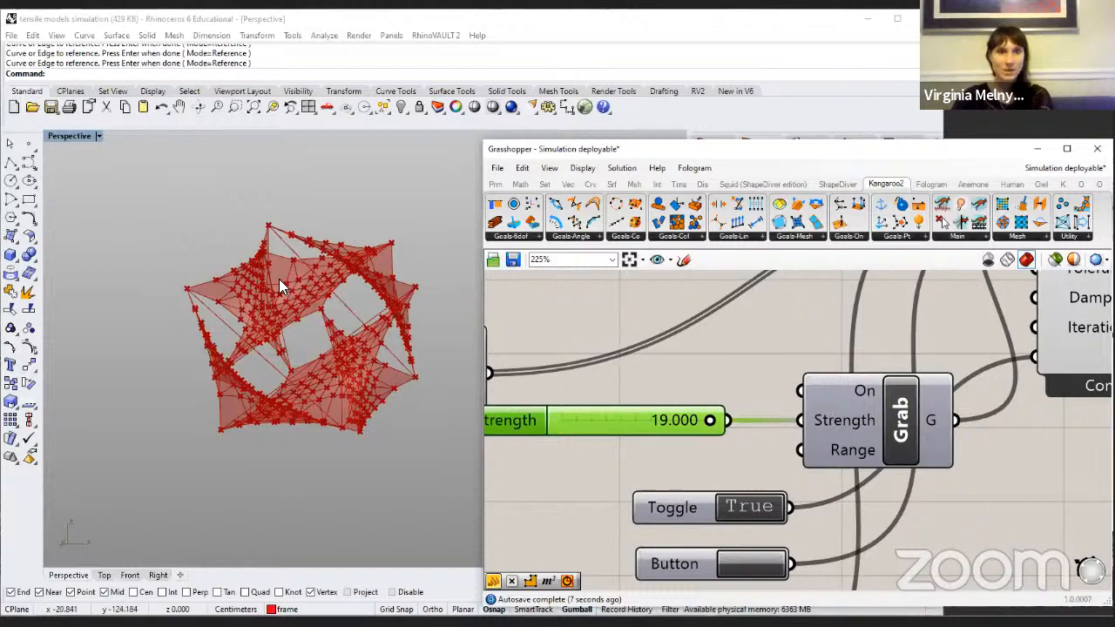
pyautogui.moveTo(353, 277); pyautogui.dragTo(364, 244)
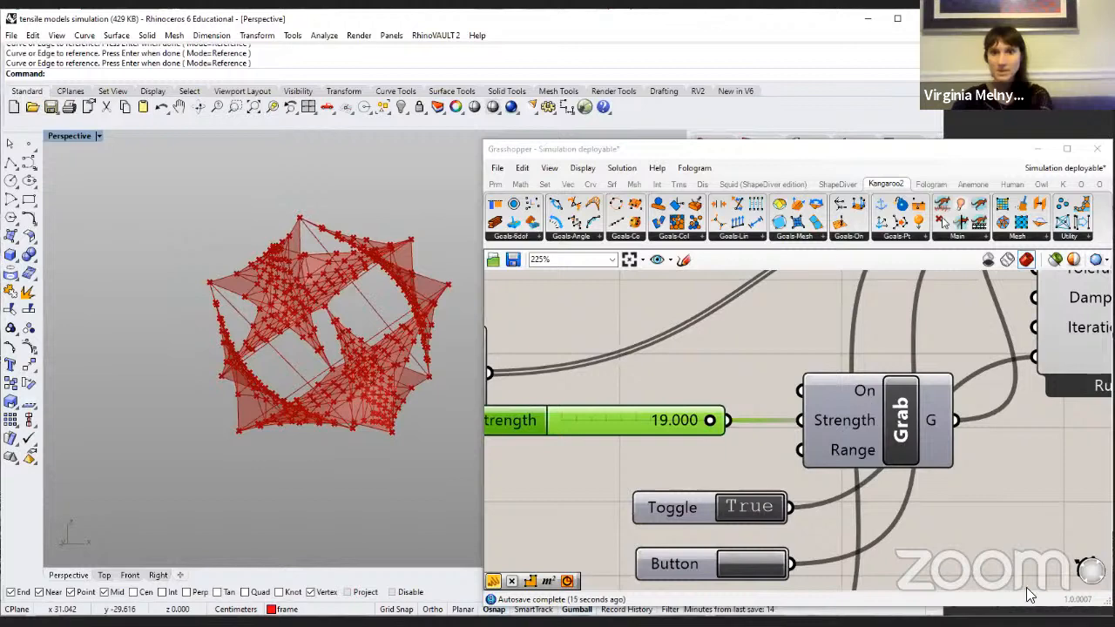
# Step: Select the BouncySolver to highlight its inputs, and move the Grasshopper window to uncover the Rhino layer list
pyautogui.scroll(-8, 1013, 545)
pyautogui.scroll(4, 943, 388)
pyautogui.click(931, 424)
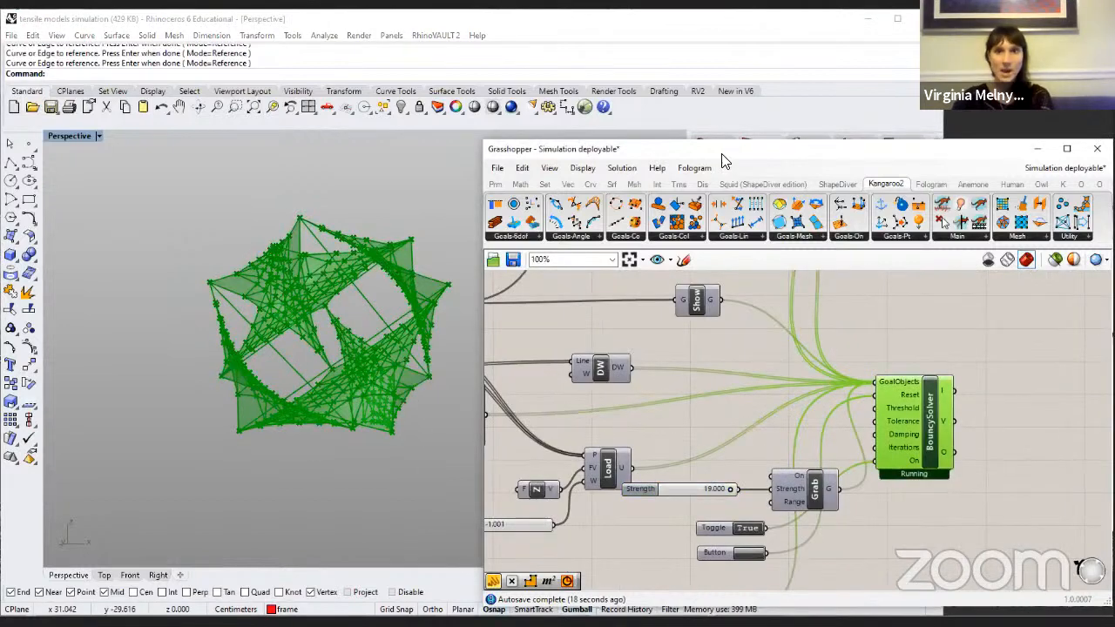
pyautogui.click(862, 130)
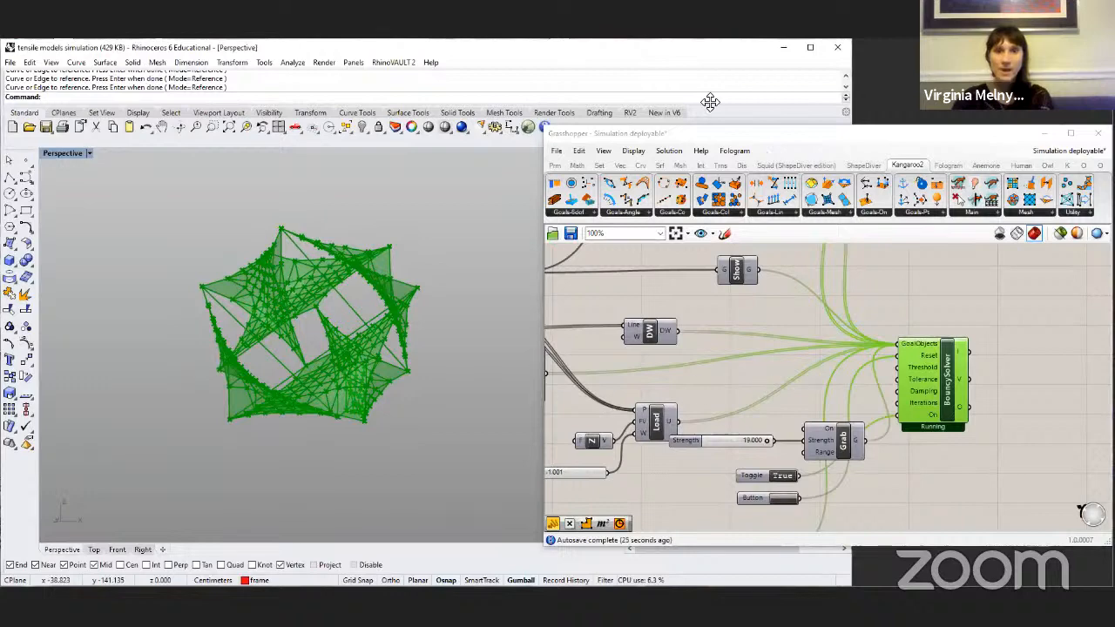
pyautogui.moveTo(683, 135); pyautogui.dragTo(743, 148)
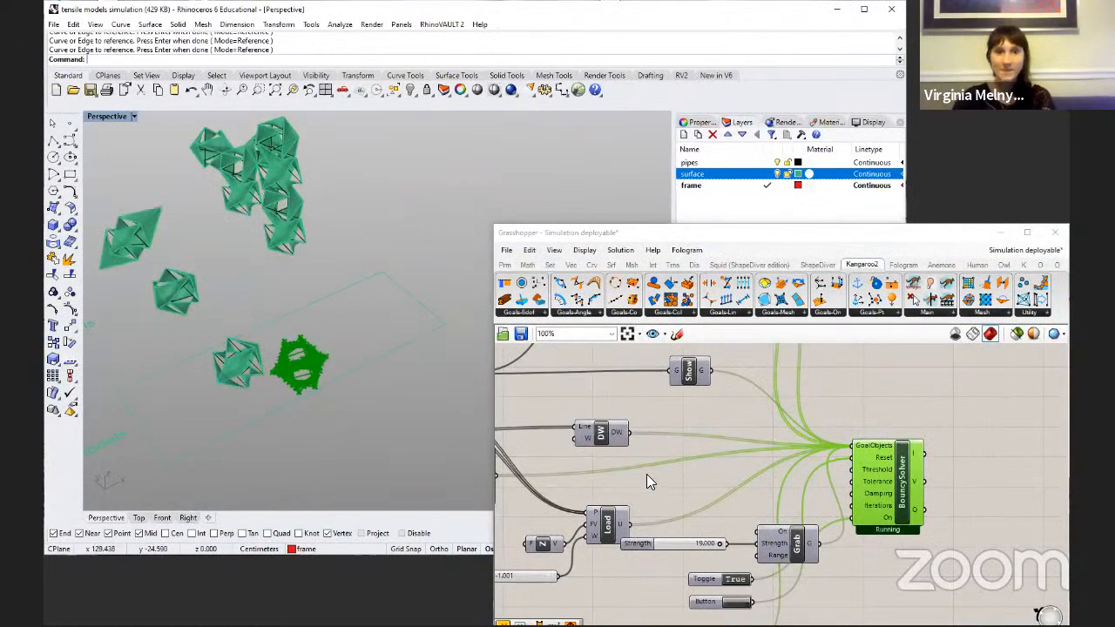
# Step: Examine the green modules in the Rhino model to locate the elongated pointed one, leaving its curves deselected
pyautogui.click(701, 504)
pyautogui.moveTo(701, 503); pyautogui.dragTo(953, 482, button='right')
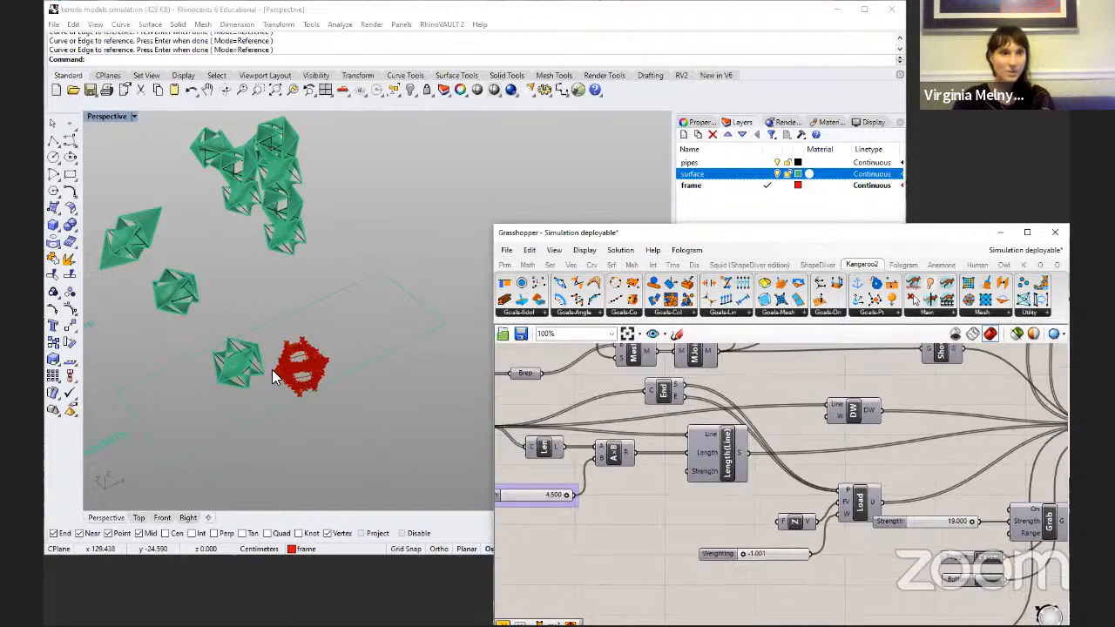
pyautogui.scroll(-2, 1042, 587)
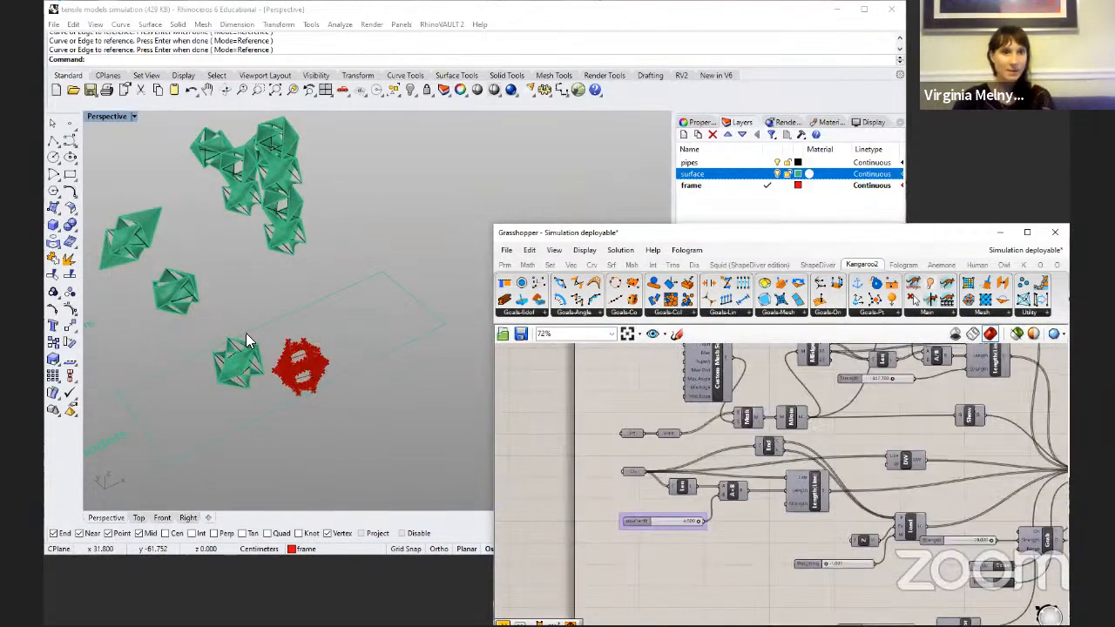
pyautogui.click(317, 314)
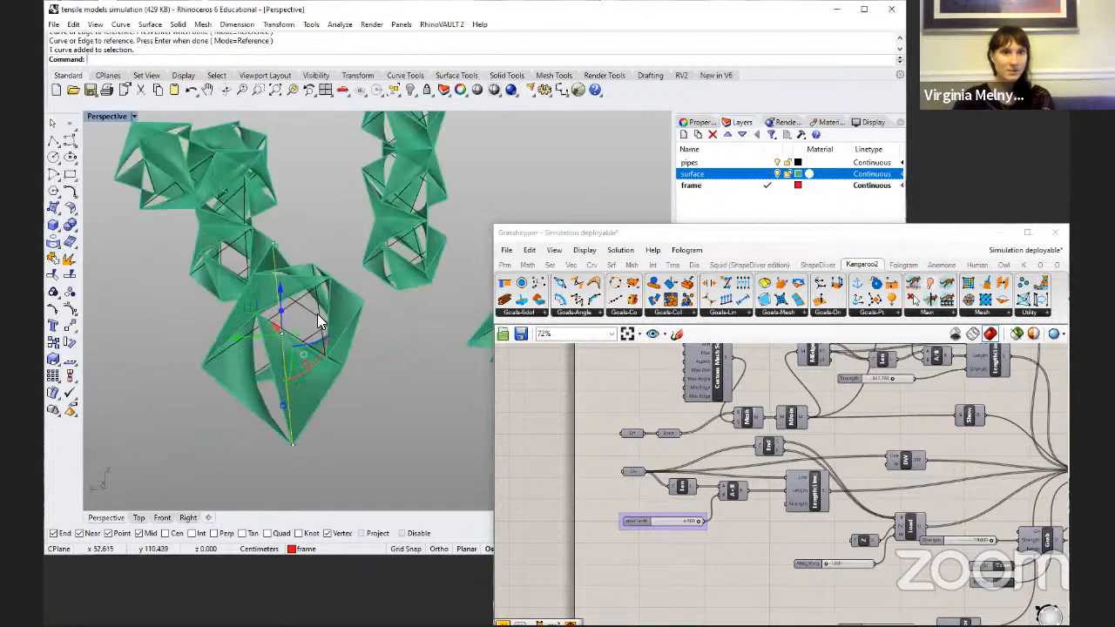
pyautogui.click(315, 322)
pyautogui.press('Escape')
pyautogui.moveTo(249, 390); pyautogui.dragTo(433, 384, button='right')
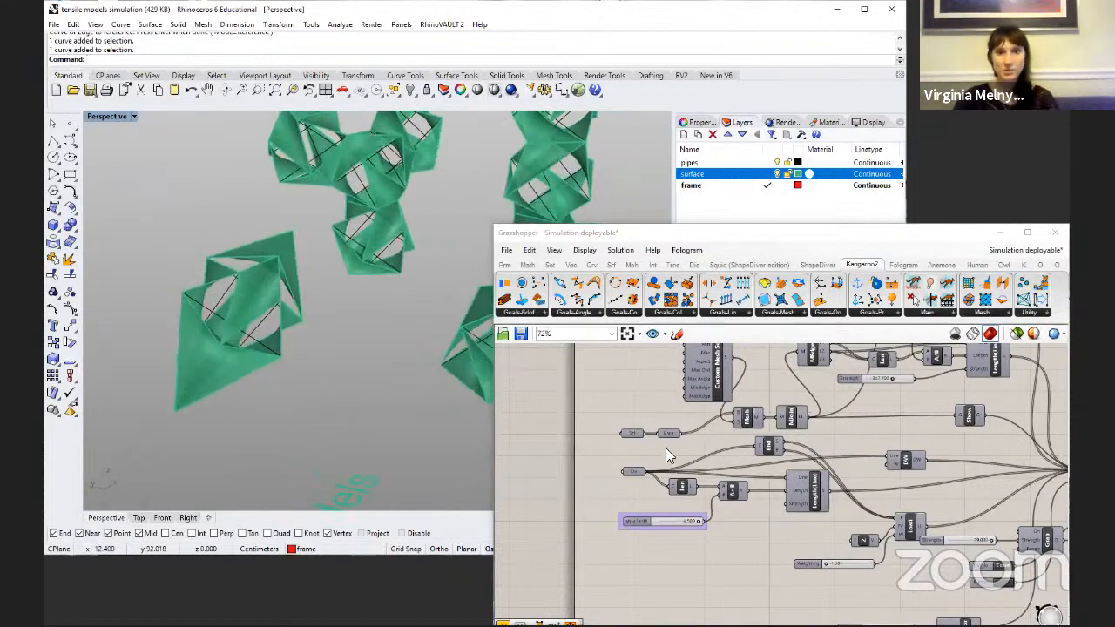
# Step: Reference the surfaces of the elongated pointed module into the Srf parameter, replacing the previous module
pyautogui.scroll(4, 697, 521)
pyautogui.rightClick(697, 521)
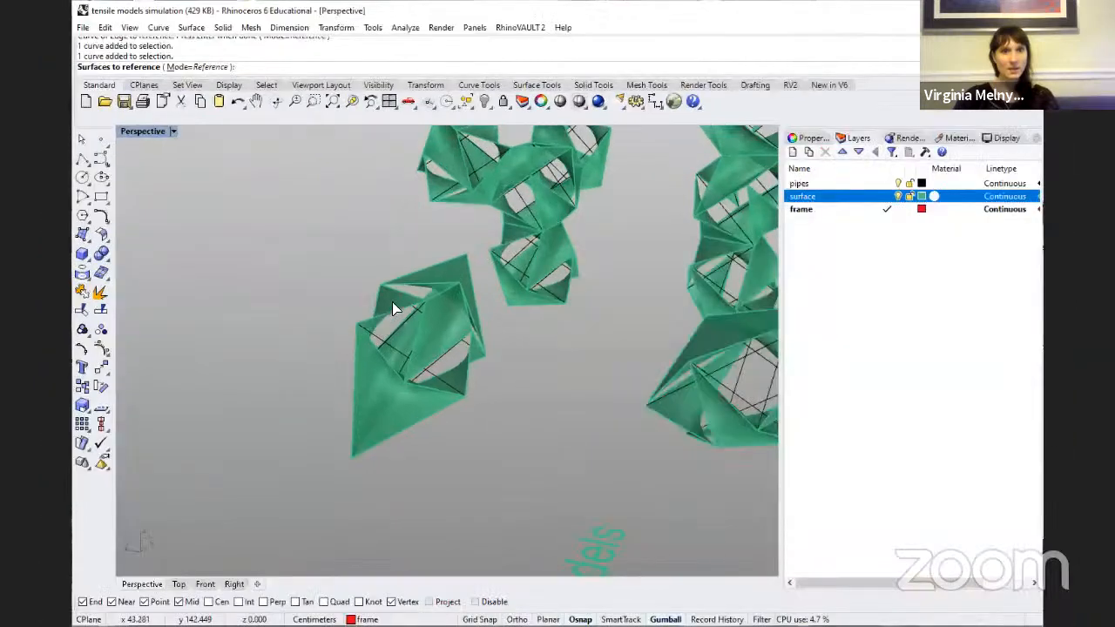
pyautogui.click(329, 275)
pyautogui.click(361, 277)
pyautogui.click(348, 248)
pyautogui.click(420, 414)
pyautogui.click(401, 340)
pyautogui.press('Return')
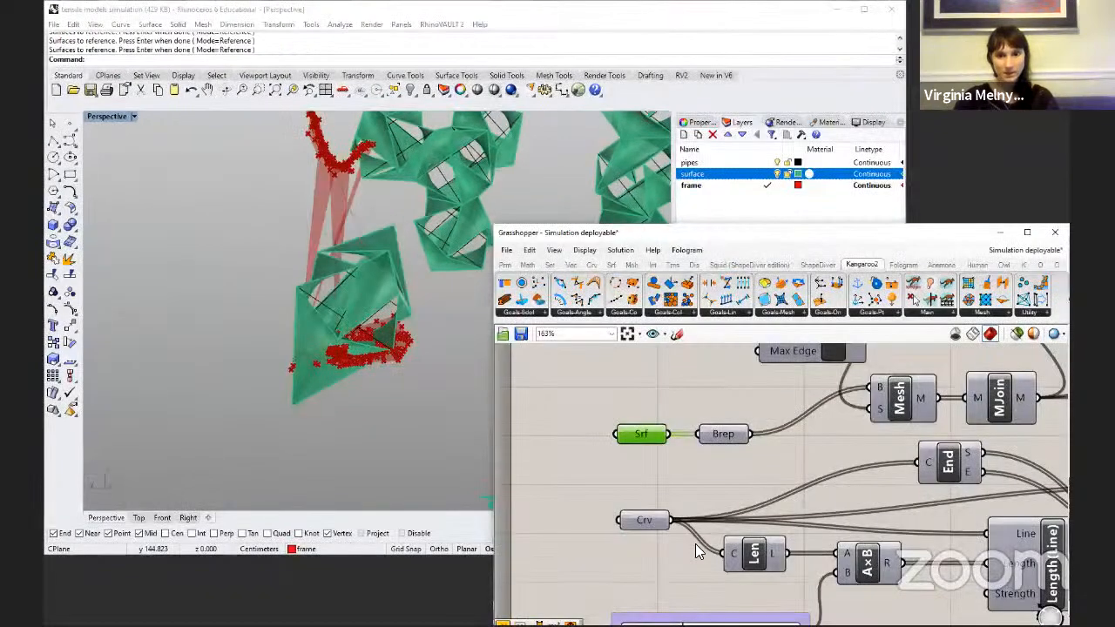
# Step: Reference all the strut lines inside the elongated module as multiple curves in the Crv parameter
pyautogui.rightClick(640, 521)
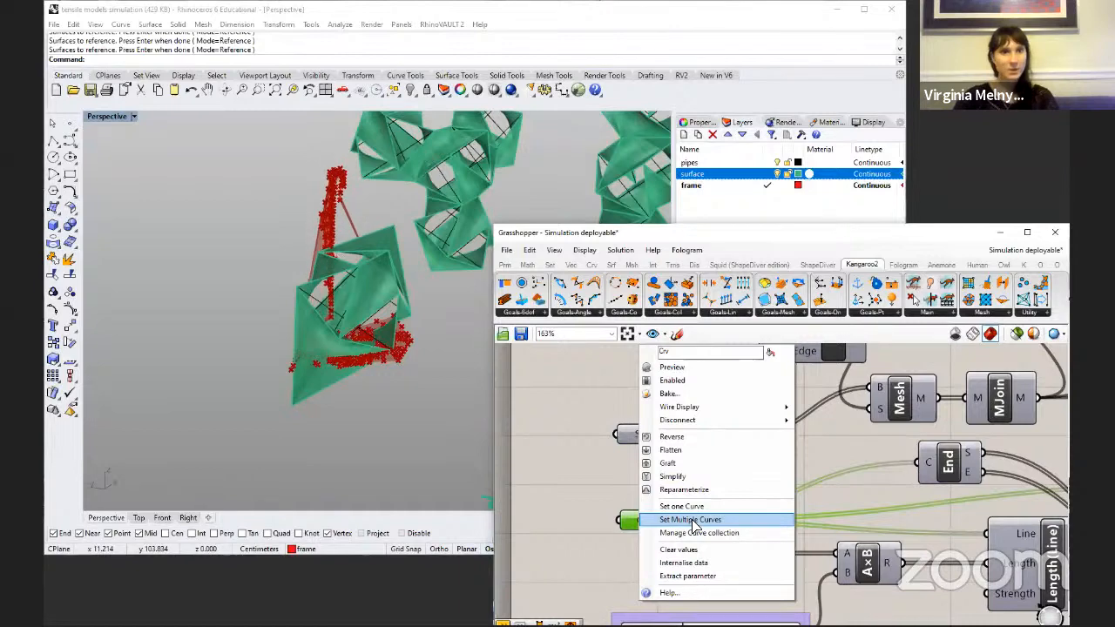
pyautogui.click(690, 520)
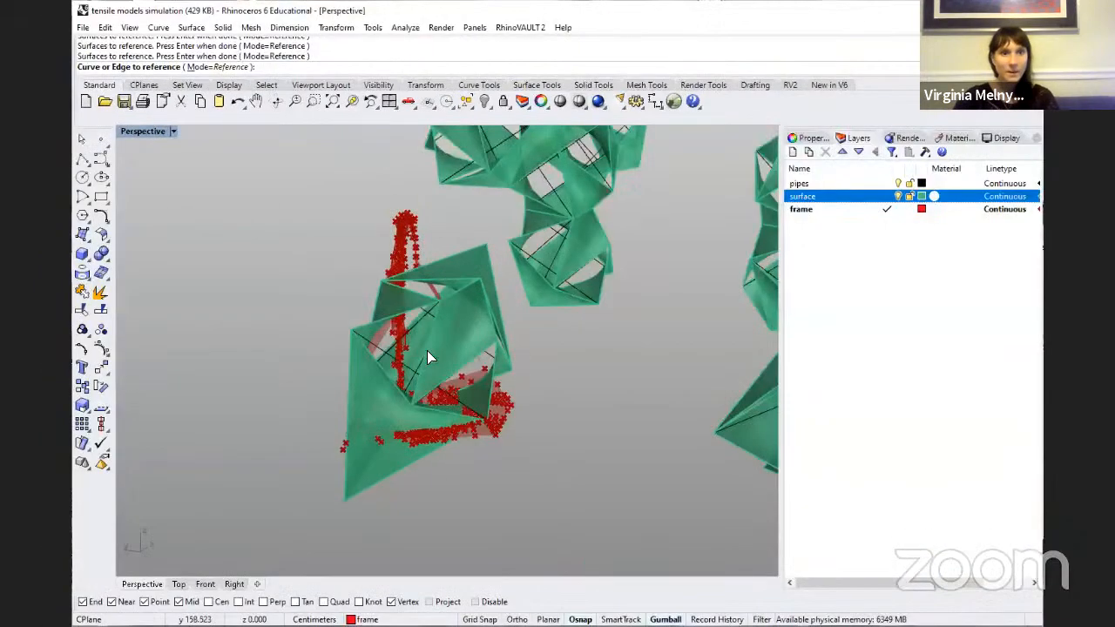
pyautogui.scroll(4, 359, 308)
pyautogui.click(358, 328)
pyautogui.click(459, 298)
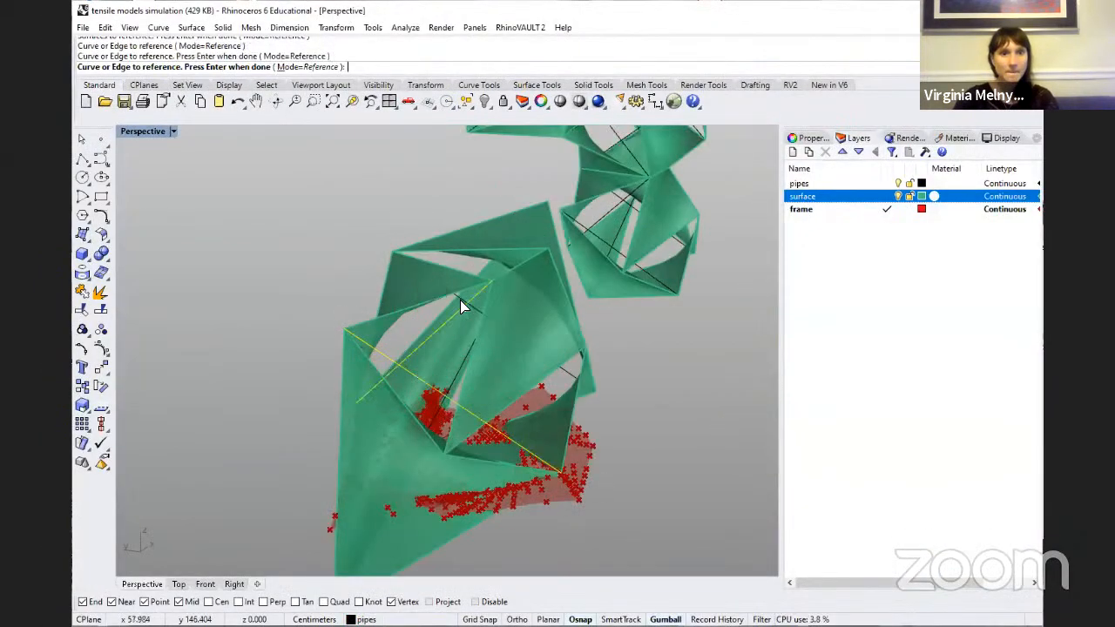
pyautogui.click(542, 341)
pyautogui.click(517, 308)
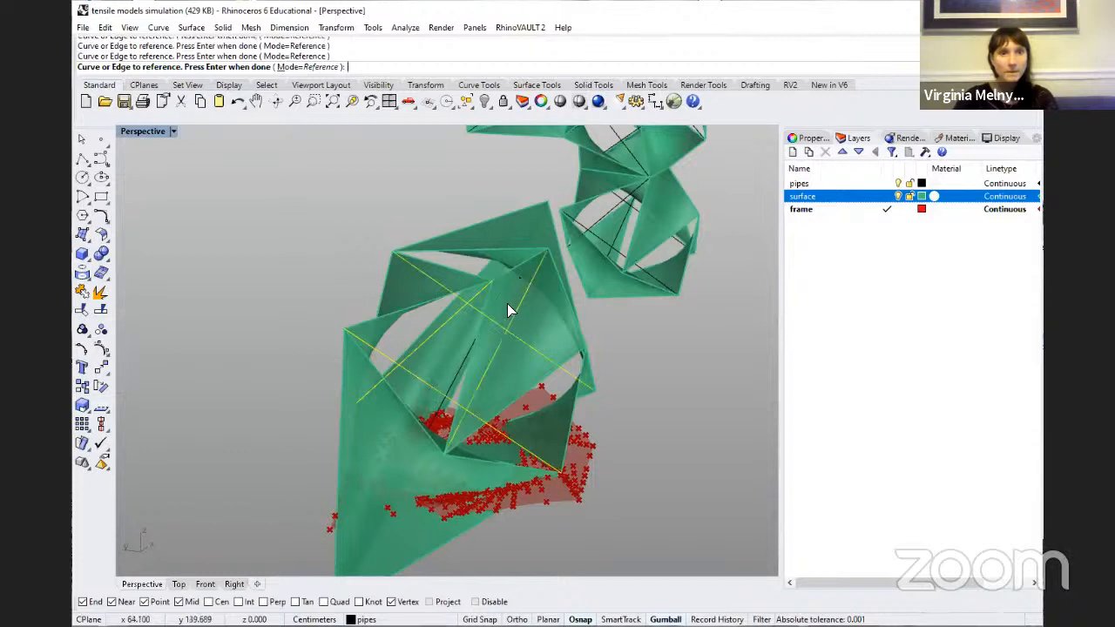
pyautogui.moveTo(516, 404); pyautogui.dragTo(491, 354, button='right')
pyautogui.moveTo(667, 427); pyautogui.dragTo(550, 437, button='right')
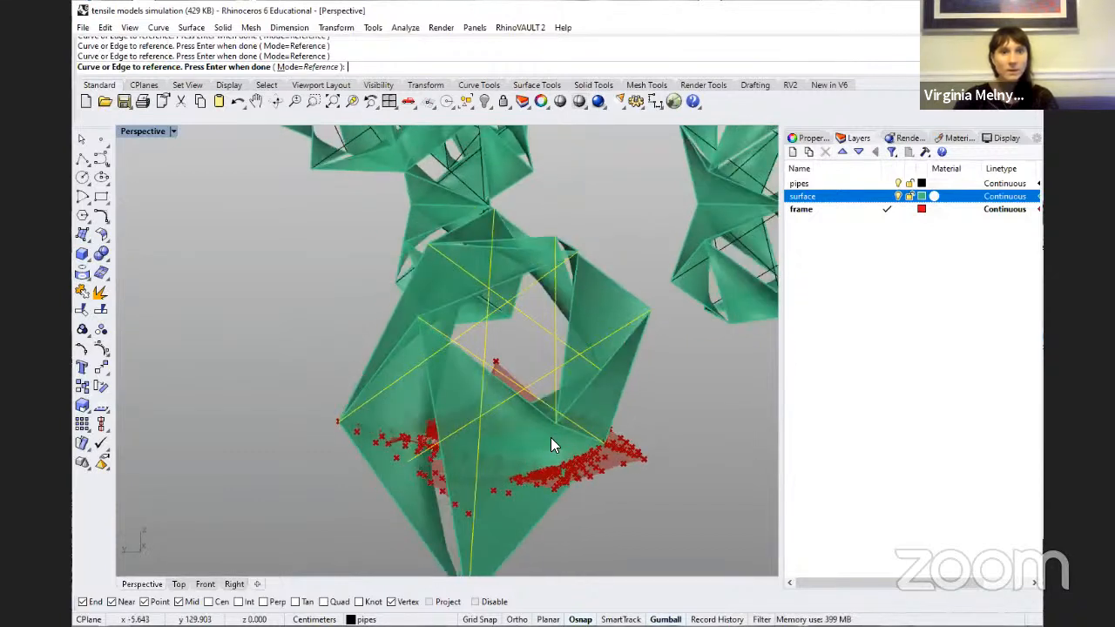
# Step: Reset the Kangaroo simulation for the newly referenced module and hide the pipes and surface layers
pyautogui.moveTo(855, 548); pyautogui.dragTo(779, 516, button='right')
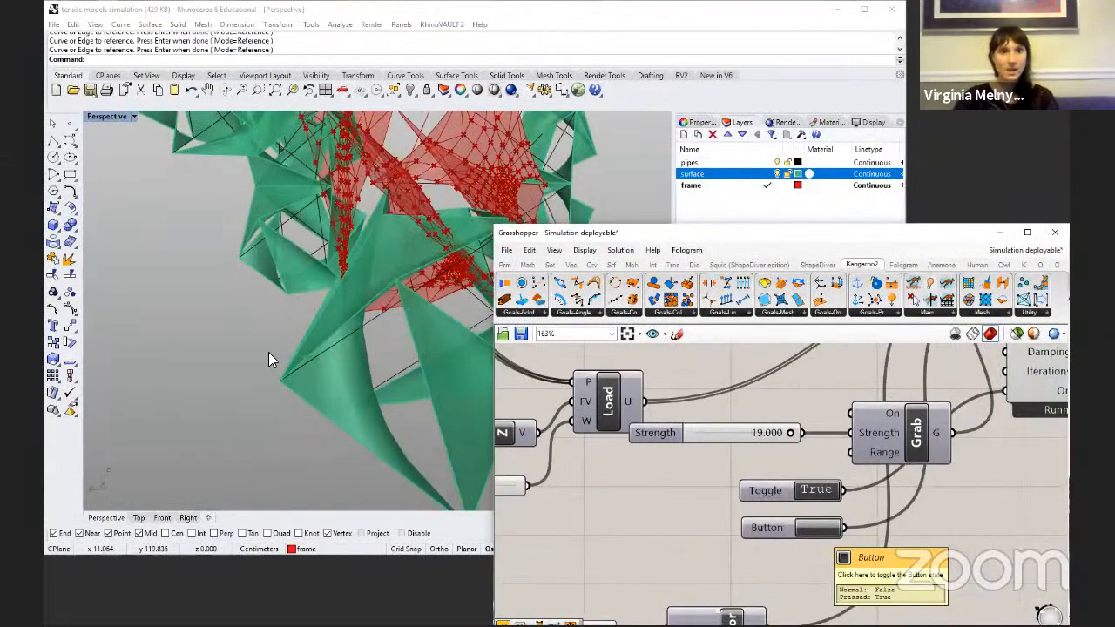
pyautogui.moveTo(268, 352); pyautogui.dragTo(786, 172, button='right')
pyautogui.scroll(-6, 183, 360)
pyautogui.click(777, 175)
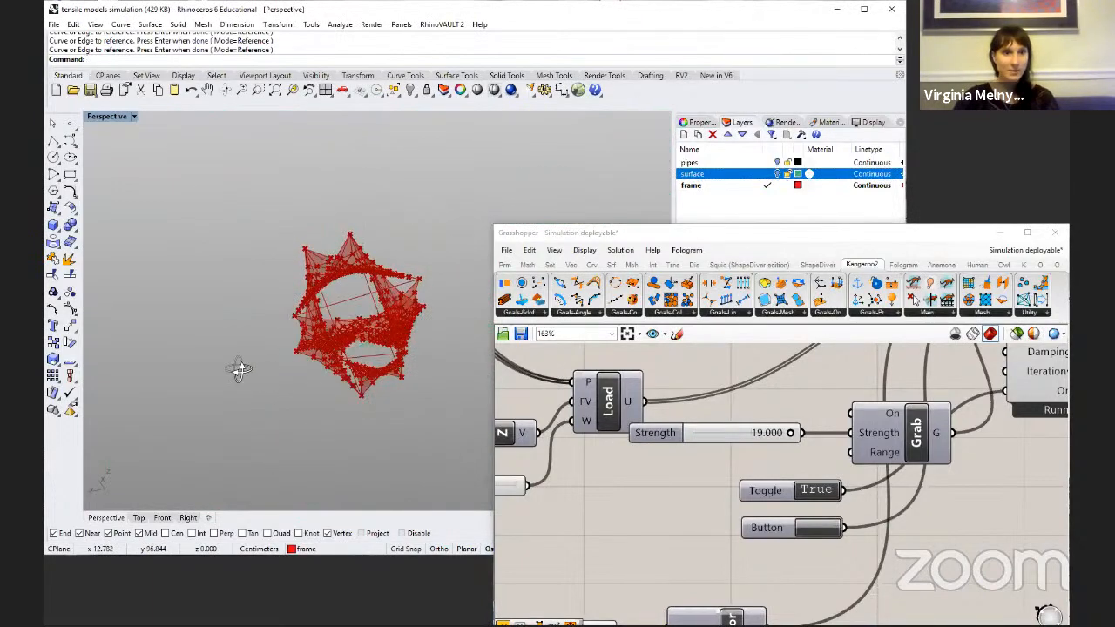
# Step: Examine the simulated elongated module from several angles together with the goals feeding the solver
pyautogui.moveTo(368, 349); pyautogui.dragTo(396, 281, button='right')
pyautogui.moveTo(348, 252); pyautogui.dragTo(439, 488, button='right')
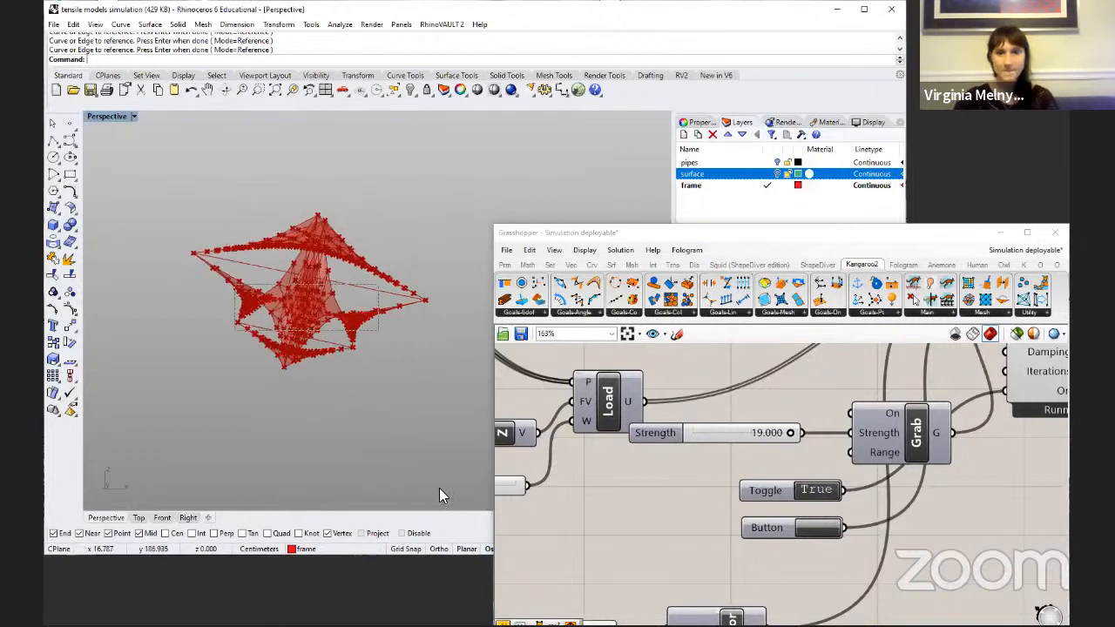
pyautogui.moveTo(334, 354); pyautogui.dragTo(275, 331, button='right')
pyautogui.scroll(-7, 276, 331)
pyautogui.moveTo(690, 497); pyautogui.dragTo(842, 505, button='right')
pyautogui.click(373, 361)
pyautogui.scroll(-6, 637, 438)
pyautogui.moveTo(373, 361); pyautogui.dragTo(378, 364, button='right')
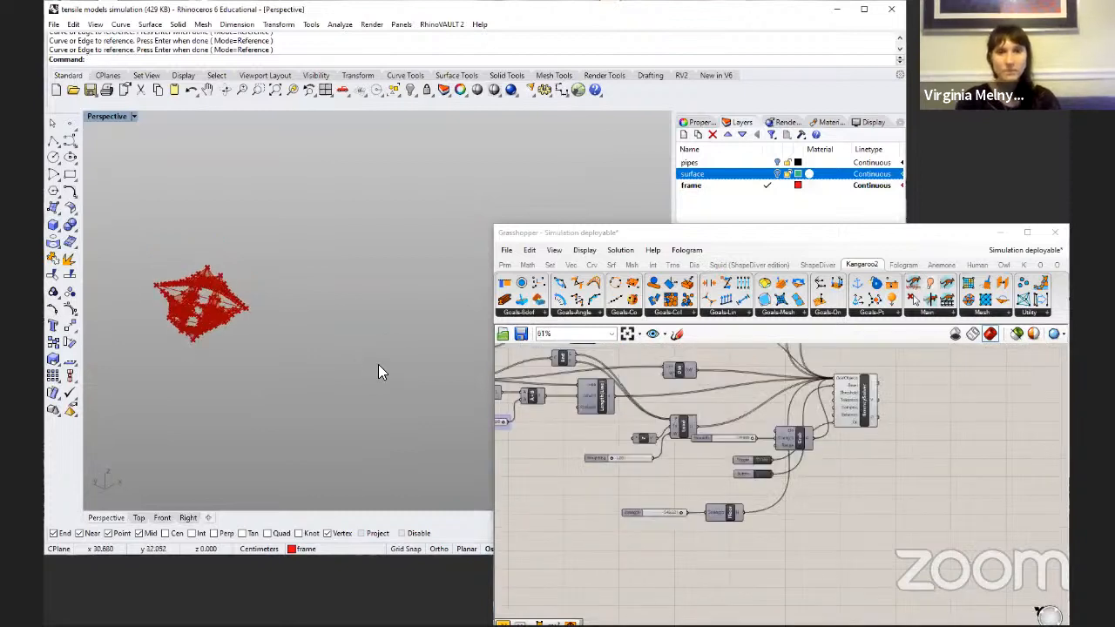
# Step: Turn the pipes and surface layers back on to show the multi-module assemblies
pyautogui.click(777, 163)
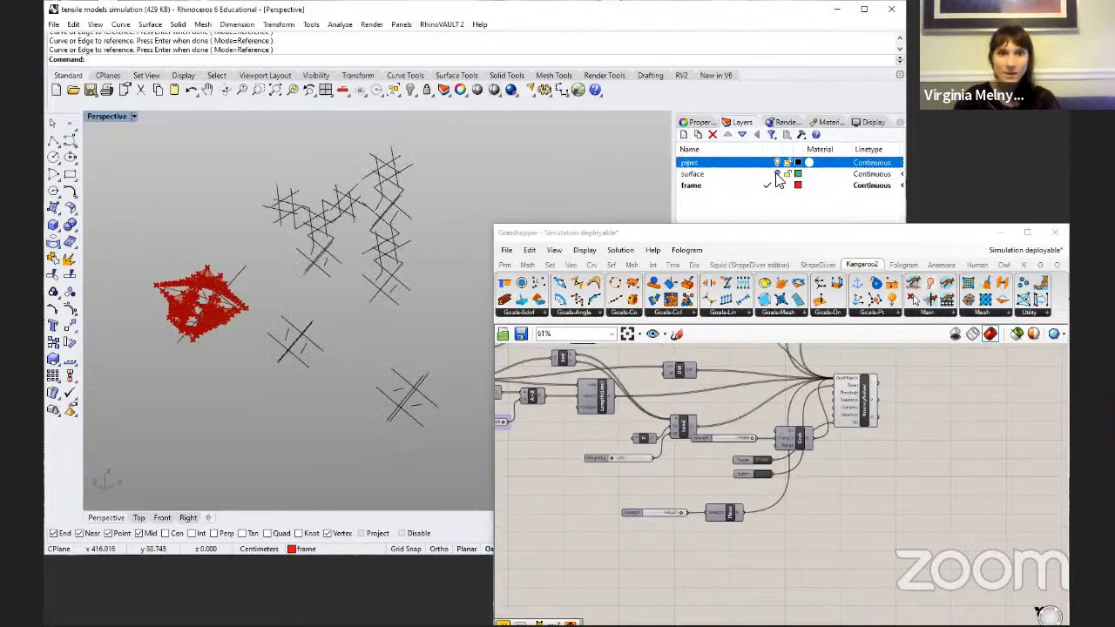
pyautogui.click(776, 174)
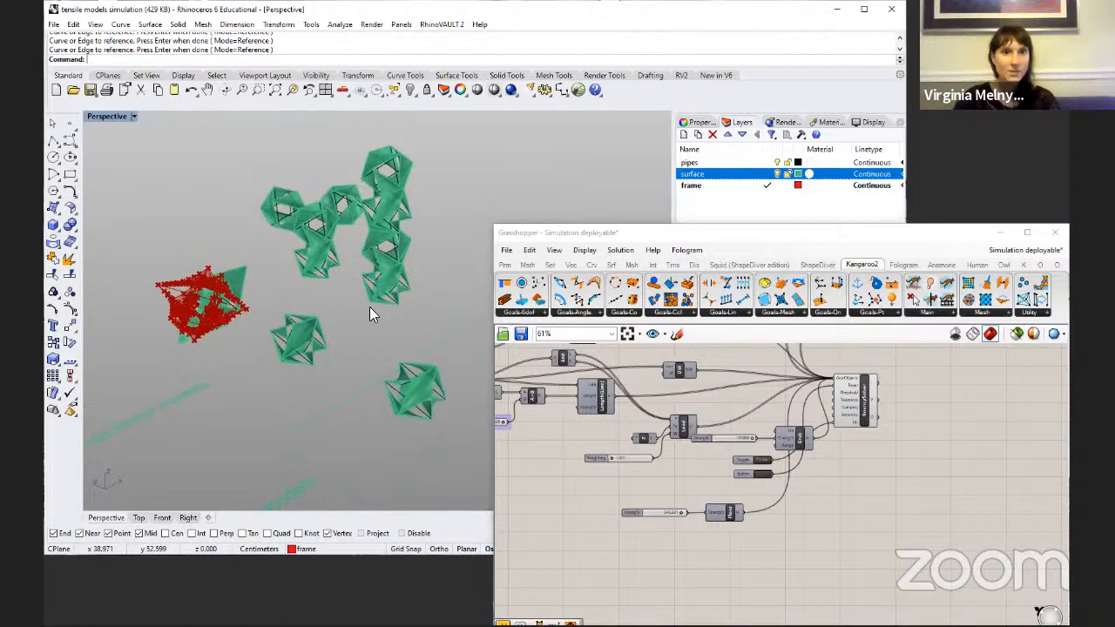
pyautogui.scroll(5, 380, 361)
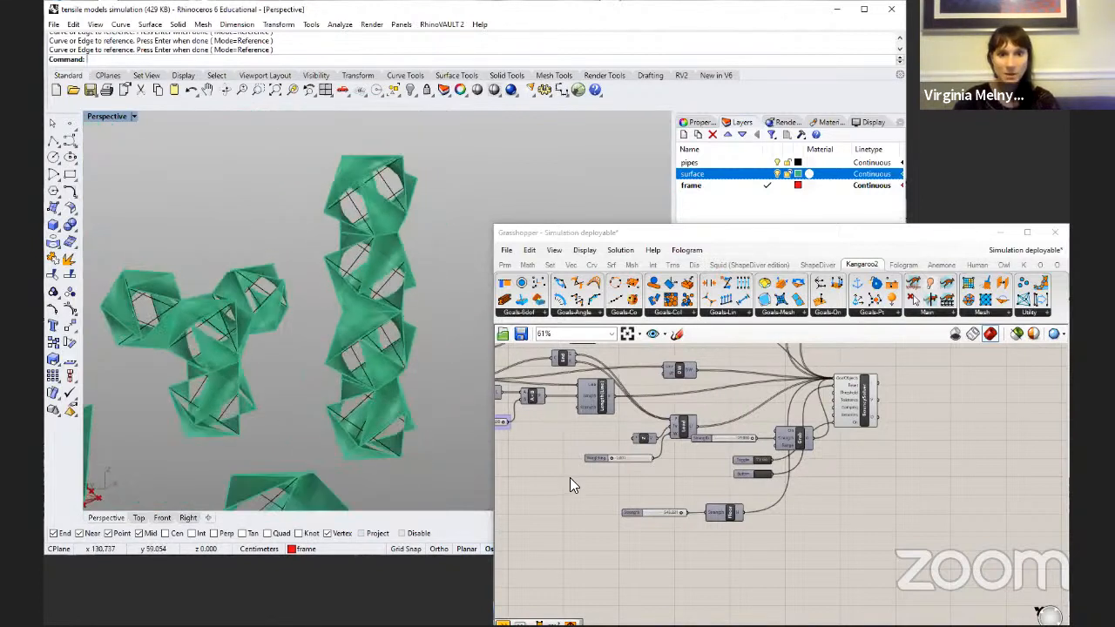
# Step: Reference all surfaces of the tall four-module tower as multiple surfaces in the Srf parameter, with the pipes layer hidden
pyautogui.click(571, 485)
pyautogui.scroll(5, 756, 371)
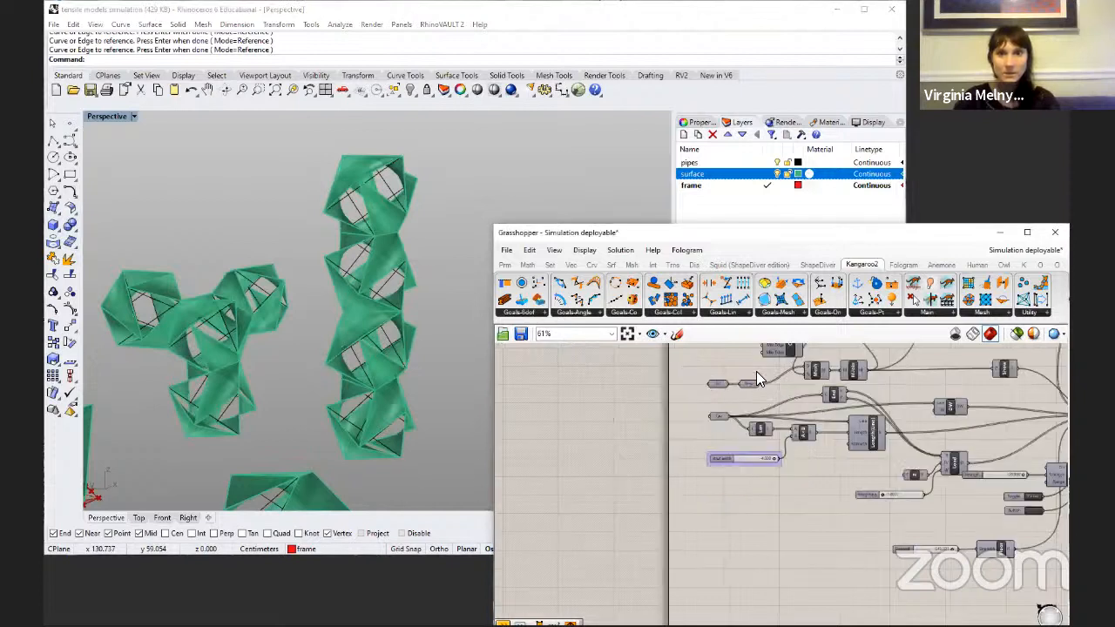
pyautogui.rightClick(756, 371)
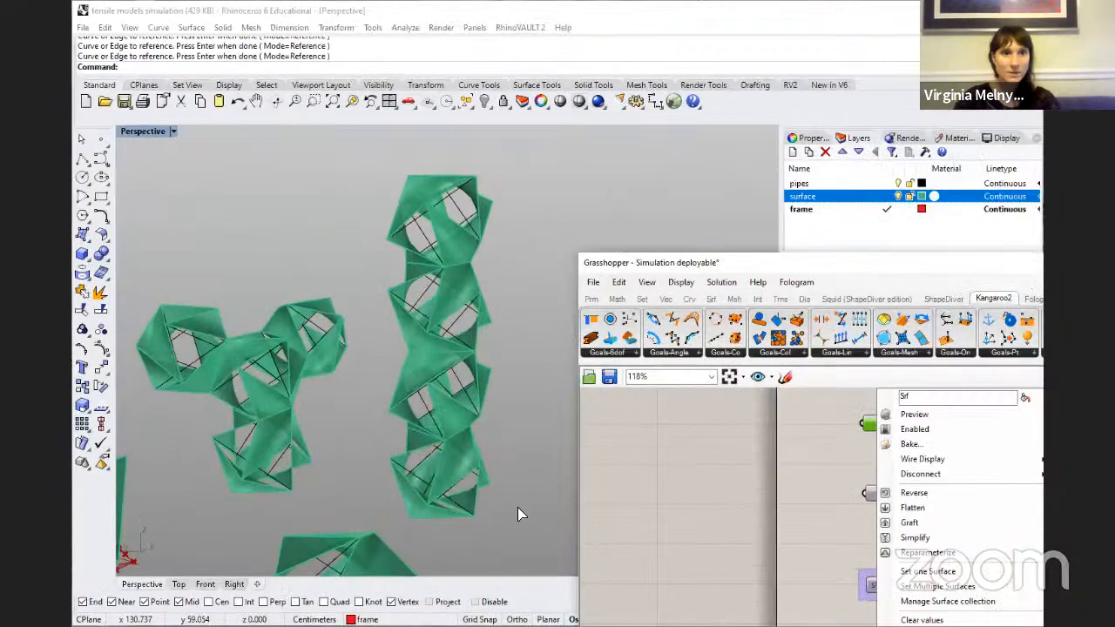
pyautogui.moveTo(311, 128); pyautogui.dragTo(448, 467)
pyautogui.moveTo(528, 529); pyautogui.dragTo(536, 513)
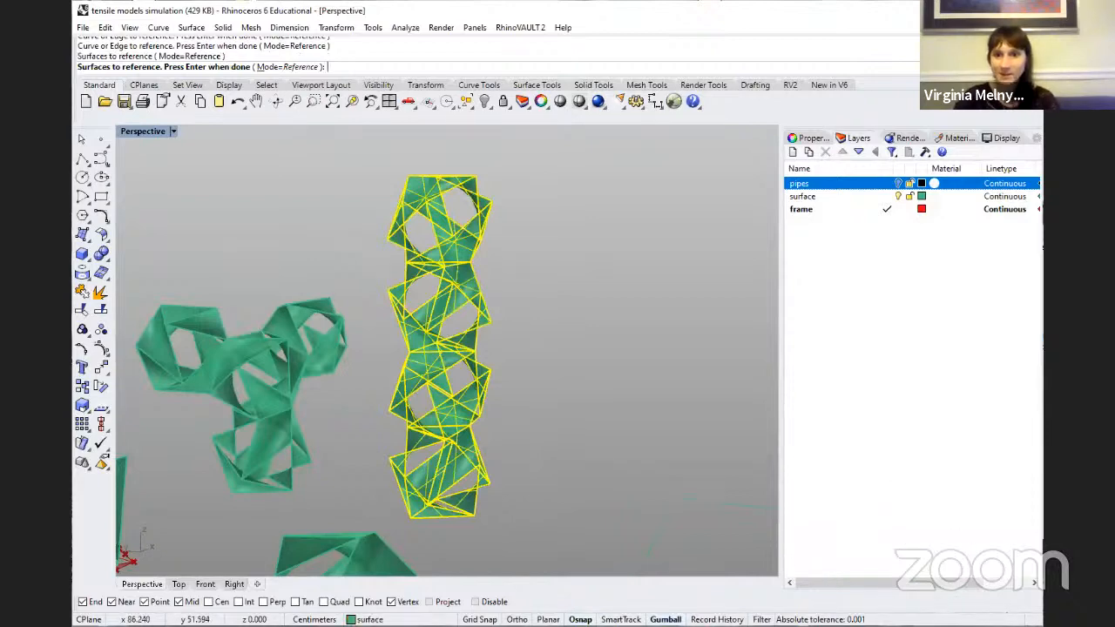
pyautogui.press('Return')
# Step: Reference all the tower's strut lines as multiple curves in the Crv parameter, with the pipes layer shown and the surface layer hidden
pyautogui.rightClick(817, 522)
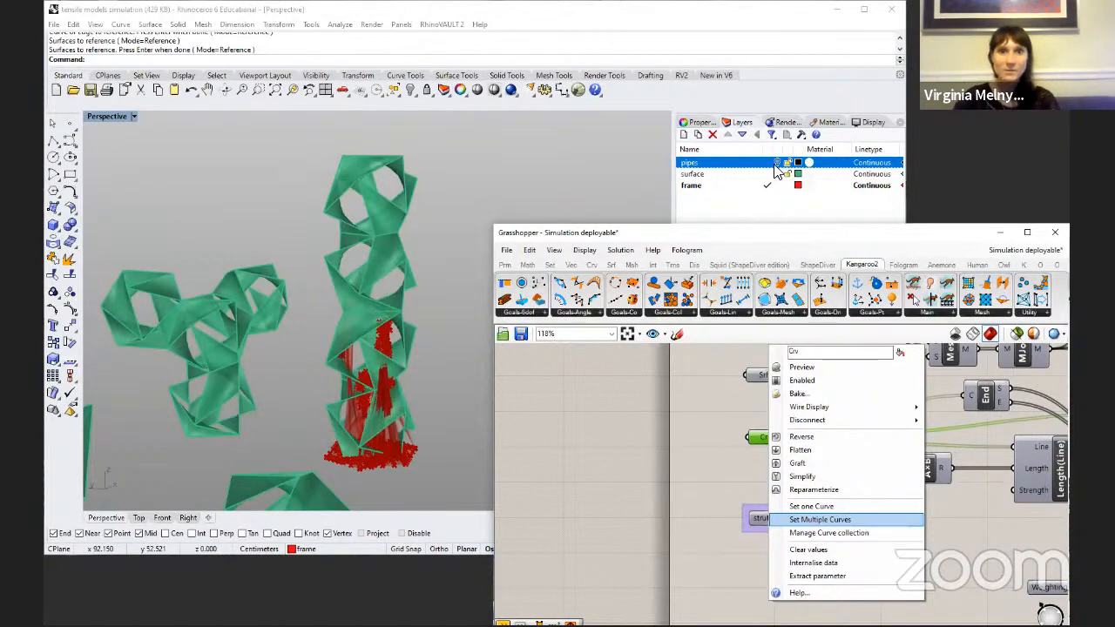
pyautogui.click(819, 519)
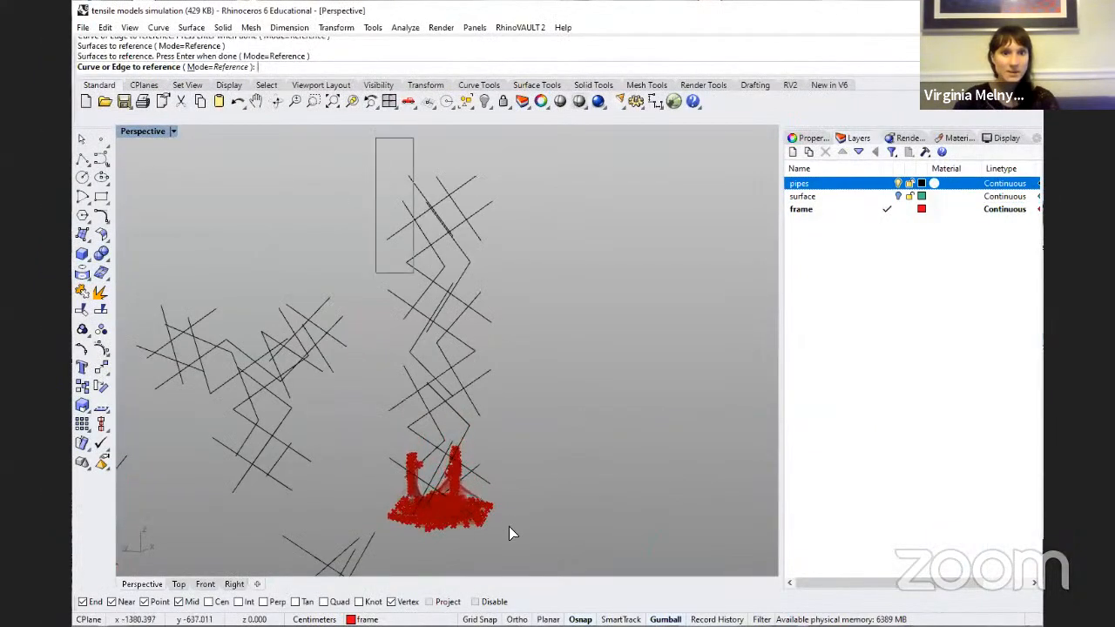
pyautogui.moveTo(508, 526); pyautogui.dragTo(510, 526)
pyautogui.press('Return')
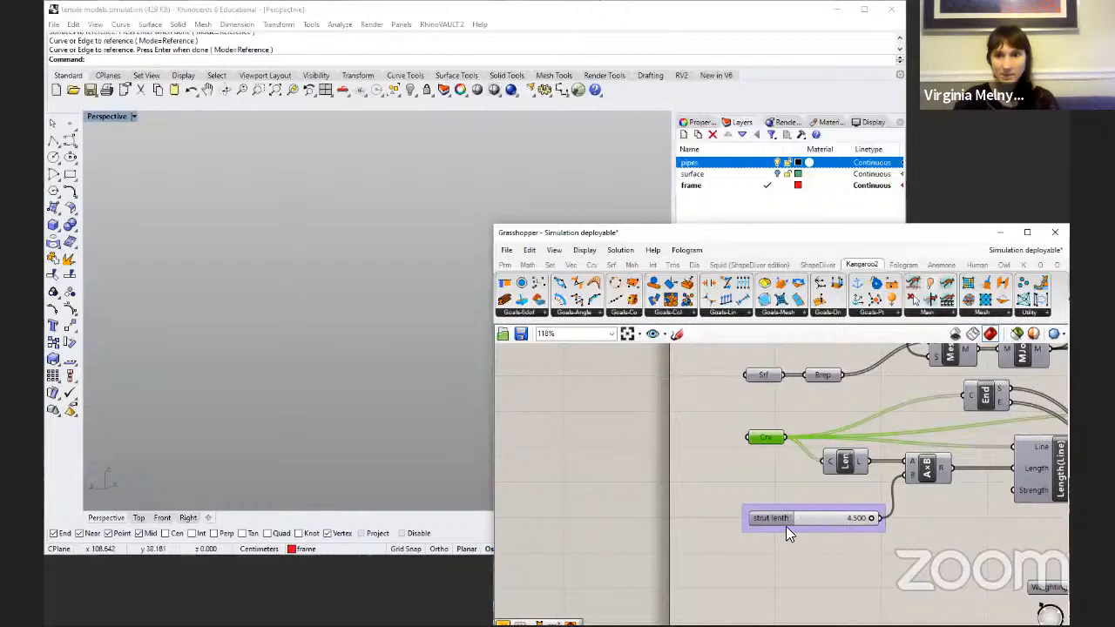
# Step: Reset the Kangaroo simulation at the BouncySolver for the newly referenced tower and hide the pipes layer
pyautogui.scroll(-4, 786, 526)
pyautogui.moveTo(1036, 574); pyautogui.dragTo(767, 535, button='right')
pyautogui.scroll(2, 762, 538)
pyautogui.scroll(2, 761, 538)
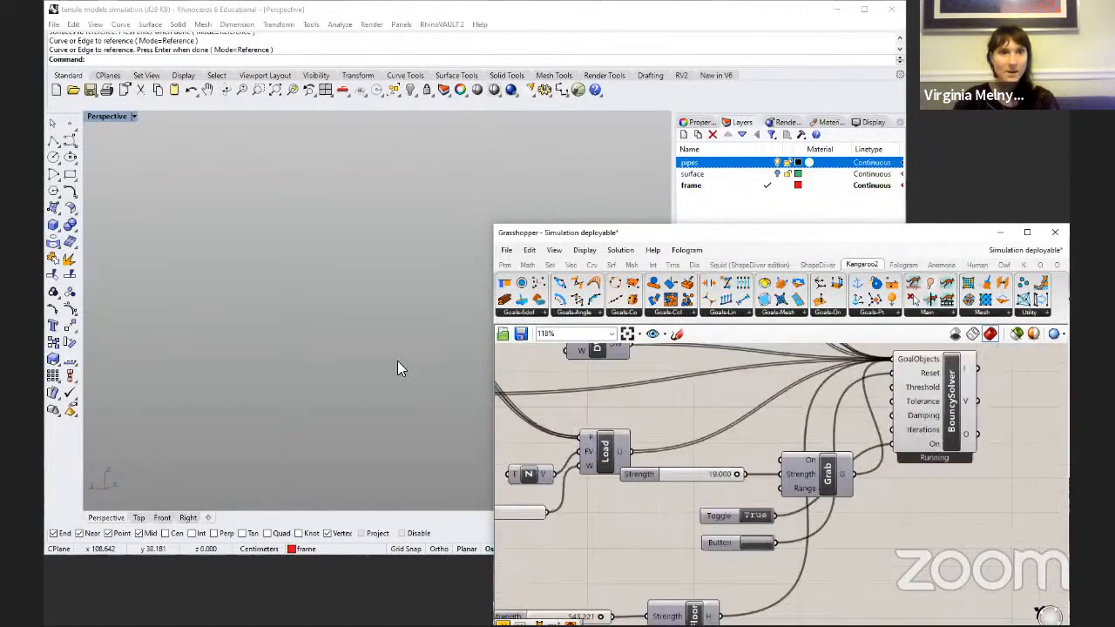
pyautogui.moveTo(379, 413); pyautogui.dragTo(399, 394, button='right')
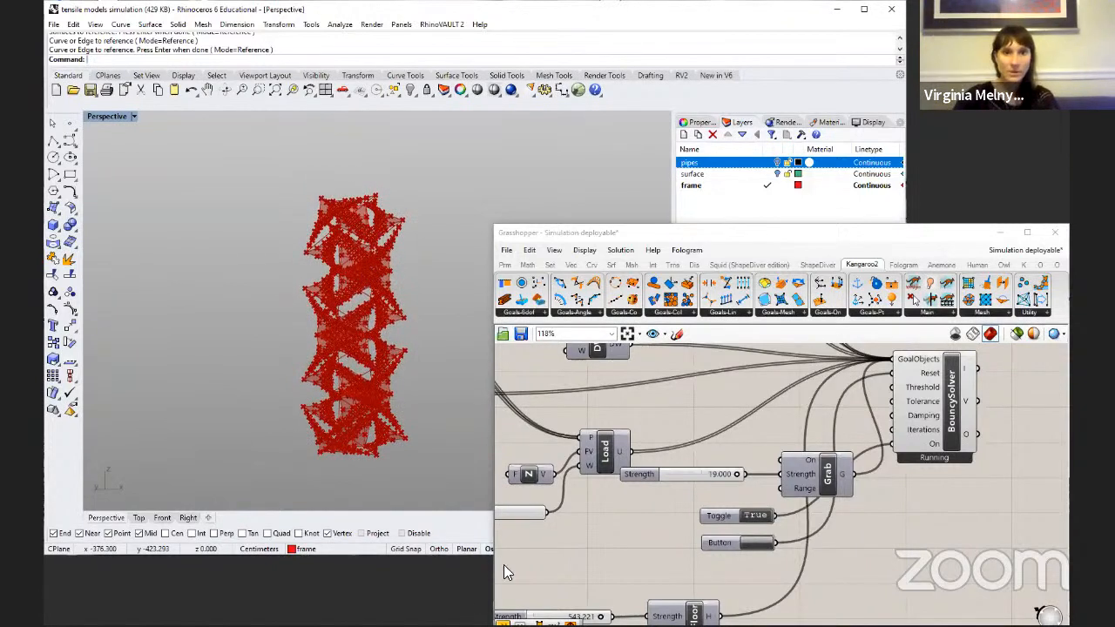
# Step: Examine the simulated tower from several angles together with the mesh, edge-length, strut-length and load goals in the definition
pyautogui.moveTo(609, 488); pyautogui.dragTo(855, 512, button='right')
pyautogui.moveTo(619, 463); pyautogui.dragTo(761, 516, button='right')
pyautogui.moveTo(870, 447); pyautogui.dragTo(801, 507, button='right')
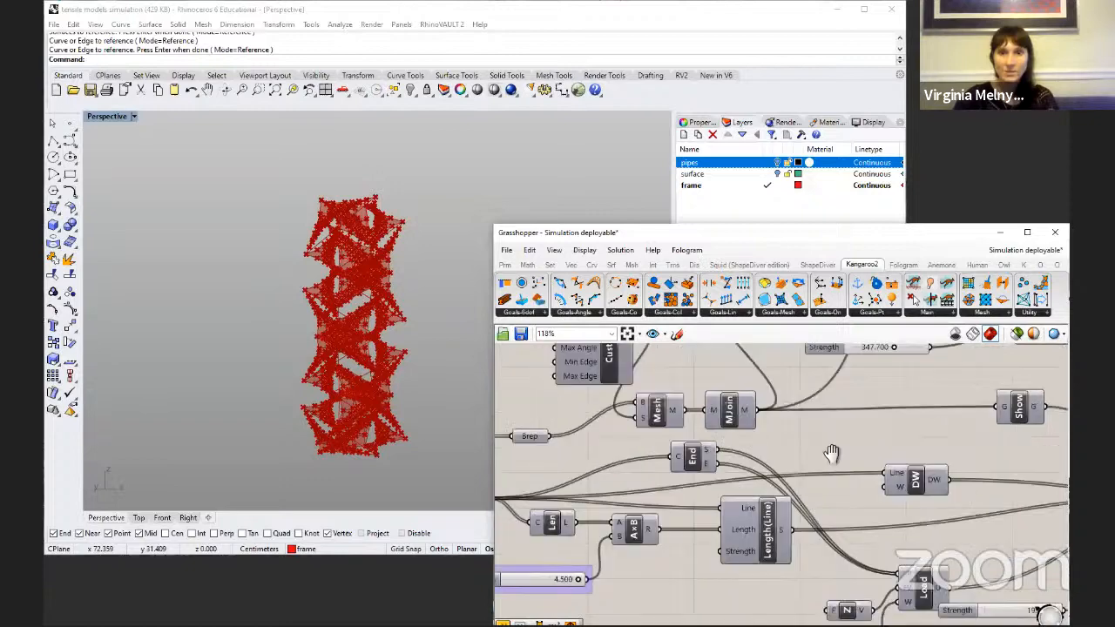
pyautogui.moveTo(754, 362); pyautogui.dragTo(733, 369, button='right')
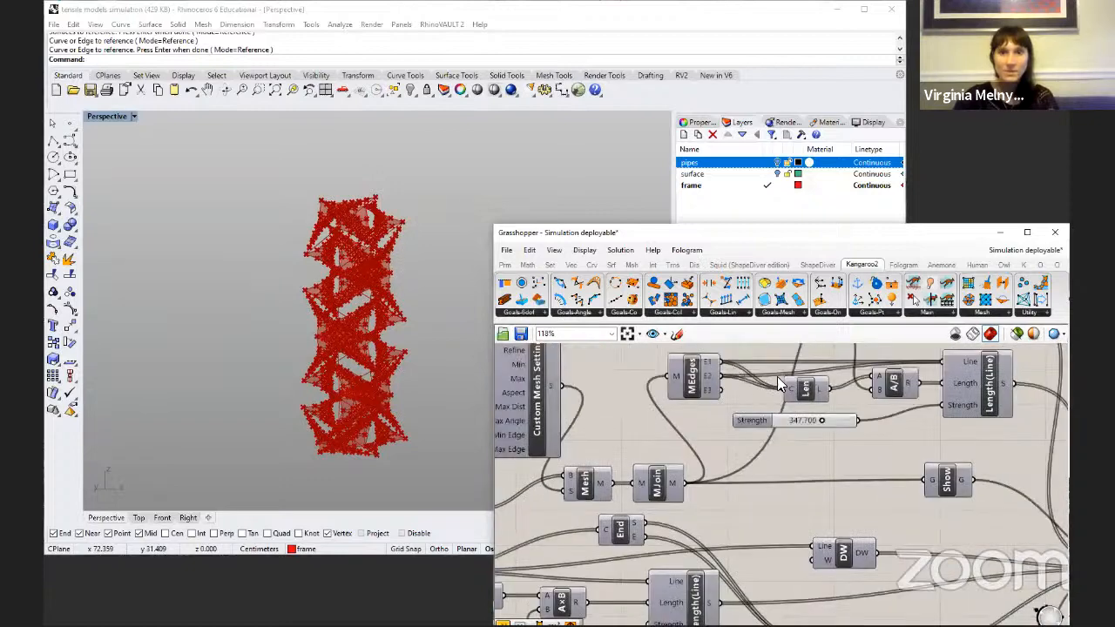
pyautogui.moveTo(777, 478); pyautogui.dragTo(755, 549, button='right')
pyautogui.moveTo(632, 509); pyautogui.dragTo(641, 481, button='right')
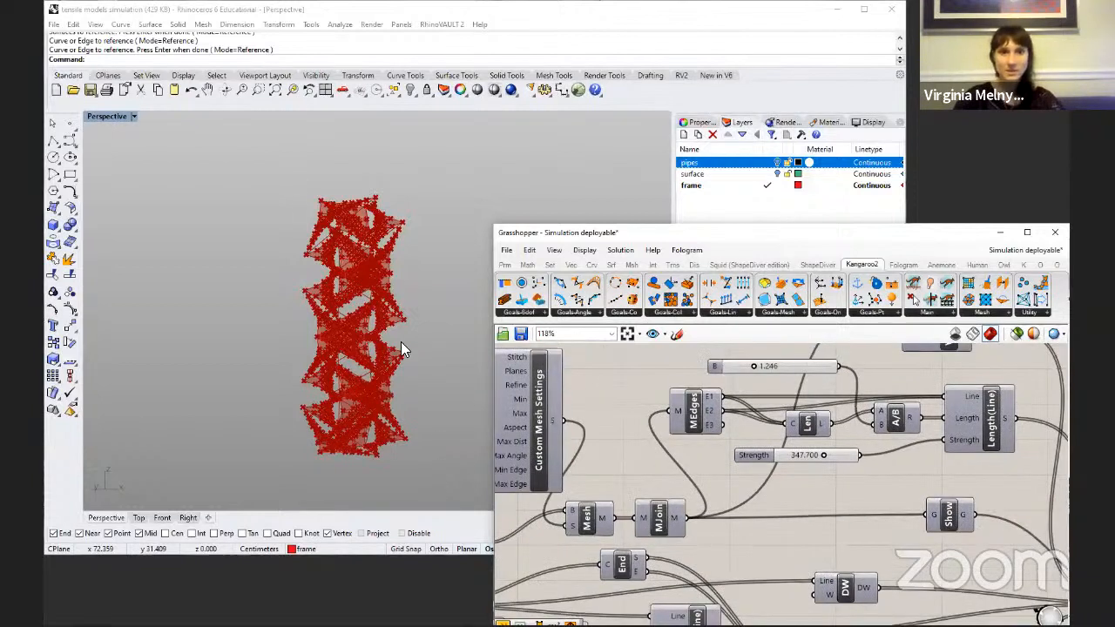
pyautogui.moveTo(344, 456); pyautogui.dragTo(375, 158, button='right')
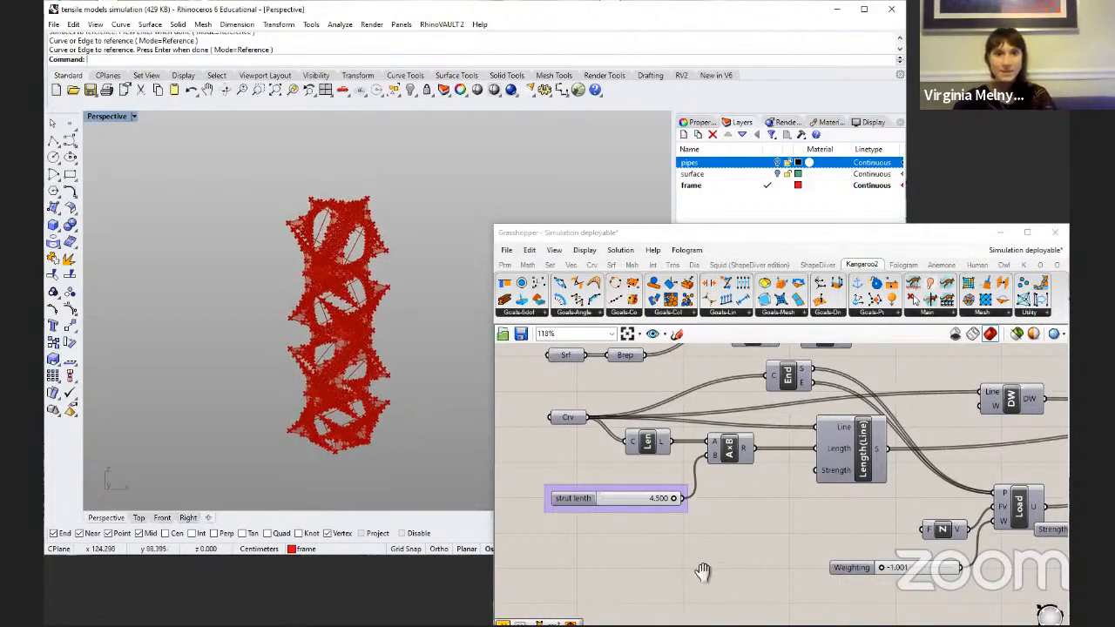
pyautogui.scroll(-5, 702, 574)
pyautogui.moveTo(357, 390); pyautogui.dragTo(181, 370, button='right')
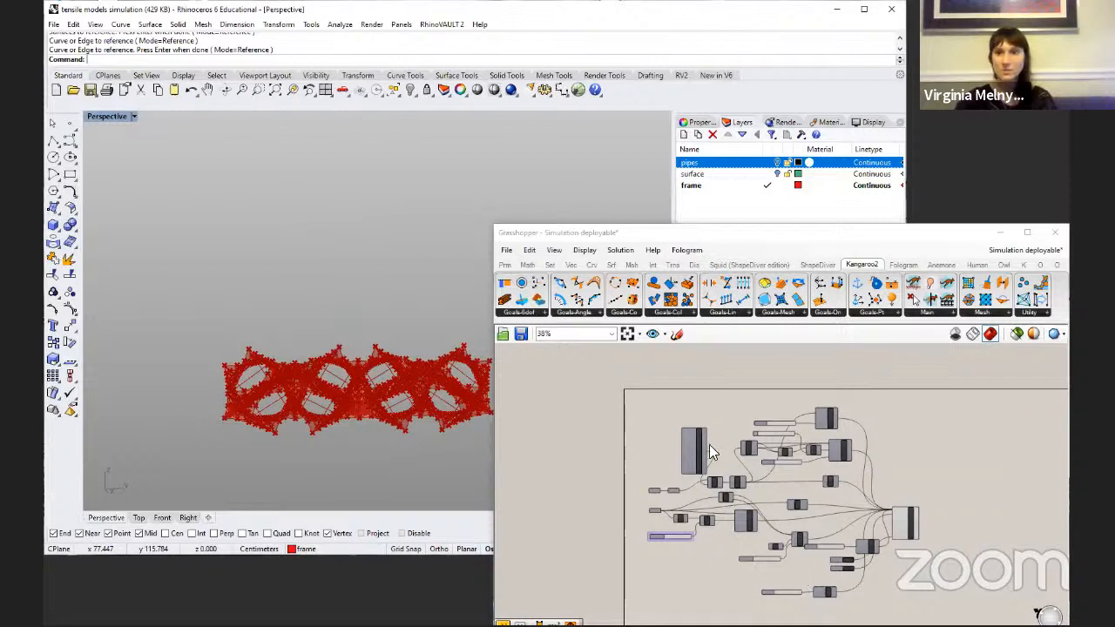
pyautogui.scroll(2, 662, 545)
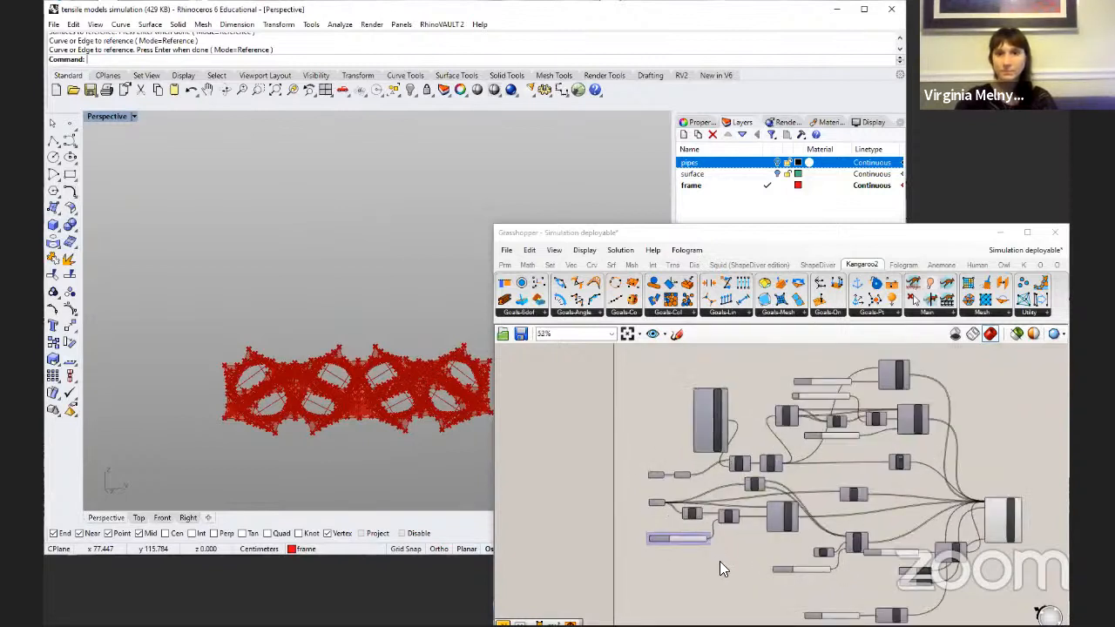
pyautogui.scroll(1, 719, 561)
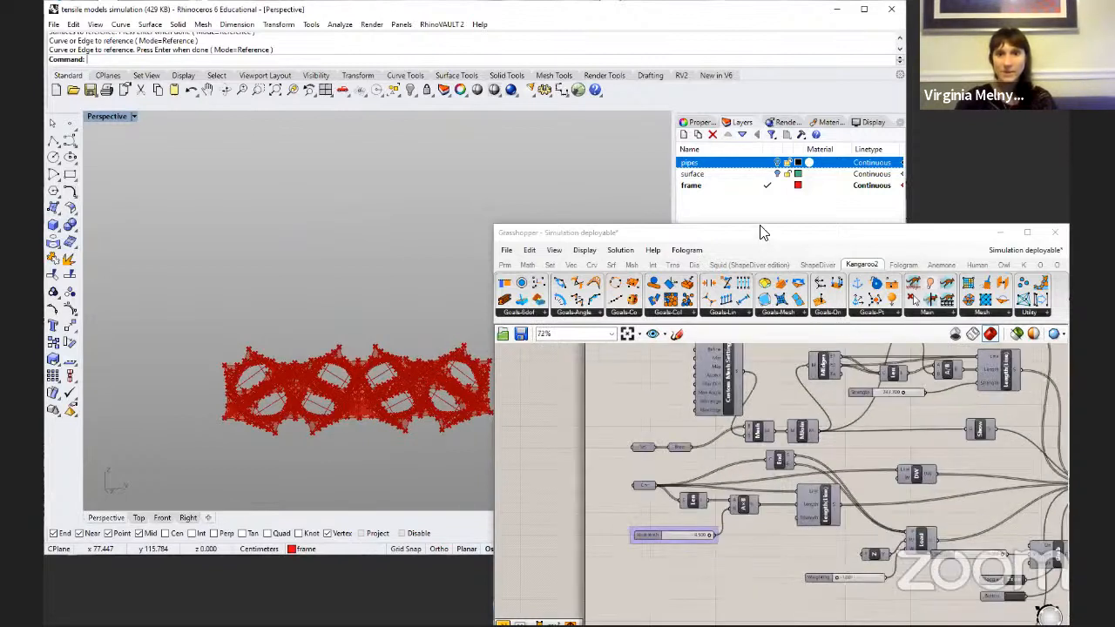
pyautogui.click(716, 463)
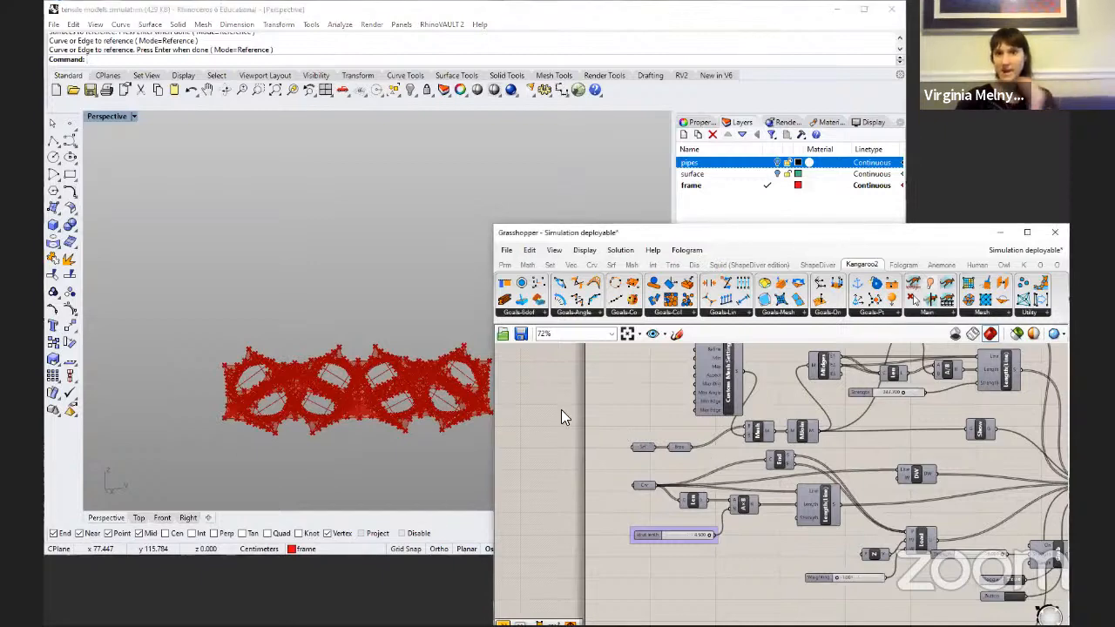